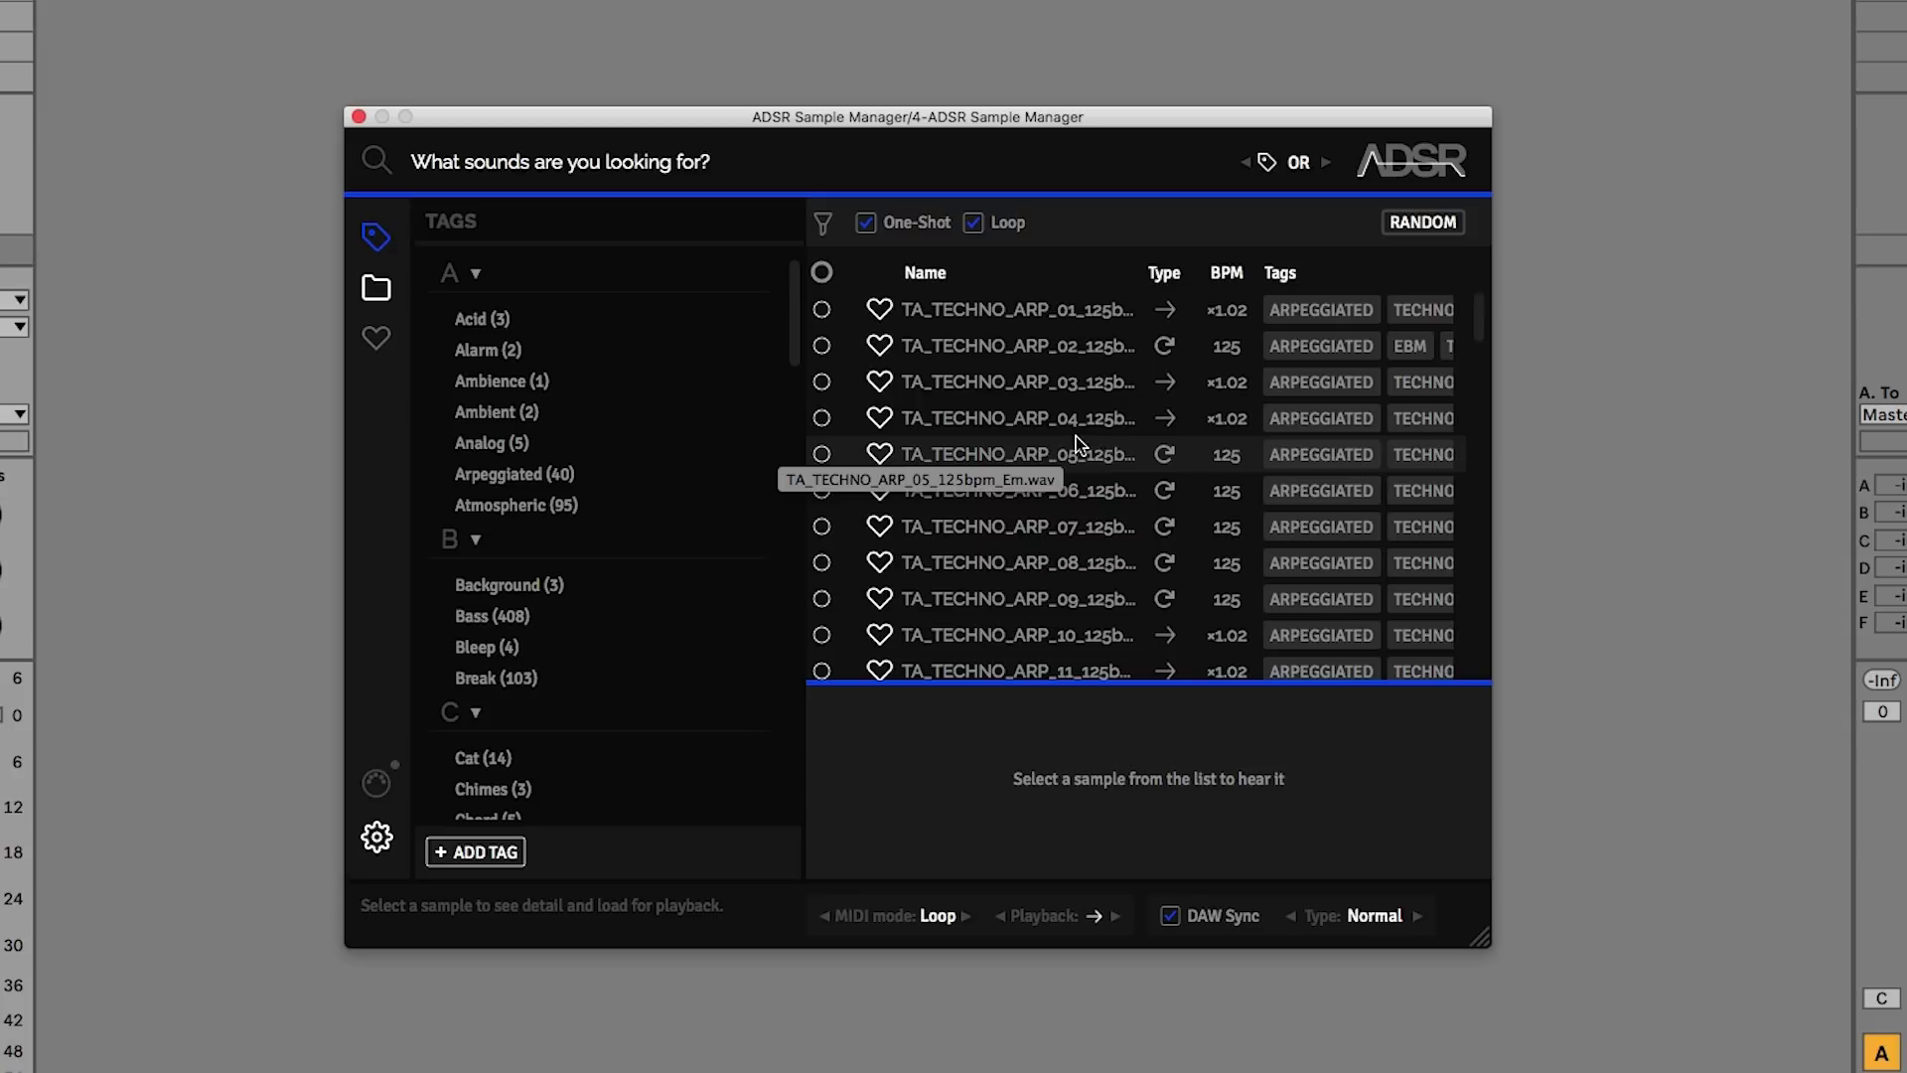
- Preview ARP_04, then load TA_TECHNO_ARP_06_125bpm_C.wav and stop its preview
left_click(951, 415)
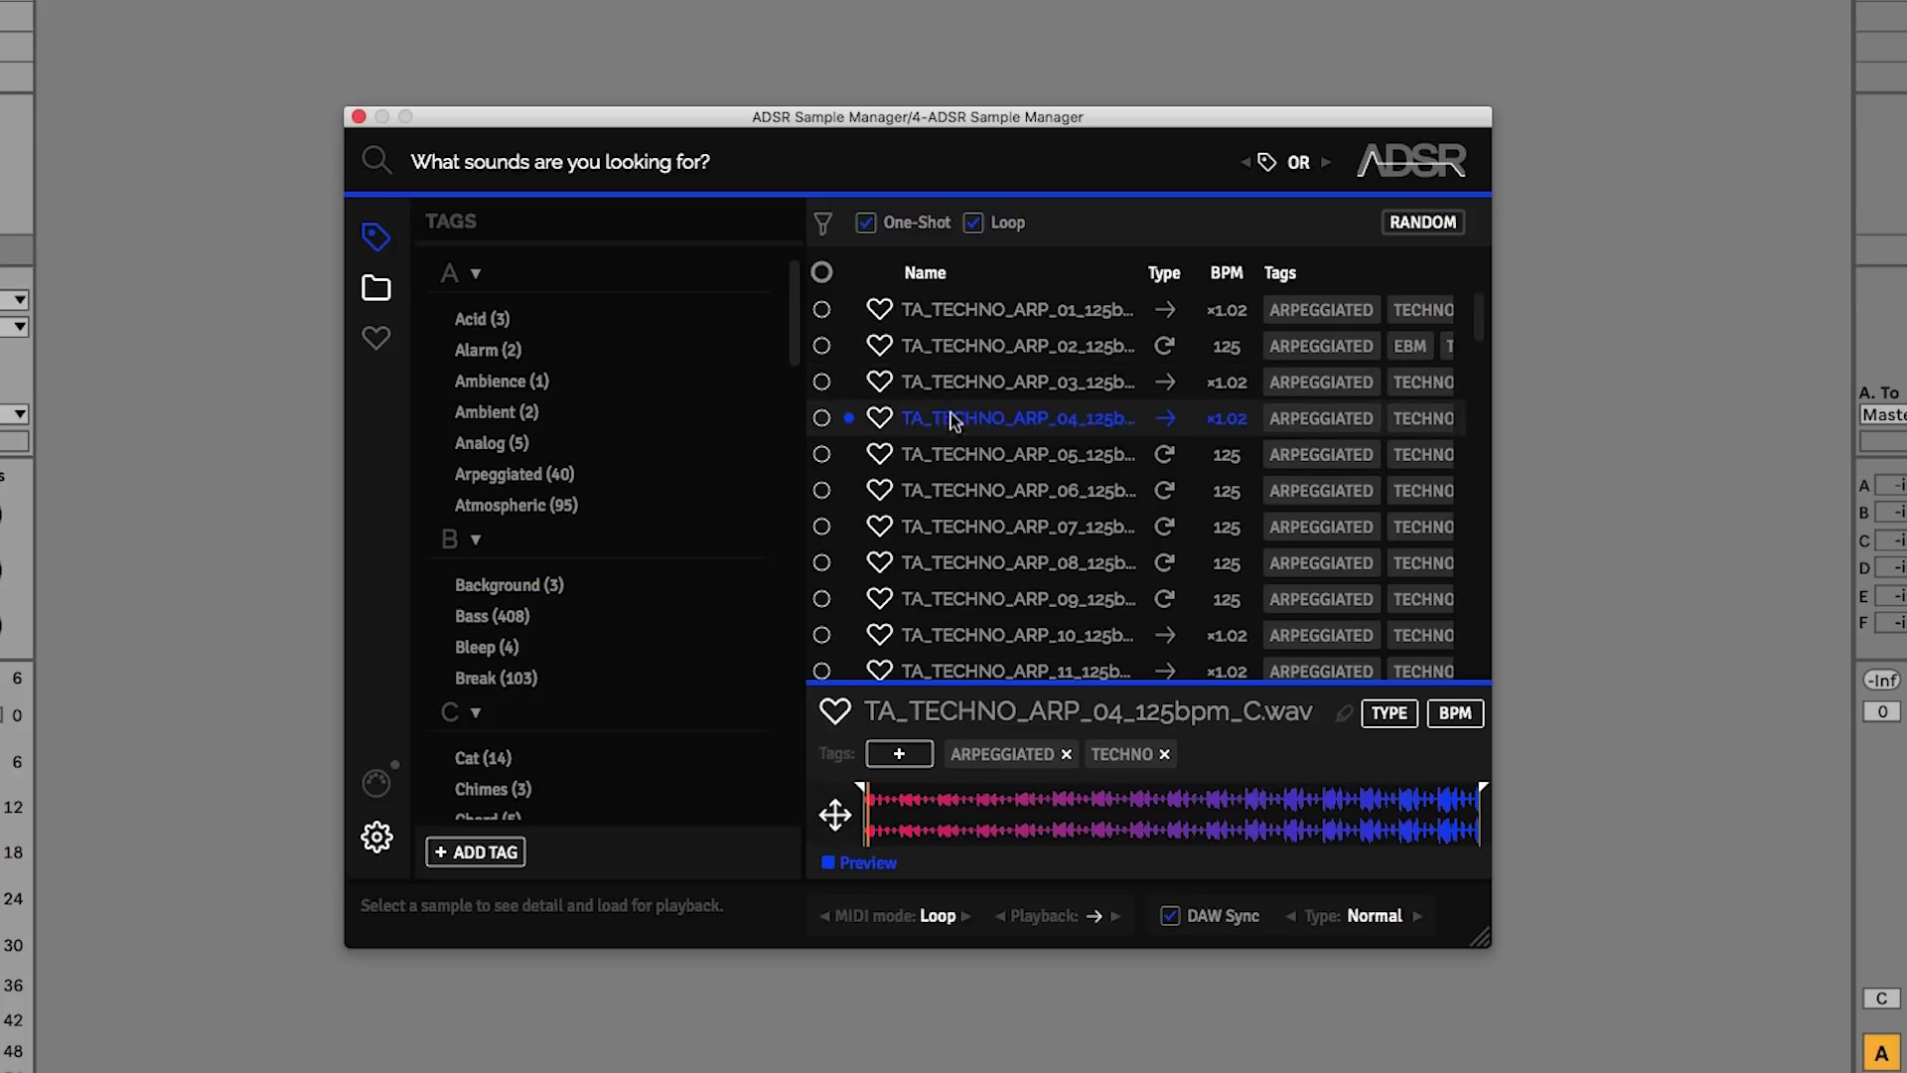
left_click(964, 492)
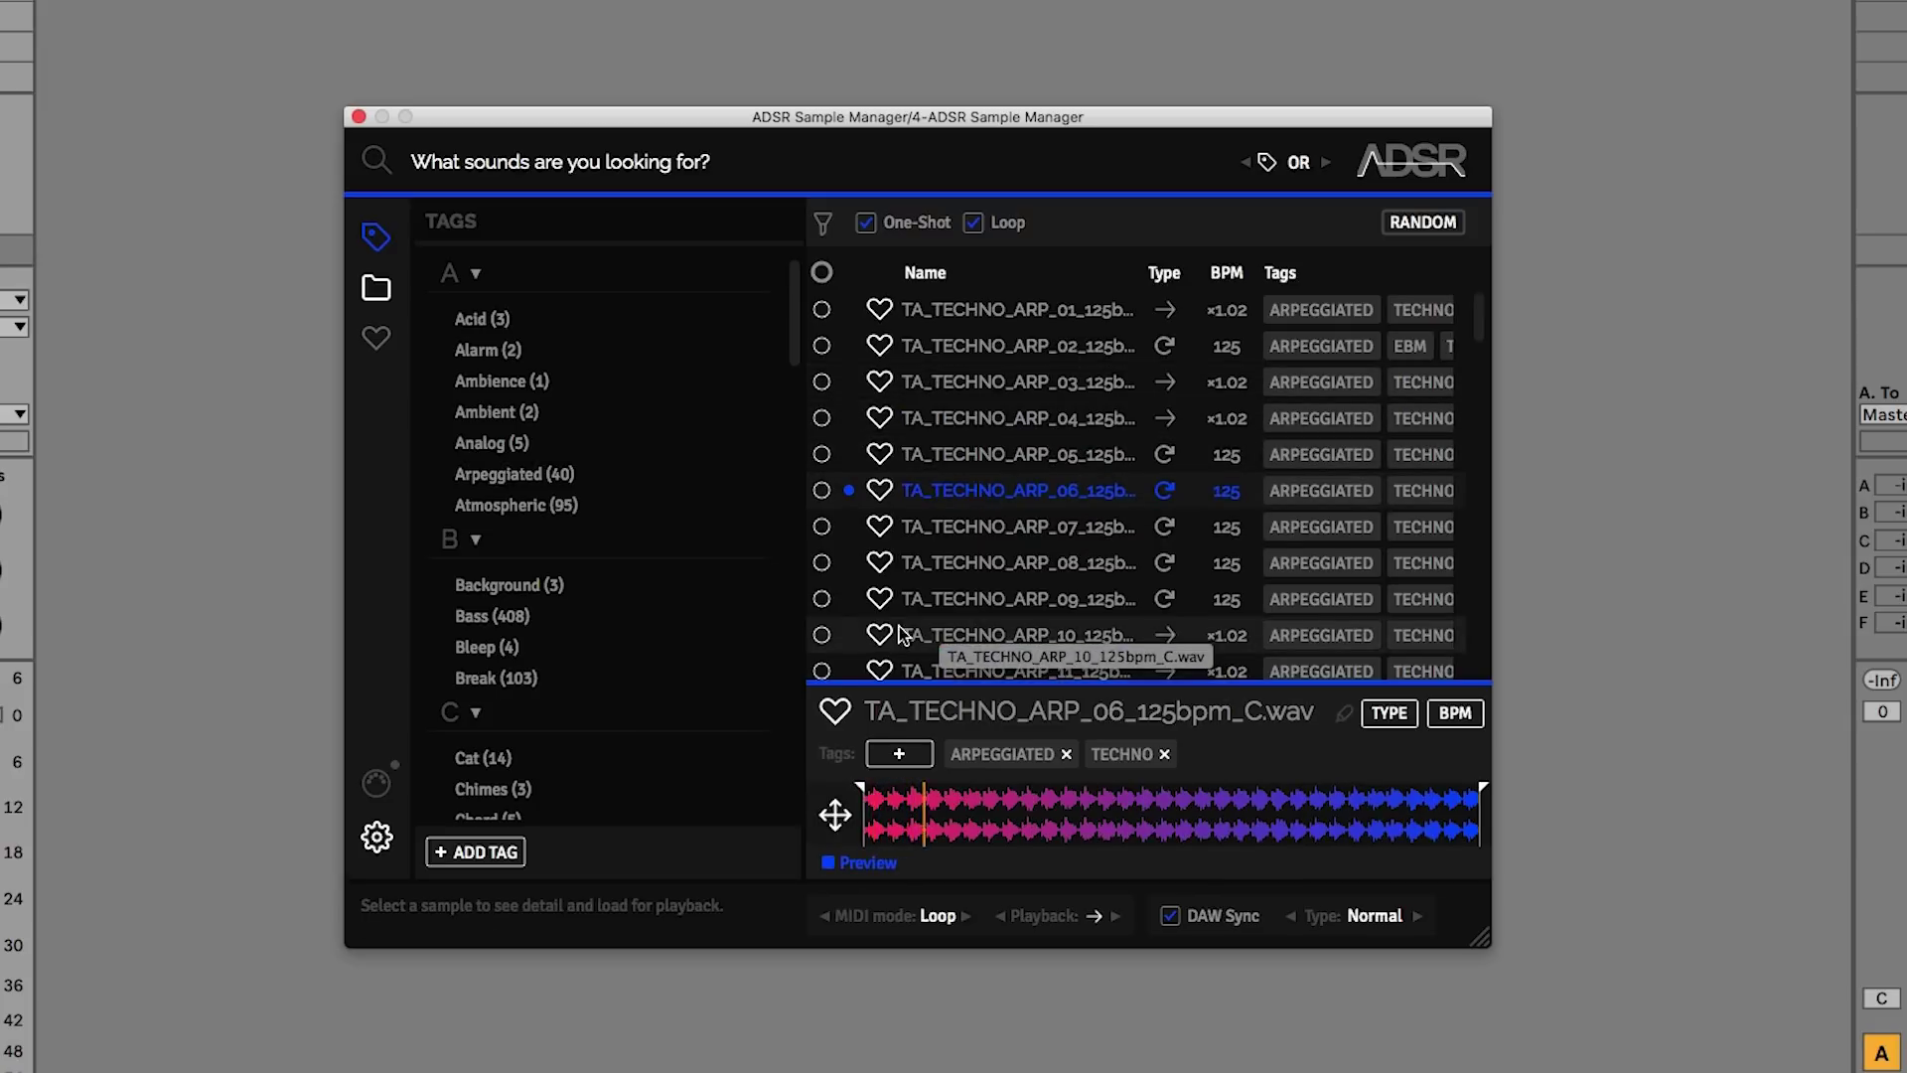
left_click(829, 865)
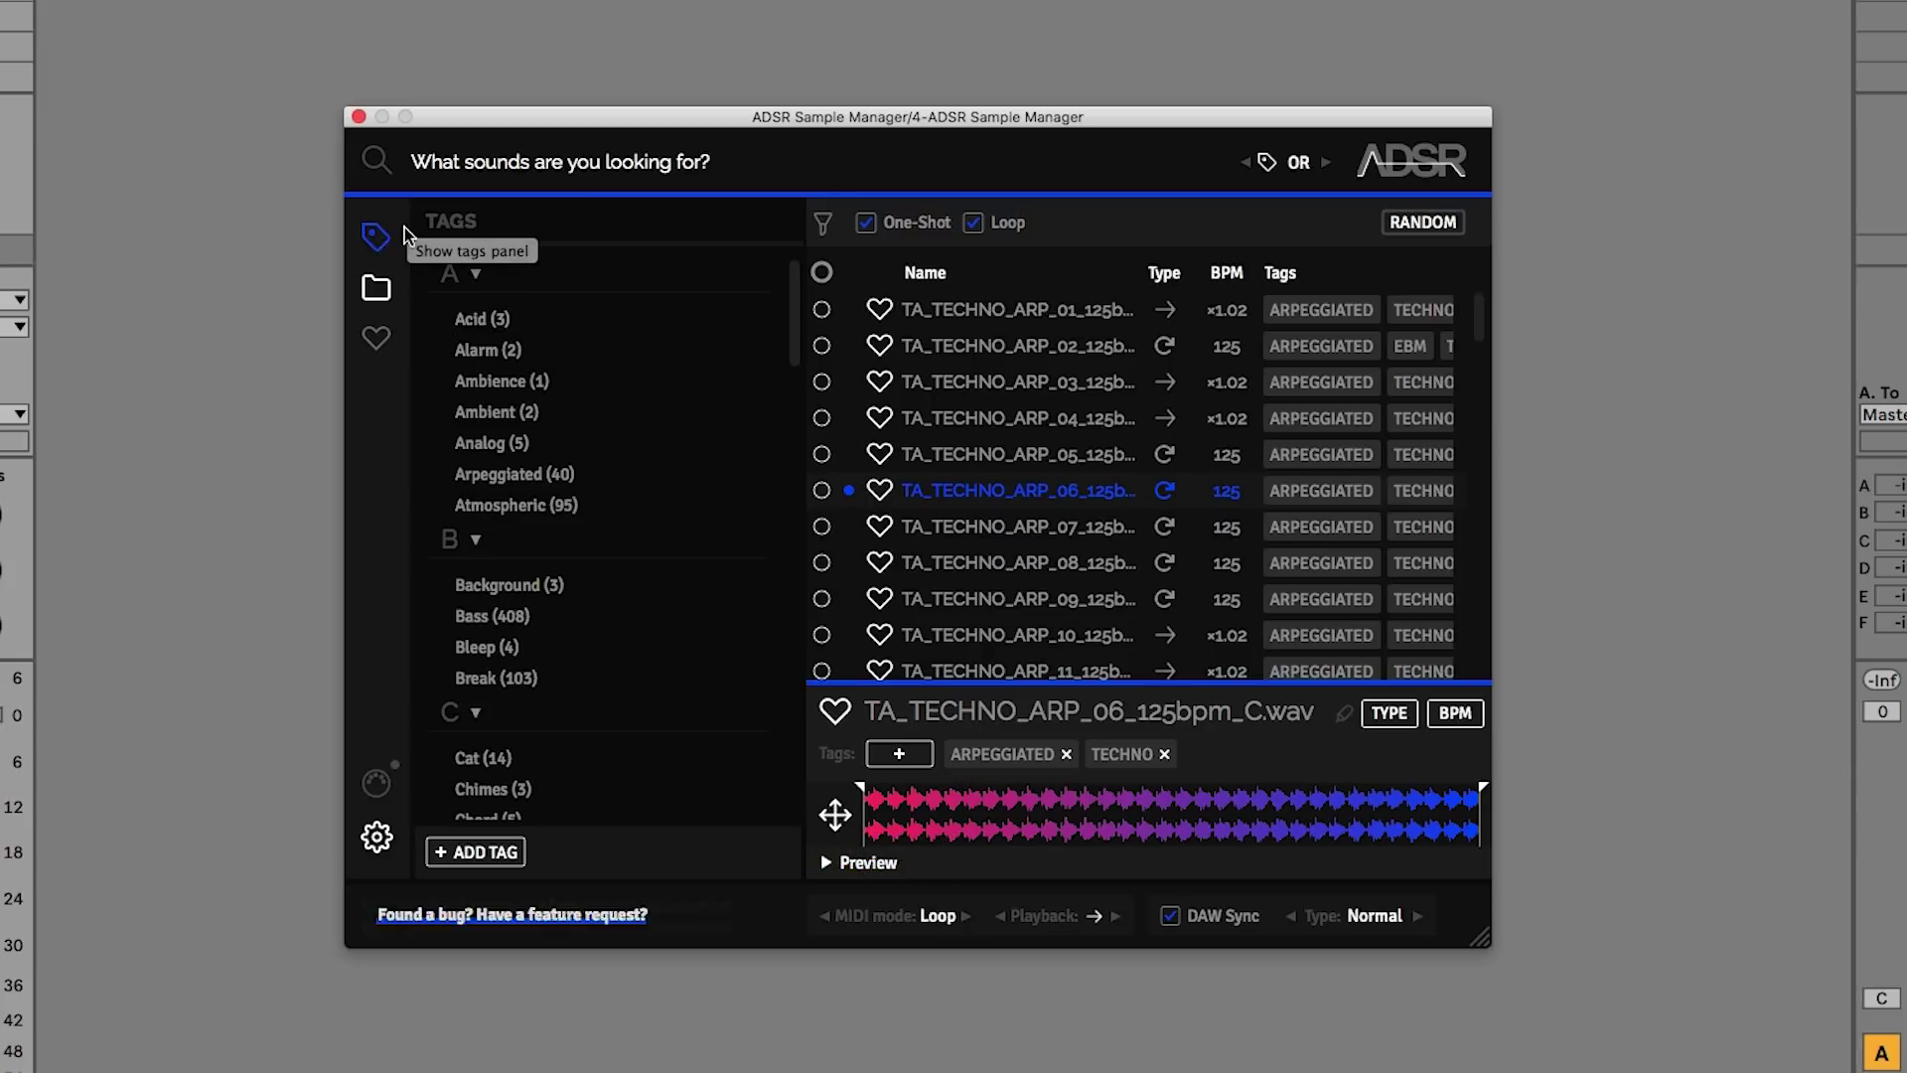
- Filter the sample list by the HiHat tag
scroll(481, 499, "down", 5)
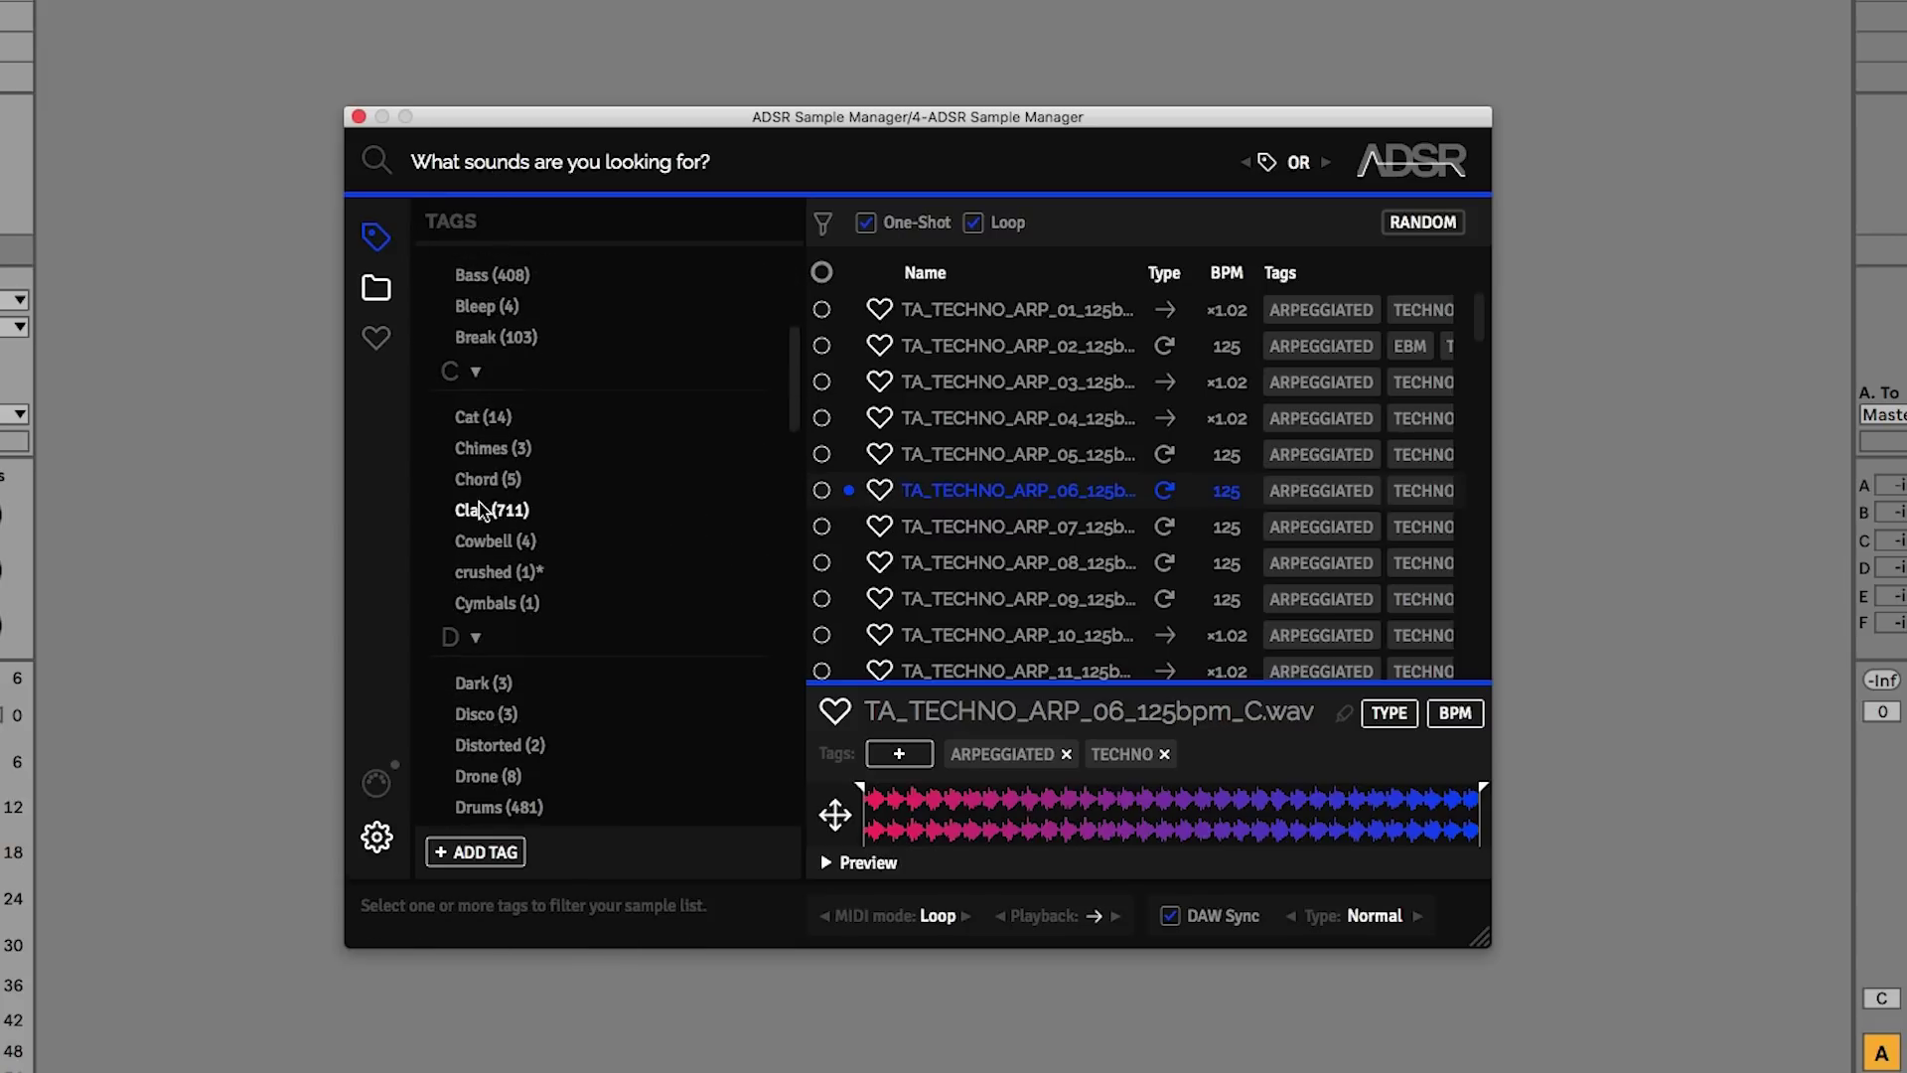
scroll(579, 426, "down", 3)
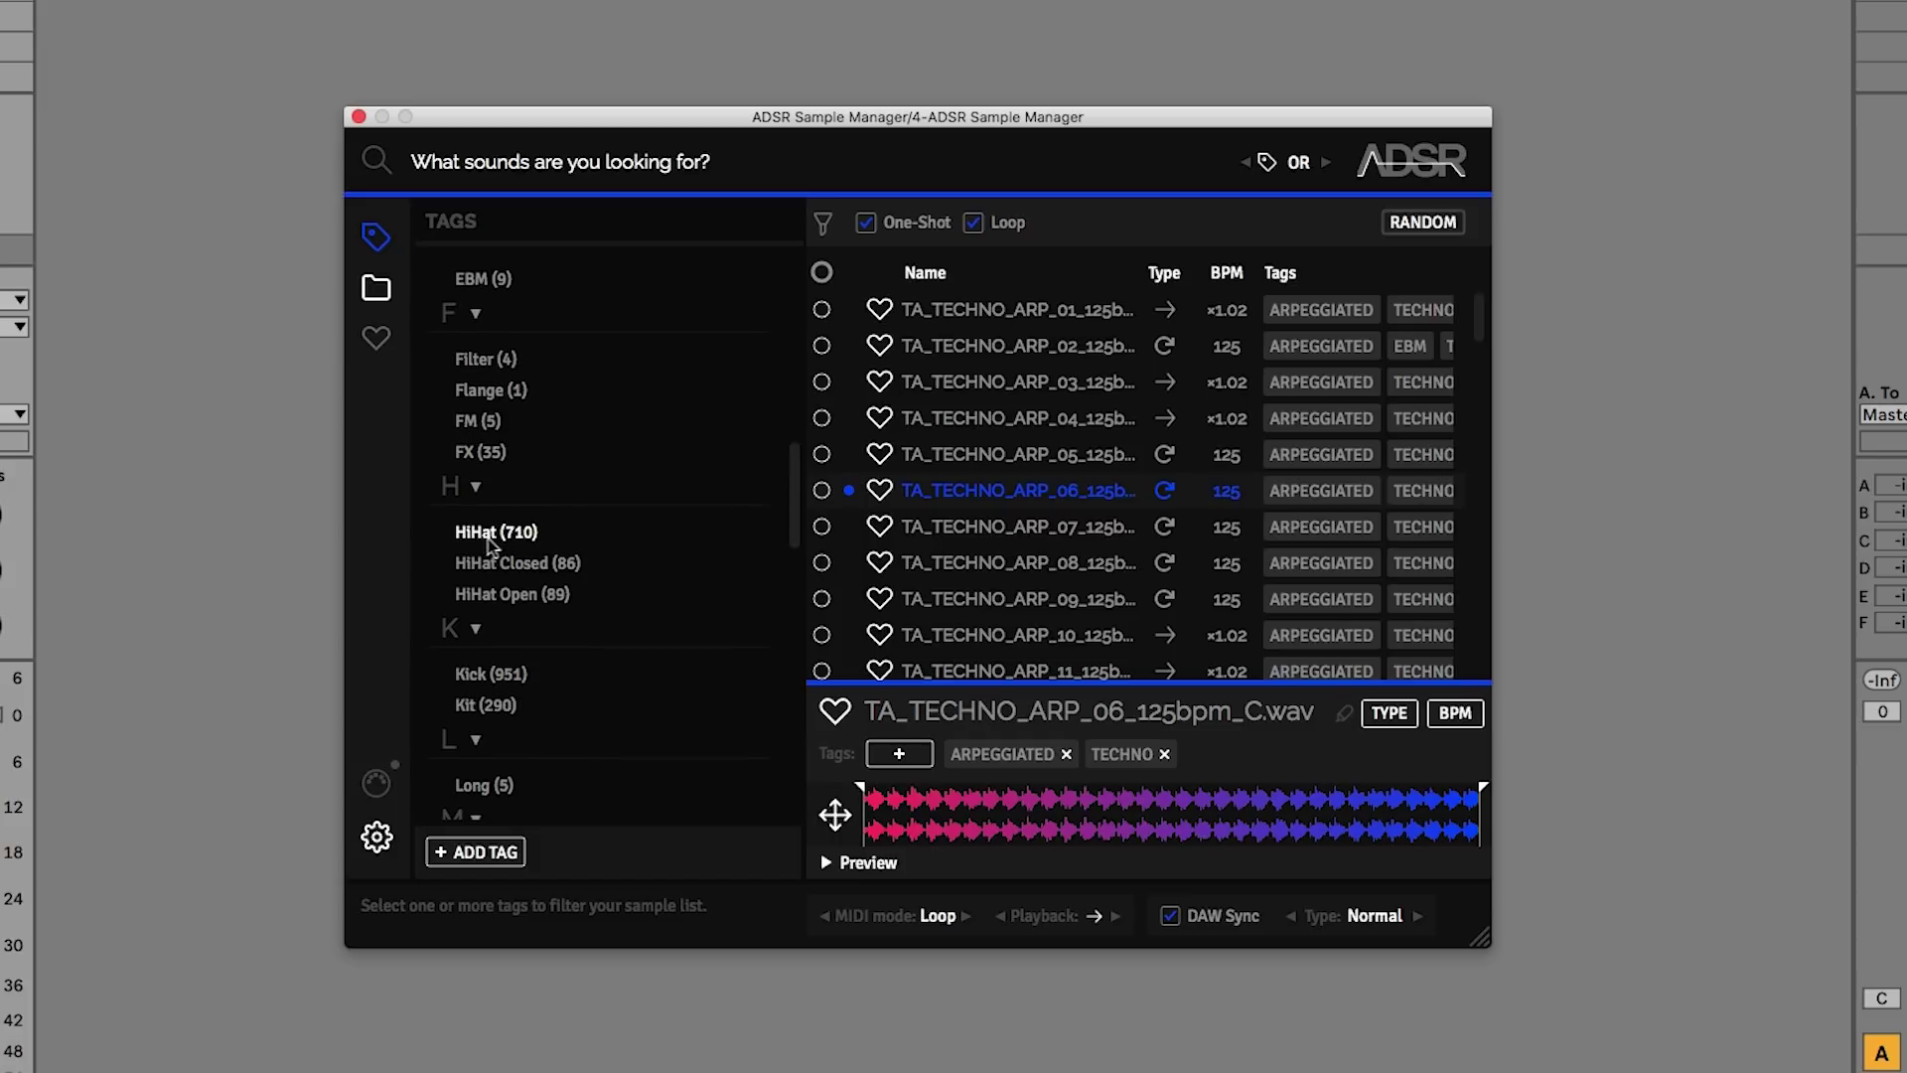
scroll(481, 557, "down", 1)
scroll(487, 576, "up", 1)
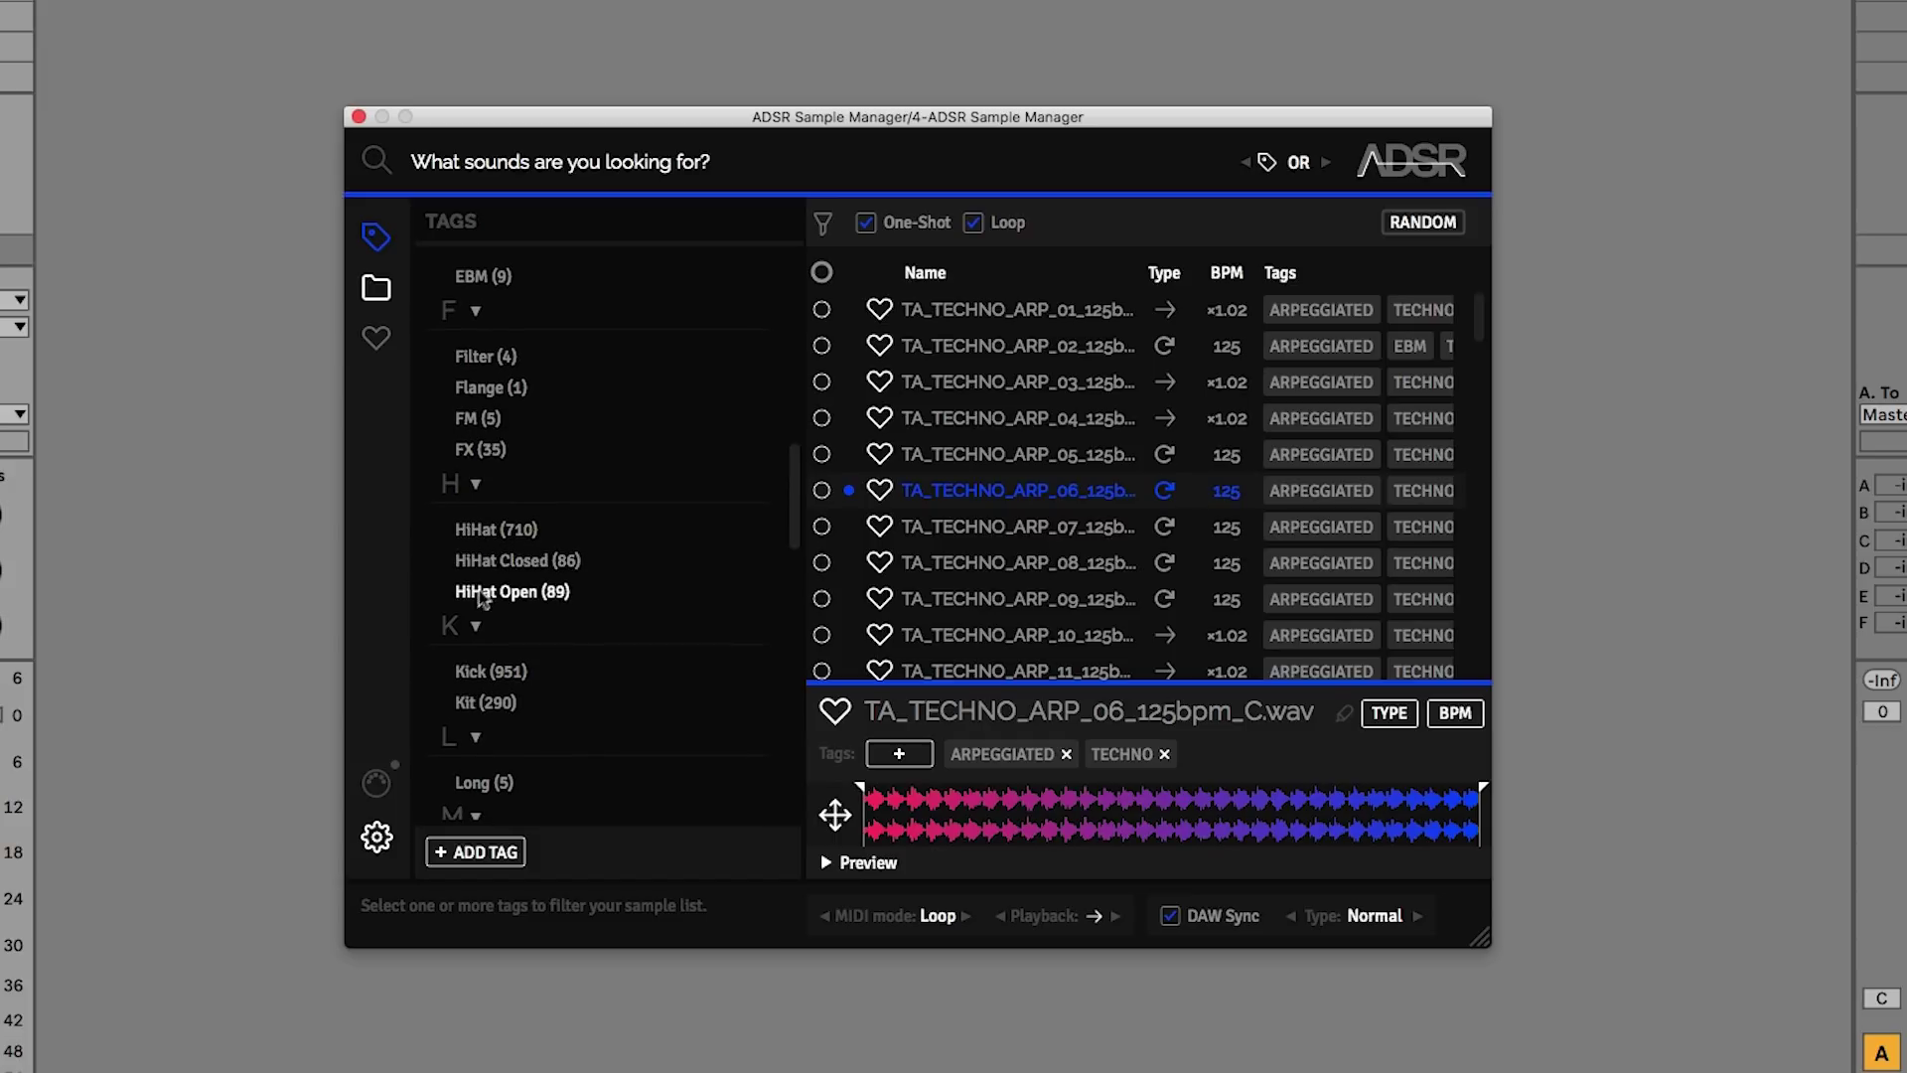
scroll(489, 538, "up", 1)
left_click(492, 538)
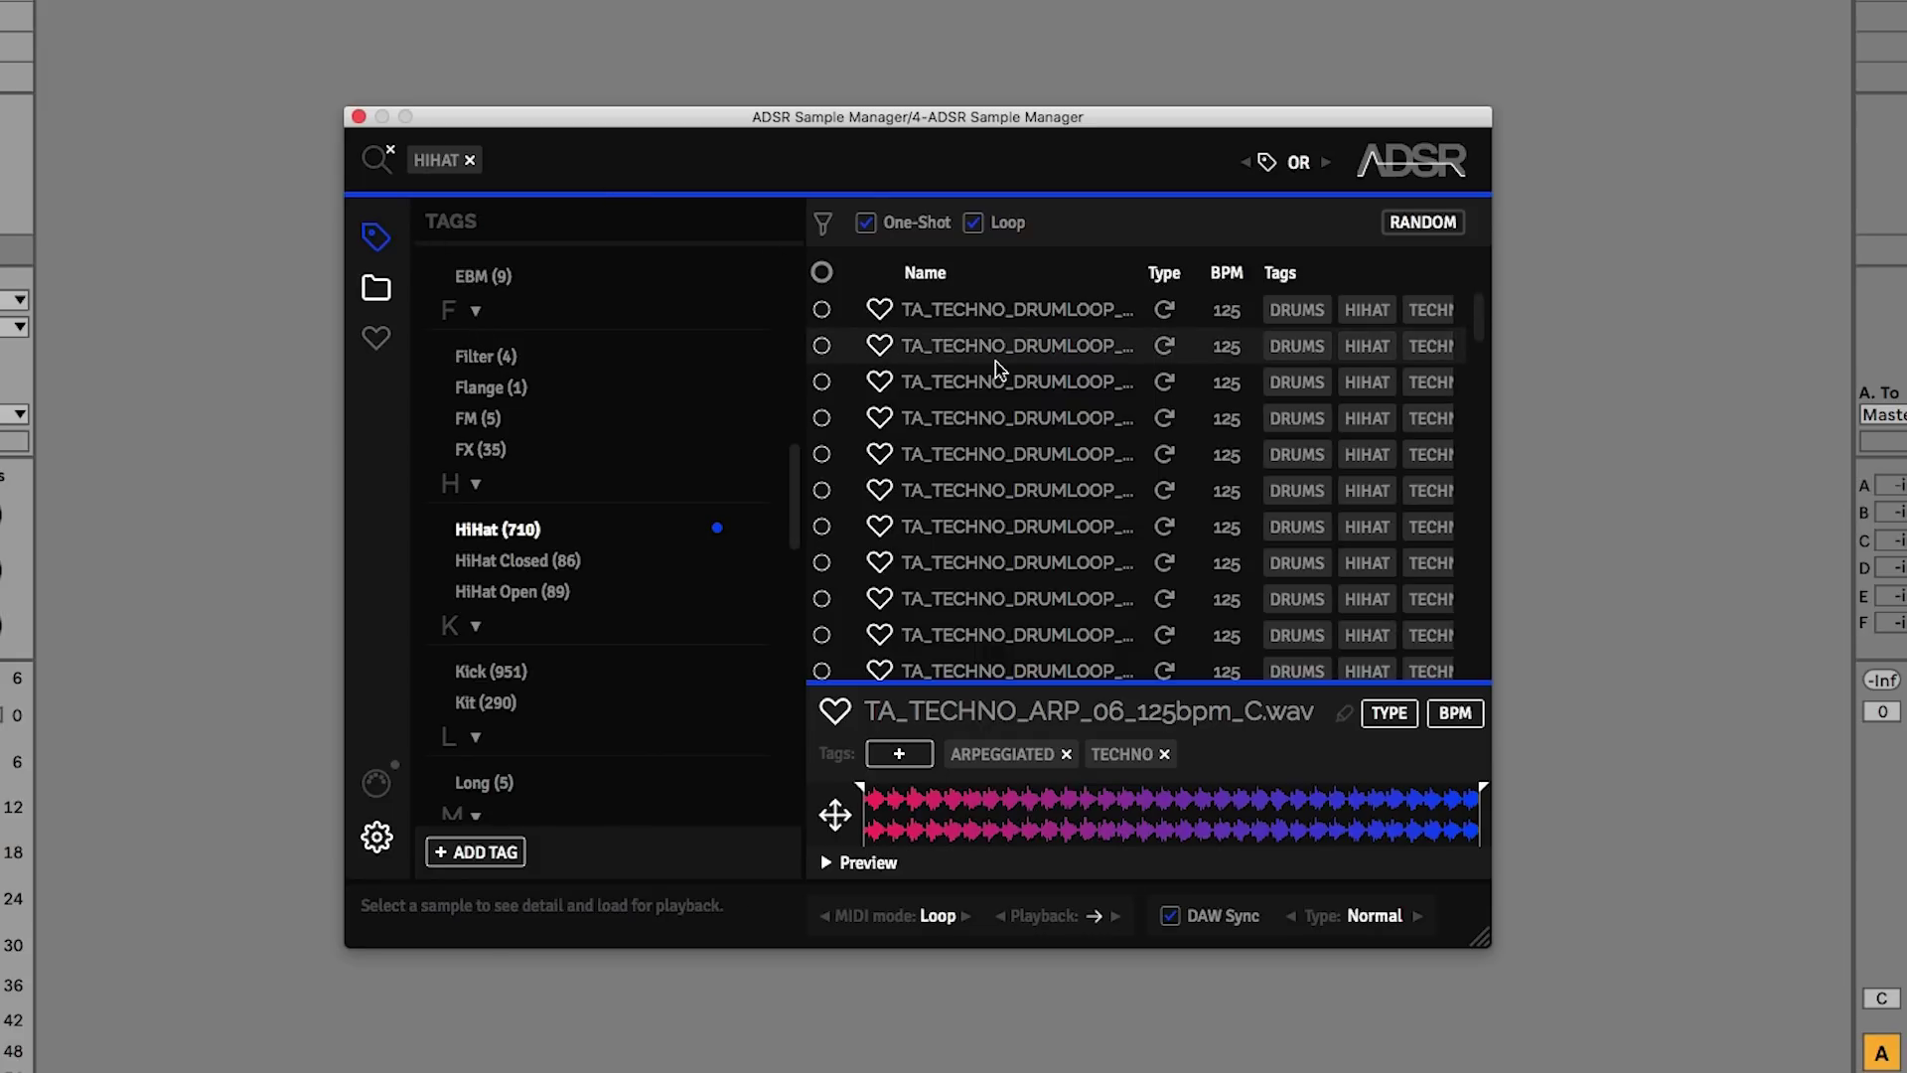
- Audition drum loops 06 and 09, keep DRUMLOOP_09_NO_HATS loaded, and clear the HiHat filter
left_click(998, 562)
scroll(1003, 586, "down", 2)
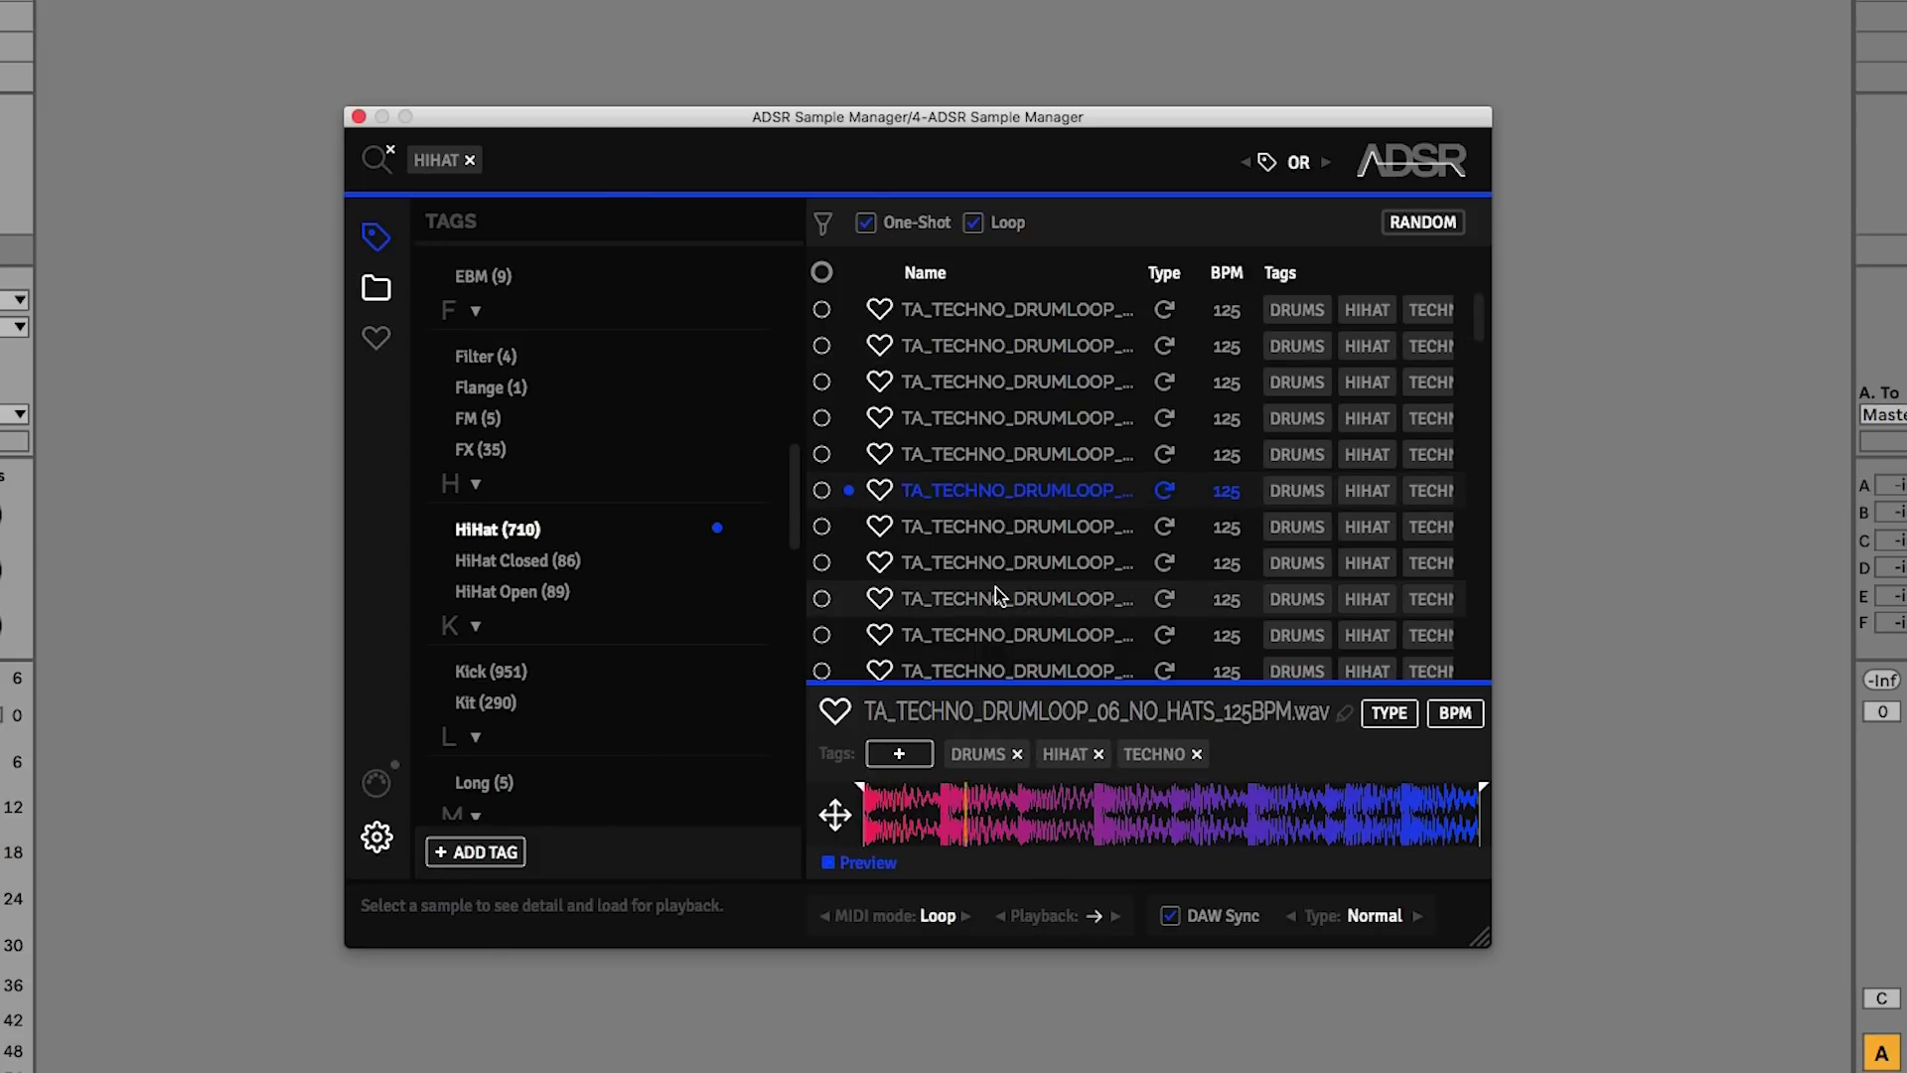
left_click(1026, 596)
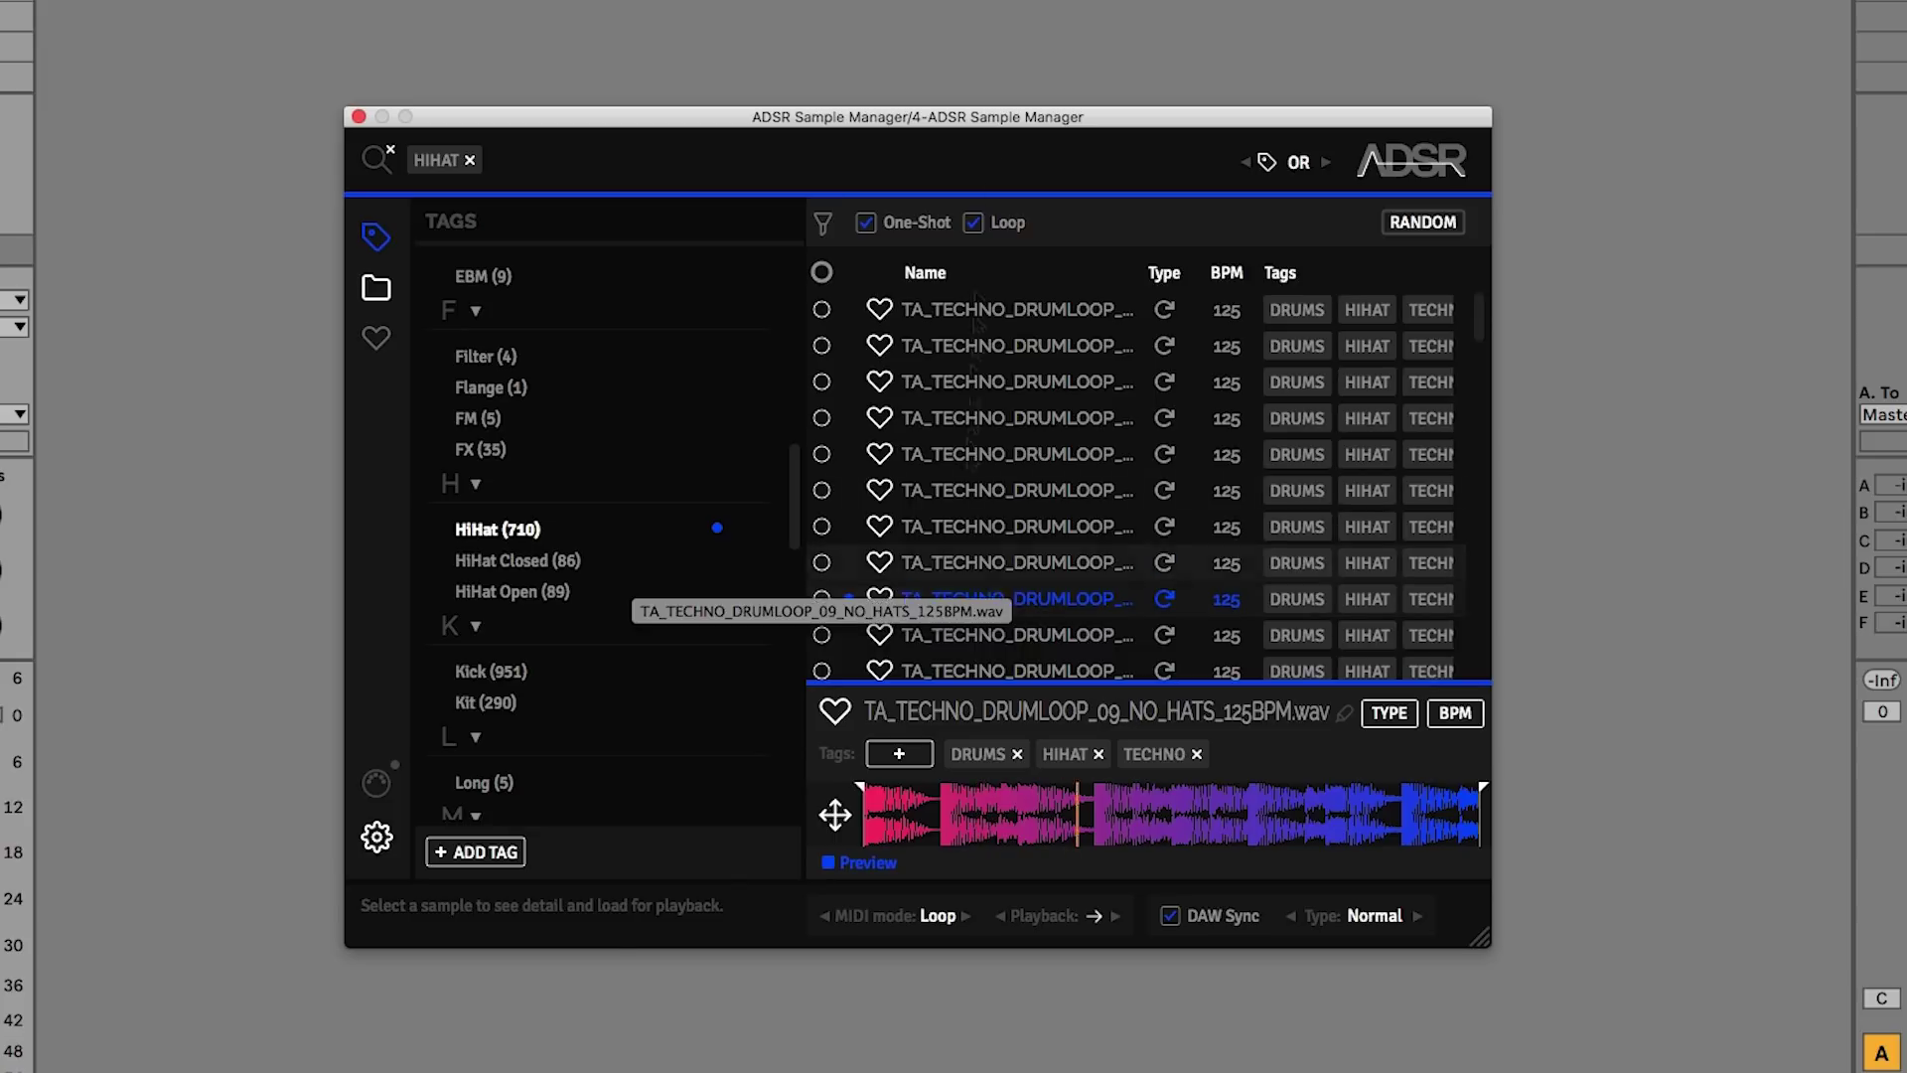
left_click(470, 160)
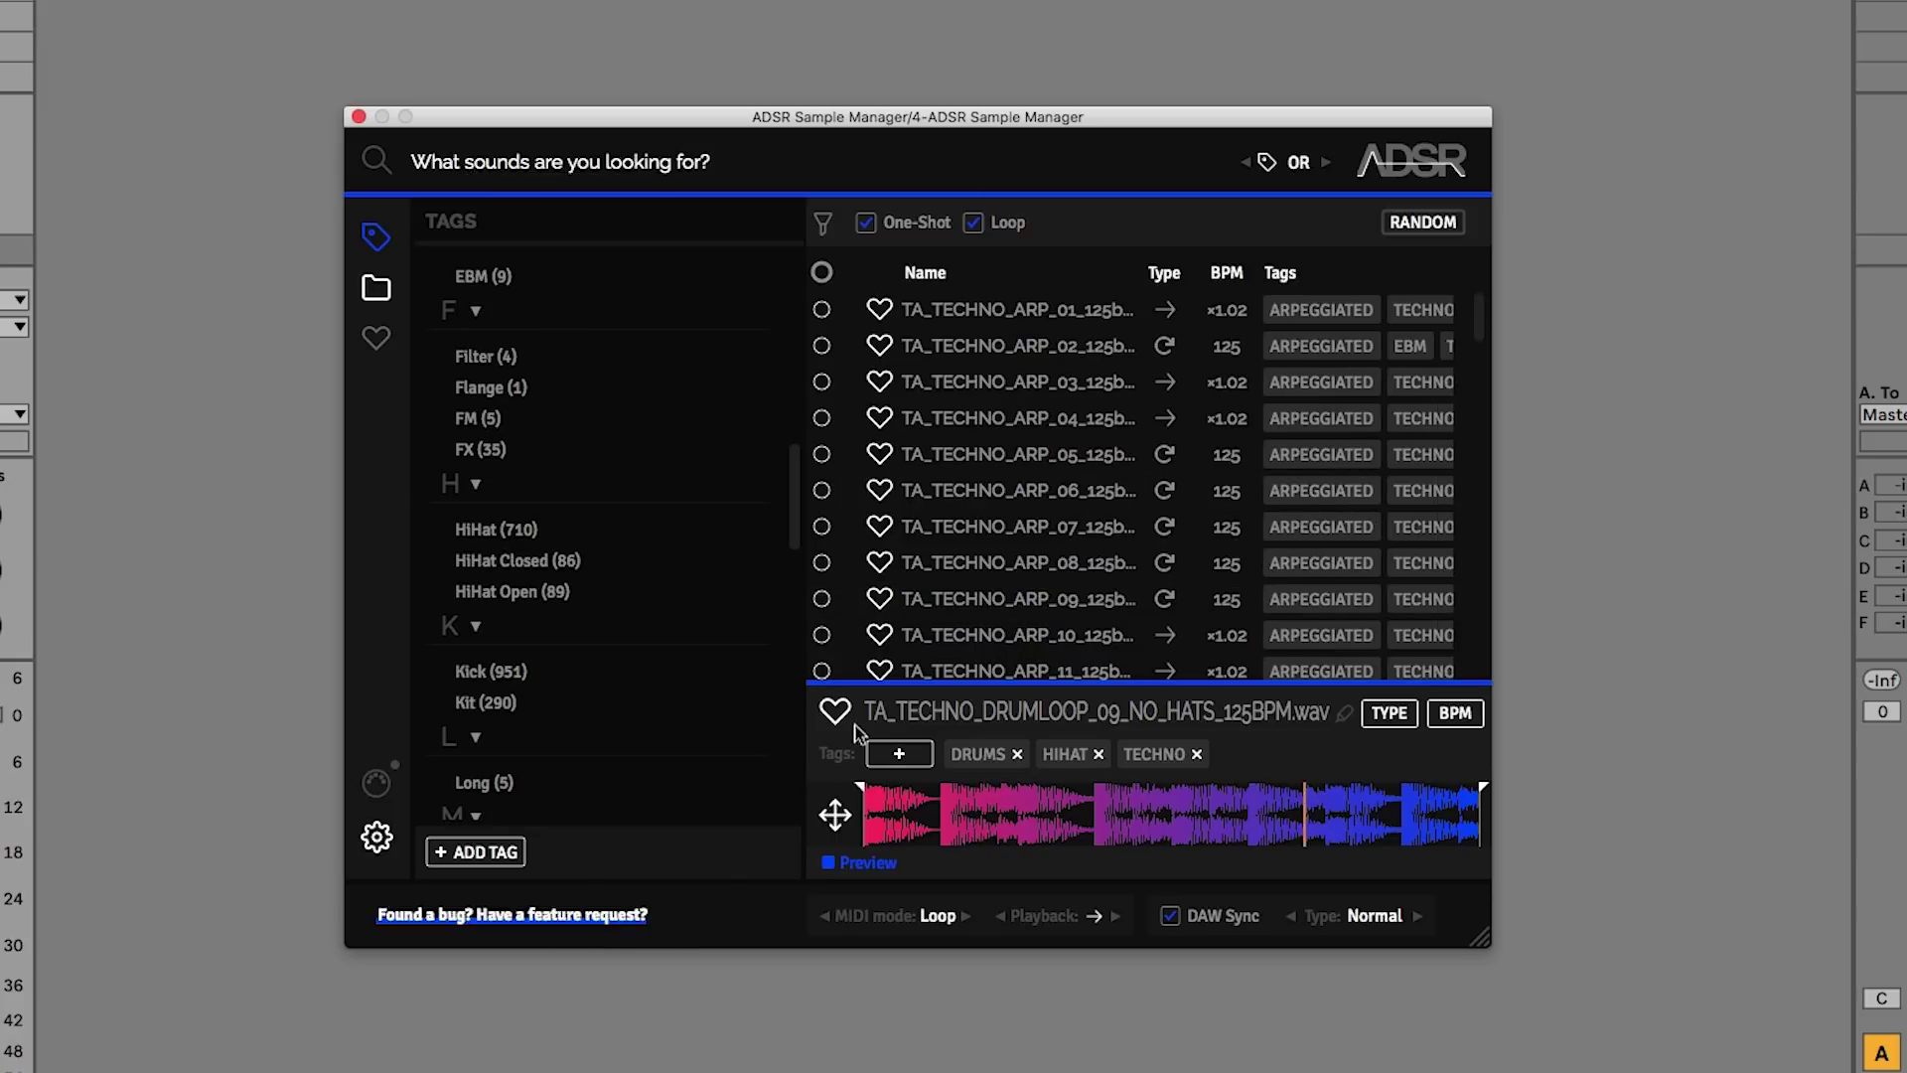
- Stop the preview and restrict results to NEW TECHNO PACKS › Expansion Pack › drum hits › hats
left_click(828, 862)
left_click(376, 290)
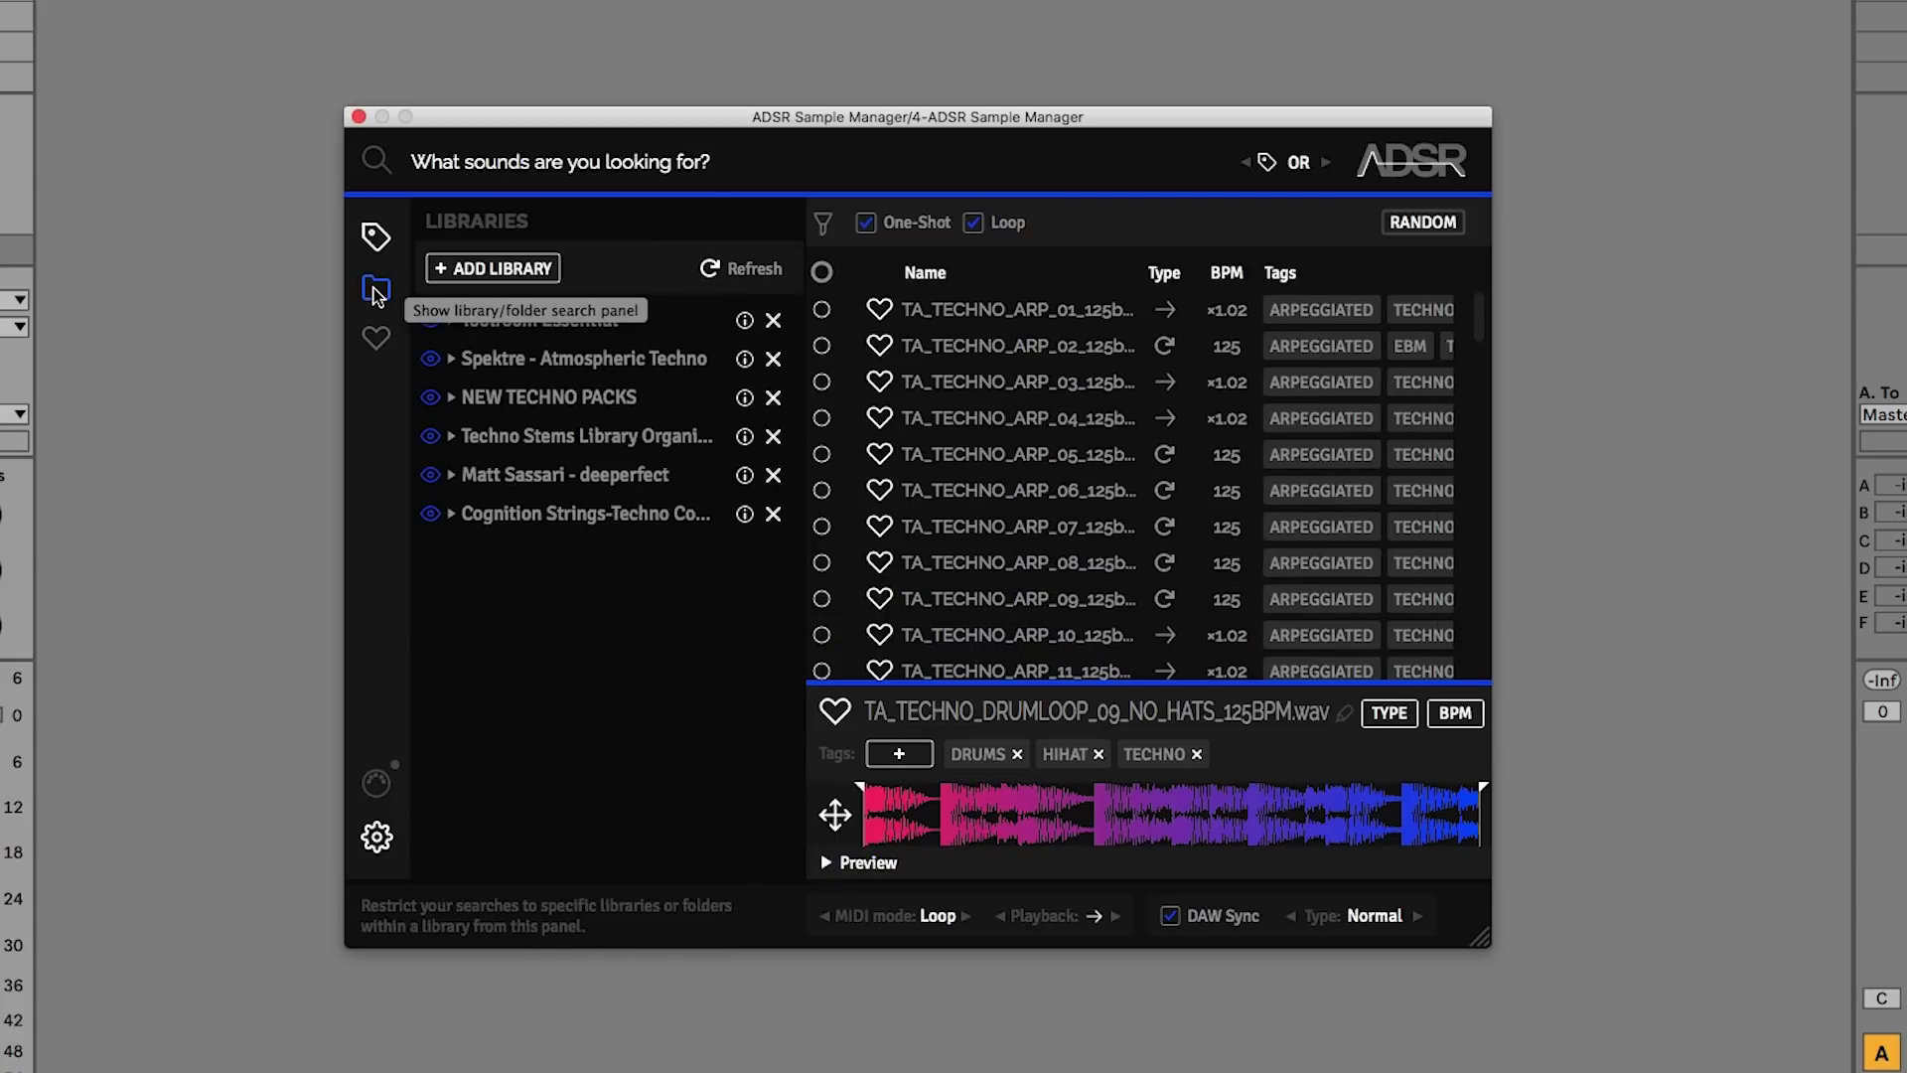
left_click(451, 397)
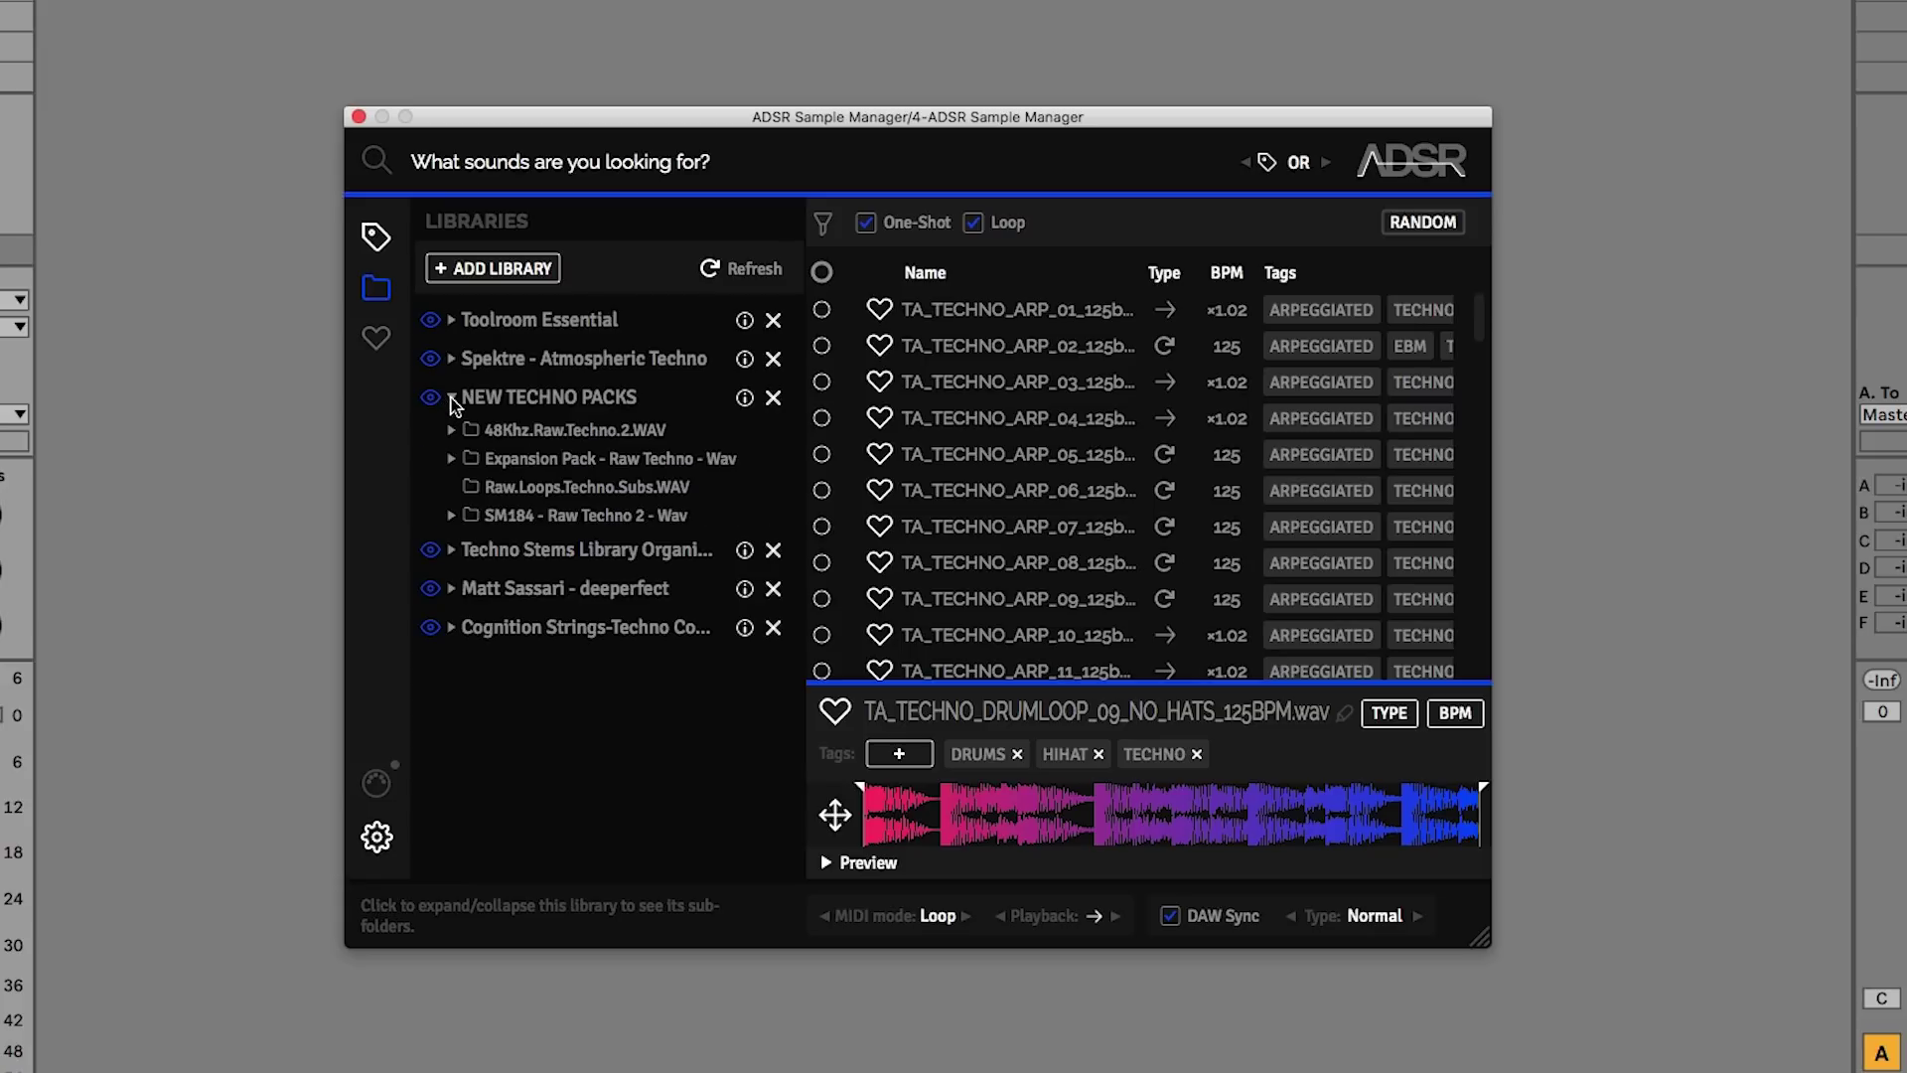
left_click(452, 459)
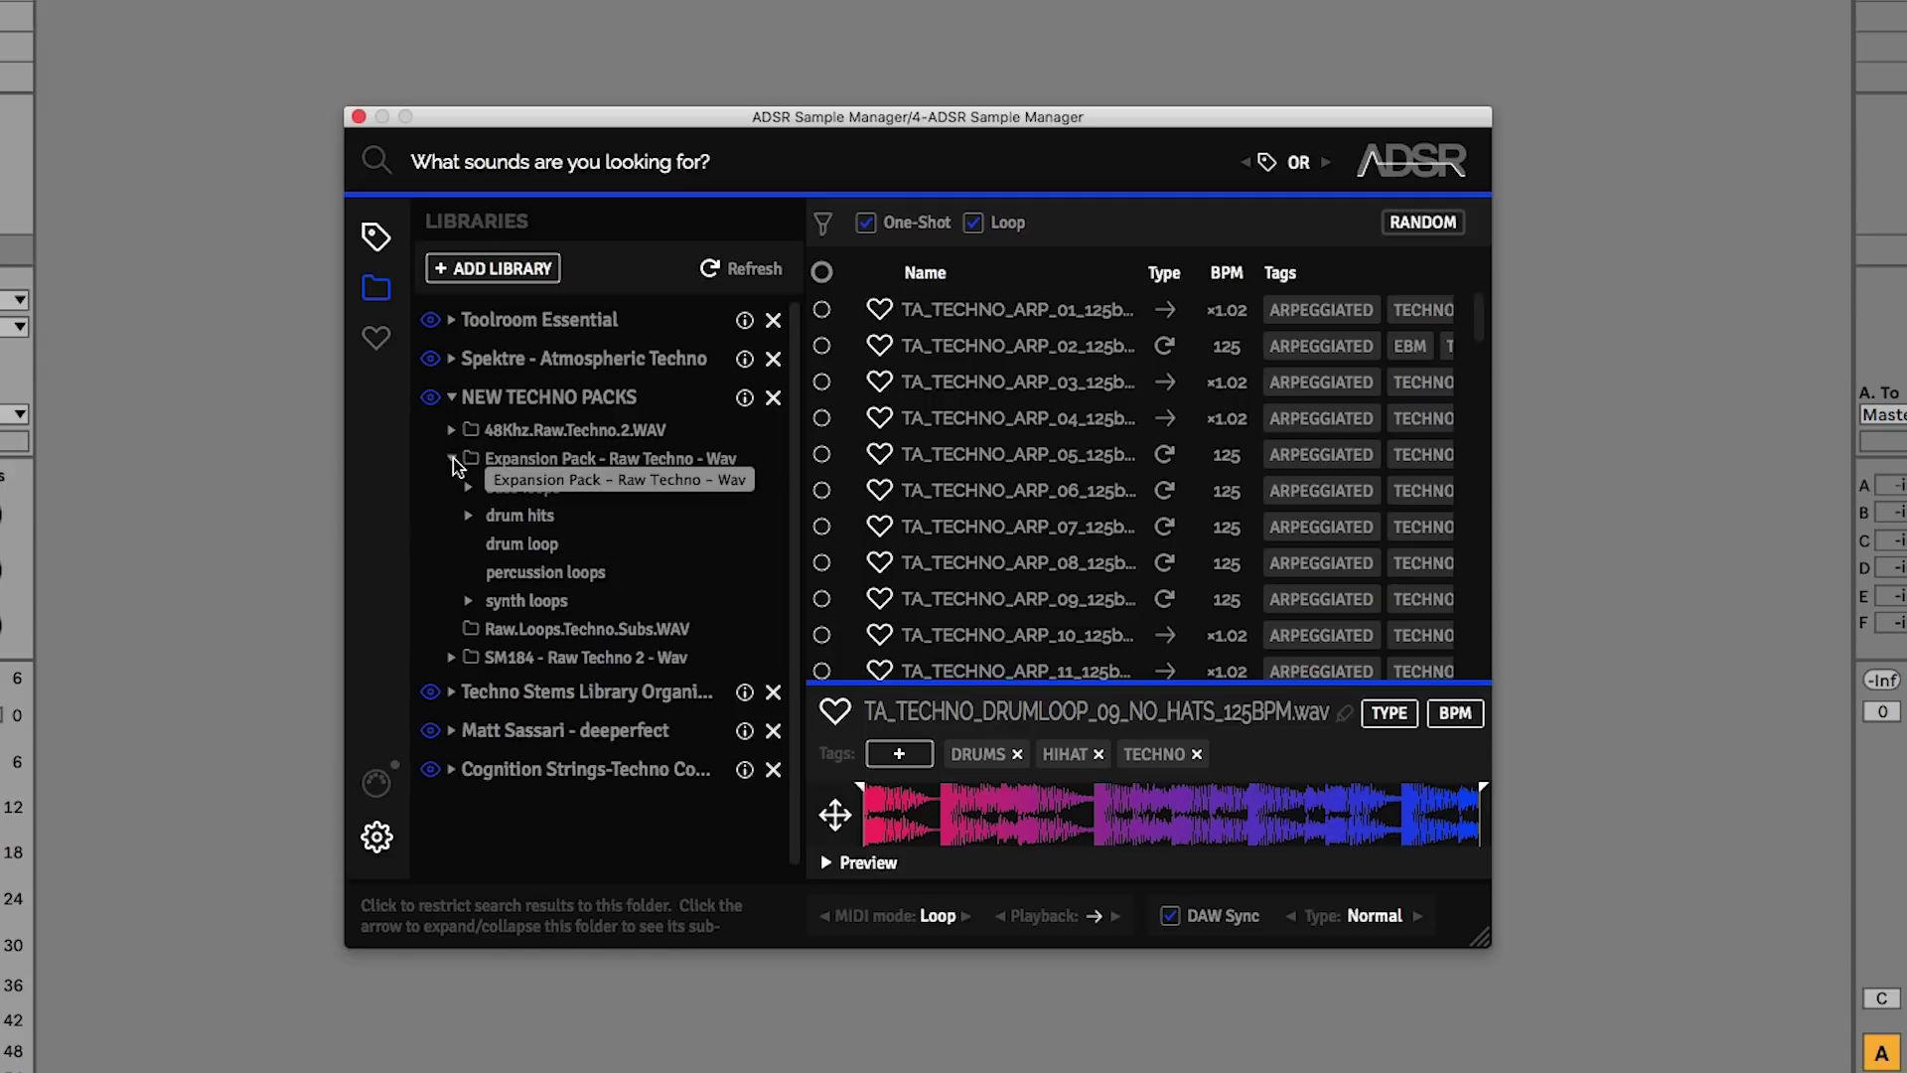
left_click(469, 516)
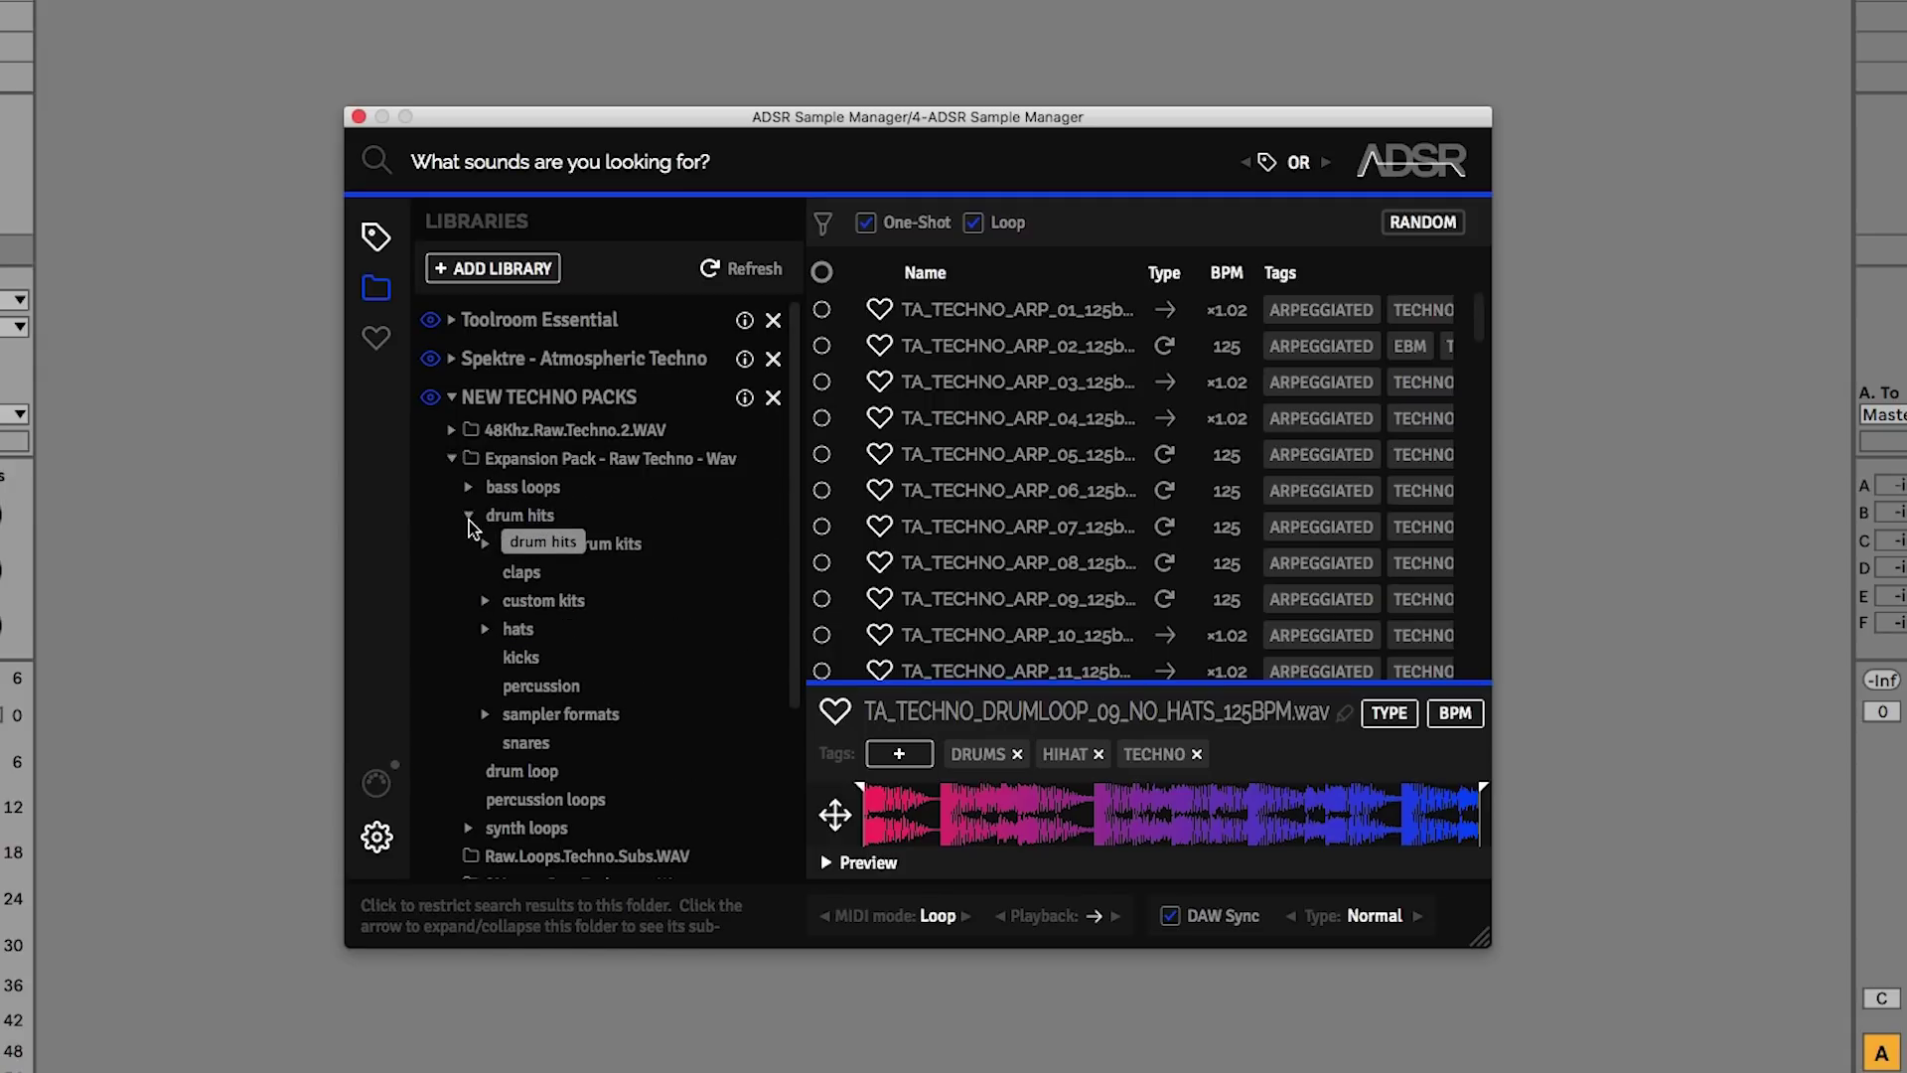
scroll(475, 586, "down", 1)
left_click(529, 613)
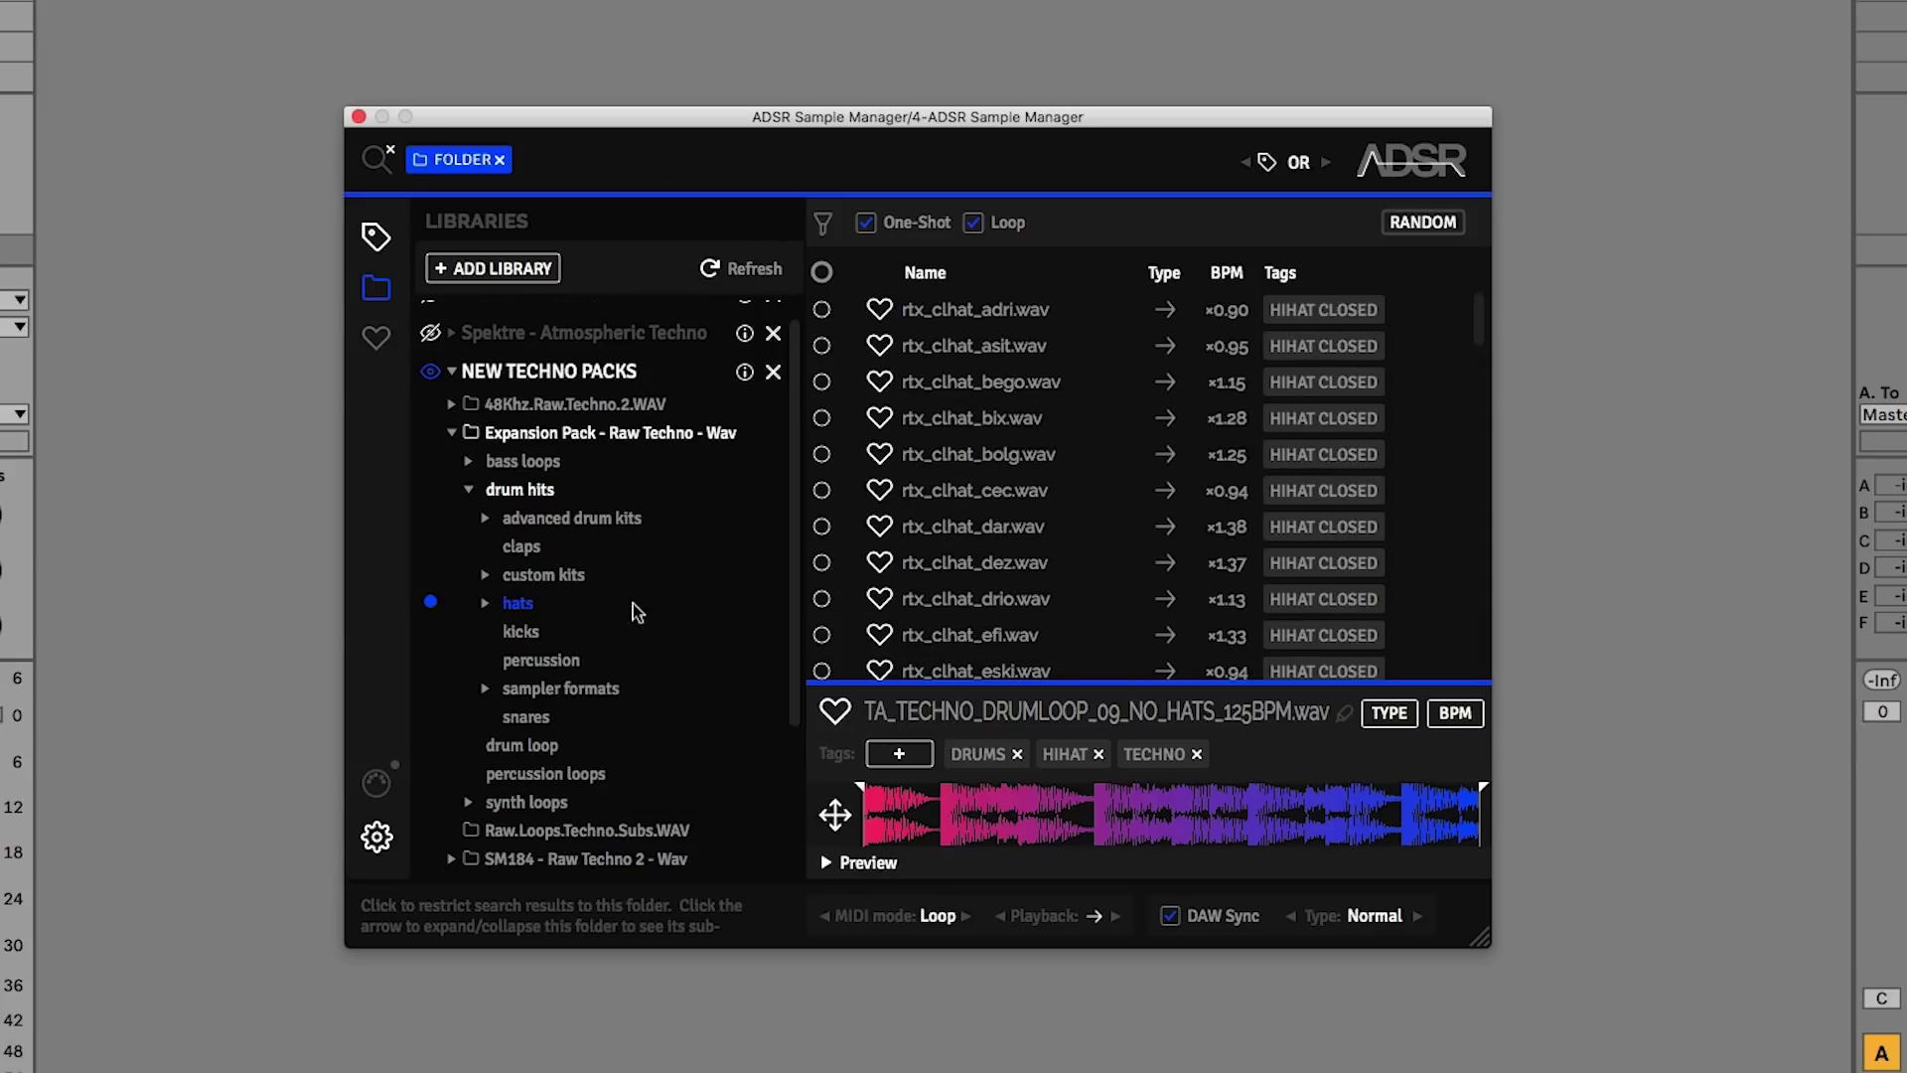
- Pick two random hat samples, then hide loops from the list
left_click(1421, 223)
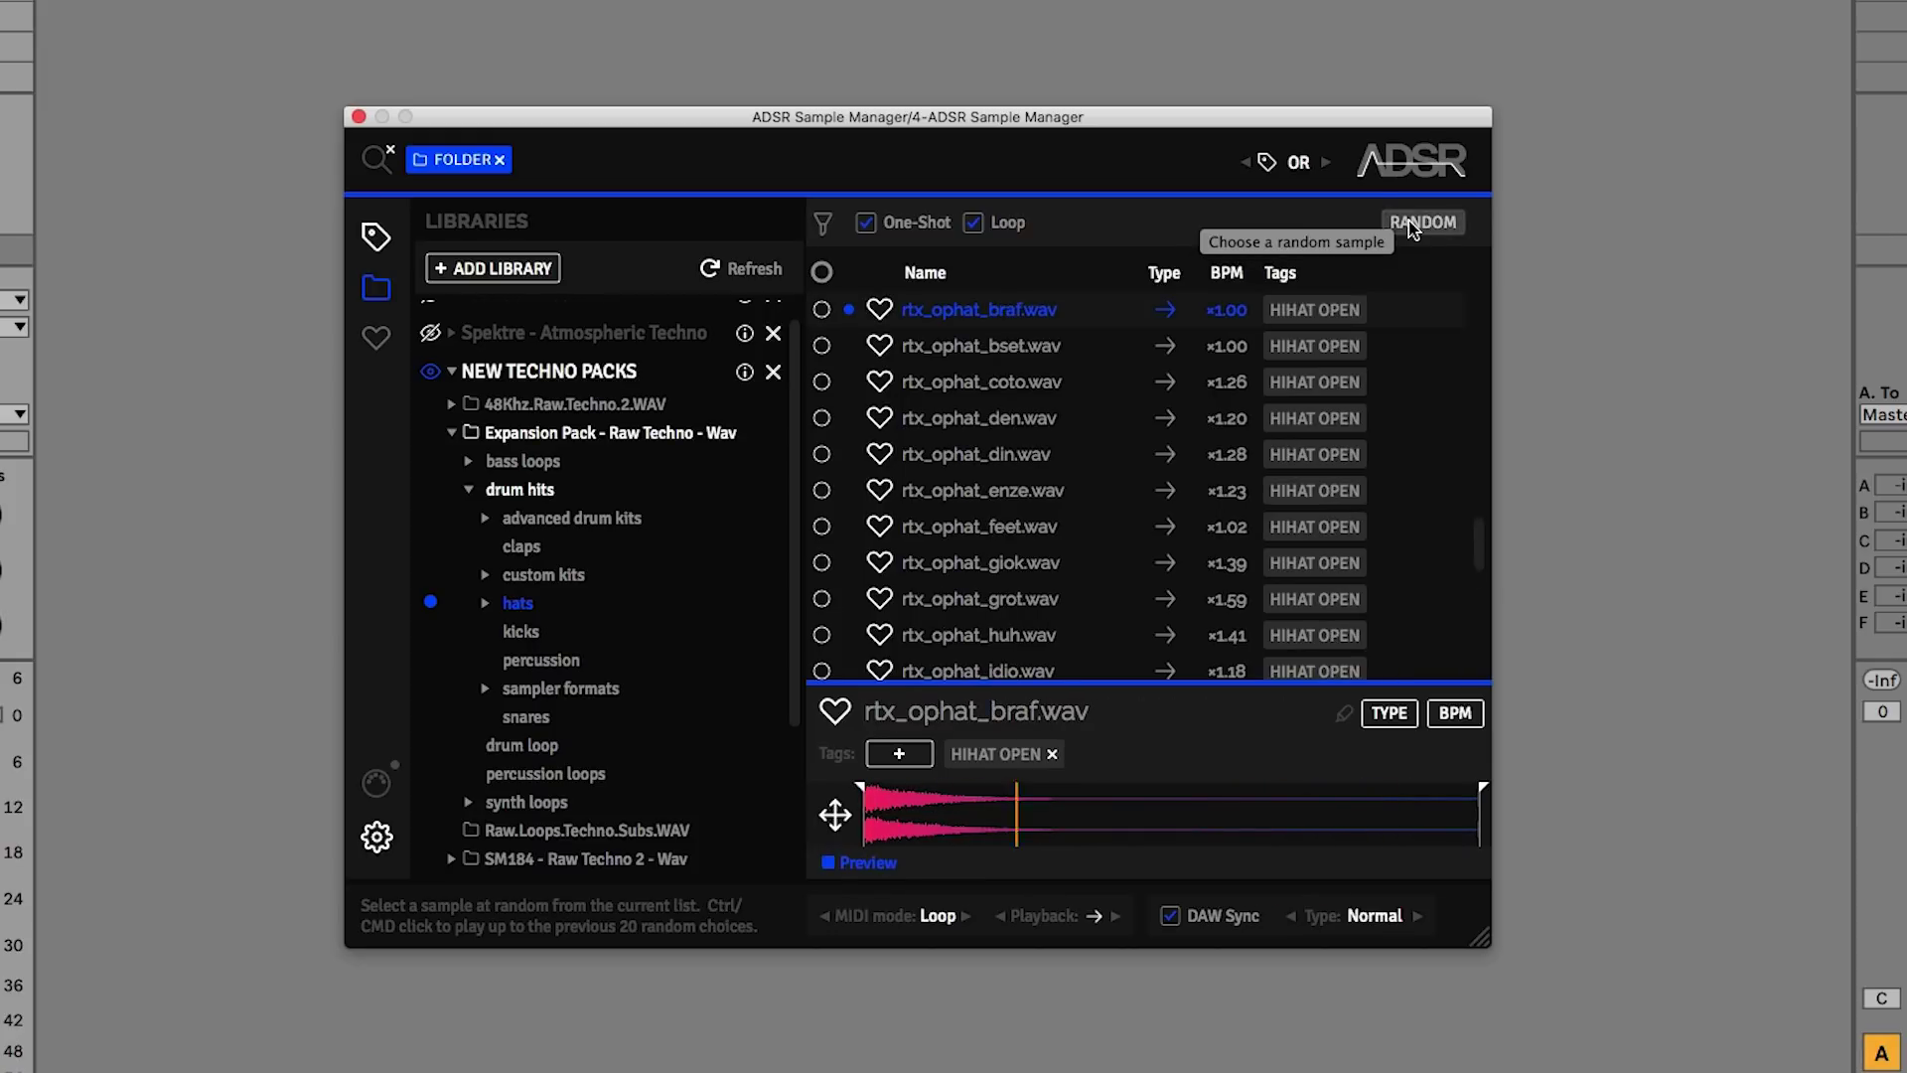
left_click(1414, 223)
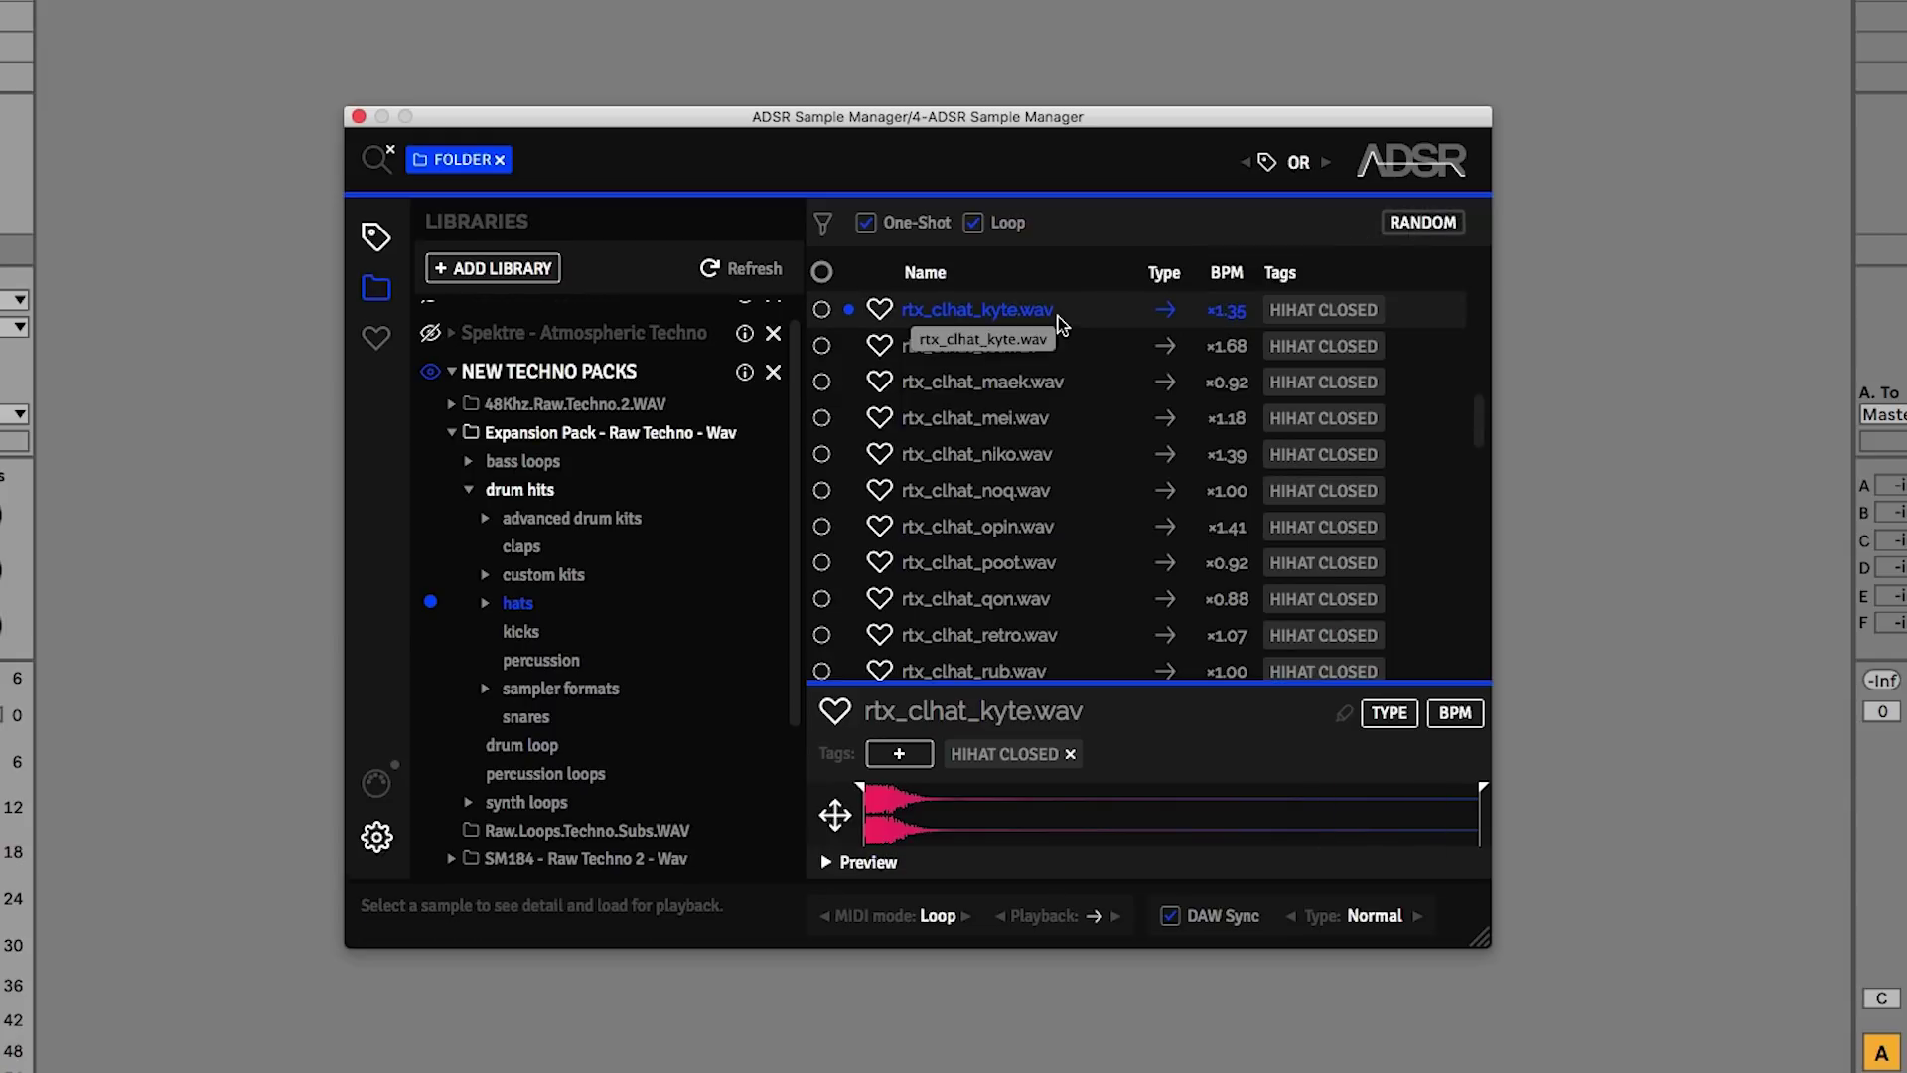
scroll(1007, 395, "up", 5)
scroll(993, 378, "down", 3)
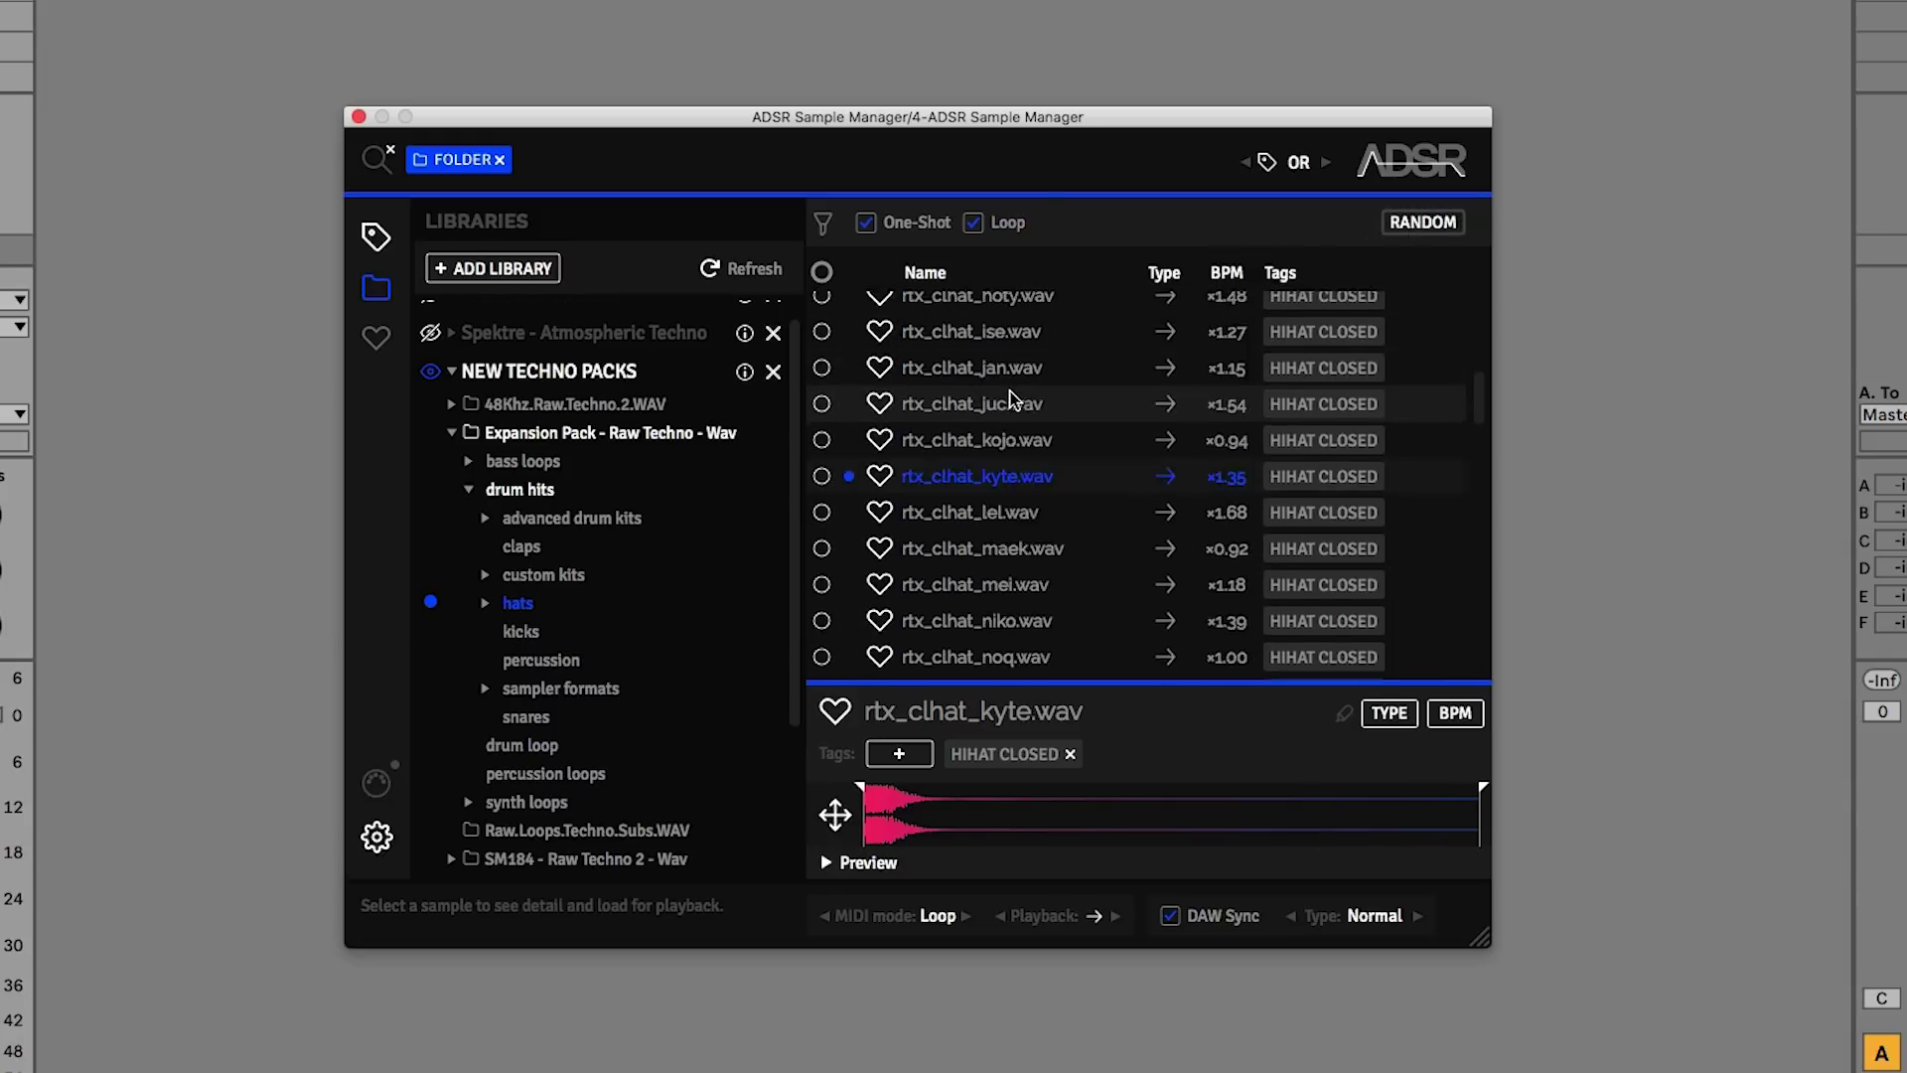
left_click(972, 224)
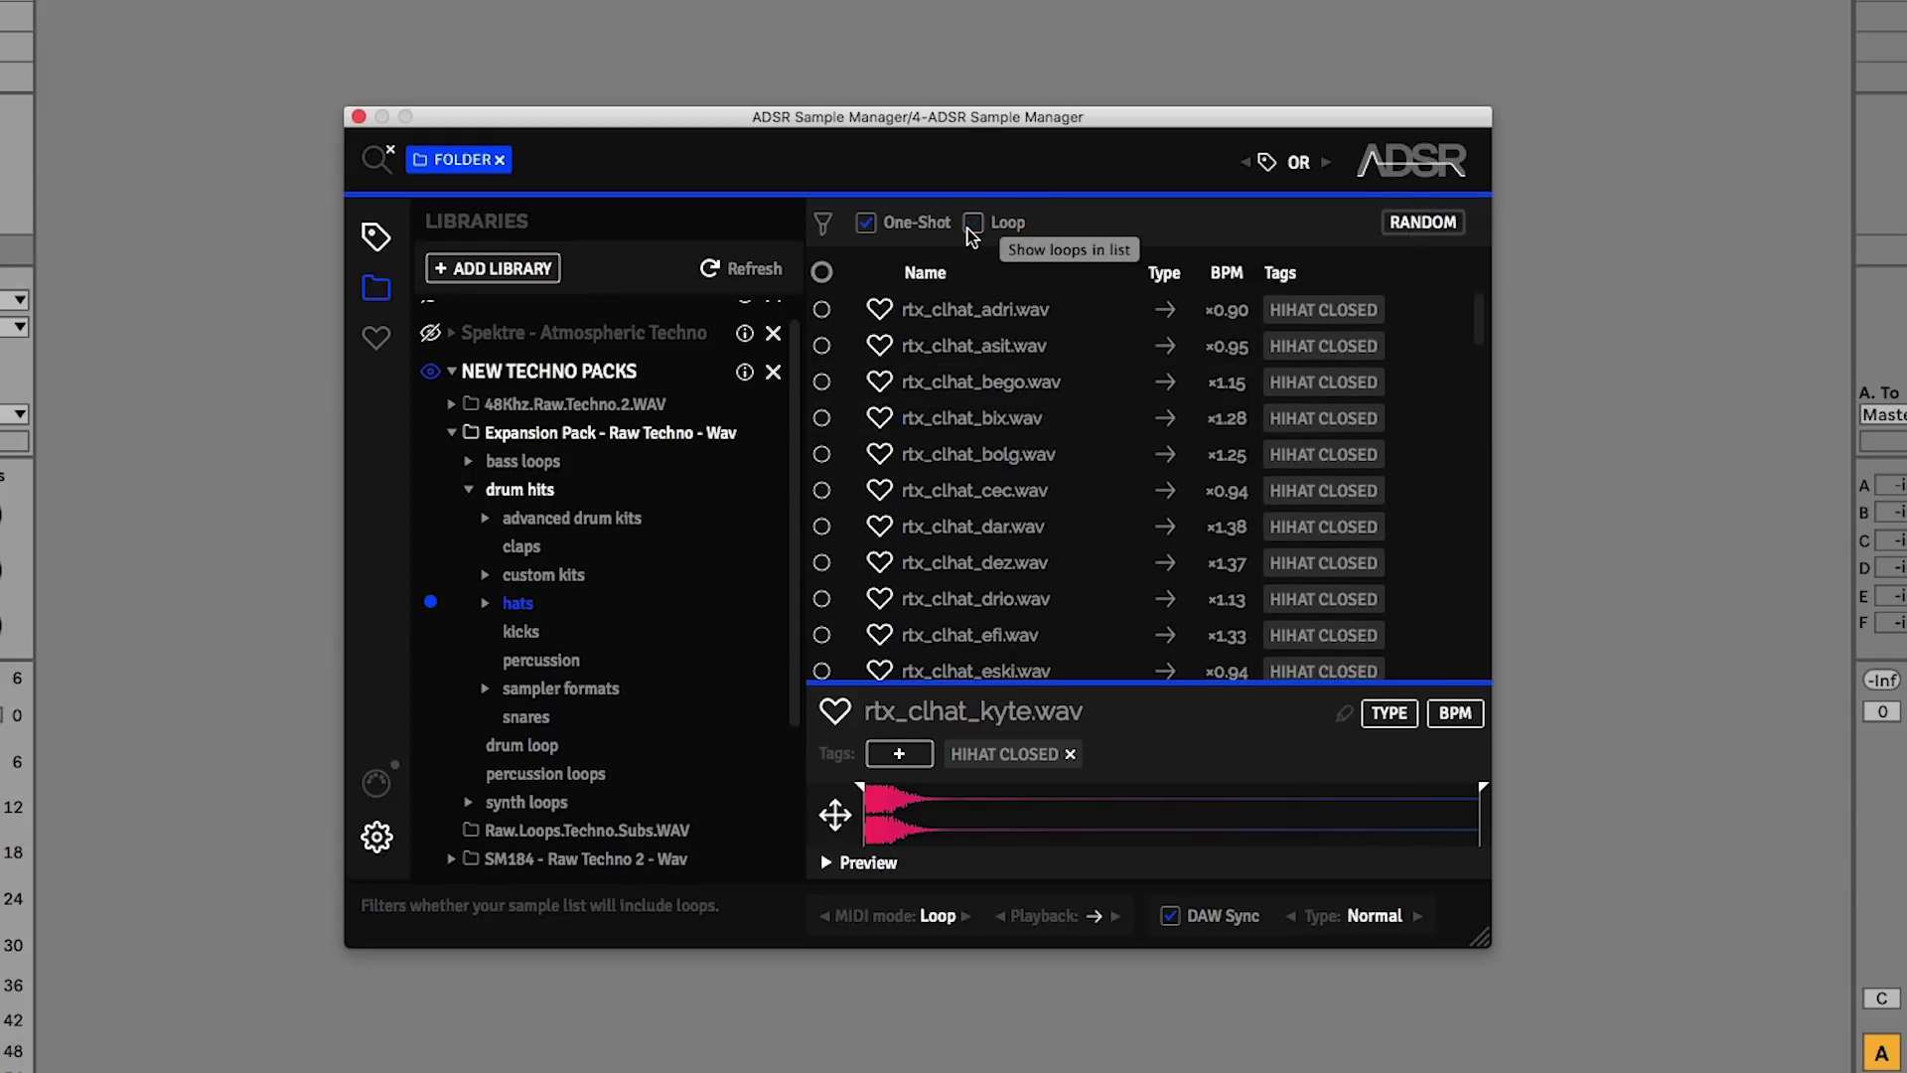
- Audition rtx_clhat_bego and rtx_clhat_cec, settling on rtx_clhat_asit.wav
left_click(954, 382)
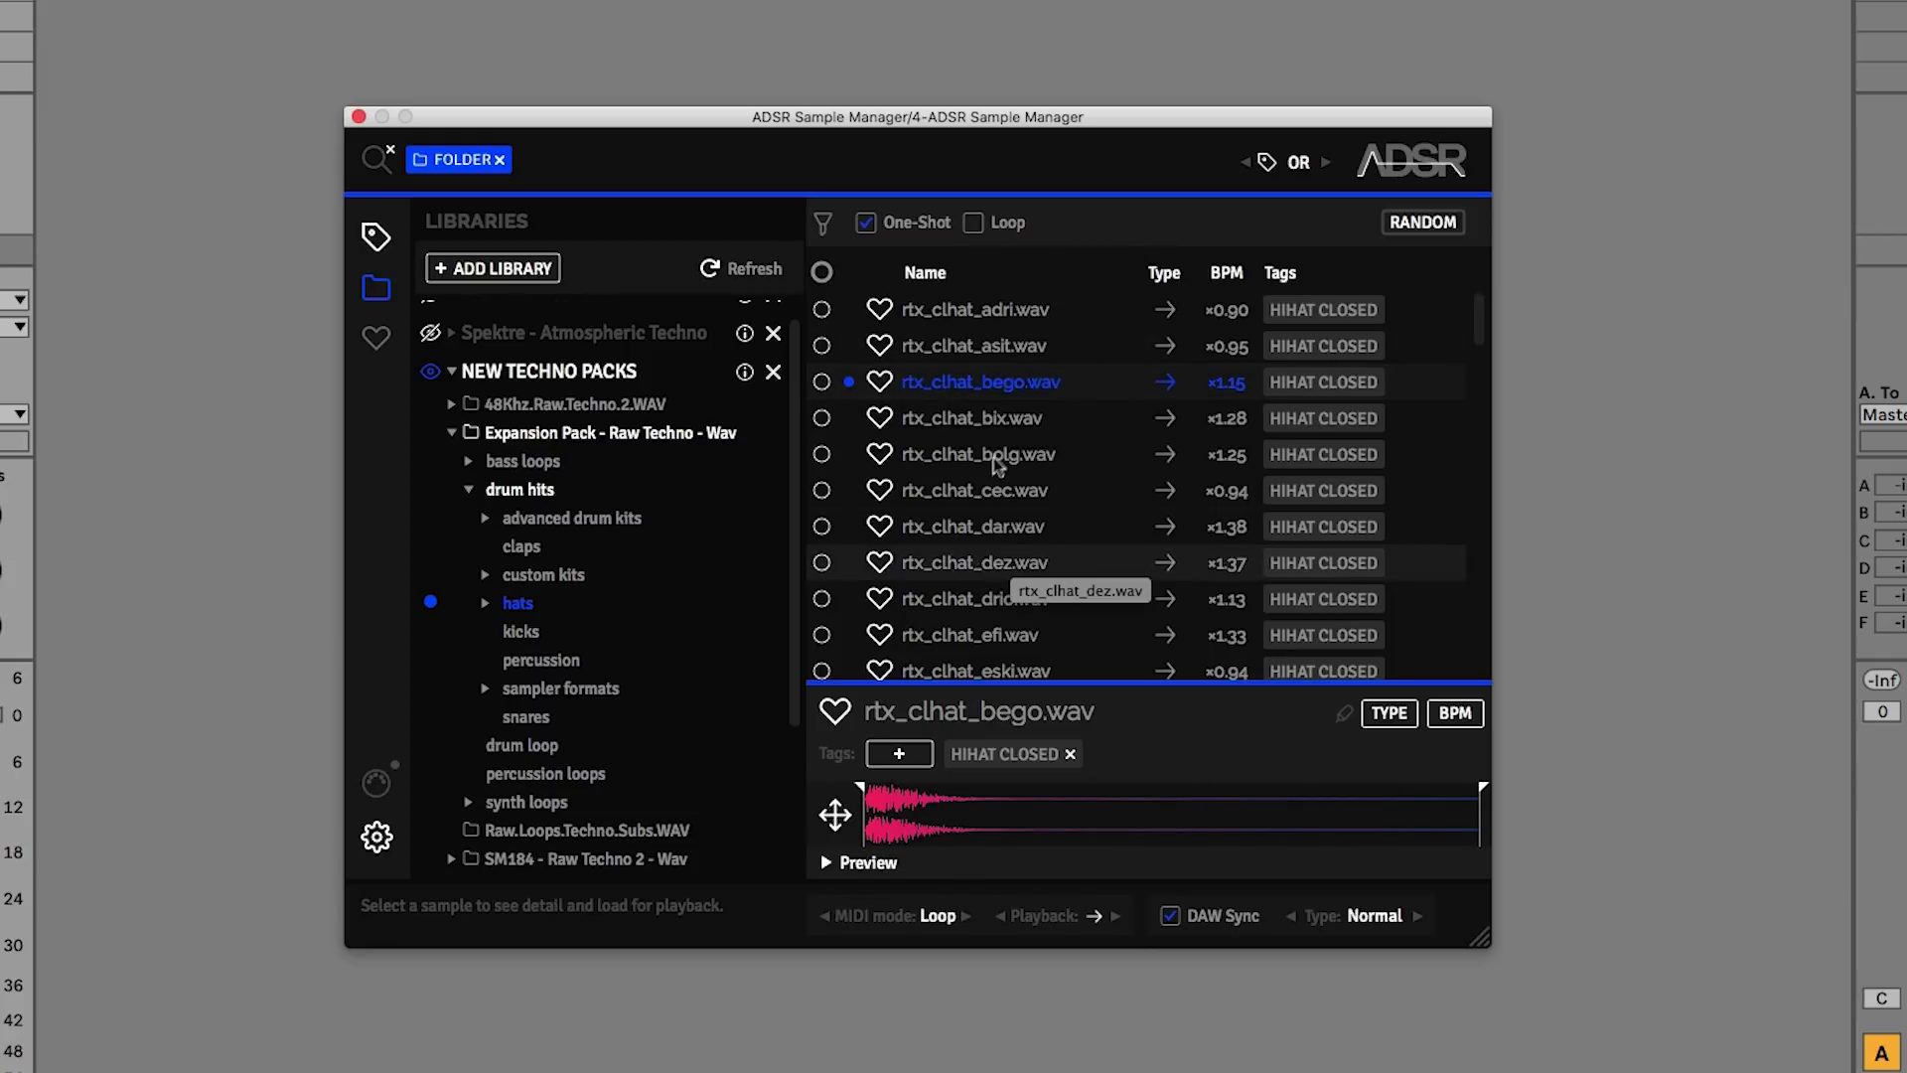
left_click(973, 490)
left_click(968, 382)
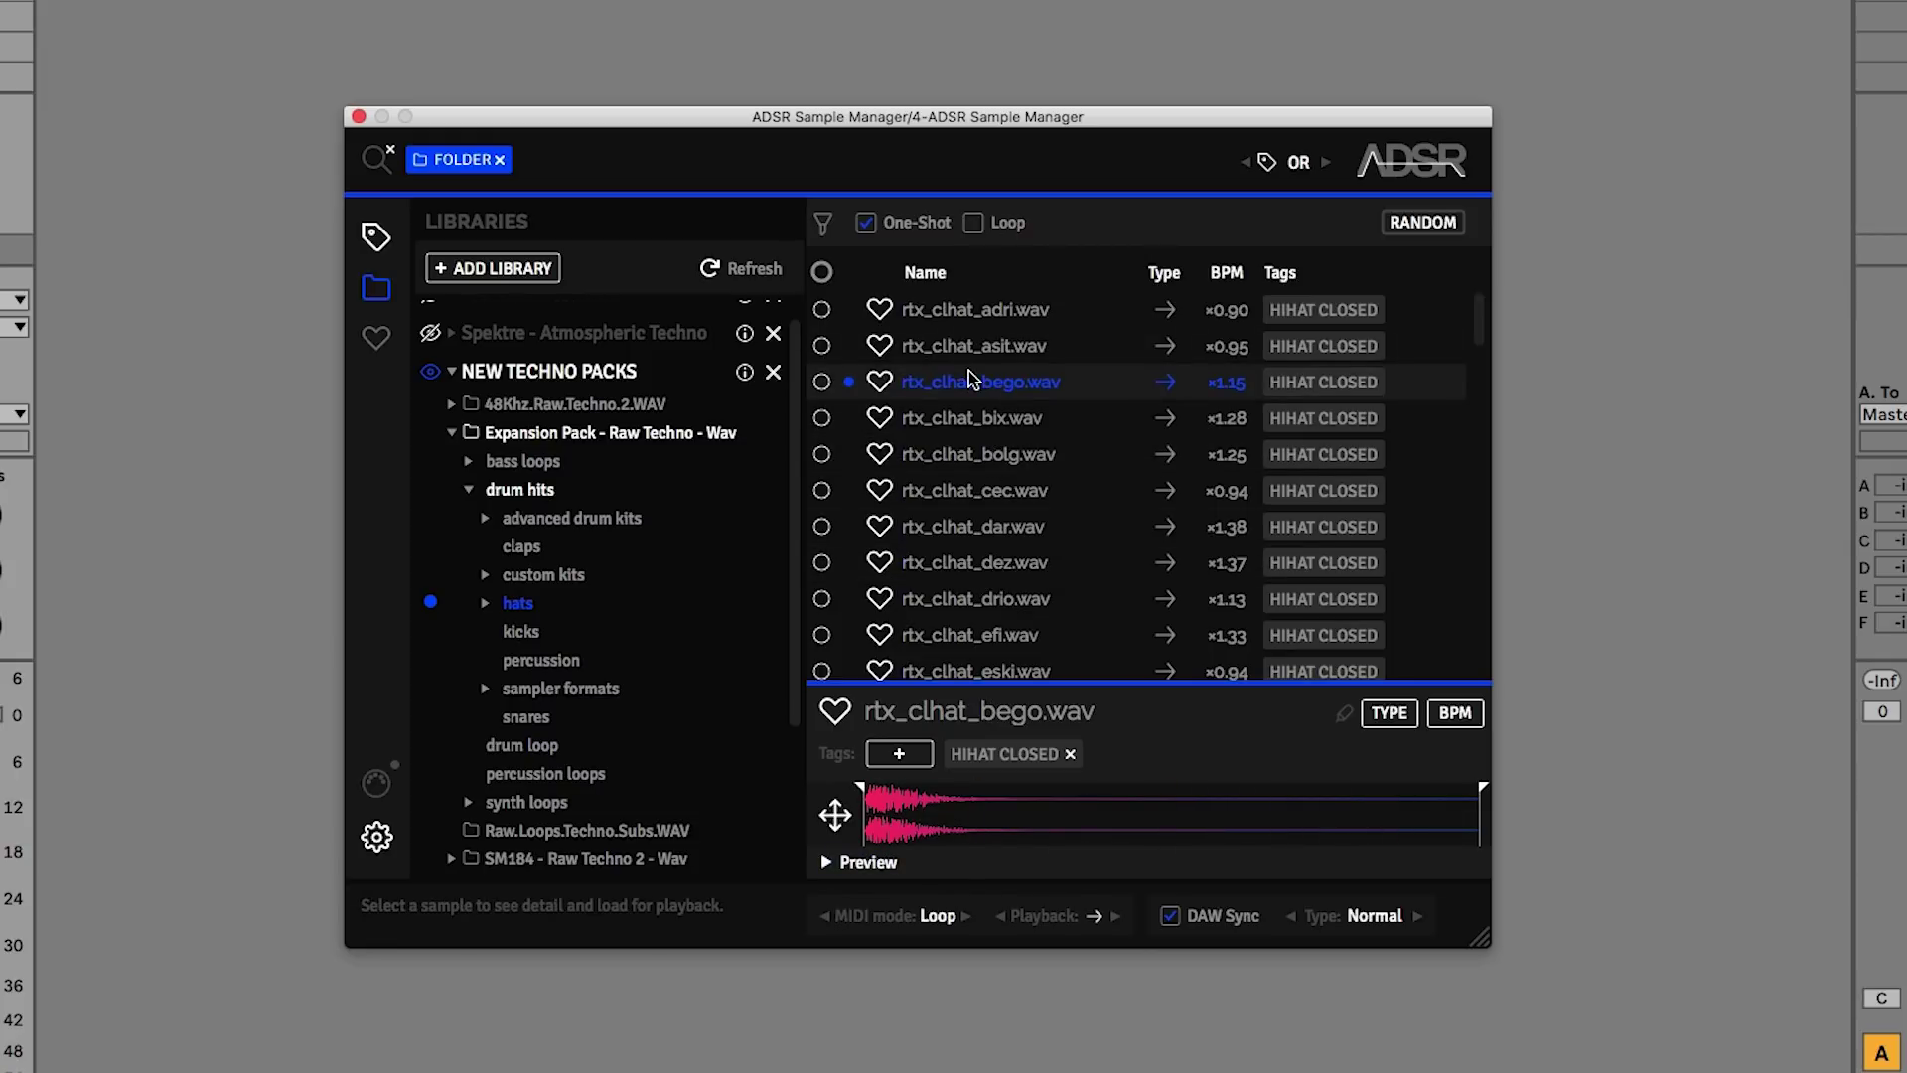
left_click(994, 350)
- Reselect rtx_clhat_asit.wav, tag it Saturated, then audition rtx_clhat_bix.wav
key("Down")
key("Down")
left_click(978, 348)
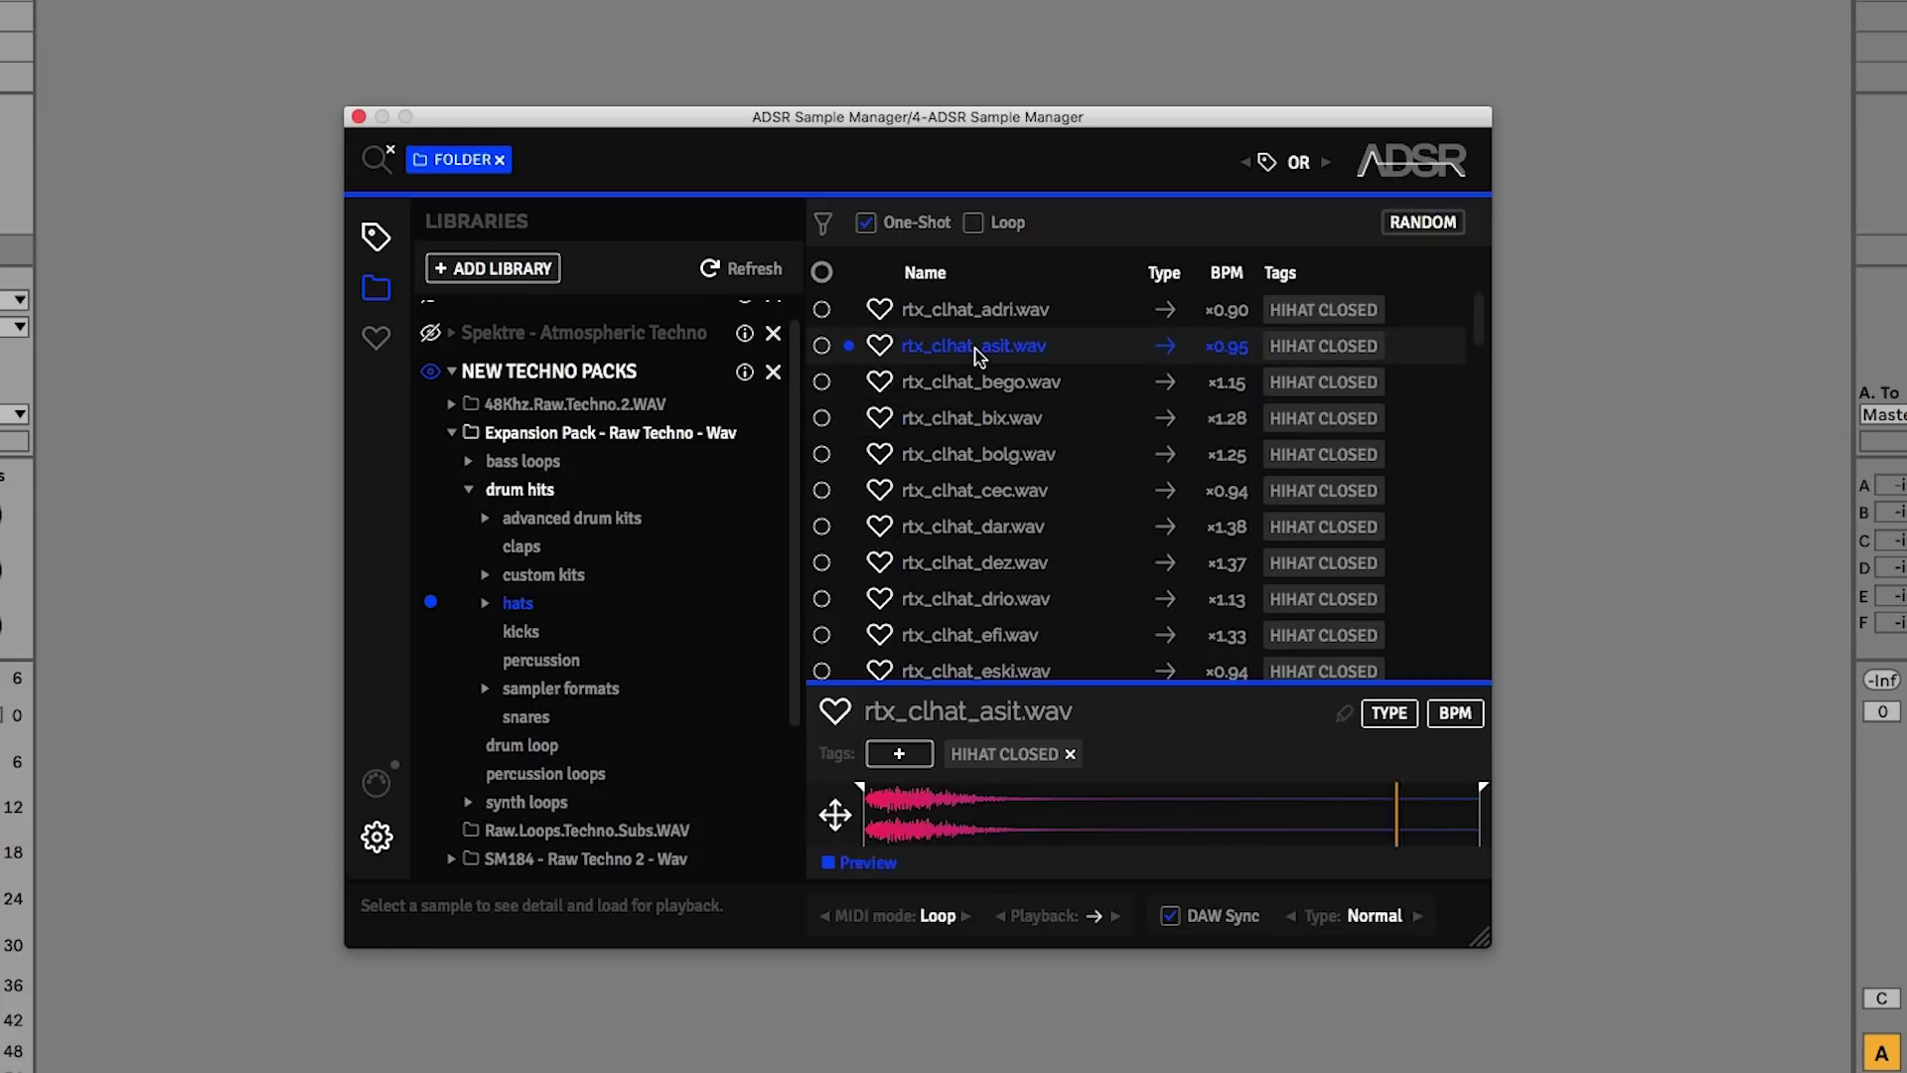
left_click(901, 757)
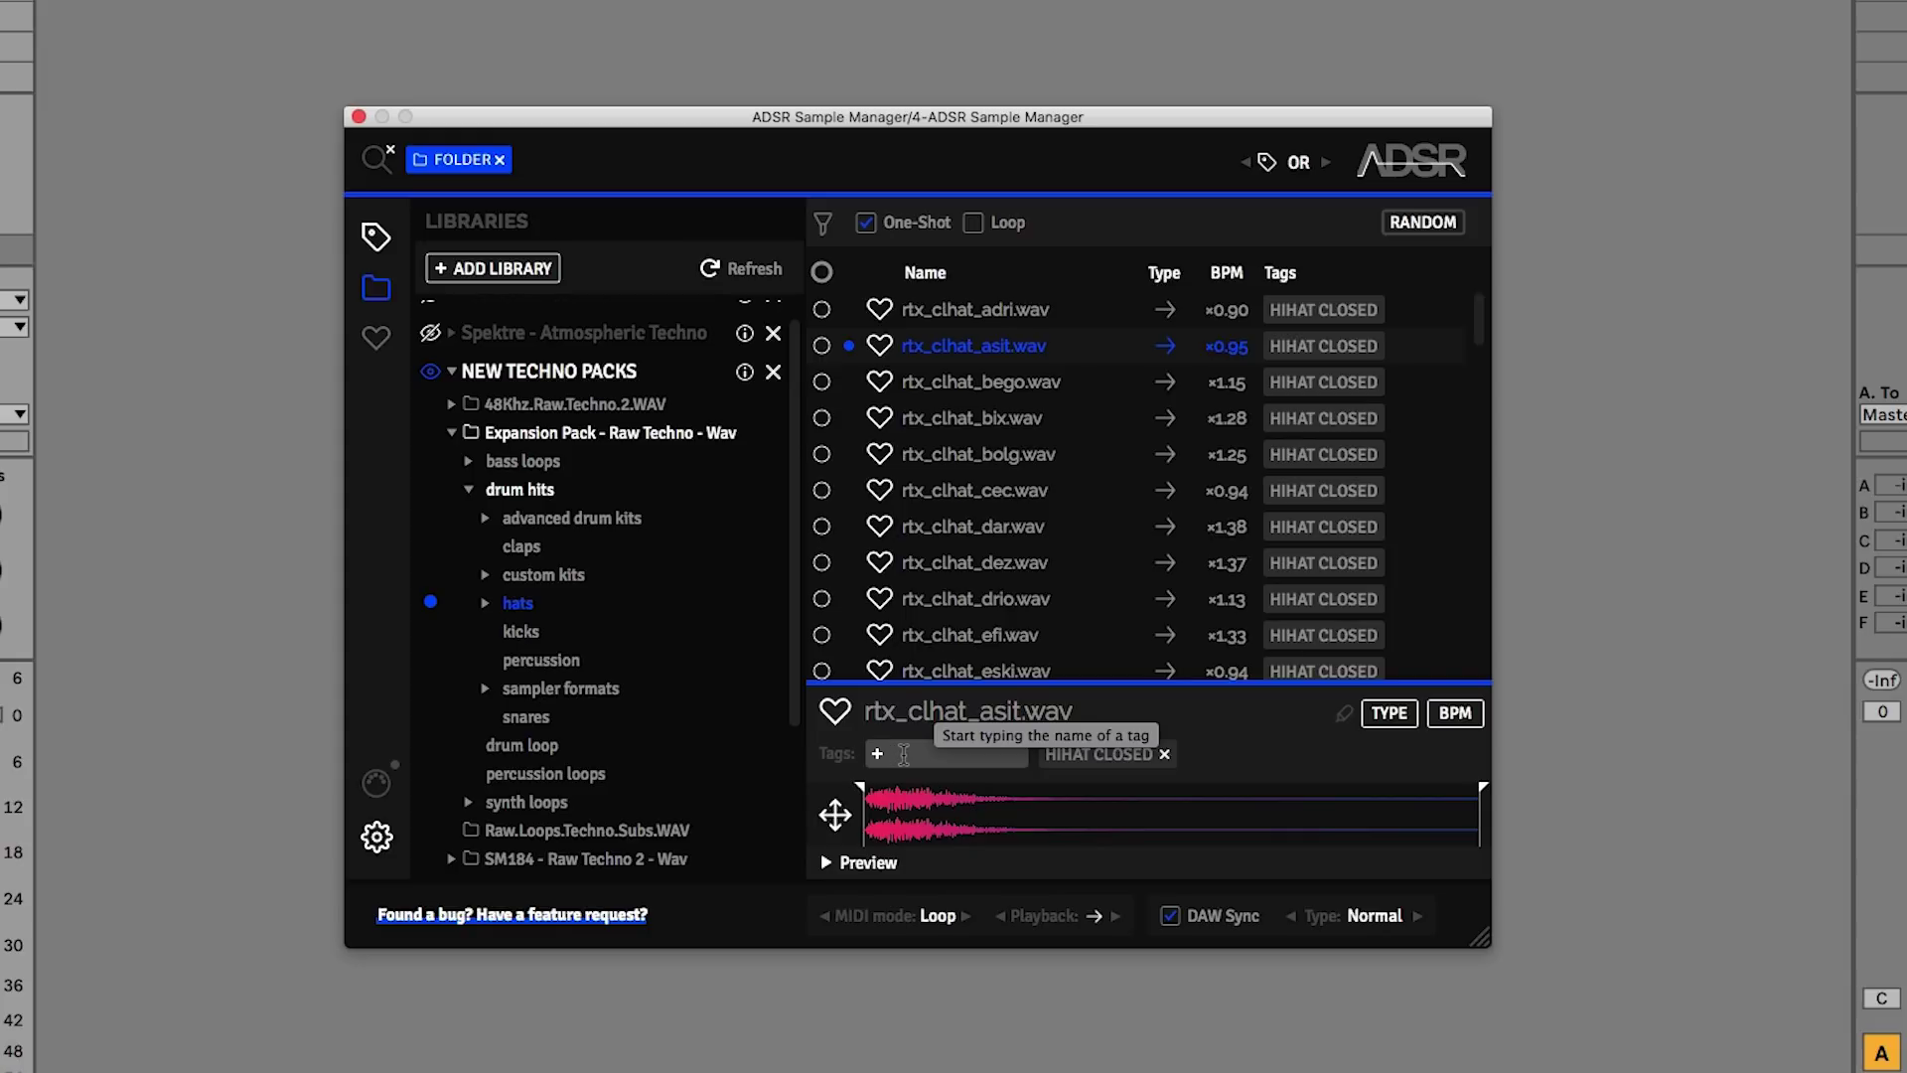
type("Satu")
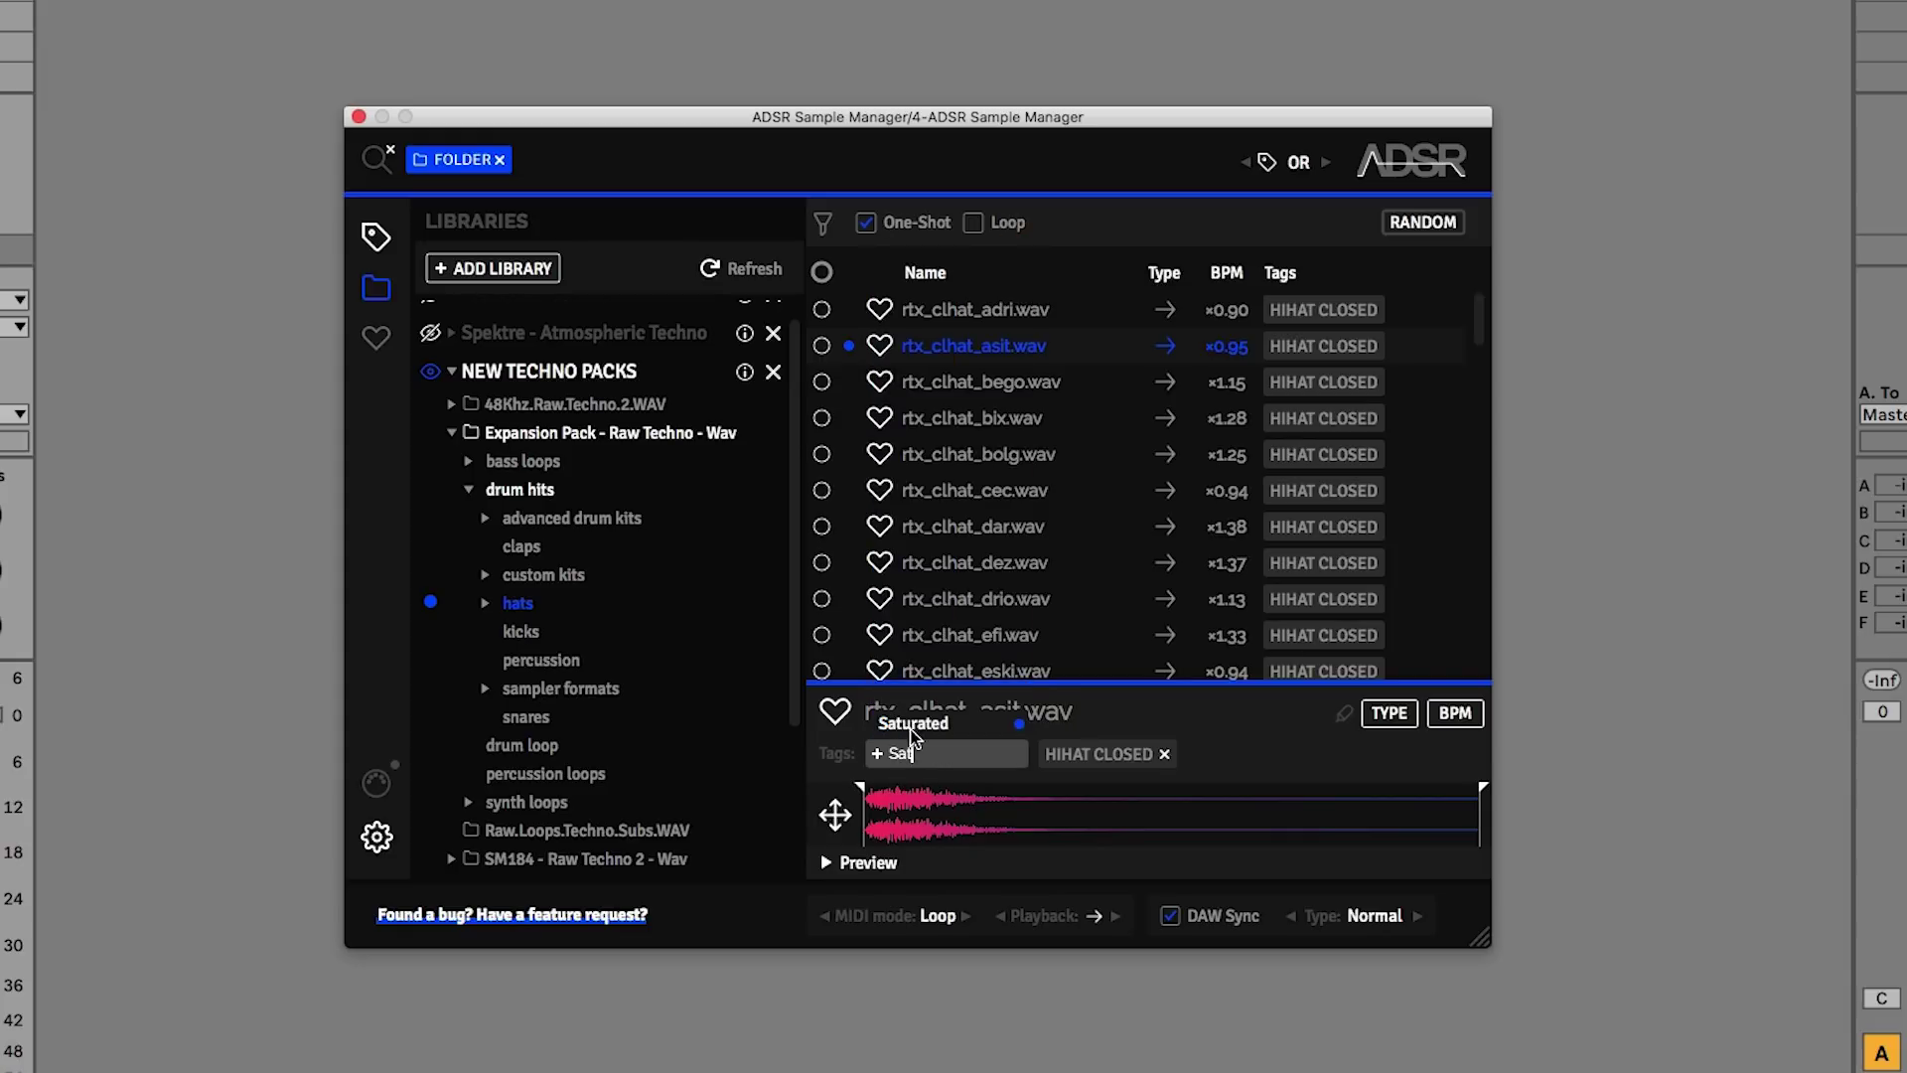
left_click(912, 725)
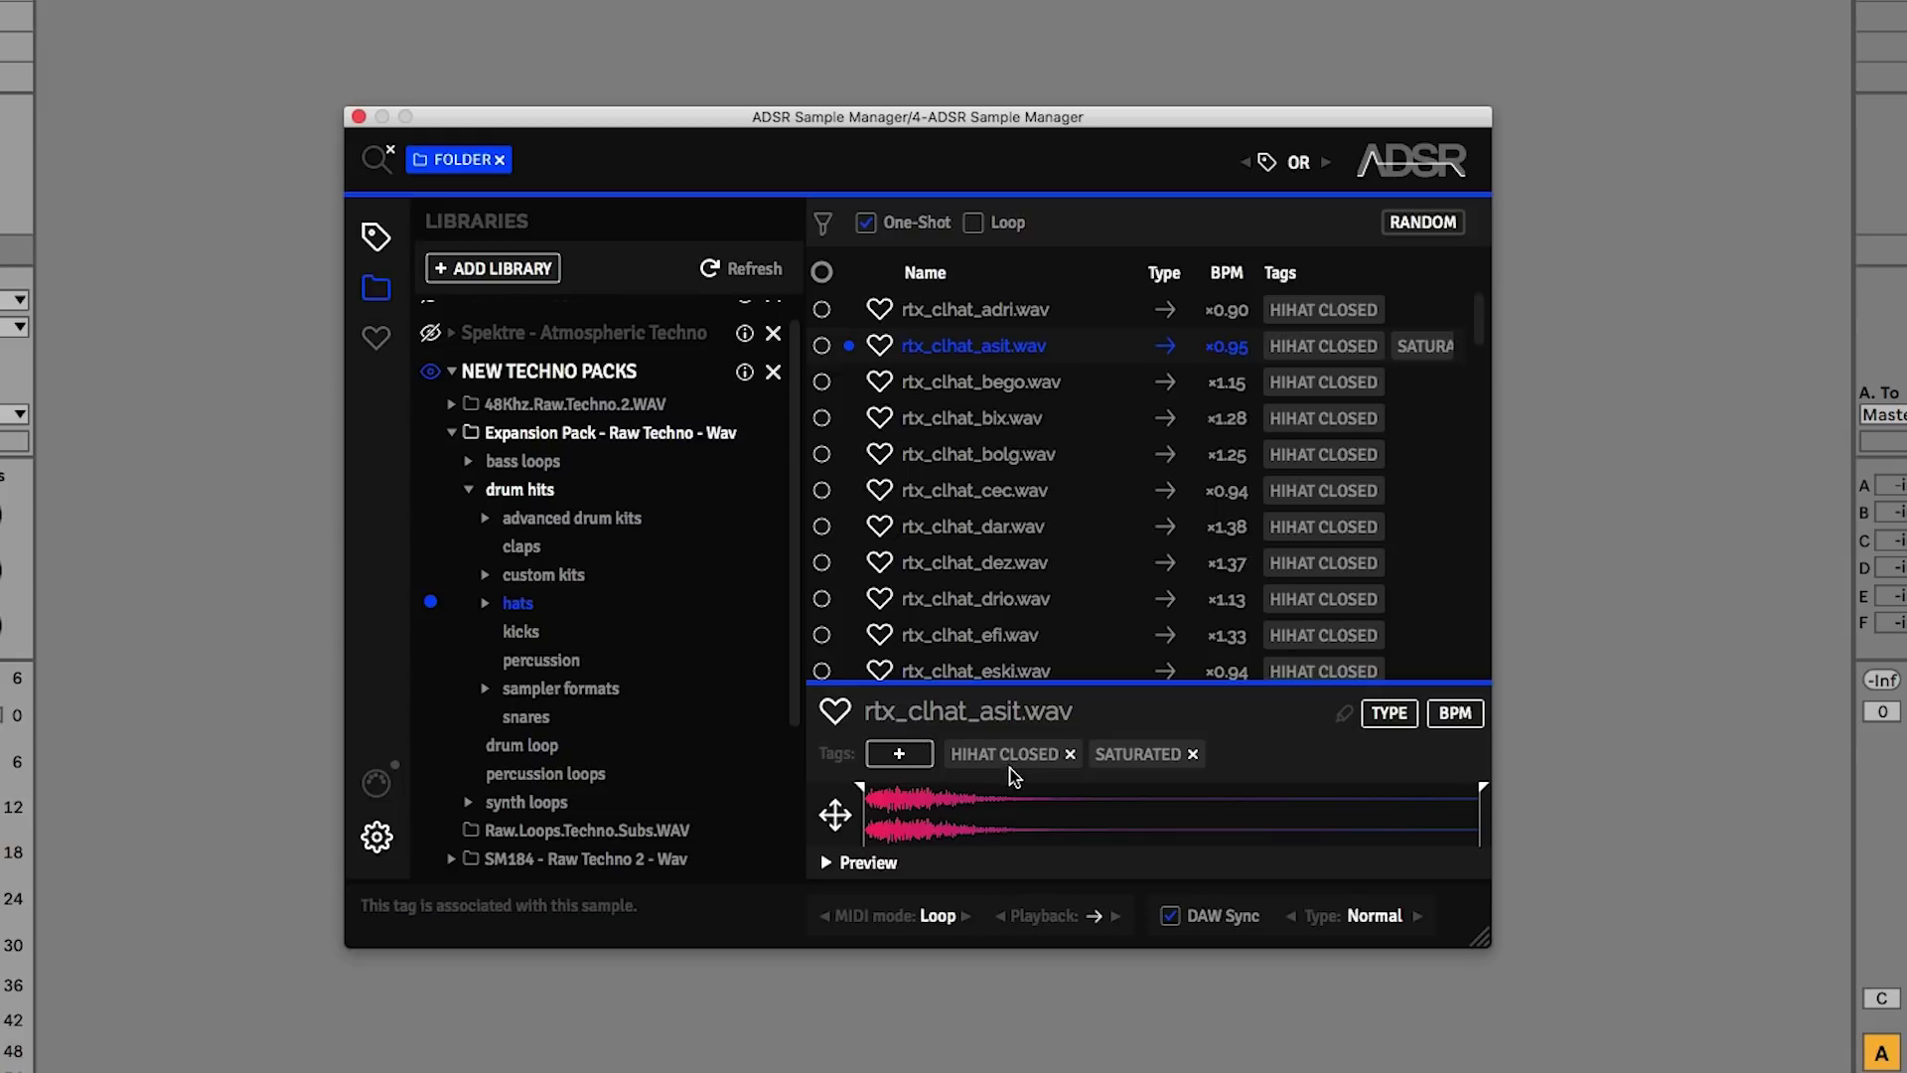
left_click(978, 422)
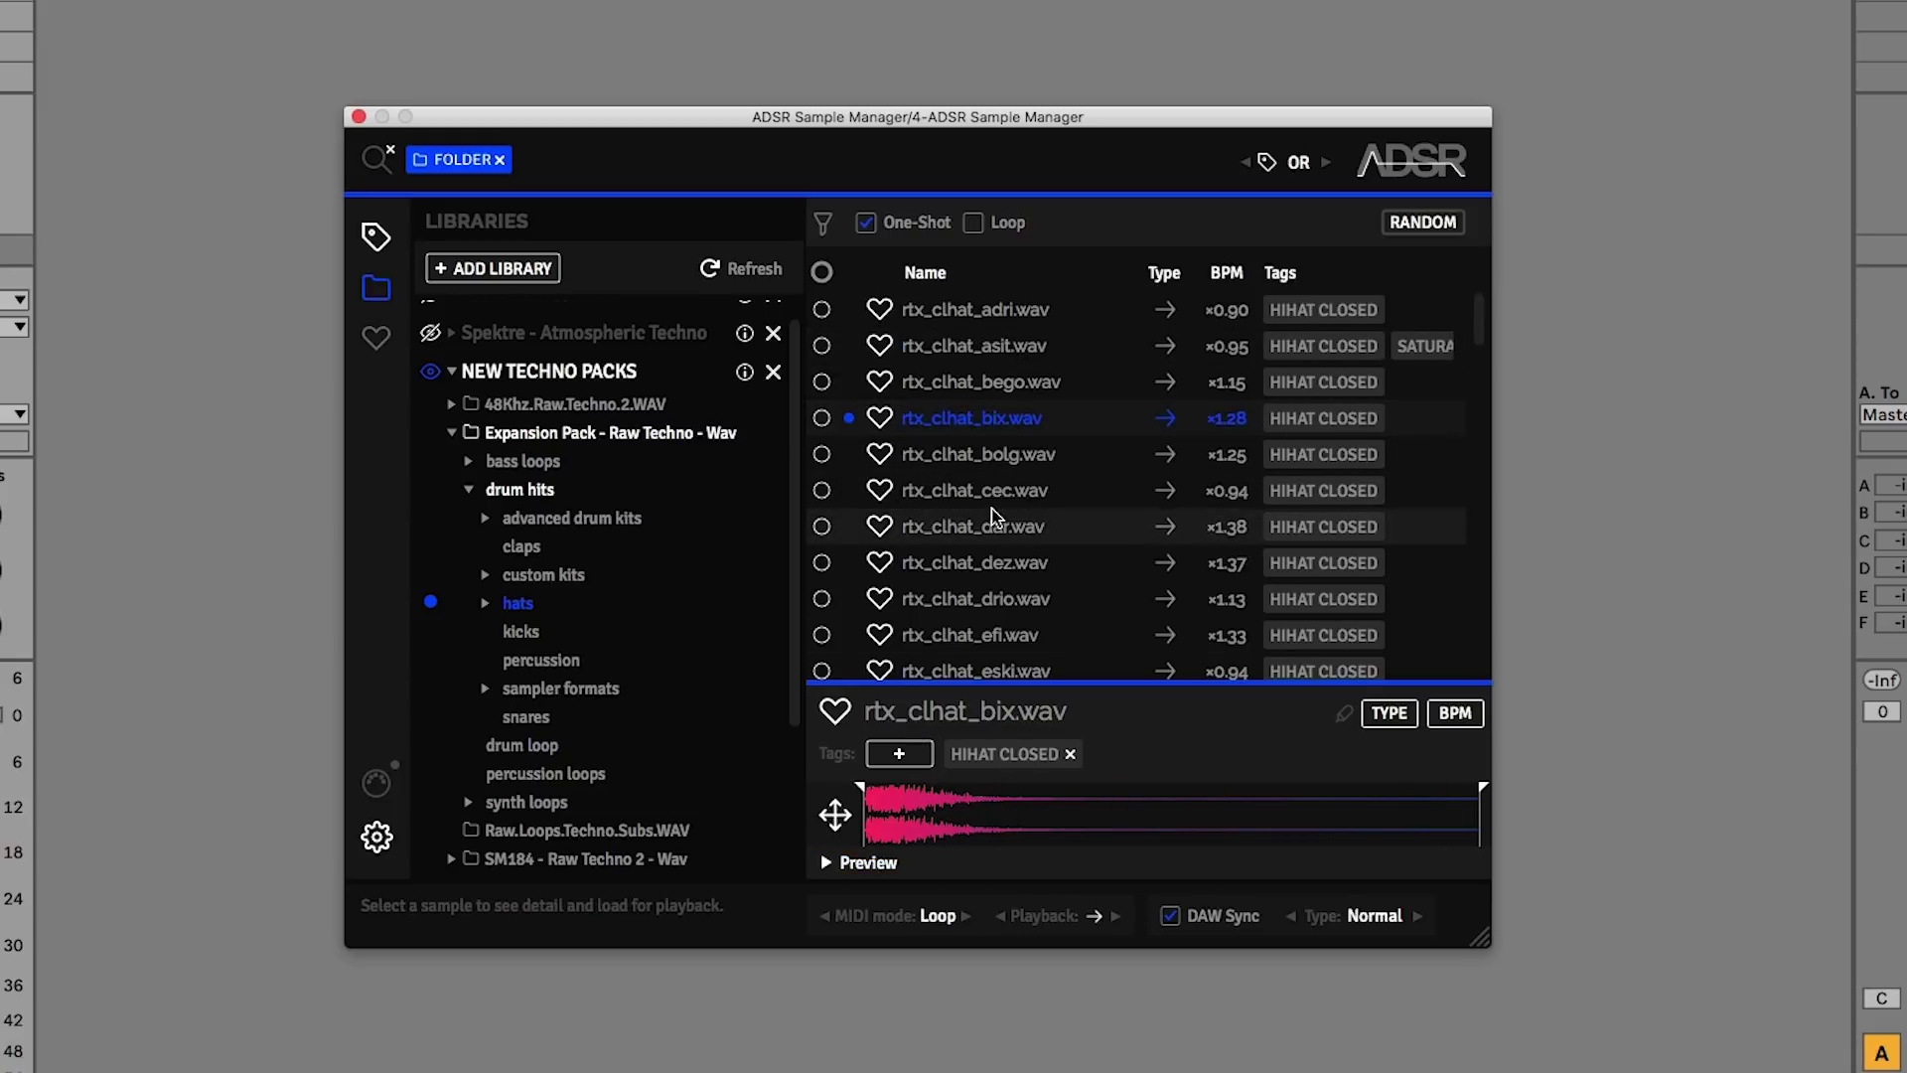
- Try multi-selecting rtx_clhat_bix, dar and efi, then clear the selection
left_click(994, 634, "shift")
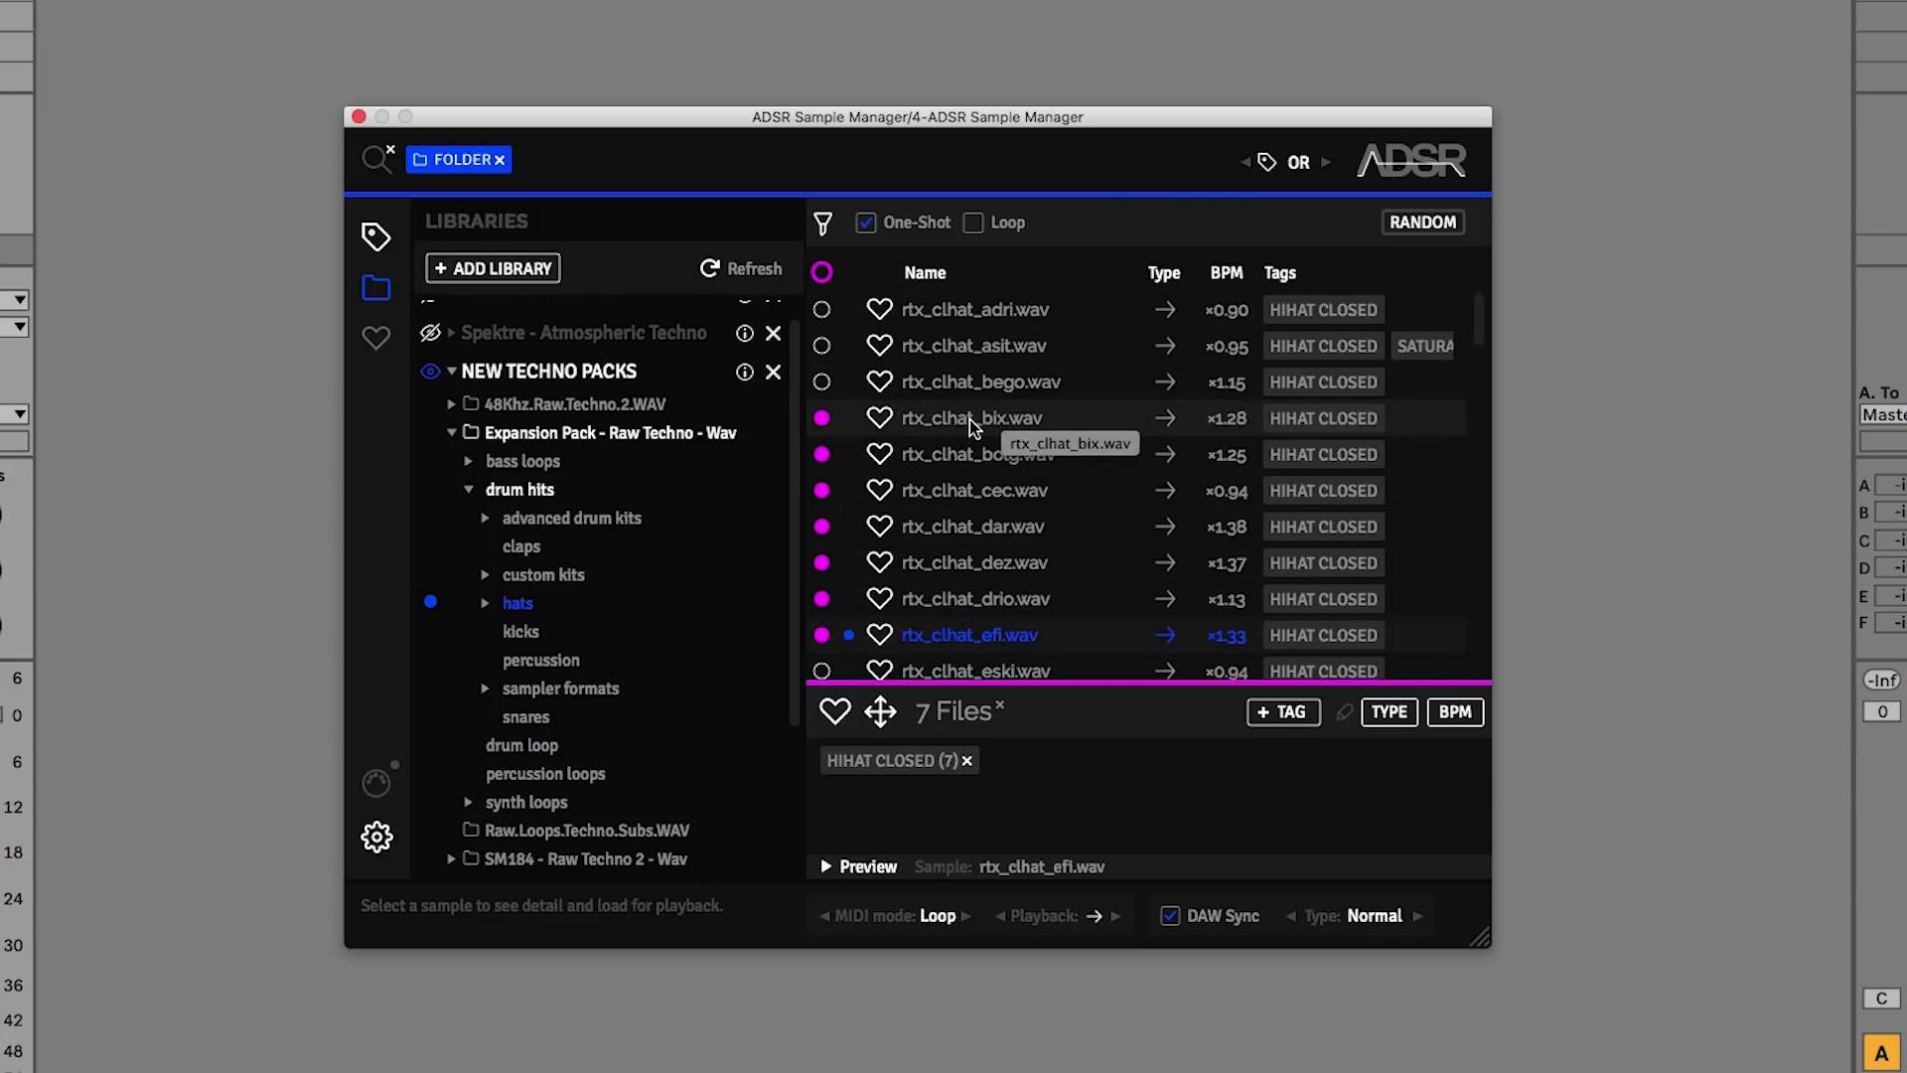
scroll(981, 474, "down", 2)
scroll(981, 474, "up", 2)
left_click(952, 352)
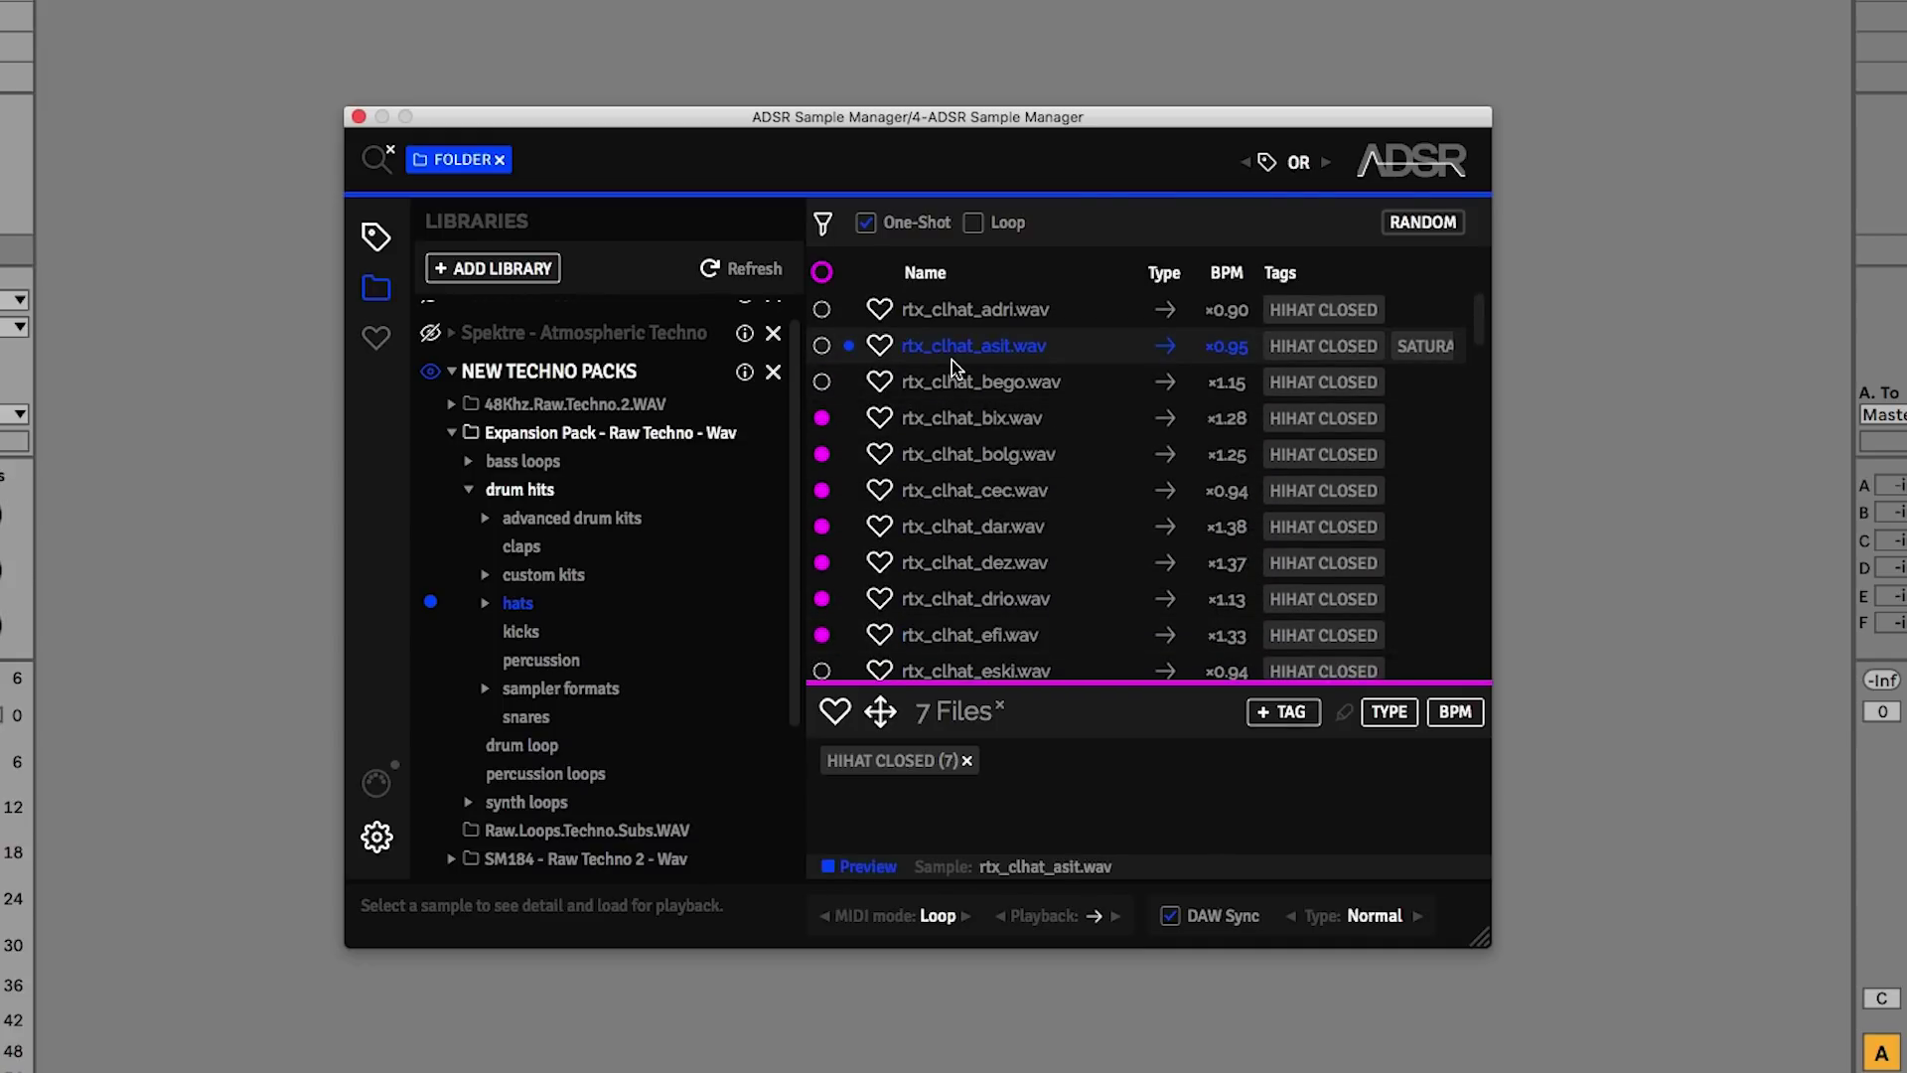
left_click(822, 274)
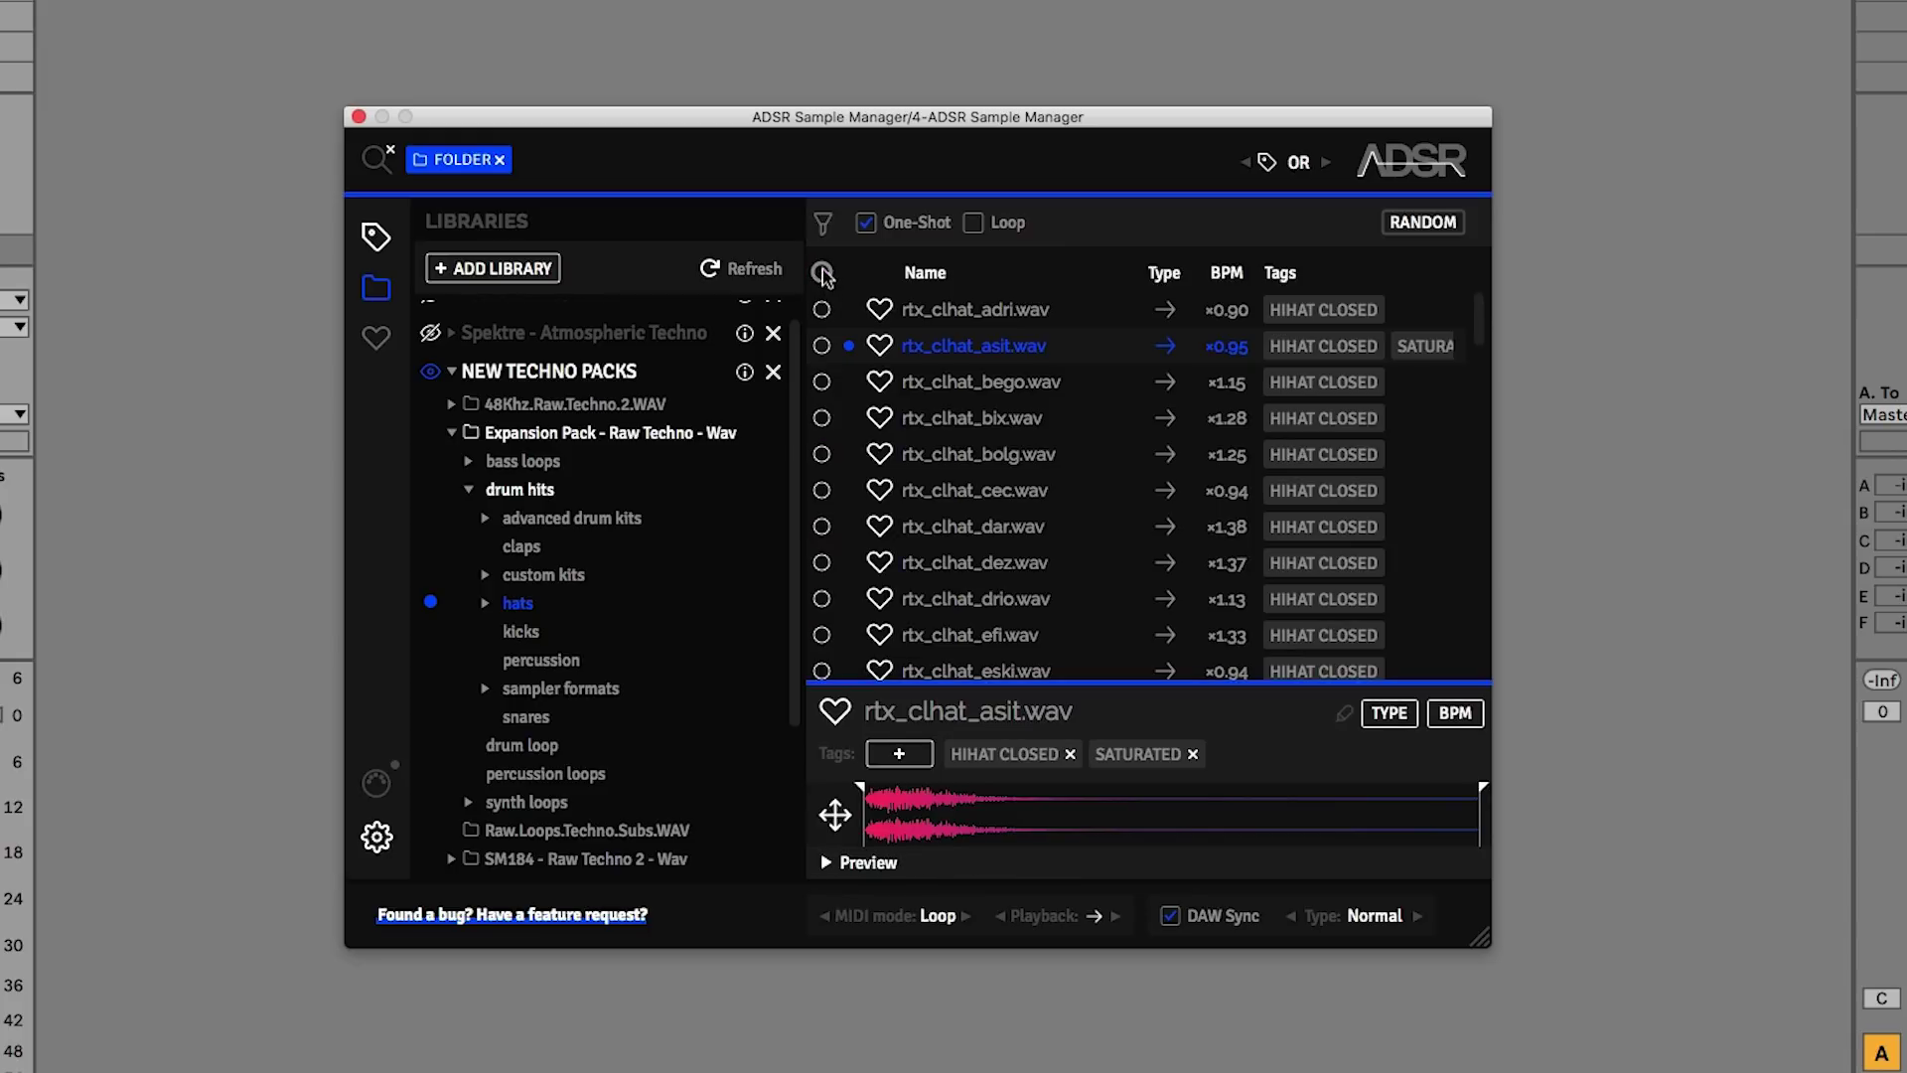
left_click(959, 419, "super")
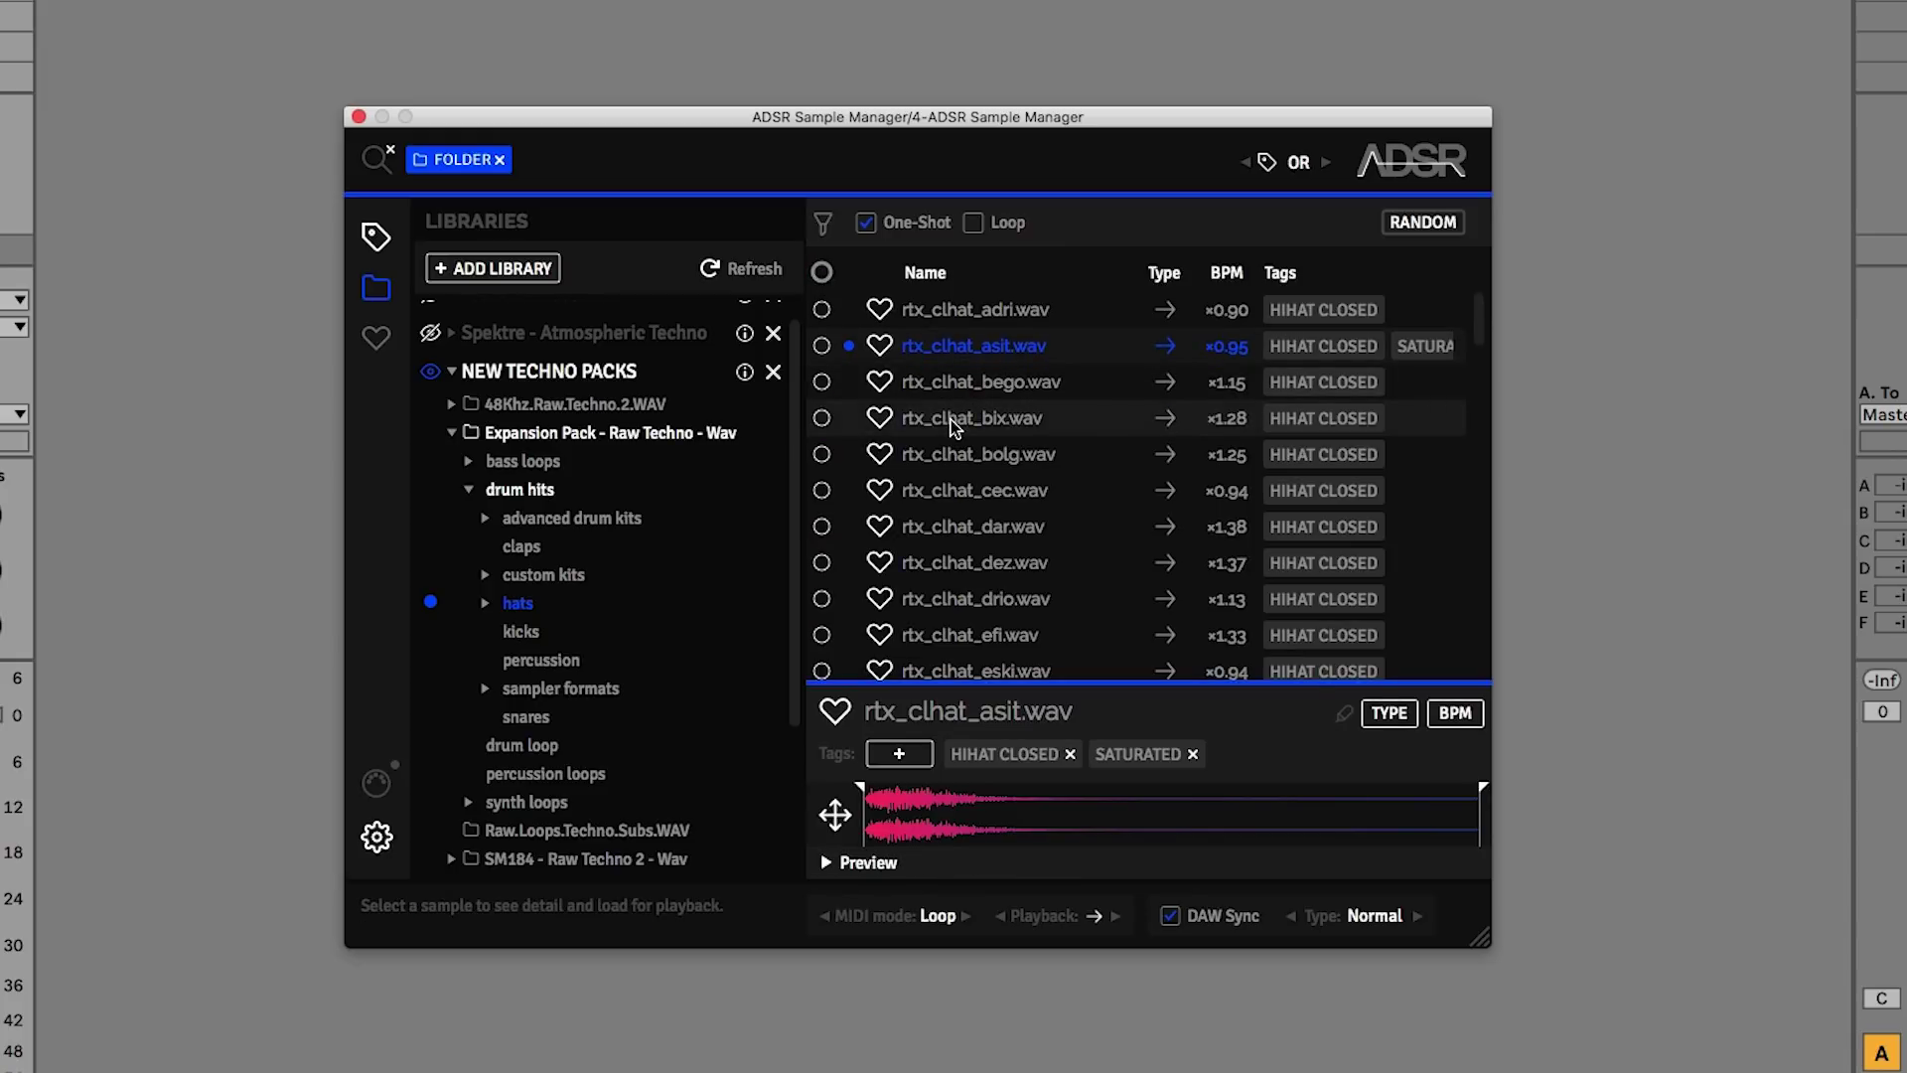
left_click(963, 529, "super")
left_click(948, 634, "super")
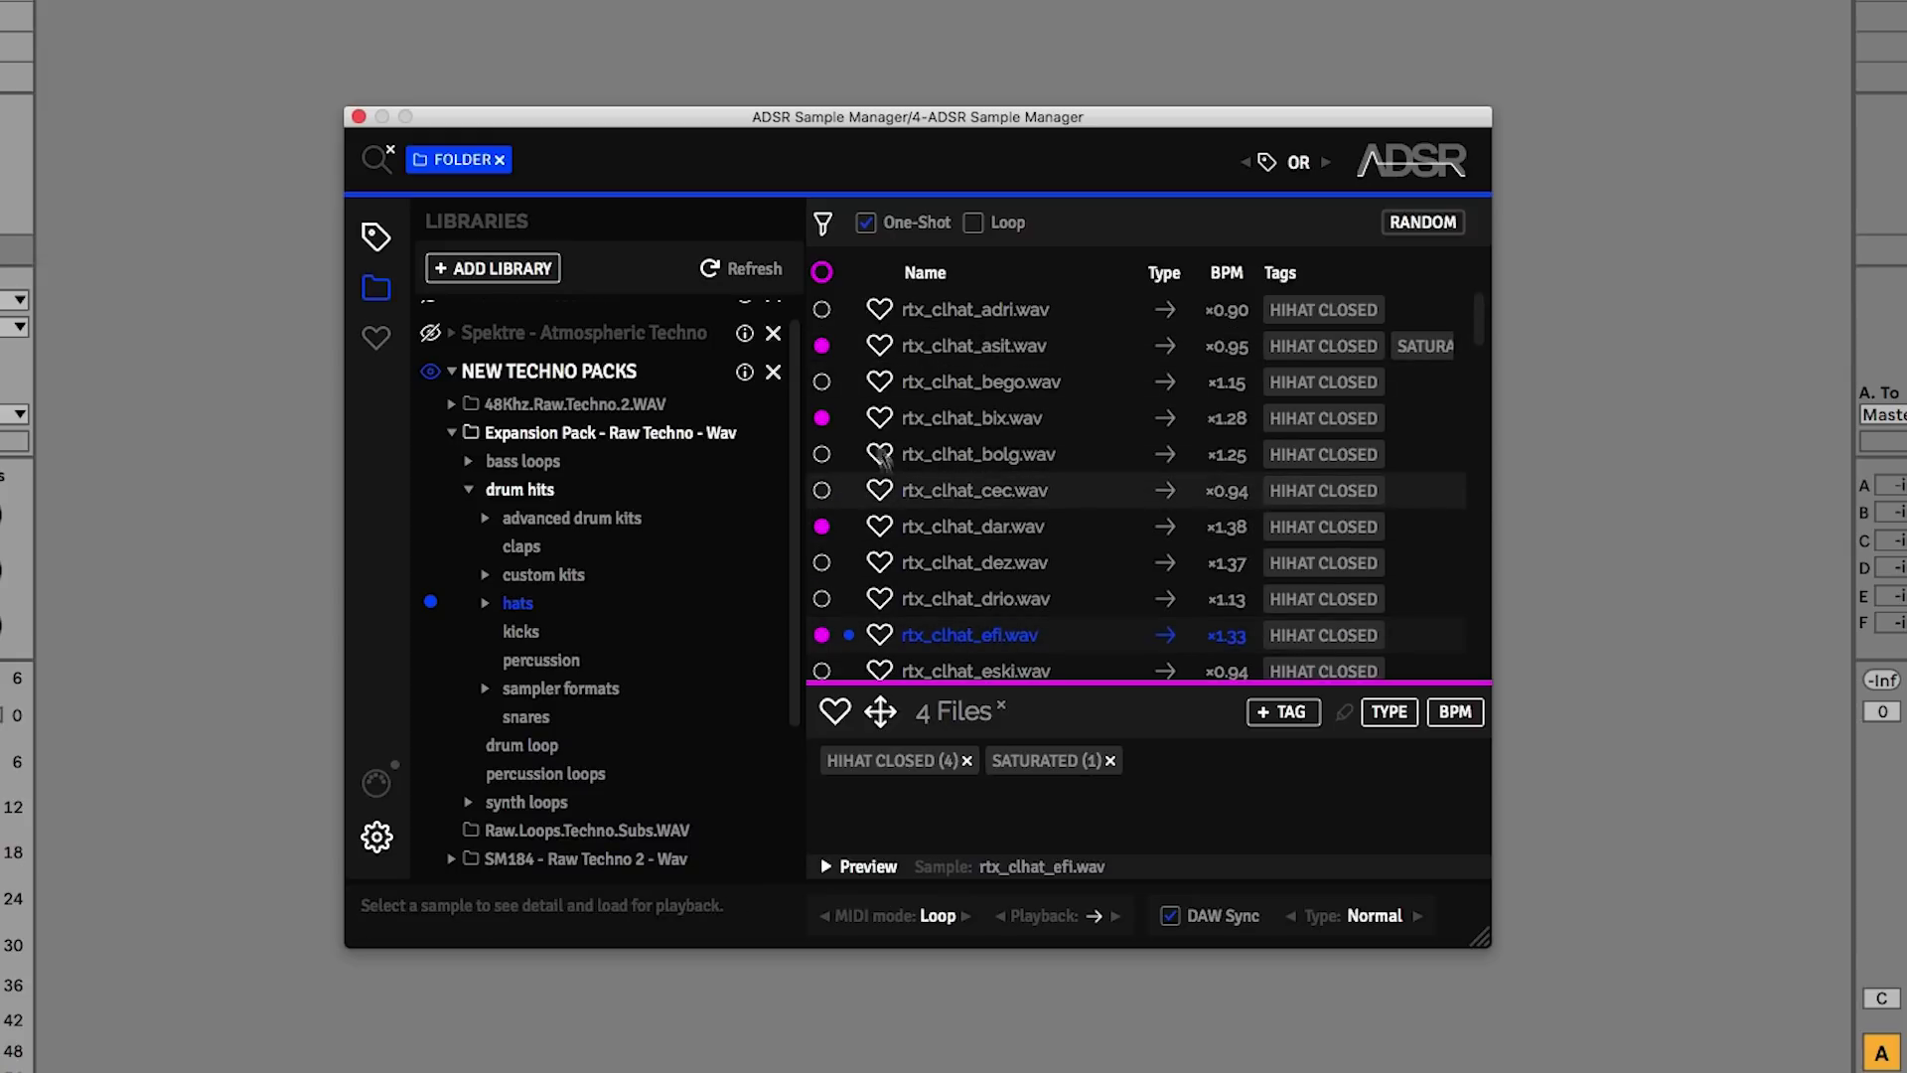
left_click(822, 272)
- Select rtx_clhat_bego, bolg and dez, favourite them, and toggle the Favorites filter
left_click(821, 381)
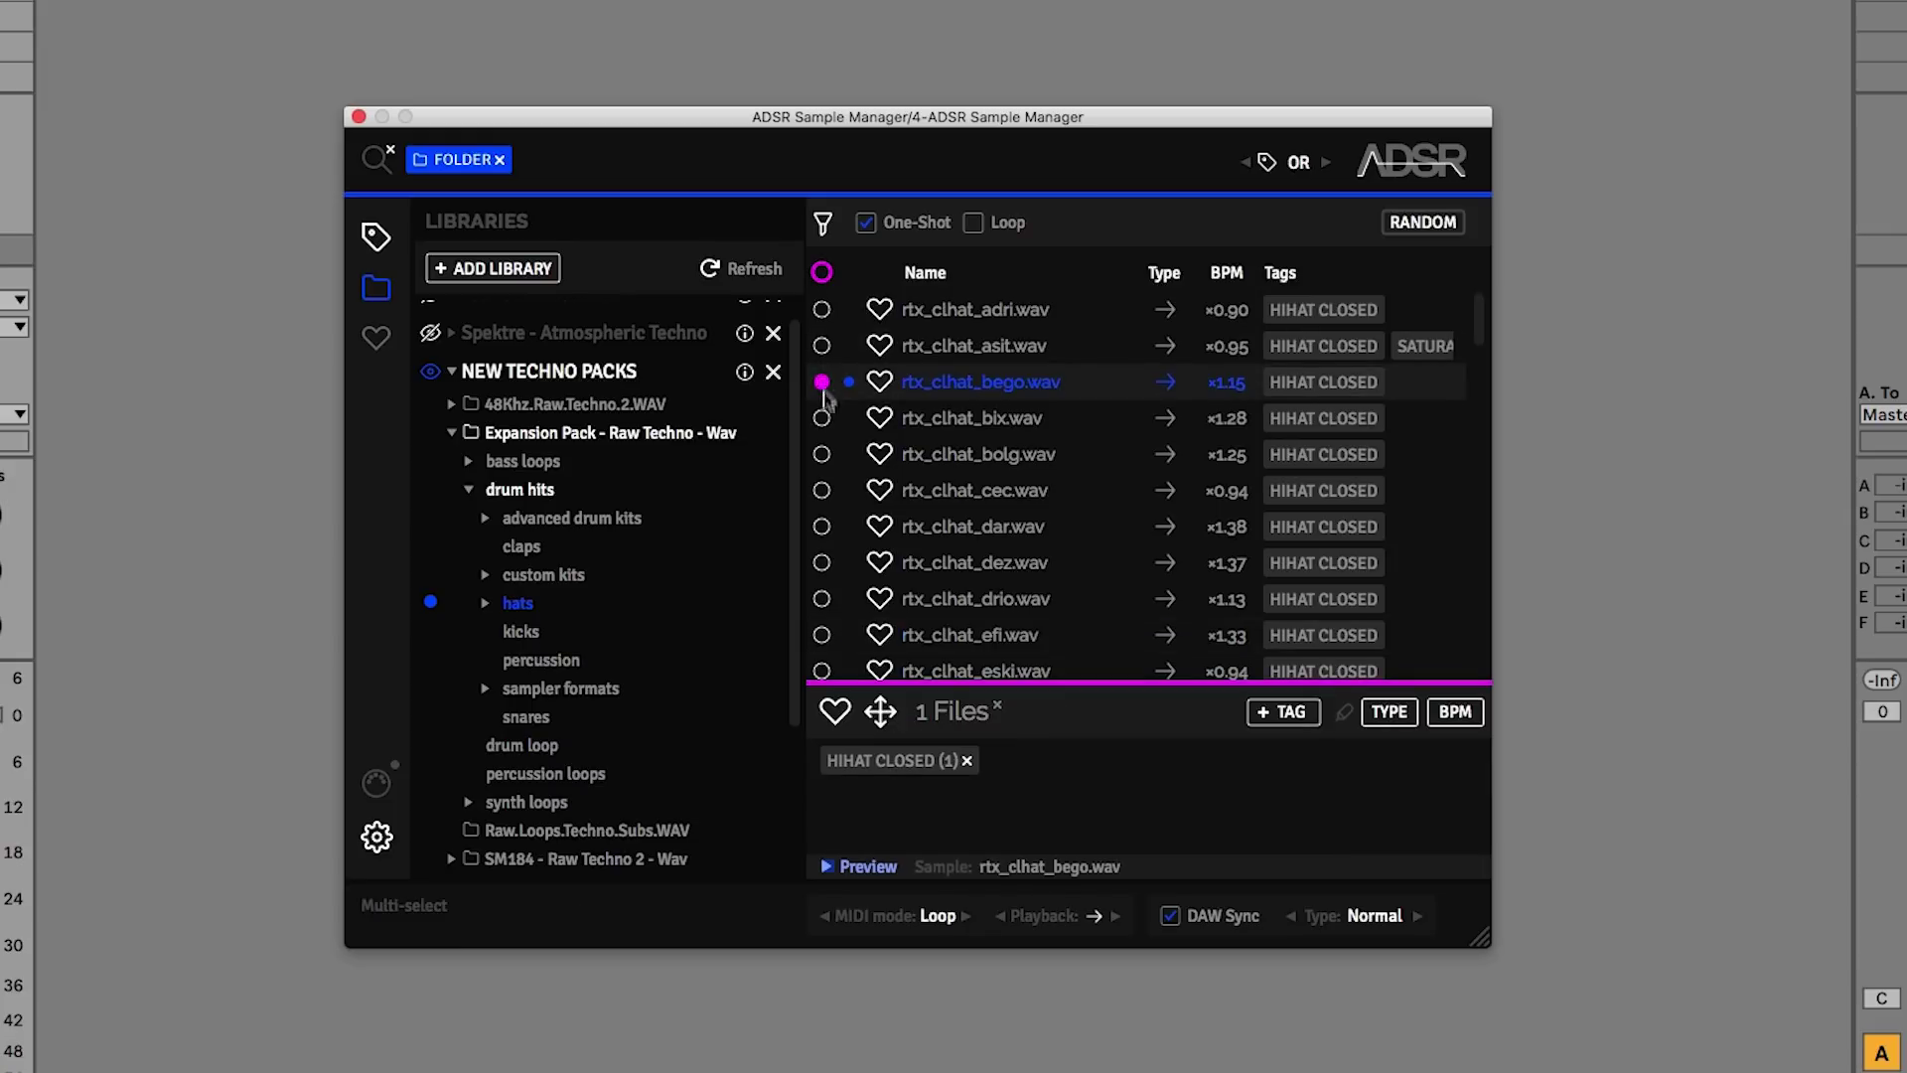
left_click(821, 454)
left_click(821, 562)
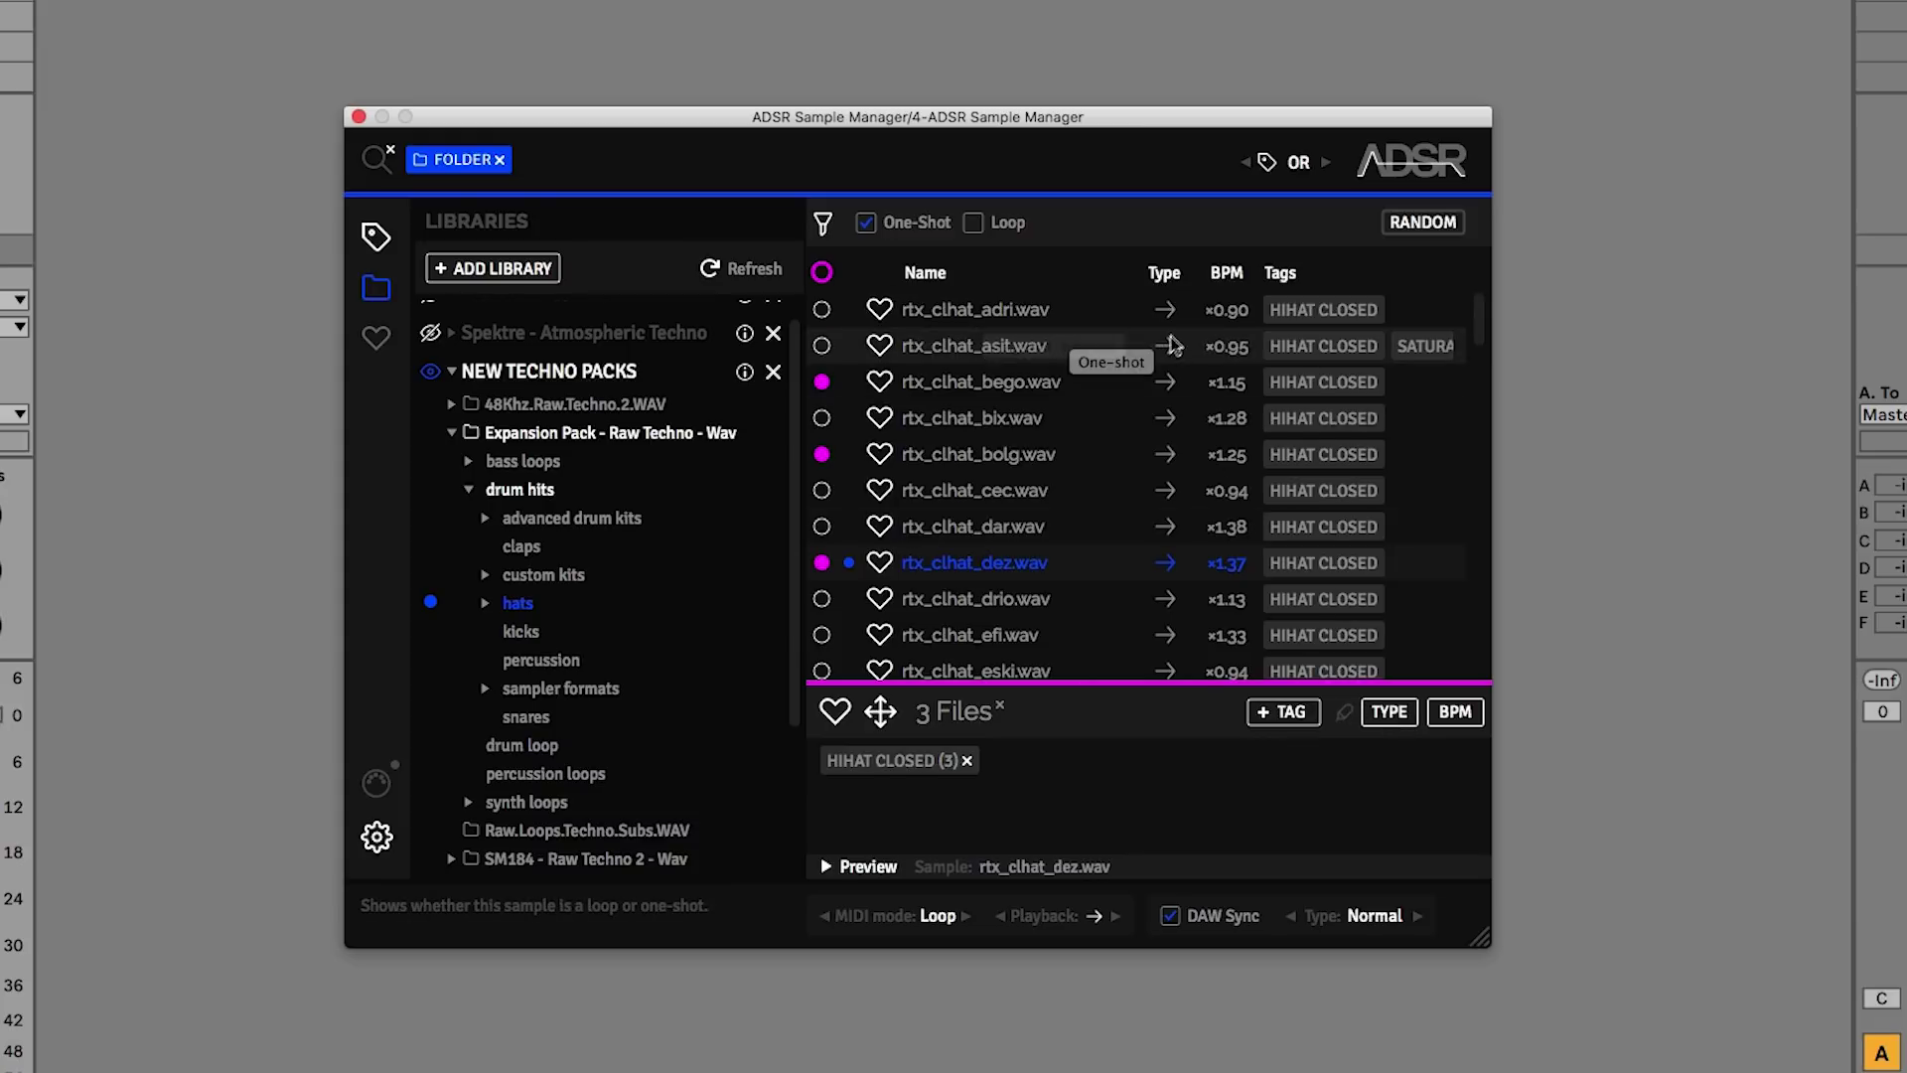
left_click(1456, 713)
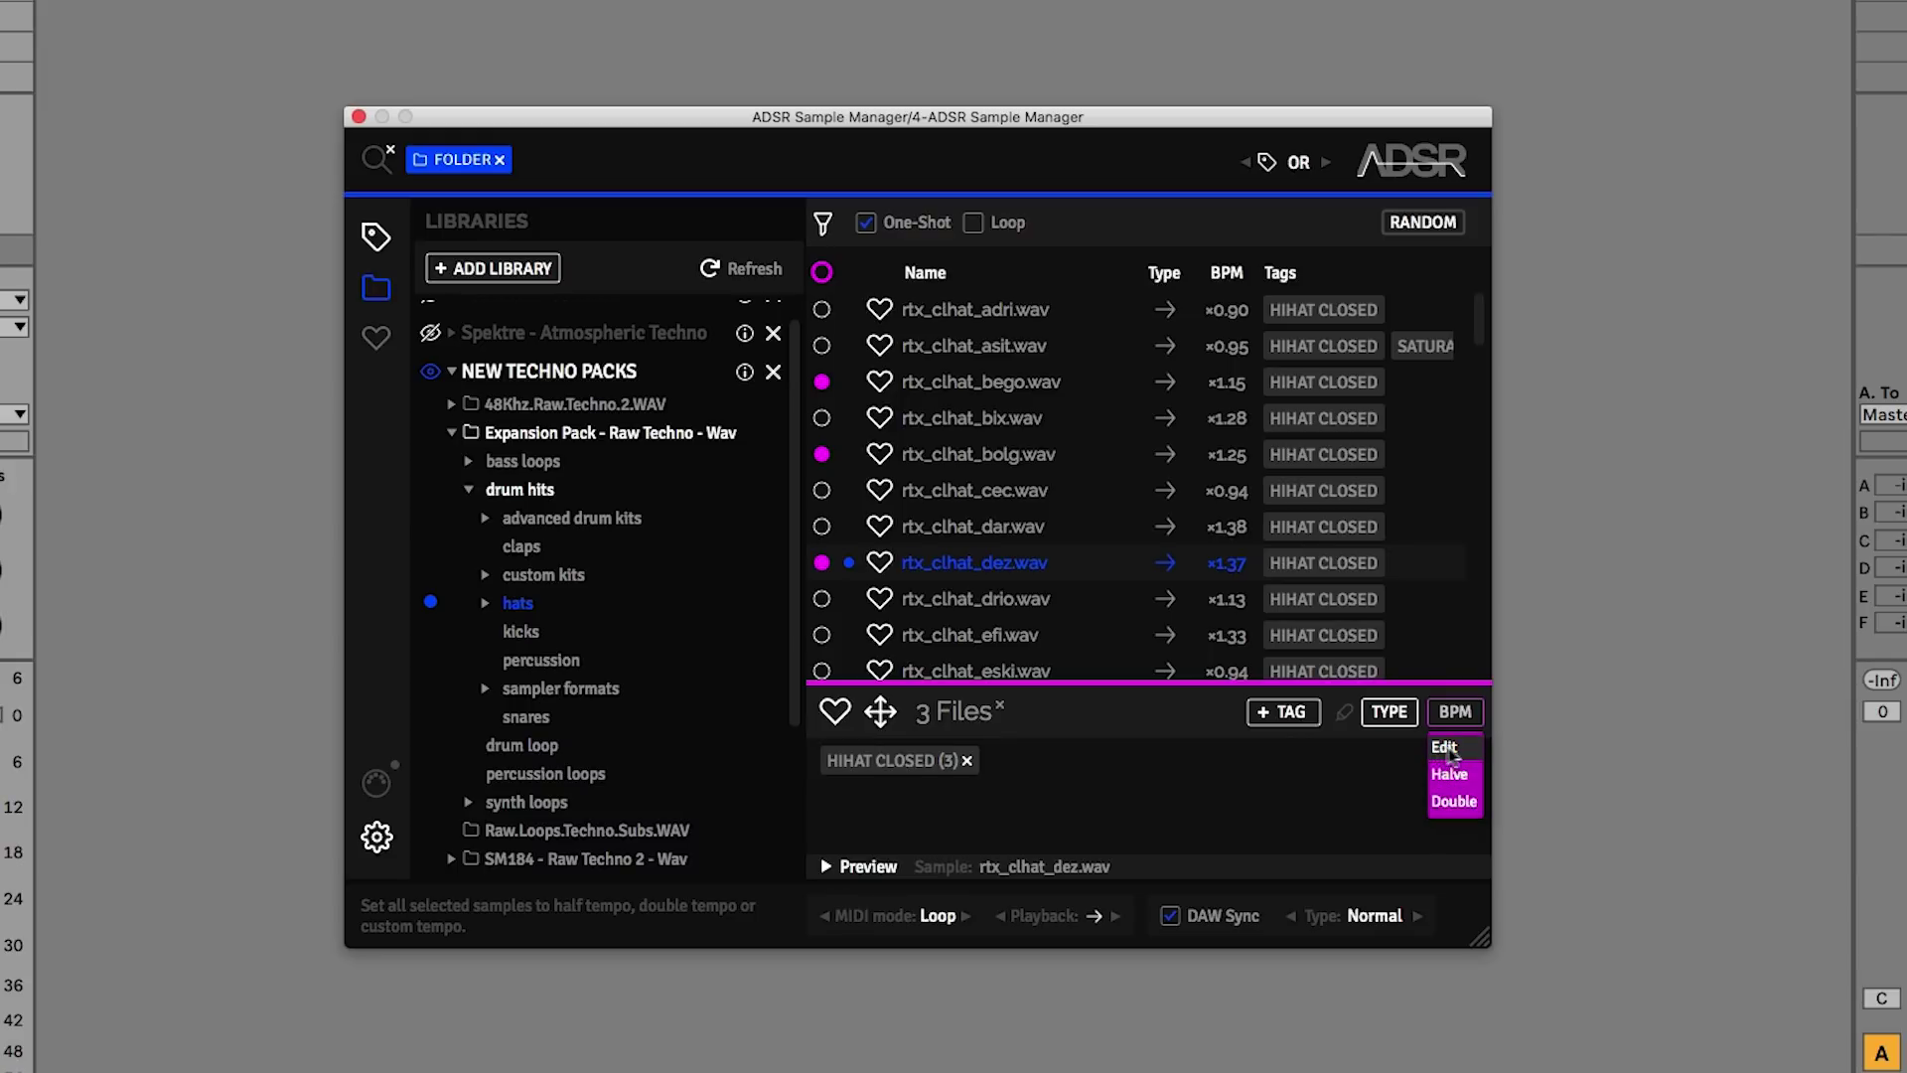
left_click(1309, 773)
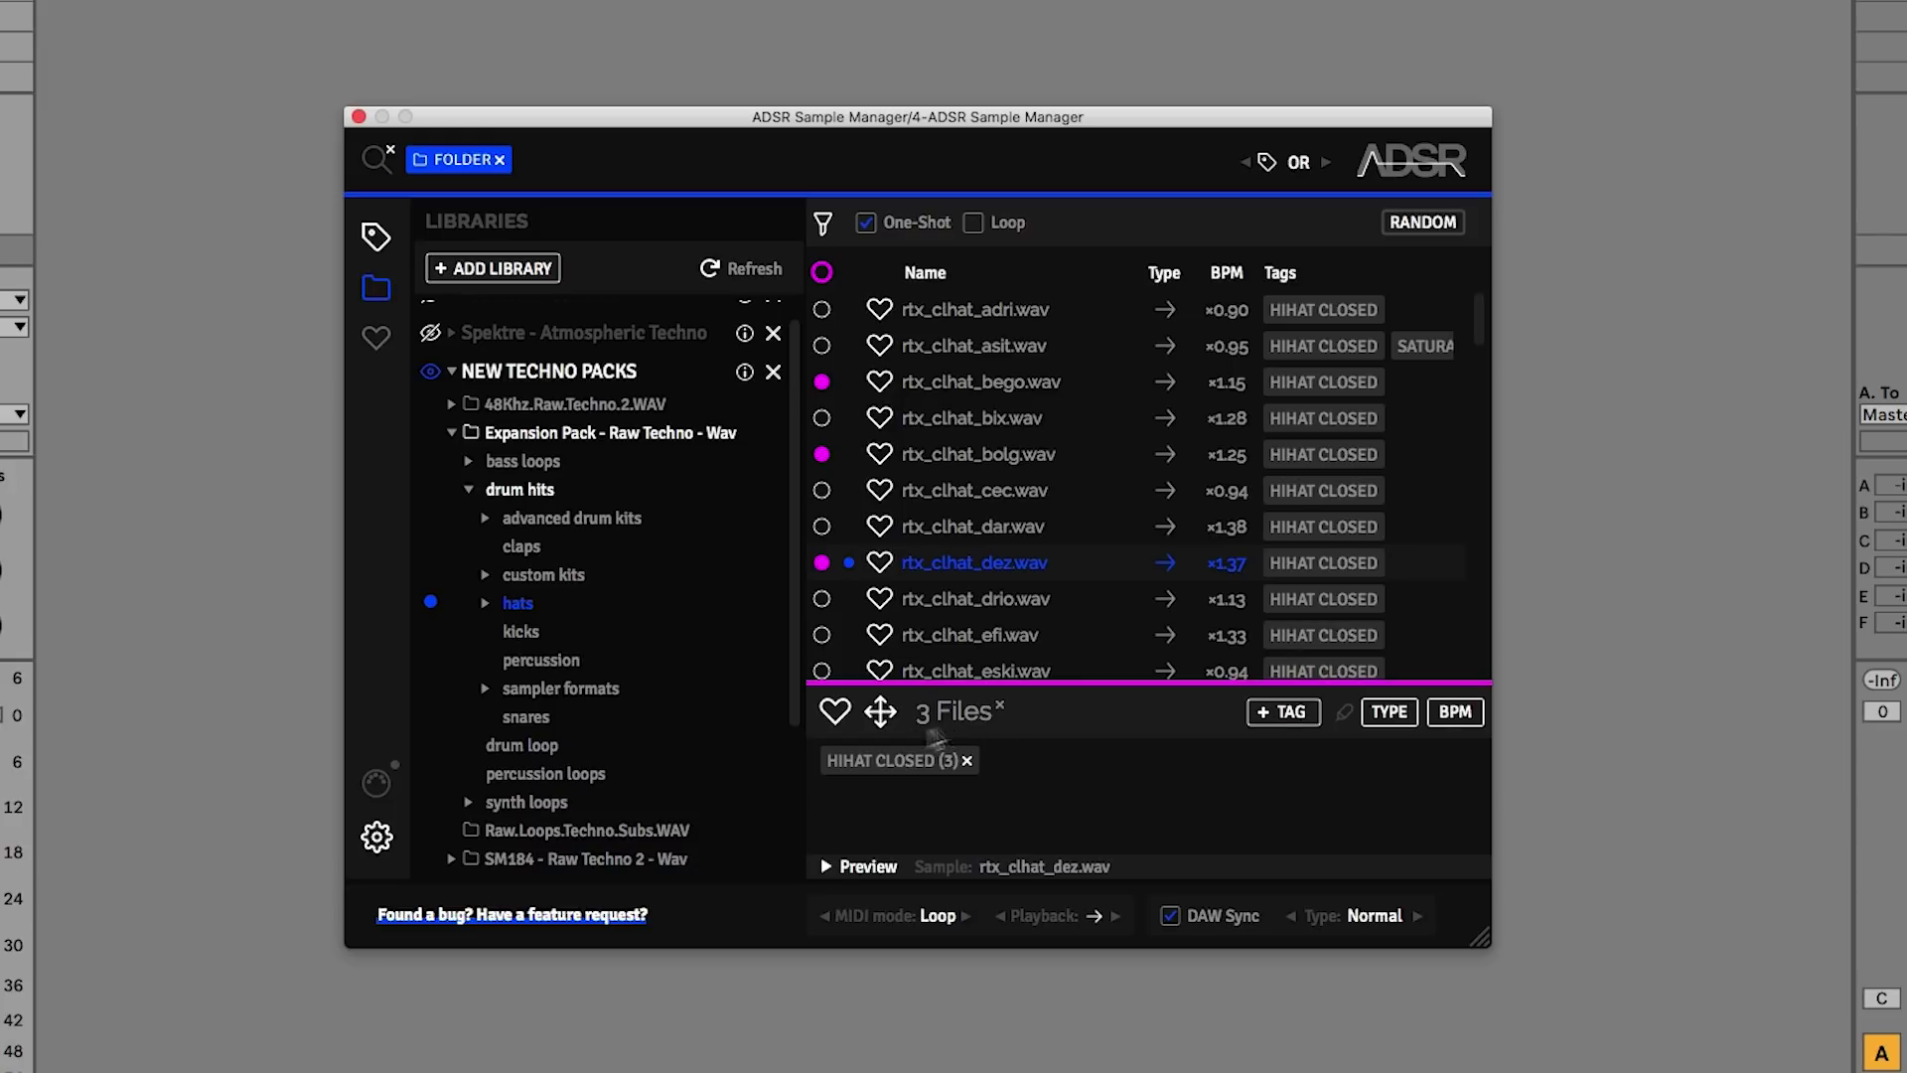
left_click(834, 712)
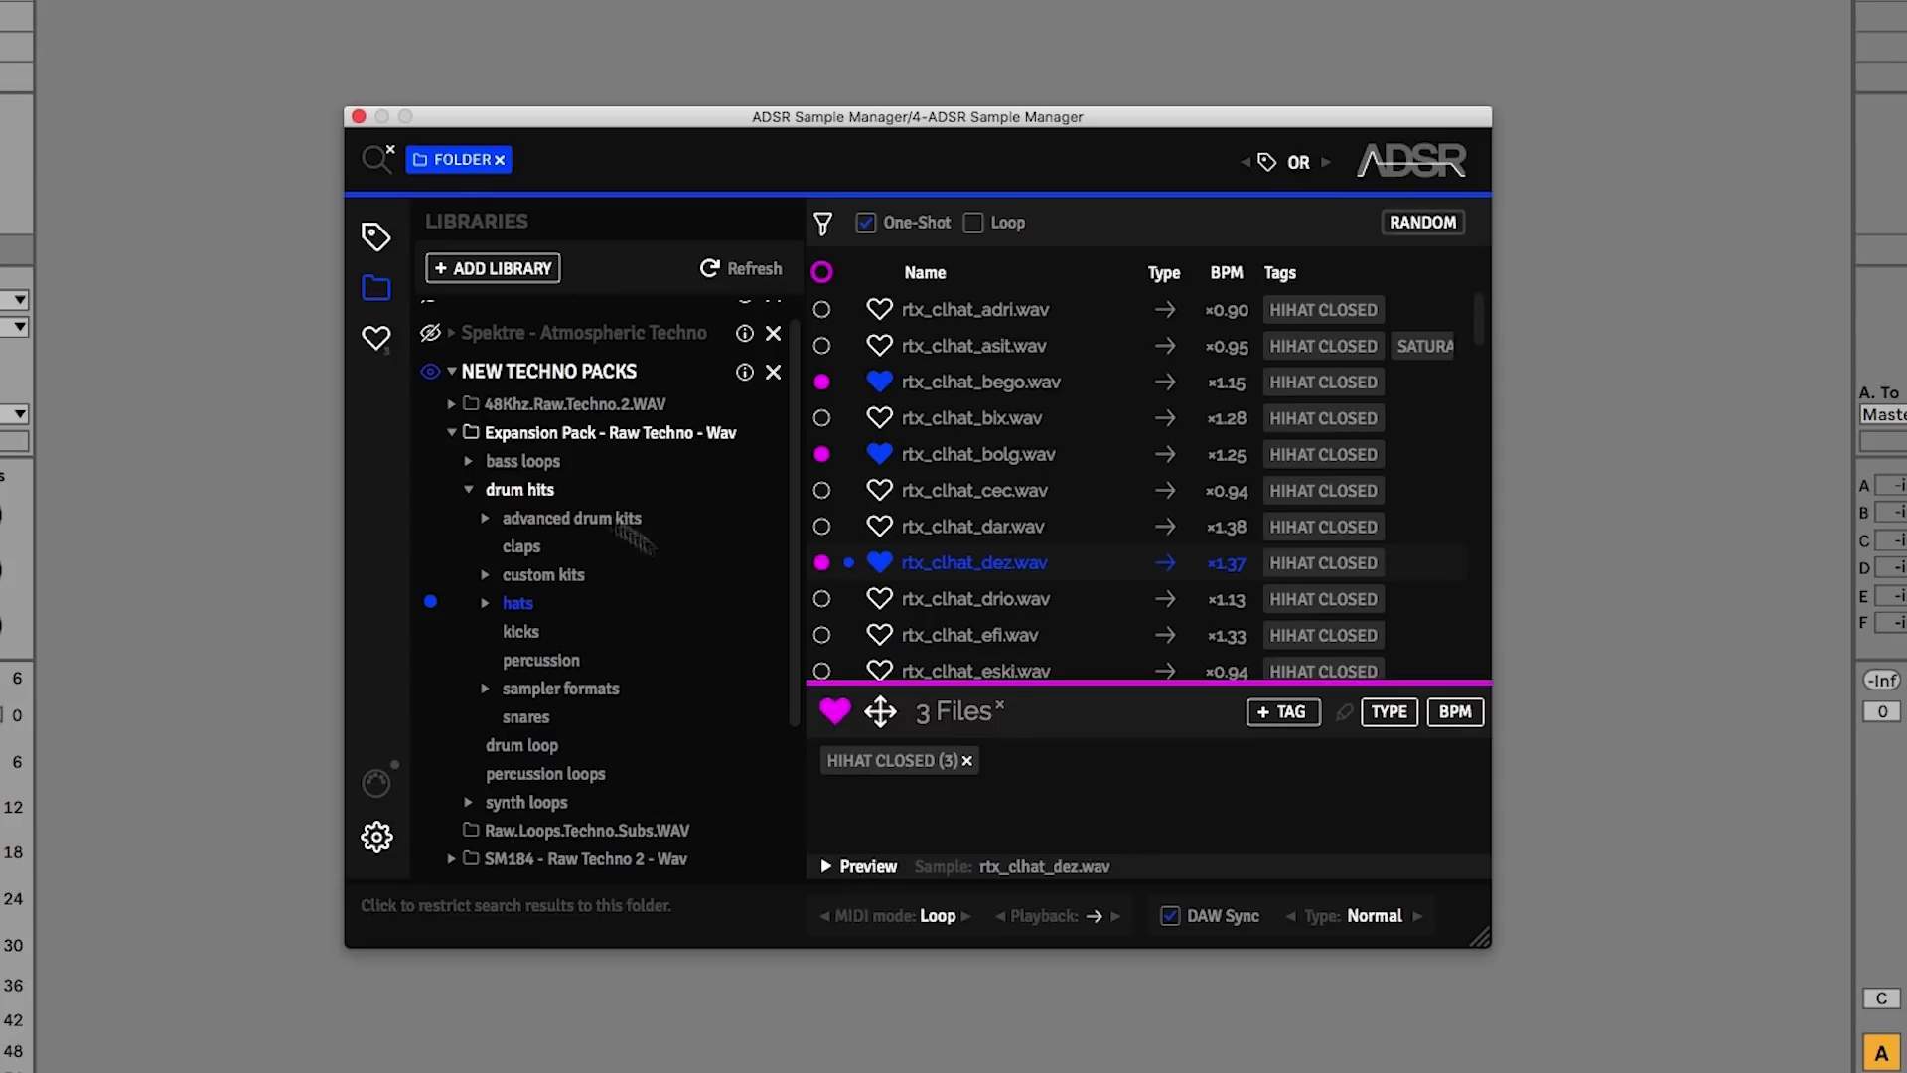
left_click(373, 341)
left_click(381, 343)
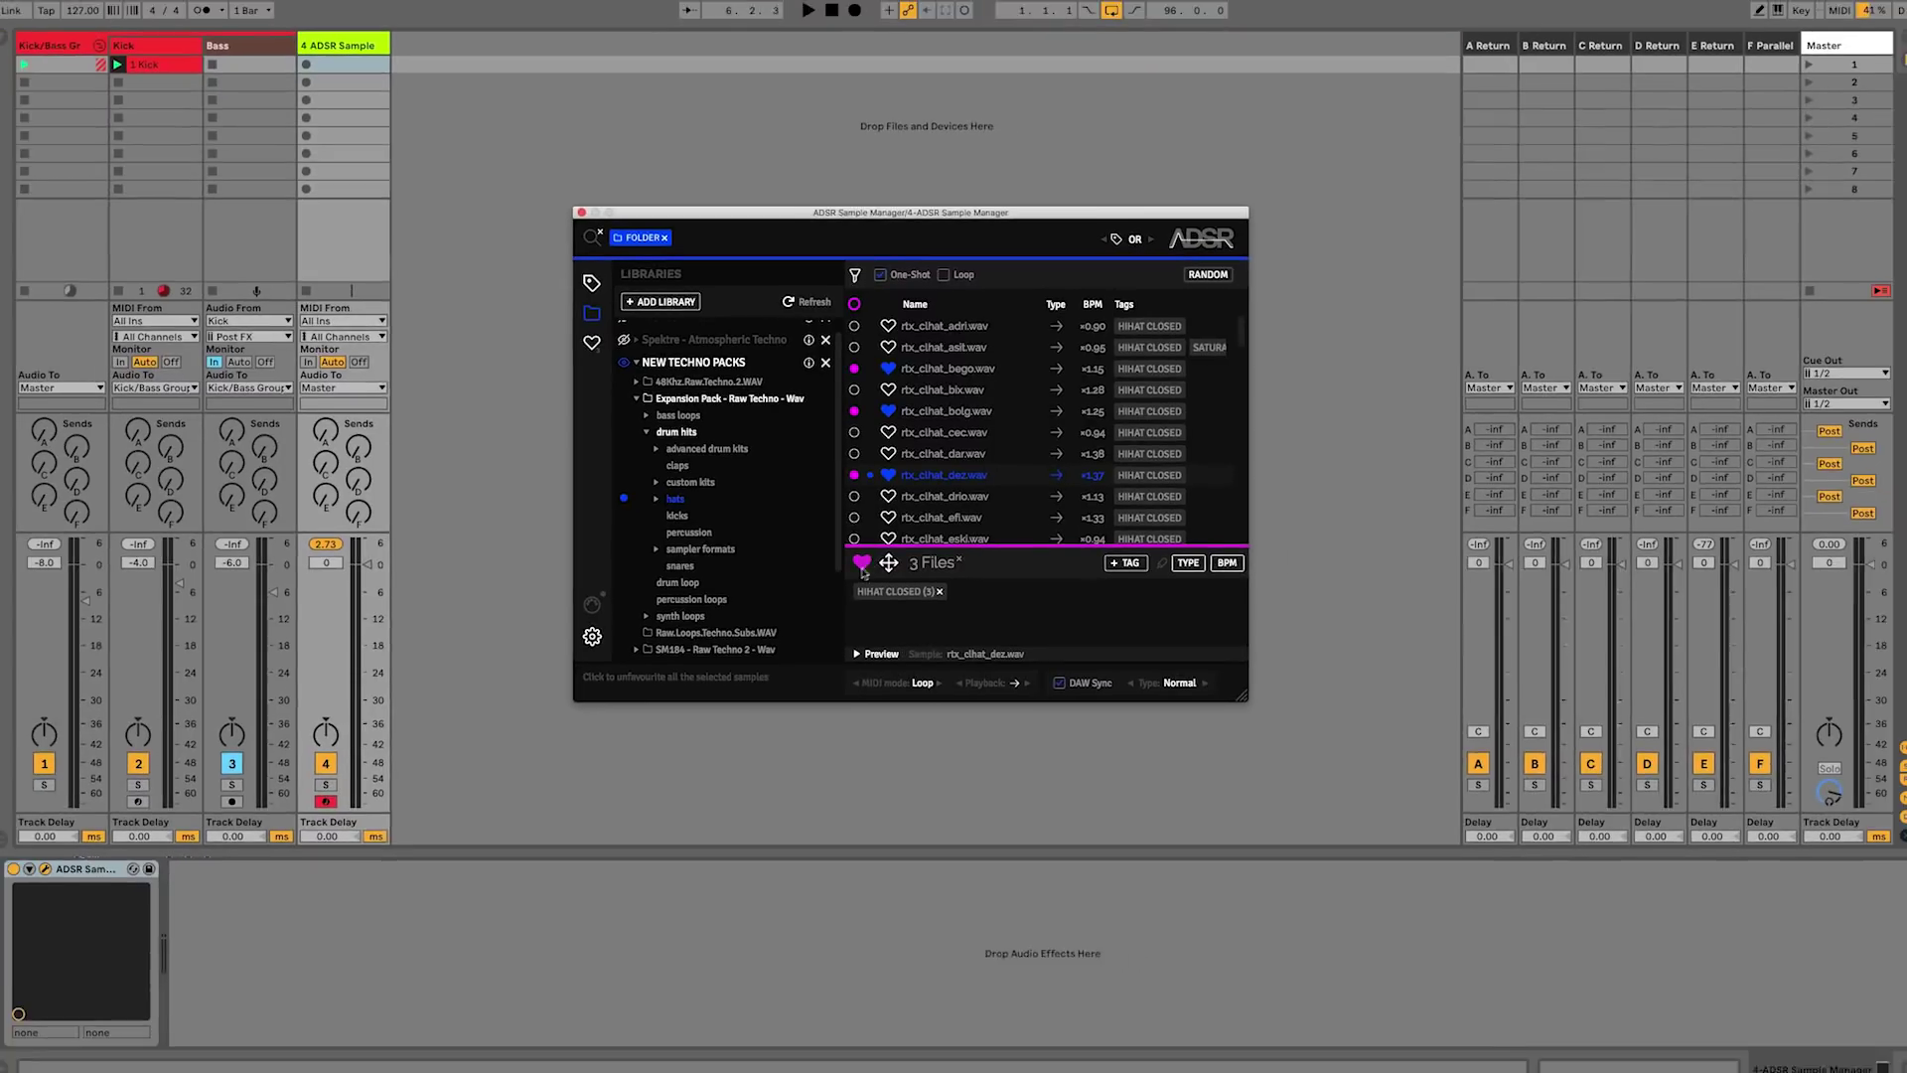
left_click(834, 712)
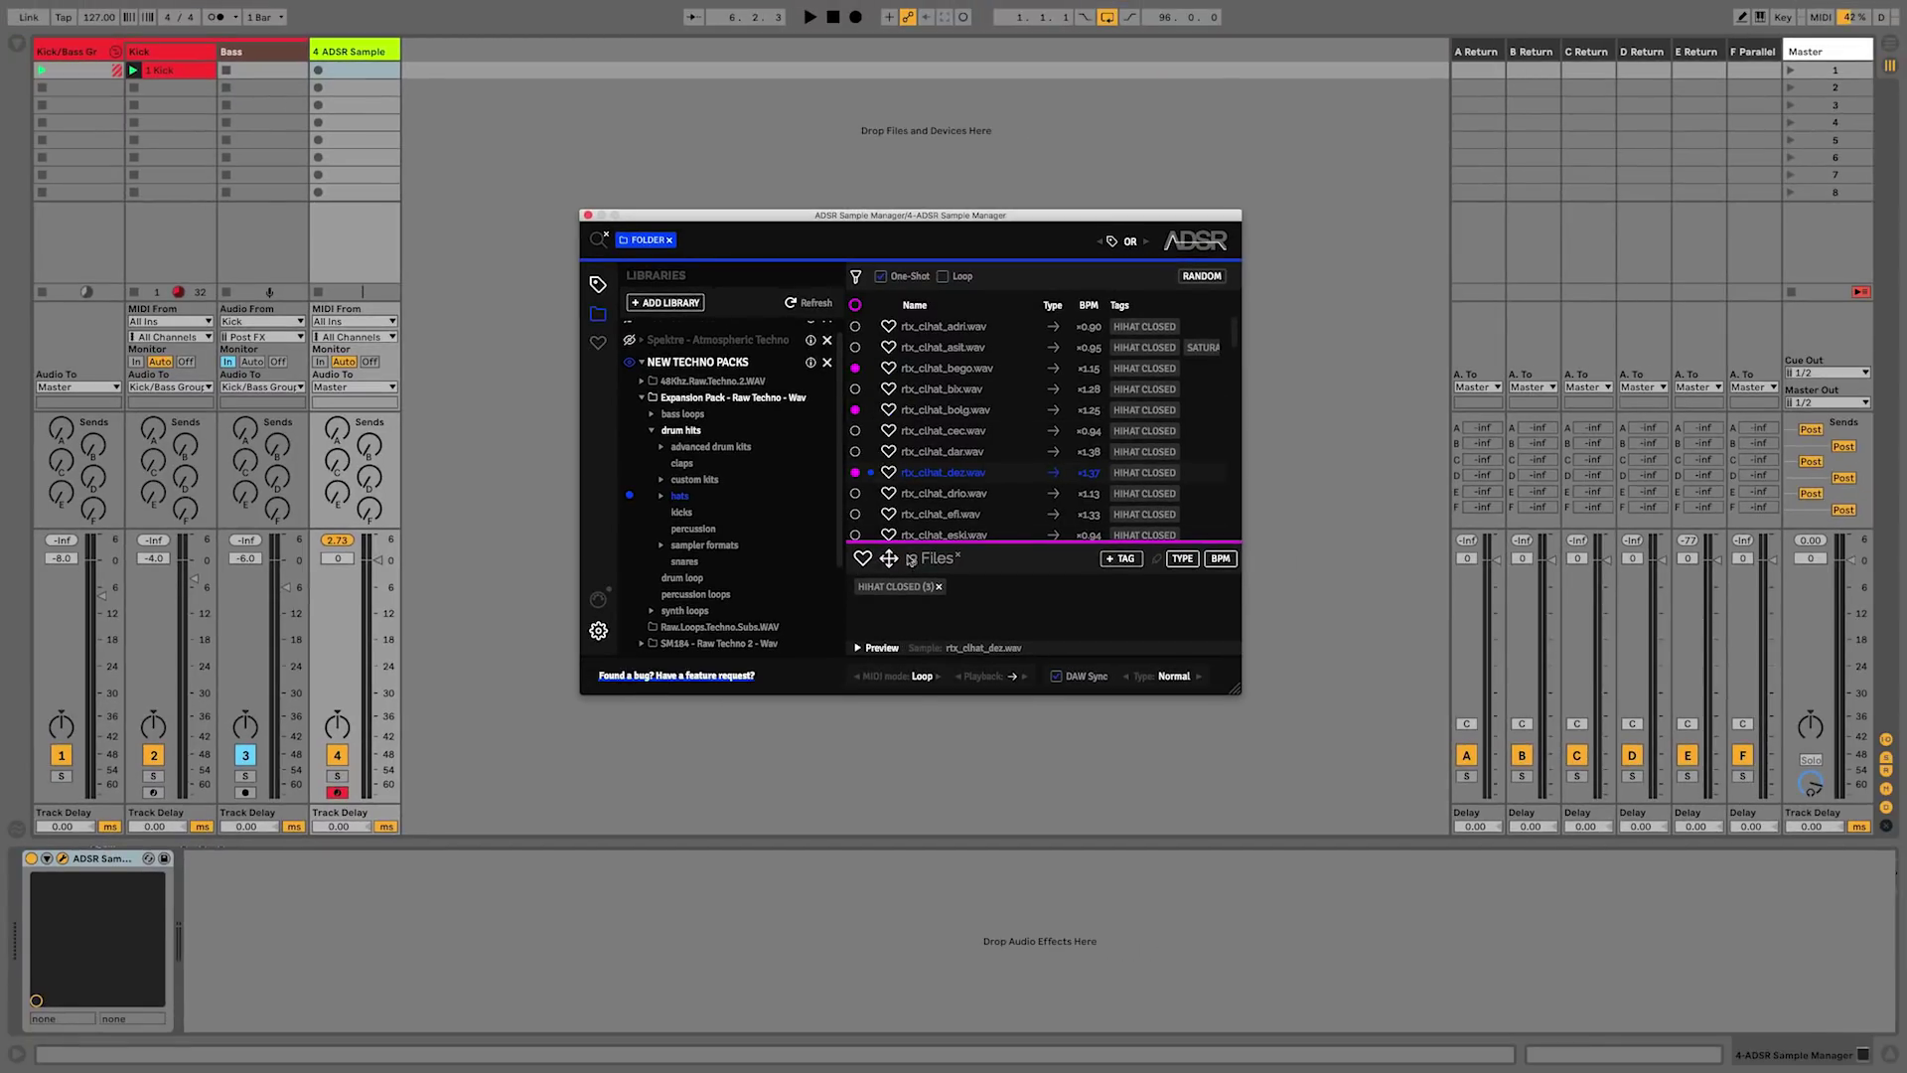
left_click_drag(889, 558, 453, 70)
key("super")
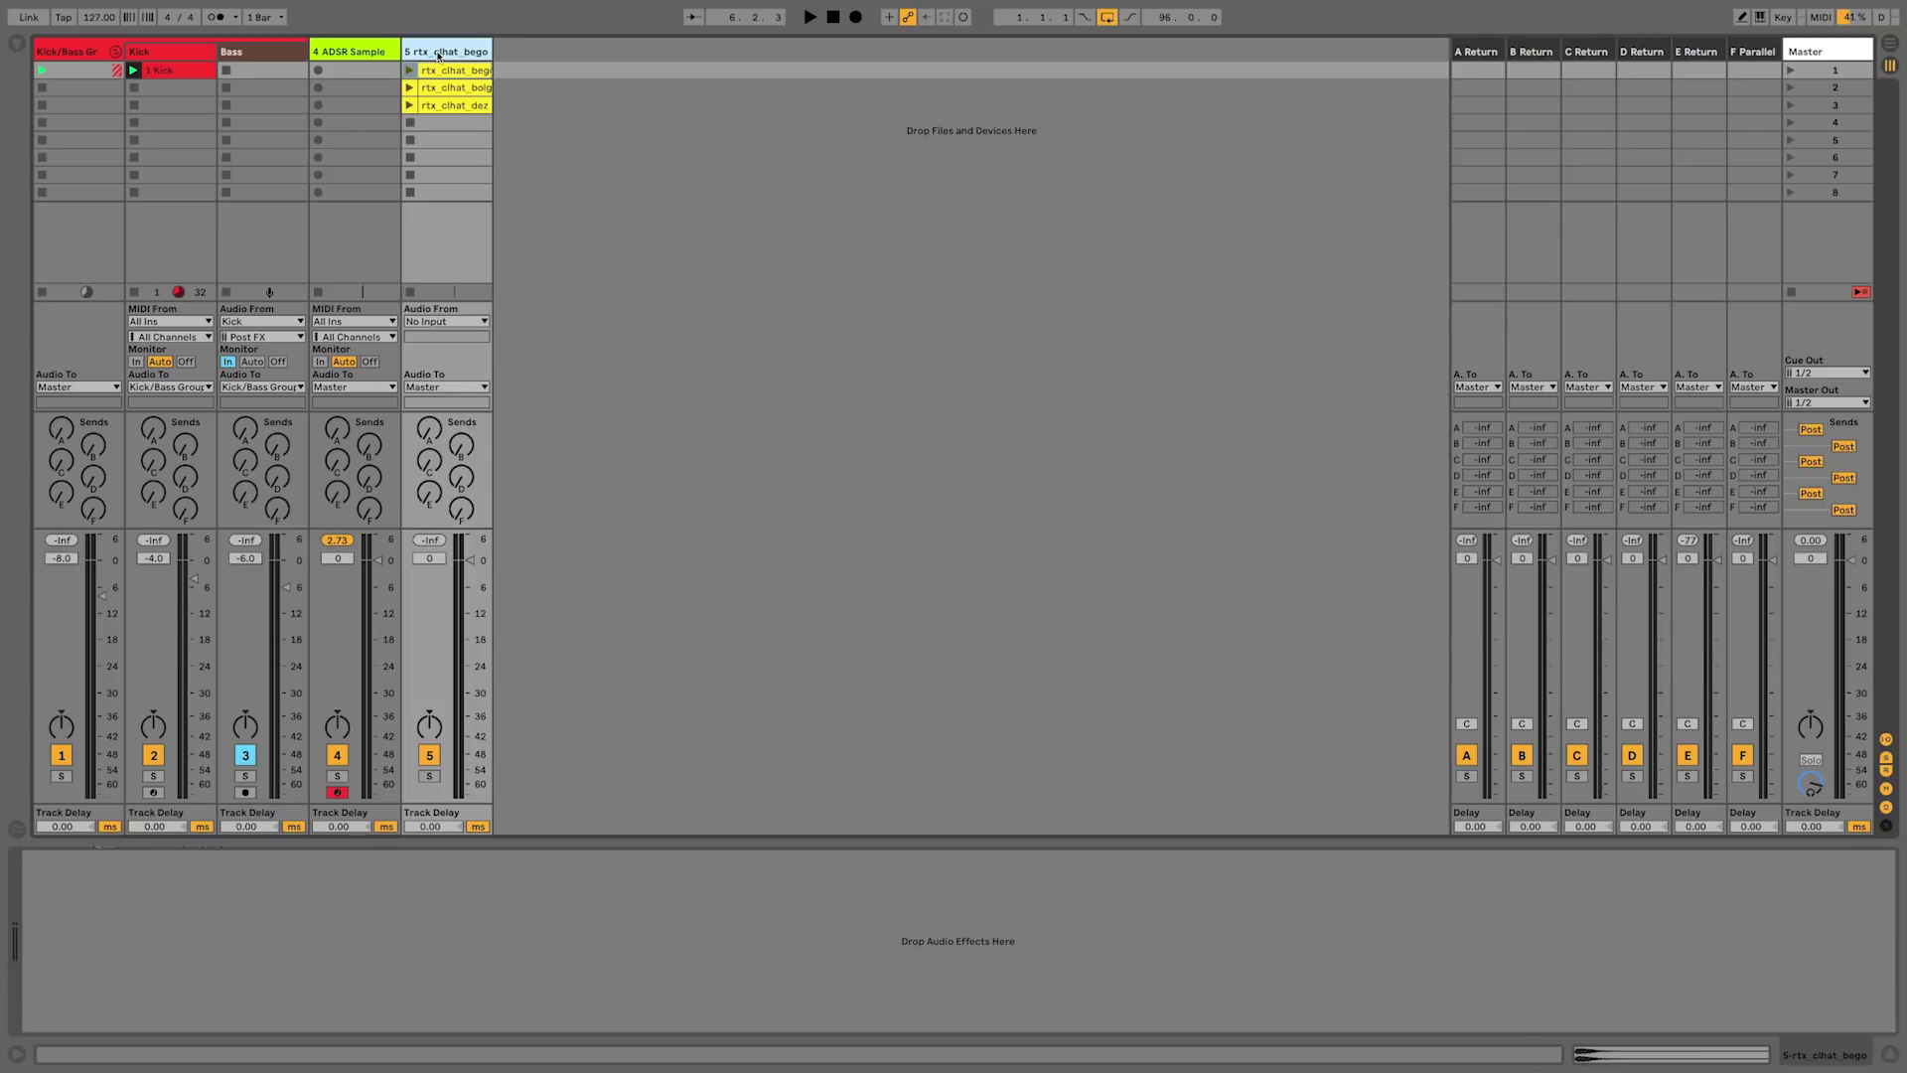
key("ctrl+z")
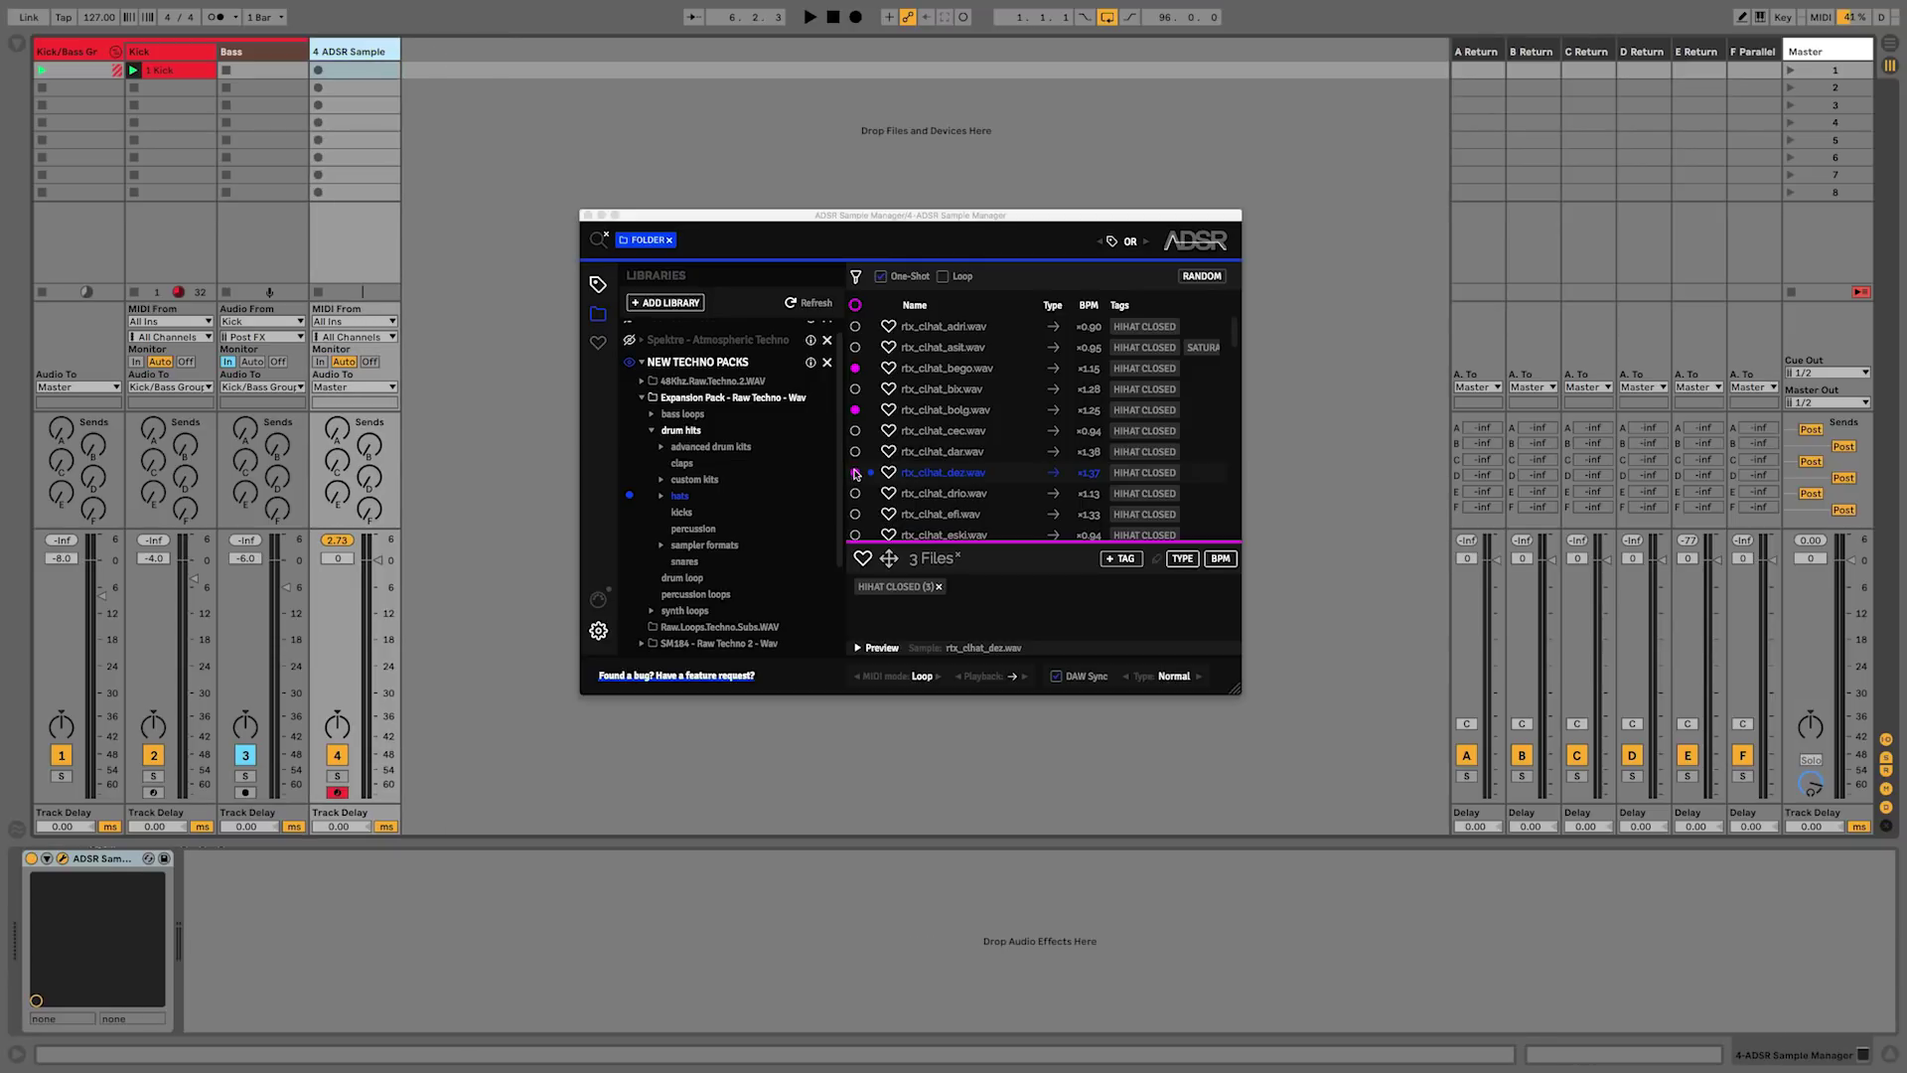
left_click(855, 476)
left_click(854, 473)
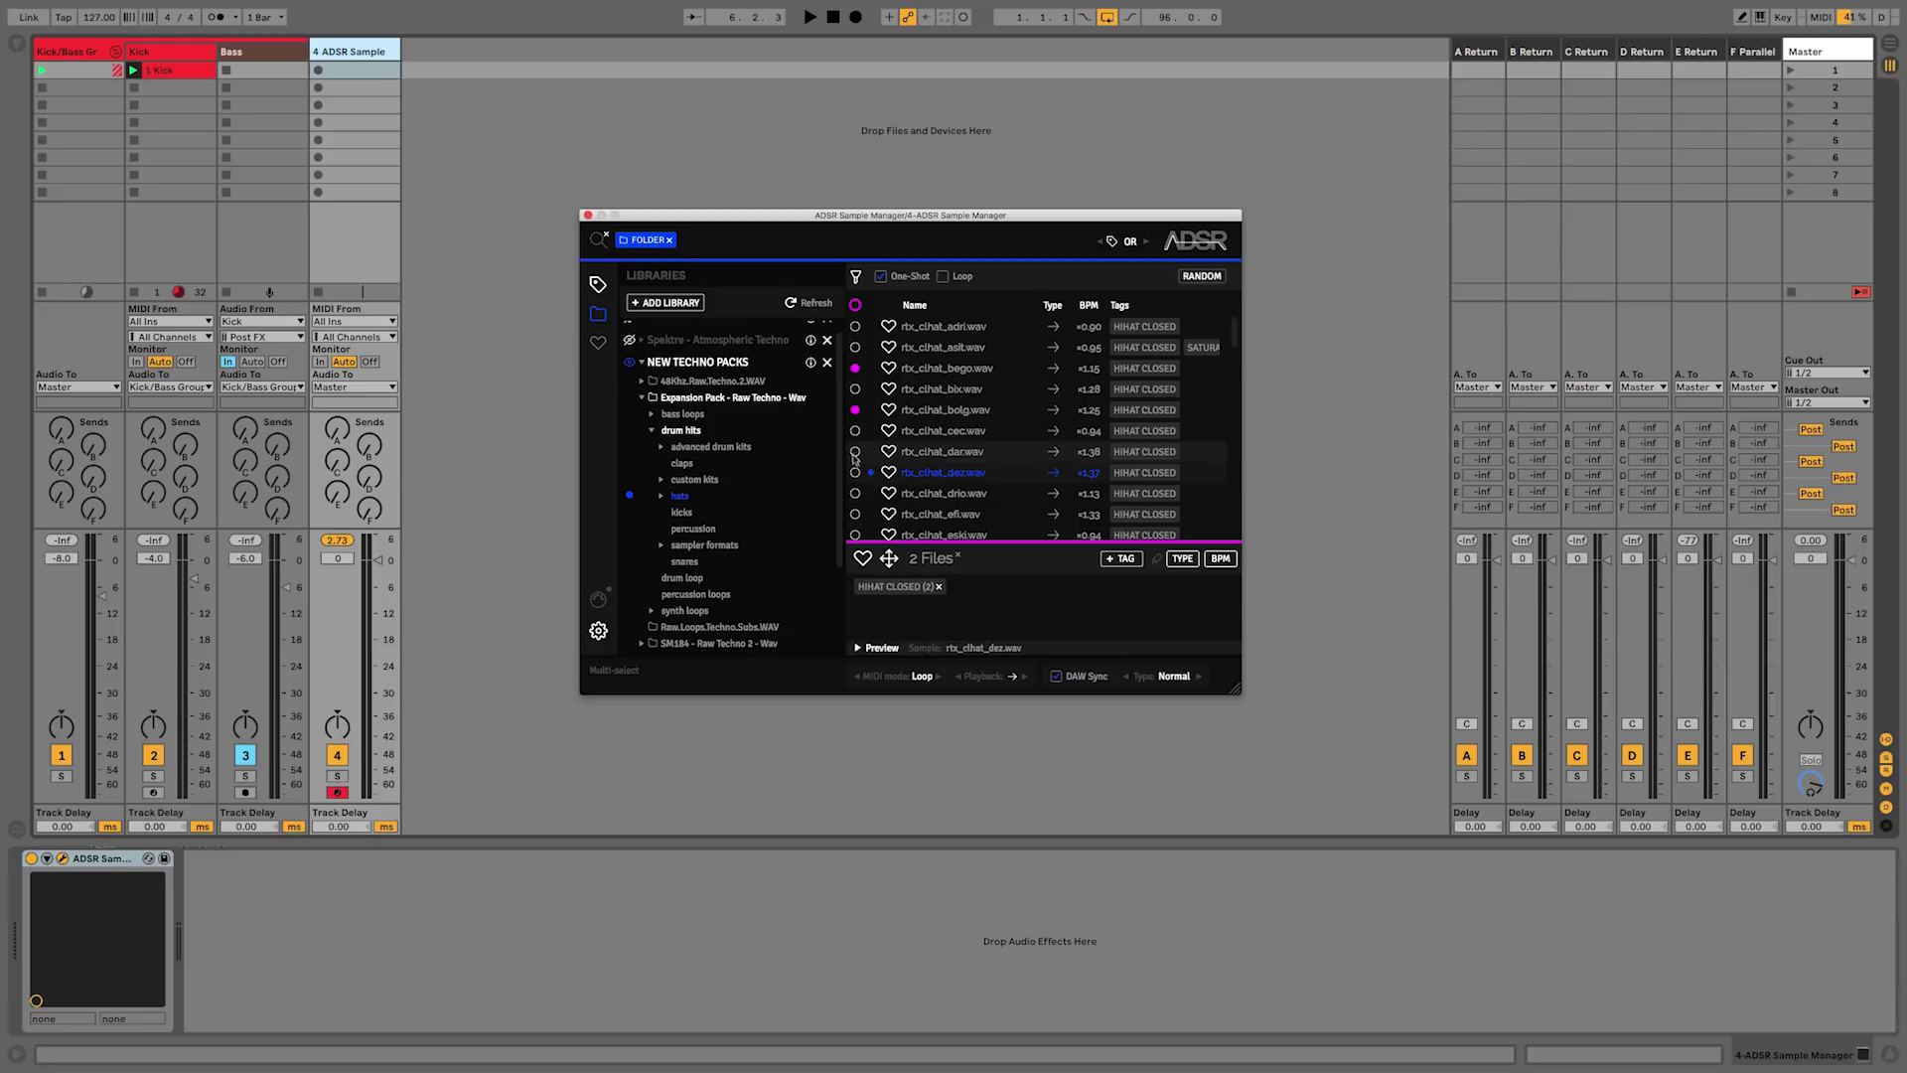
left_click(854, 409)
left_click(854, 369)
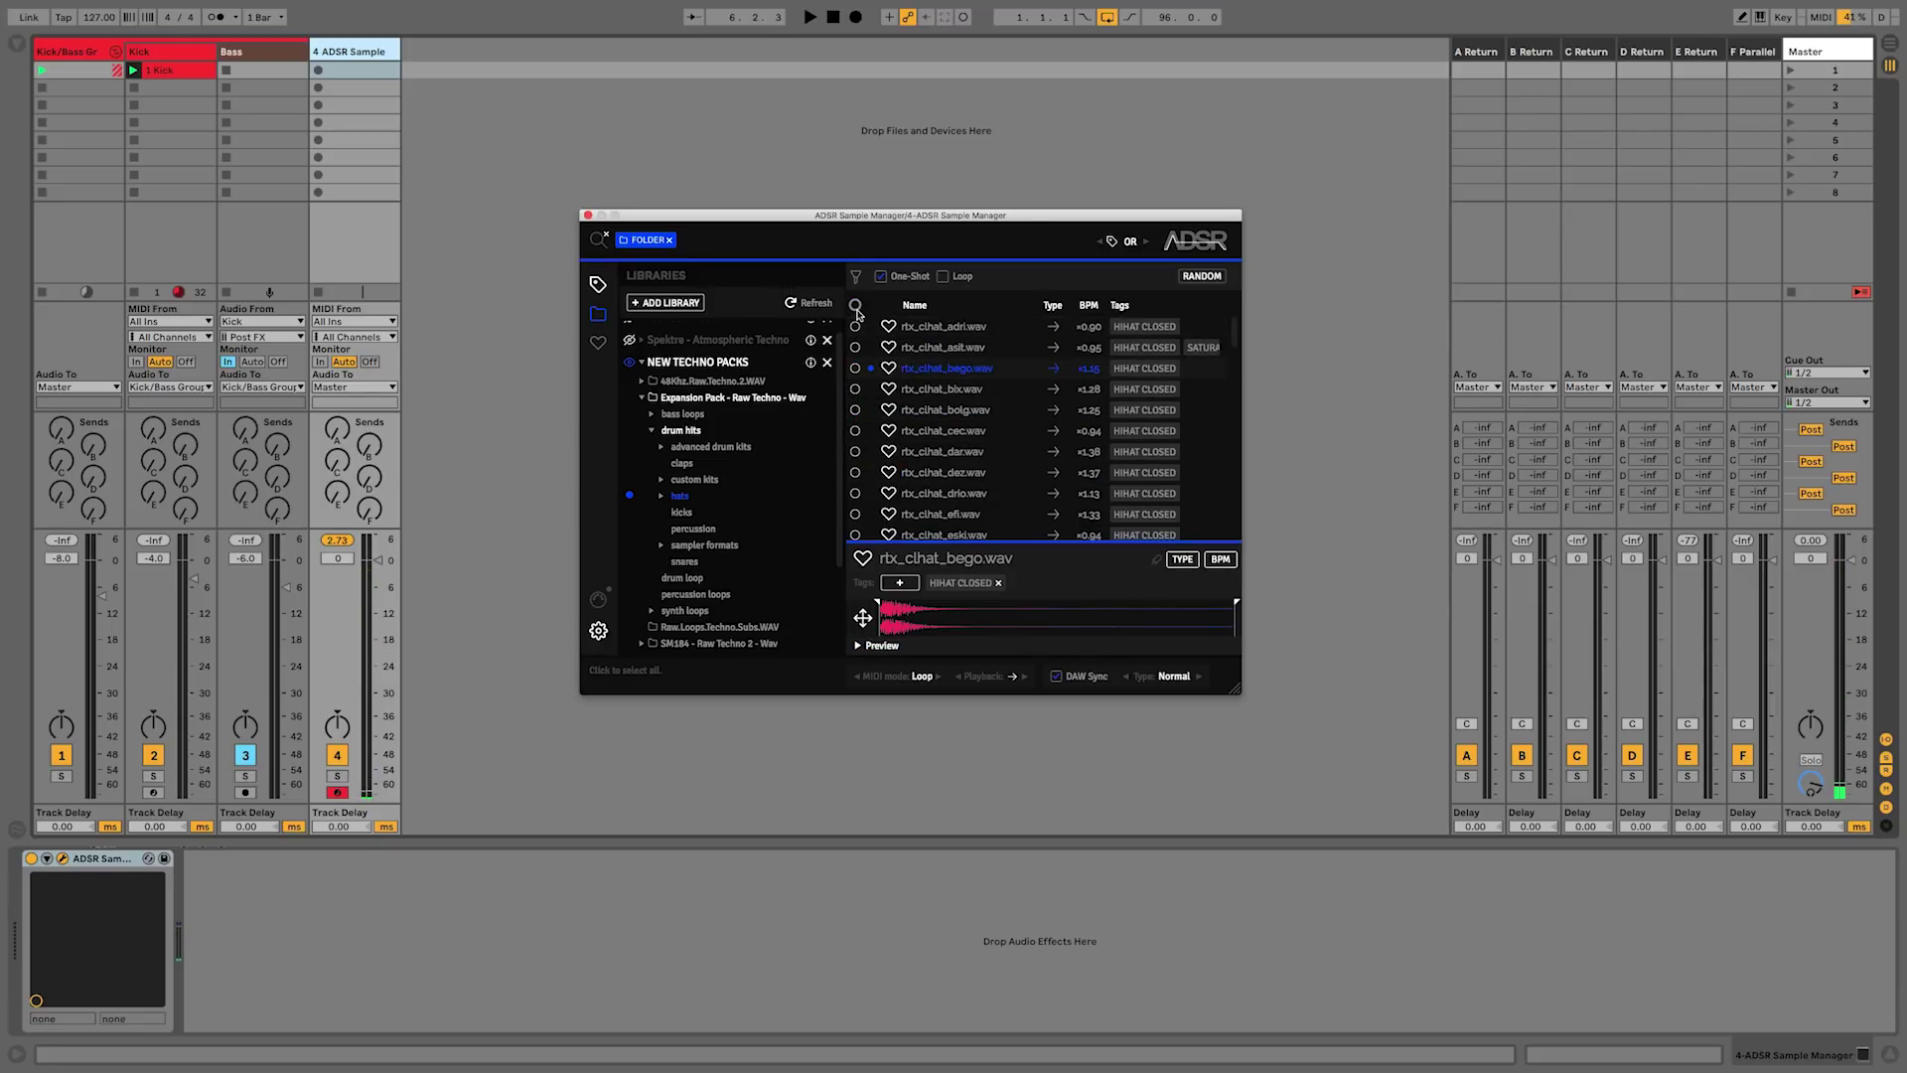
- Select all 76 hat samples and add the NEW tag to them
left_click(856, 305)
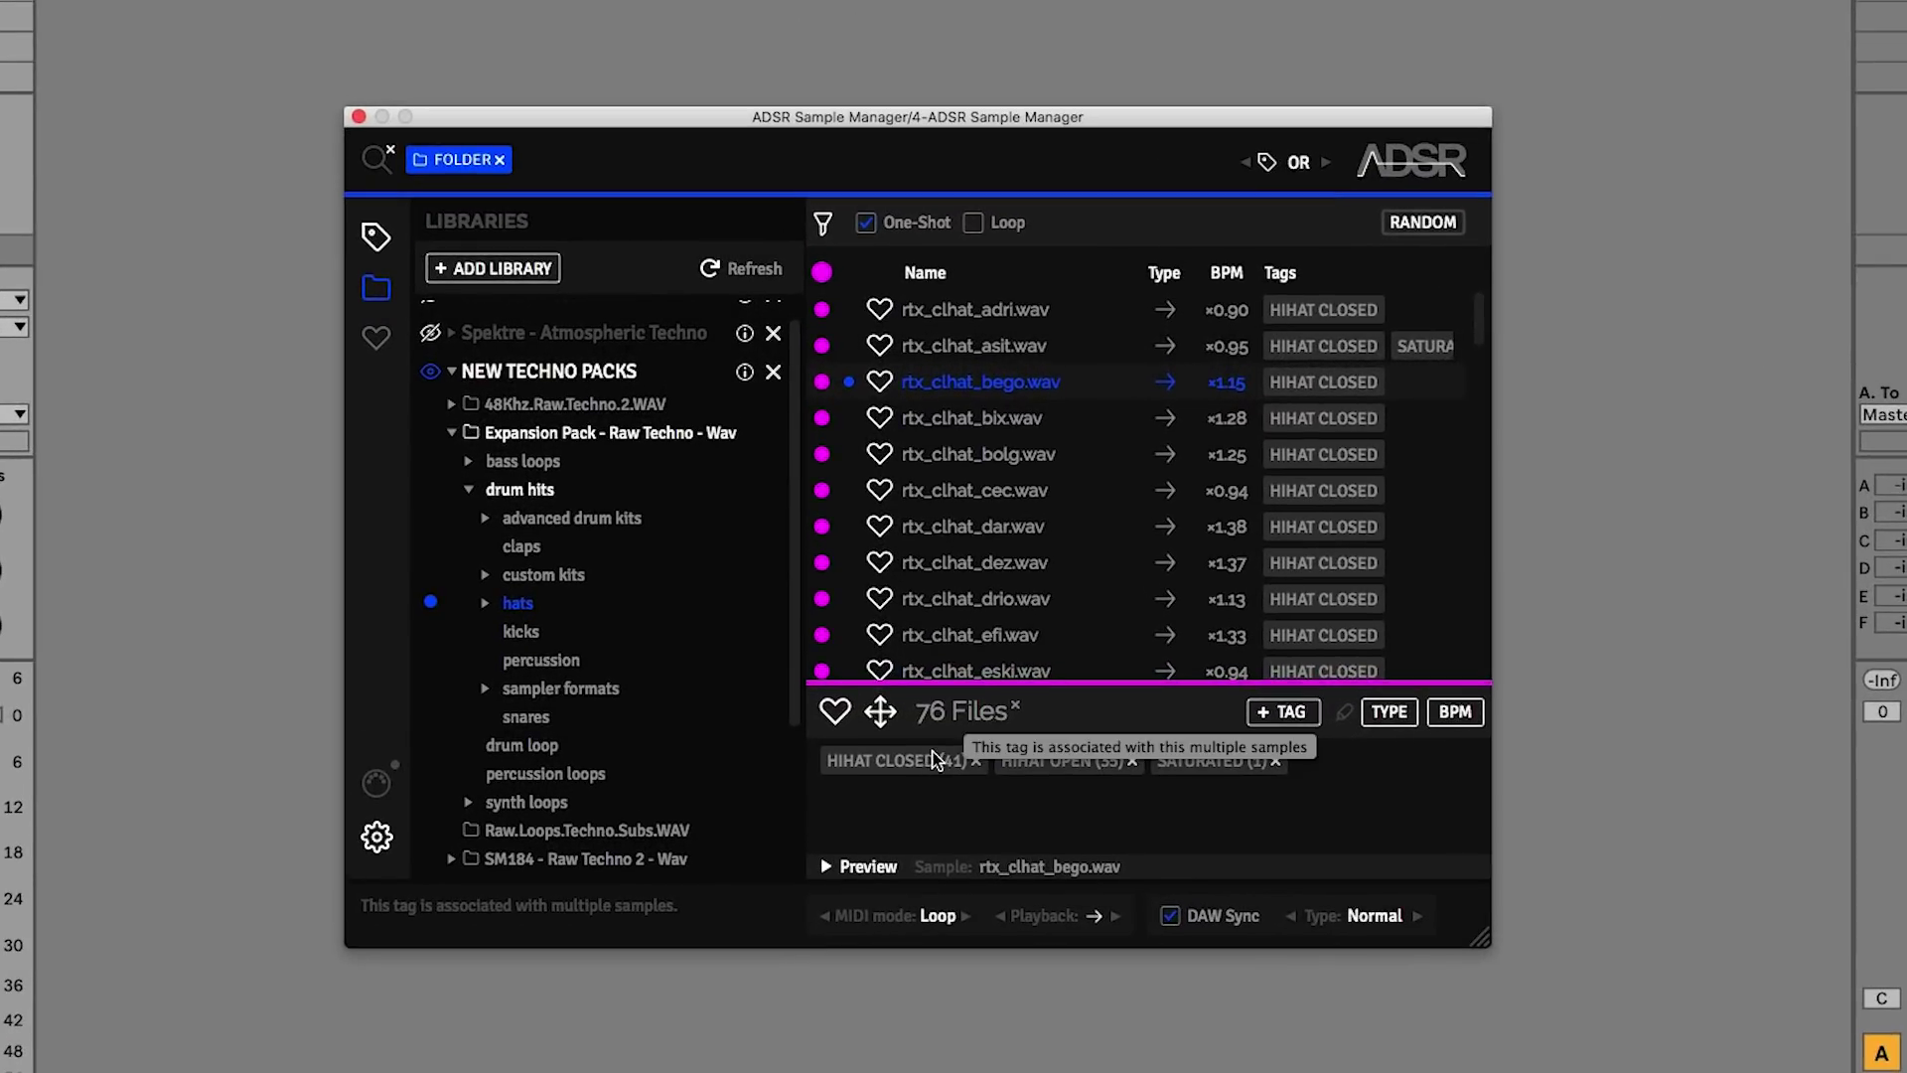
left_click(1282, 711)
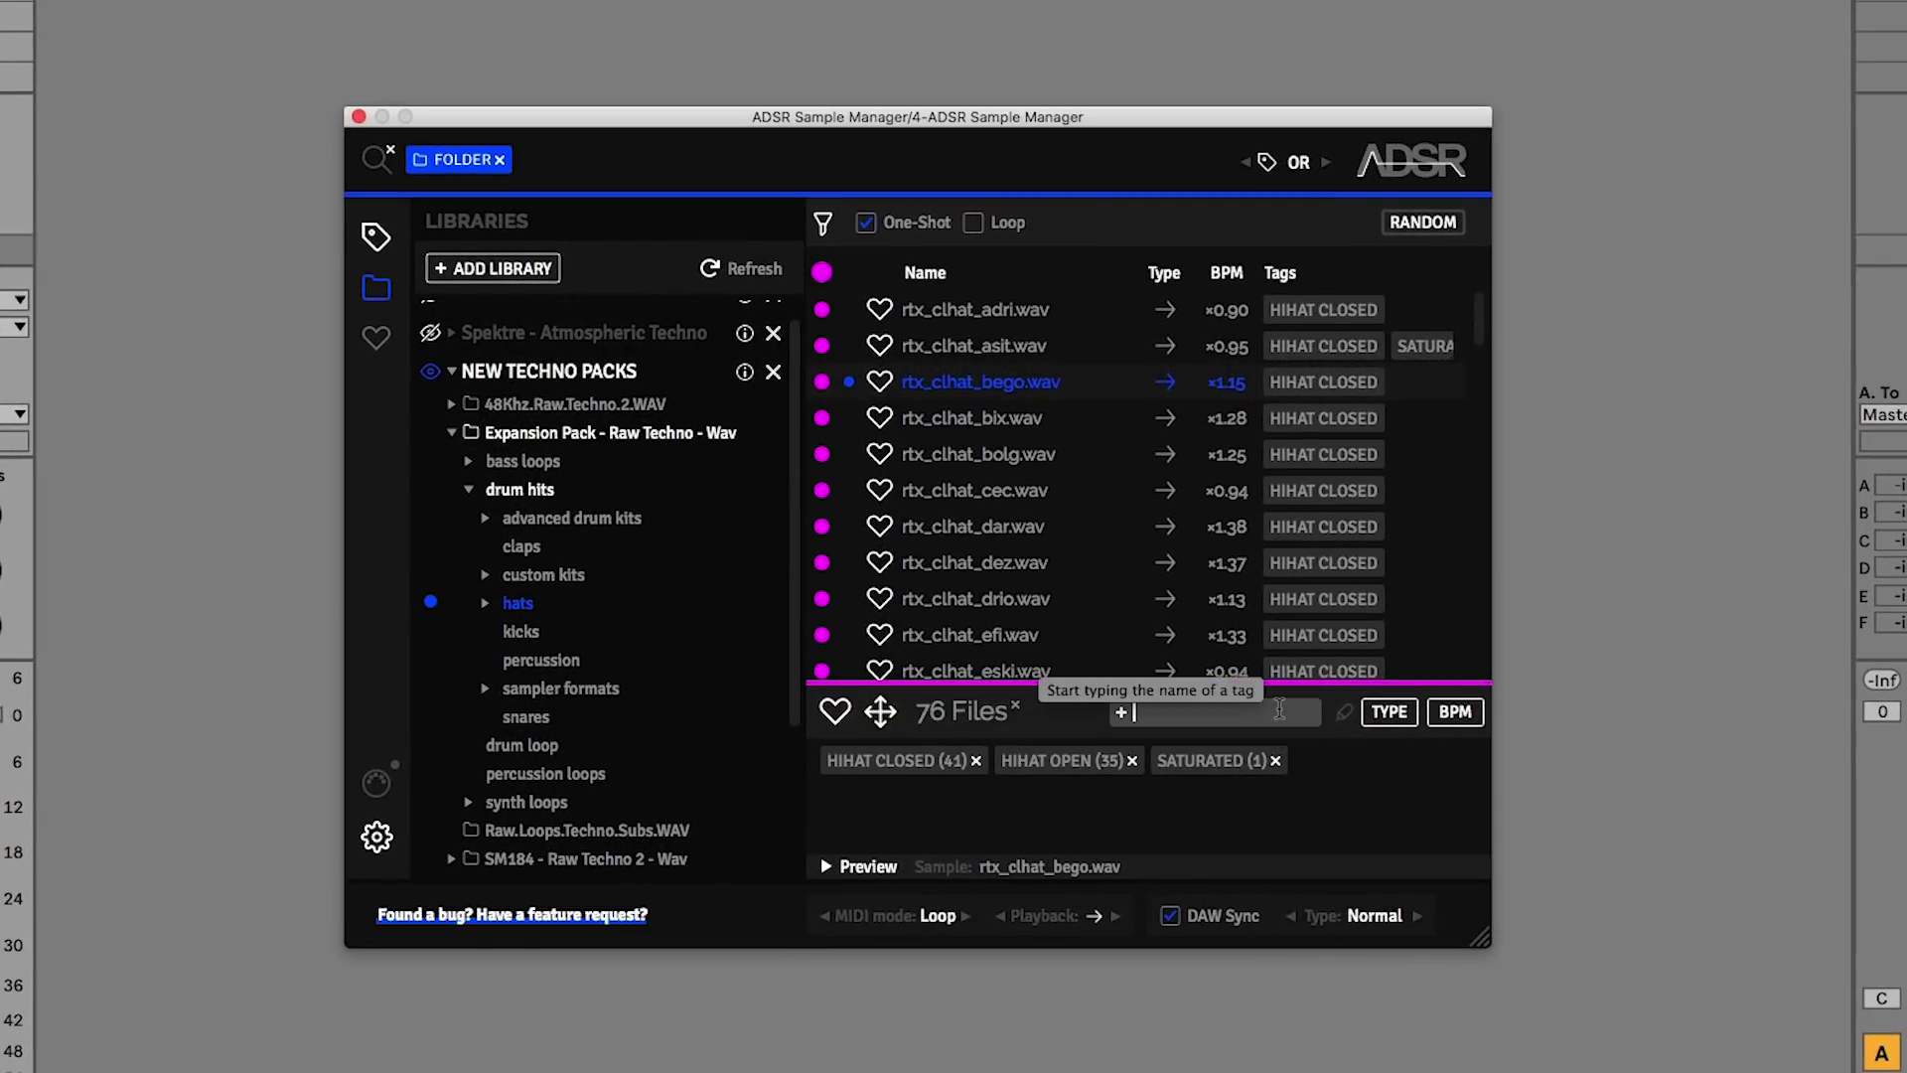
type("ne")
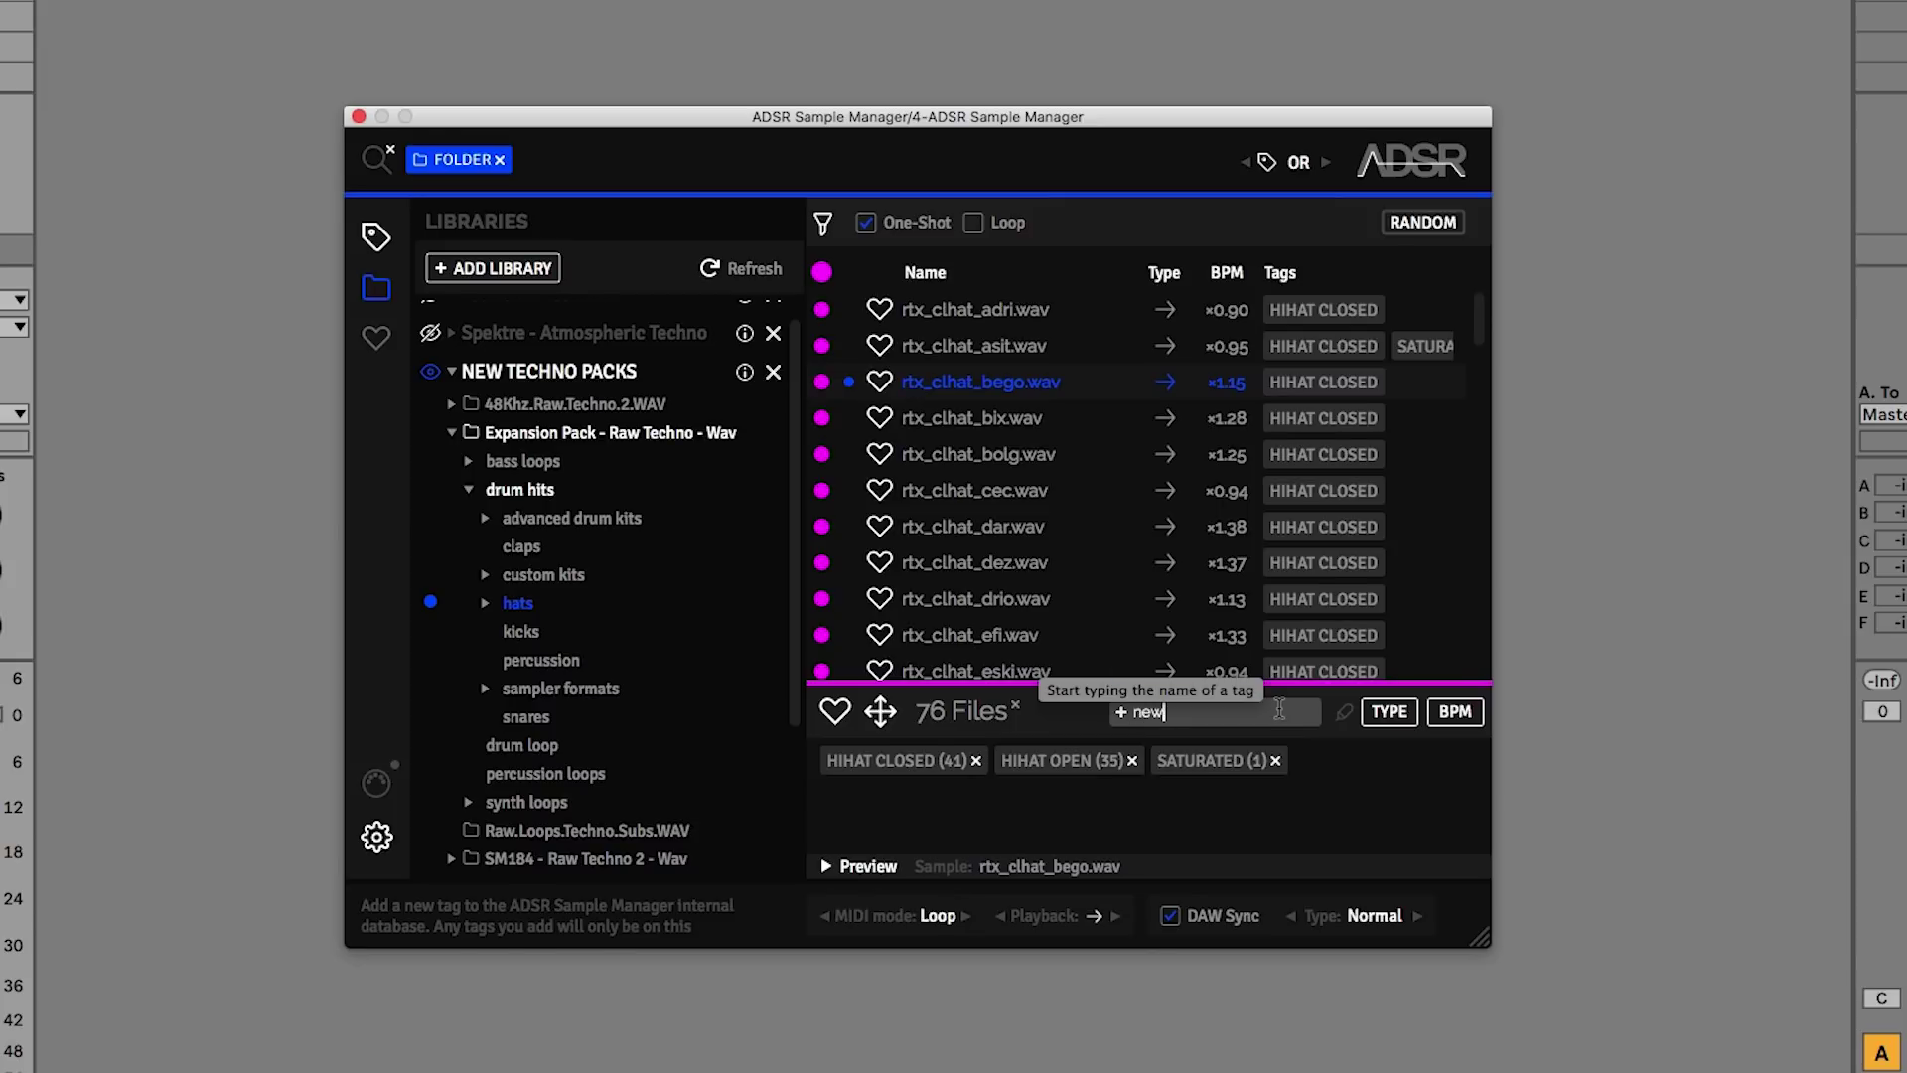
type("w")
key("Return")
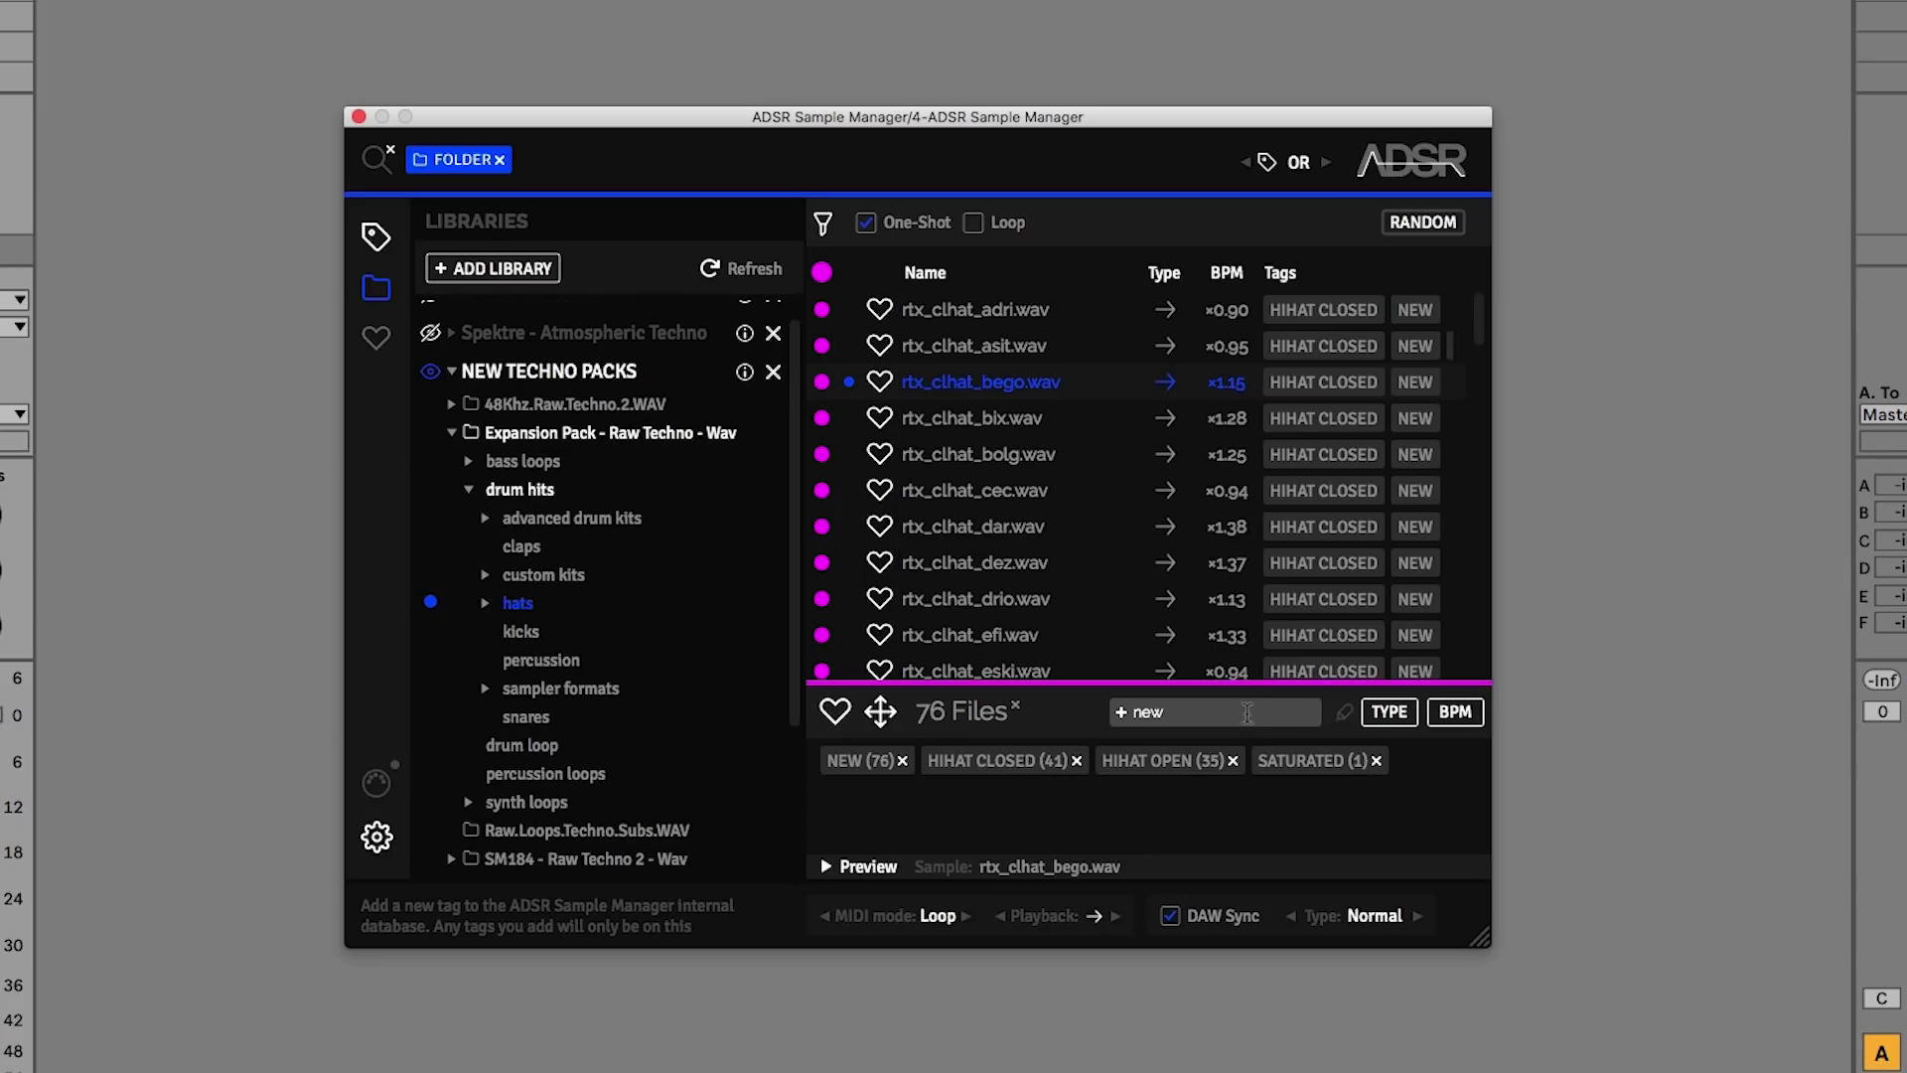
- Remove the SATURATED tag from the selected samples, confirming with Yes
scroll(984, 497, "down", 3)
scroll(983, 516, "up", 3)
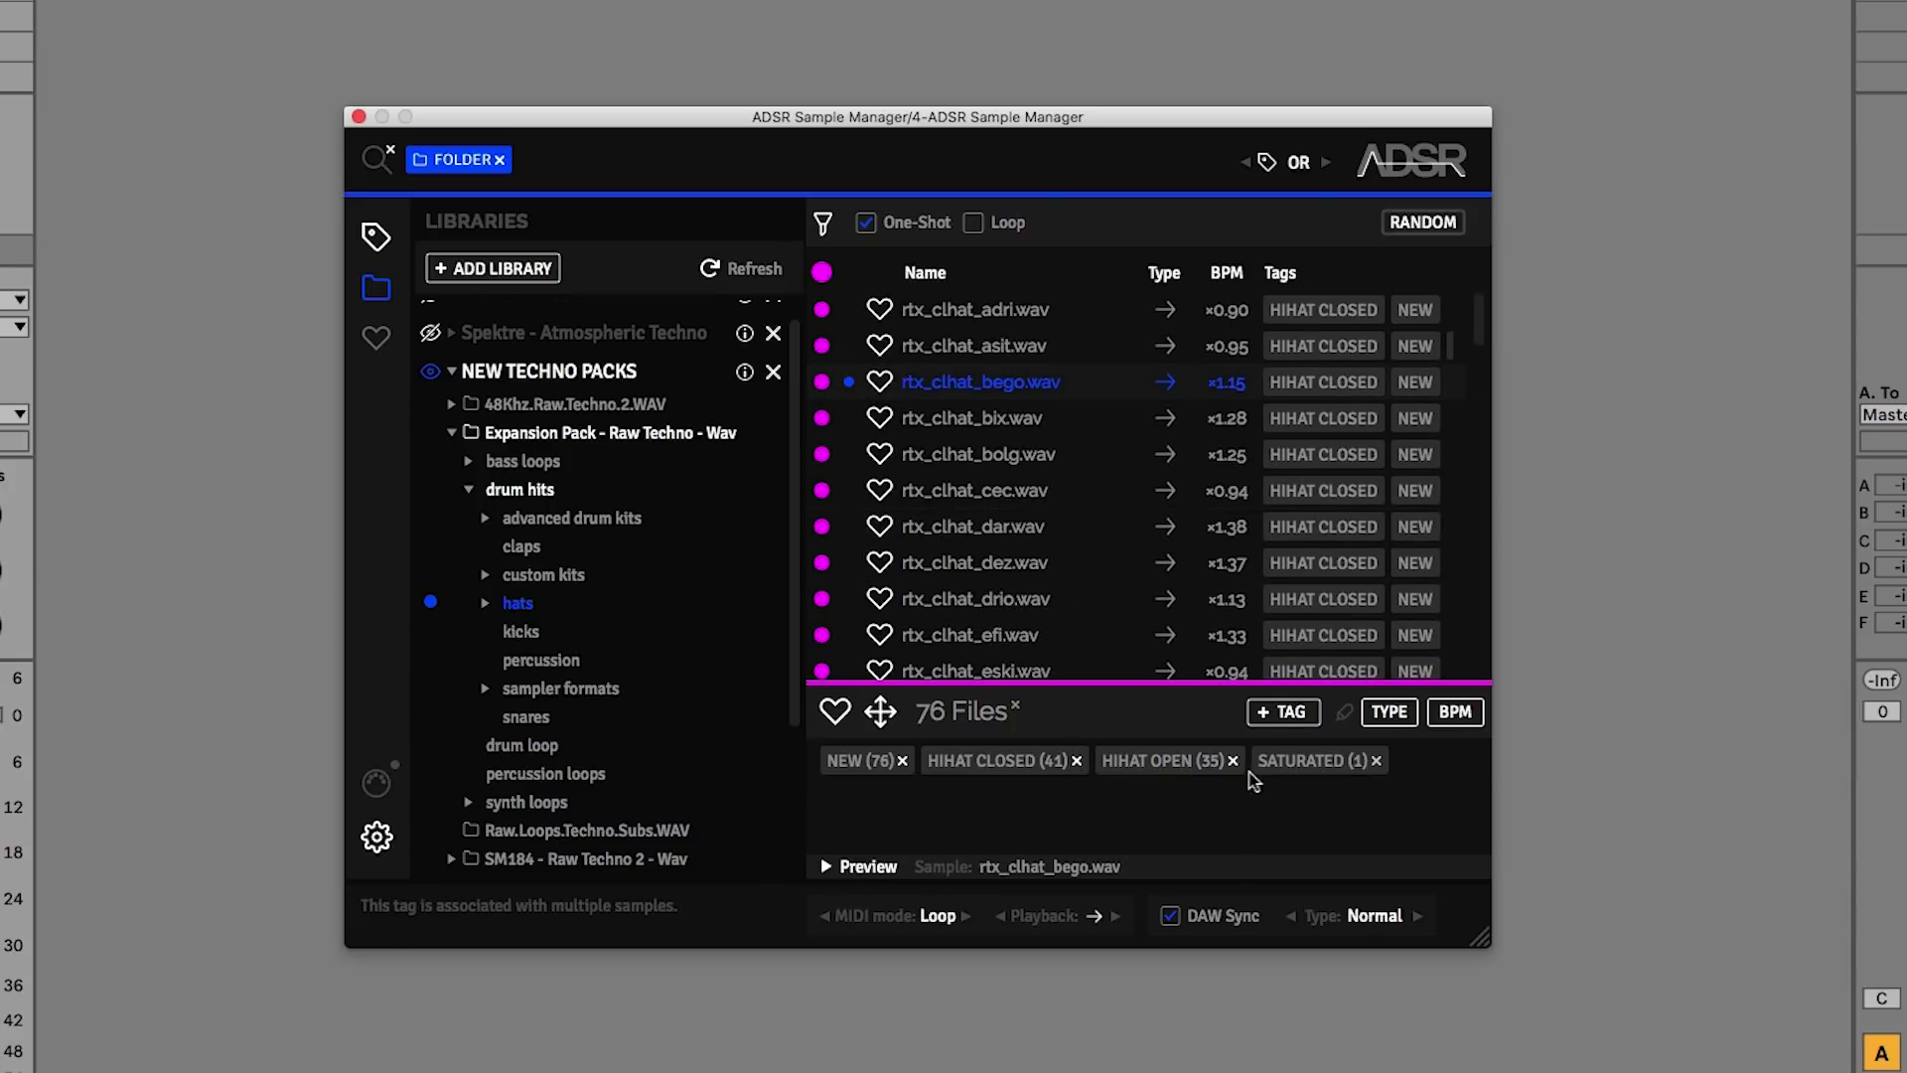
left_click(1377, 761)
left_click(1326, 722)
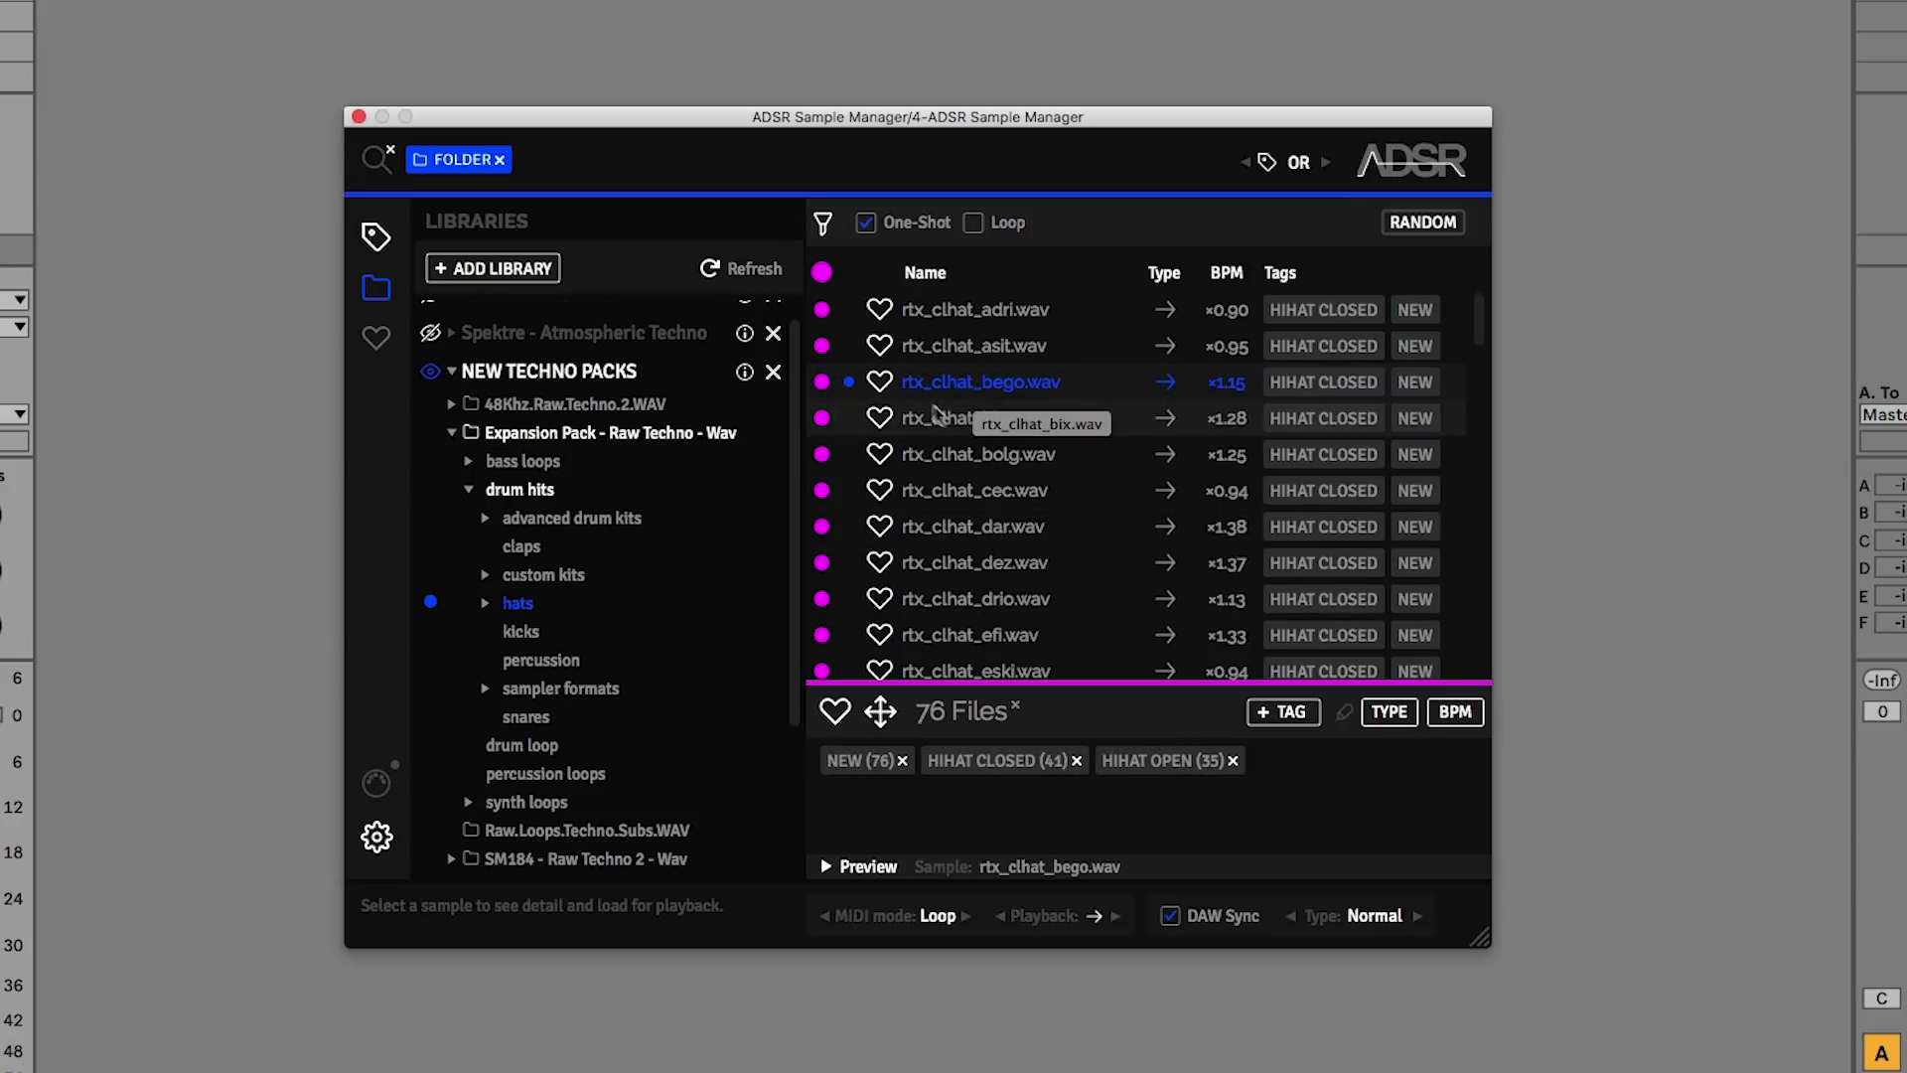
- Deselect all, load rtx_clhat_asit.wav, and try moving its start flag before resetting it
left_click(822, 273)
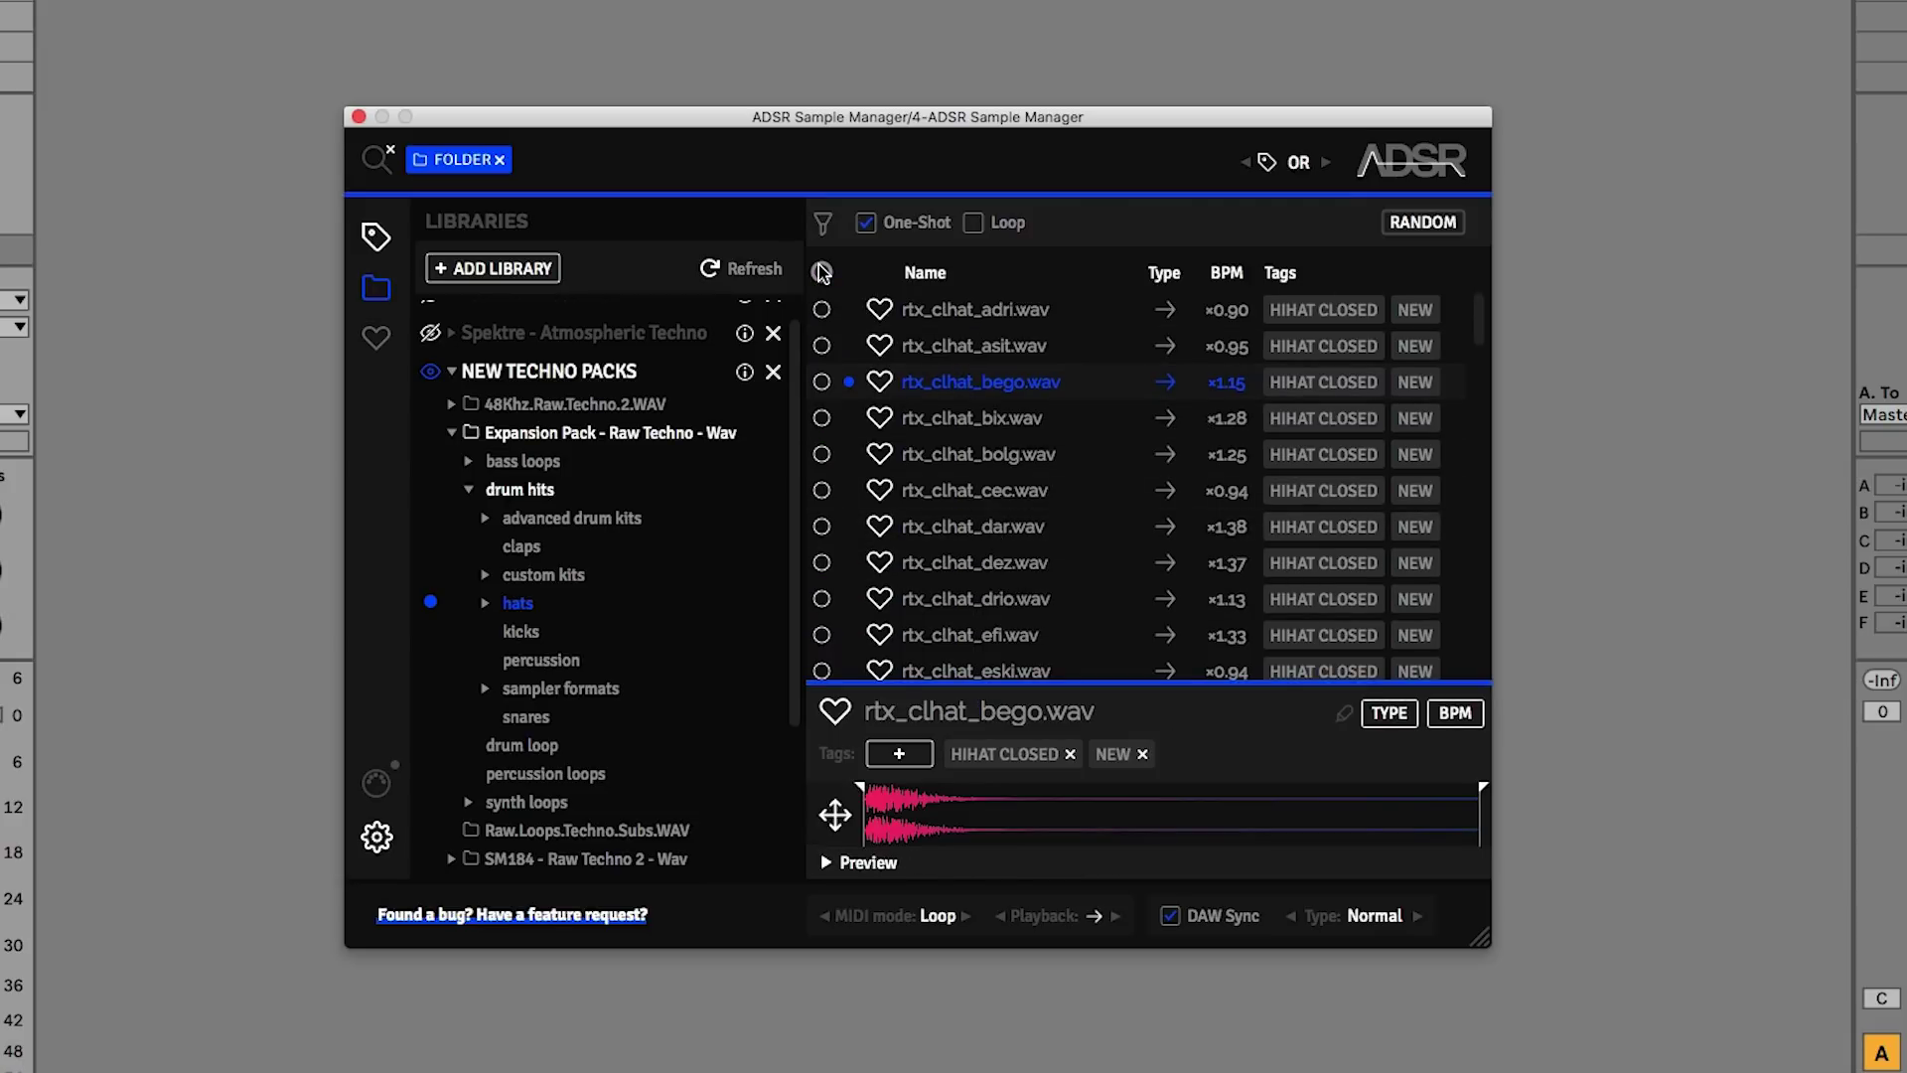
left_click(949, 347)
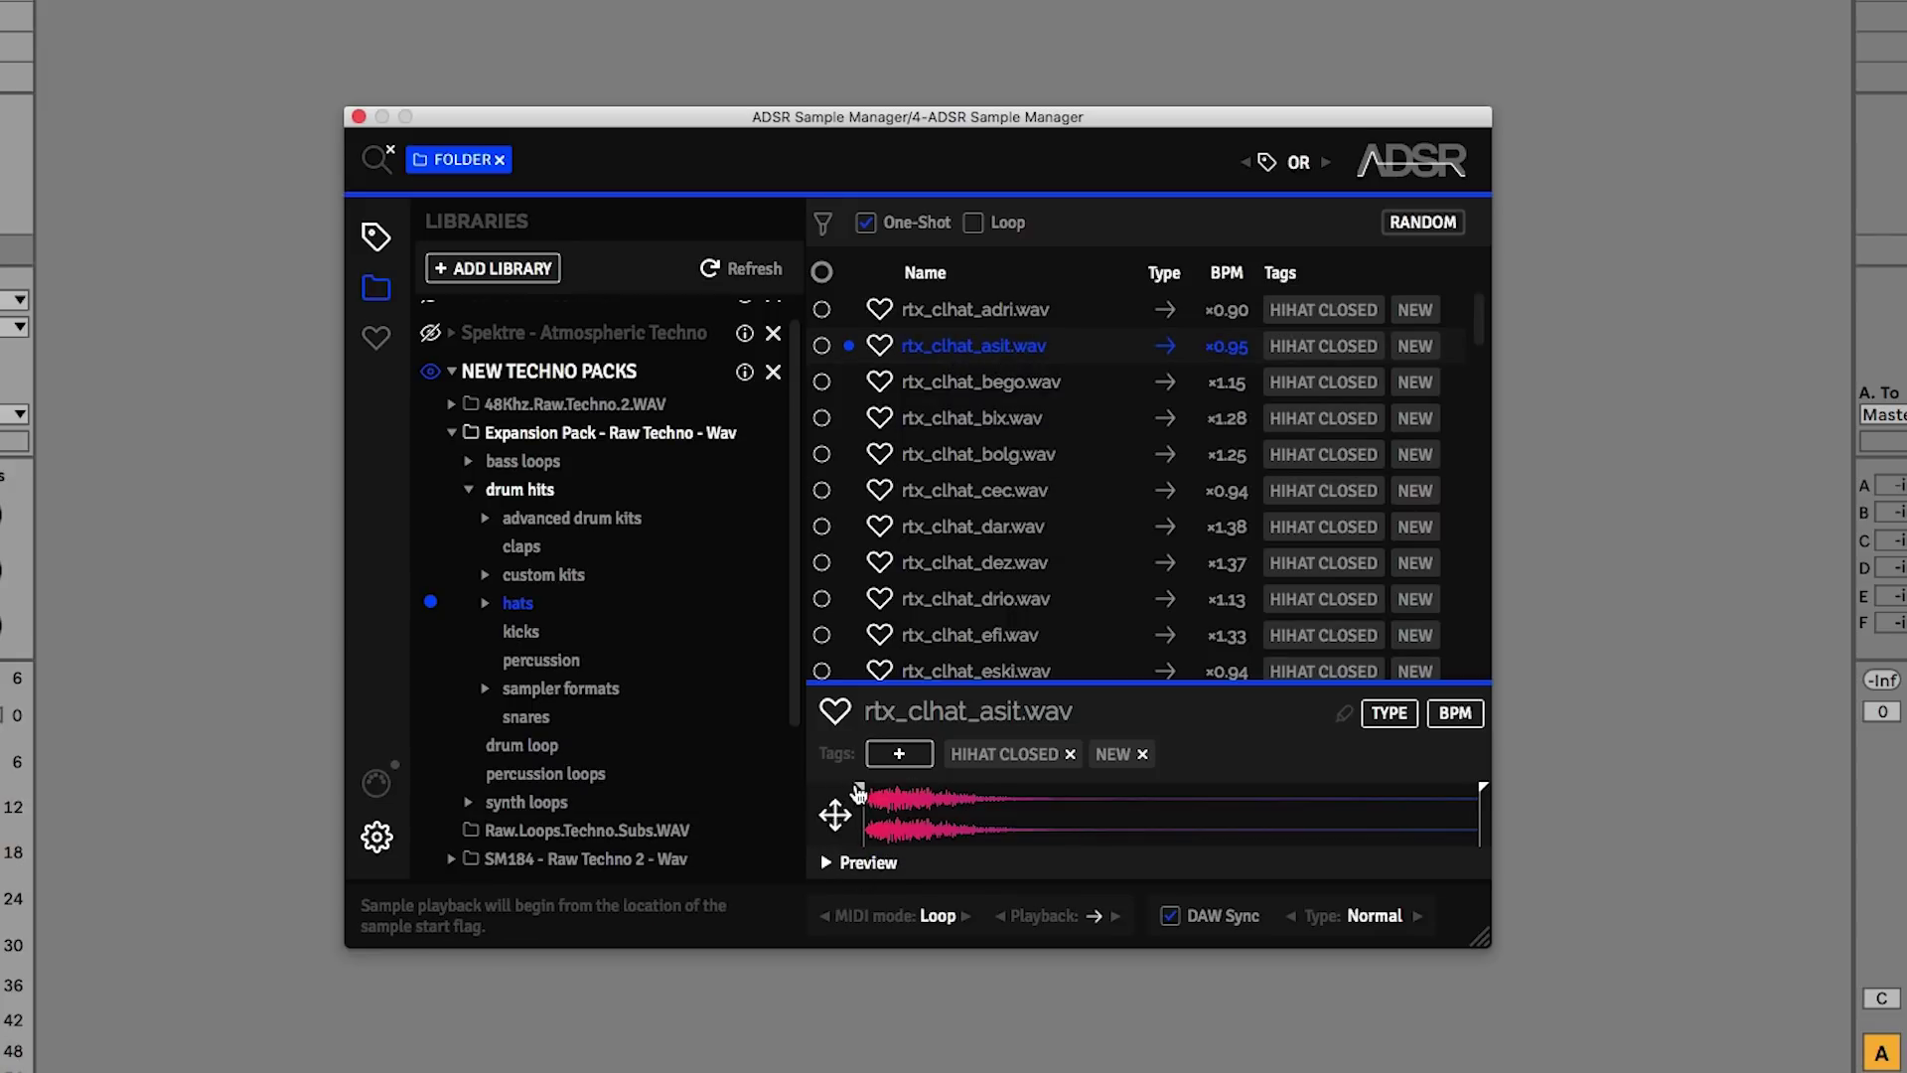
left_click_drag(853, 789, 894, 803)
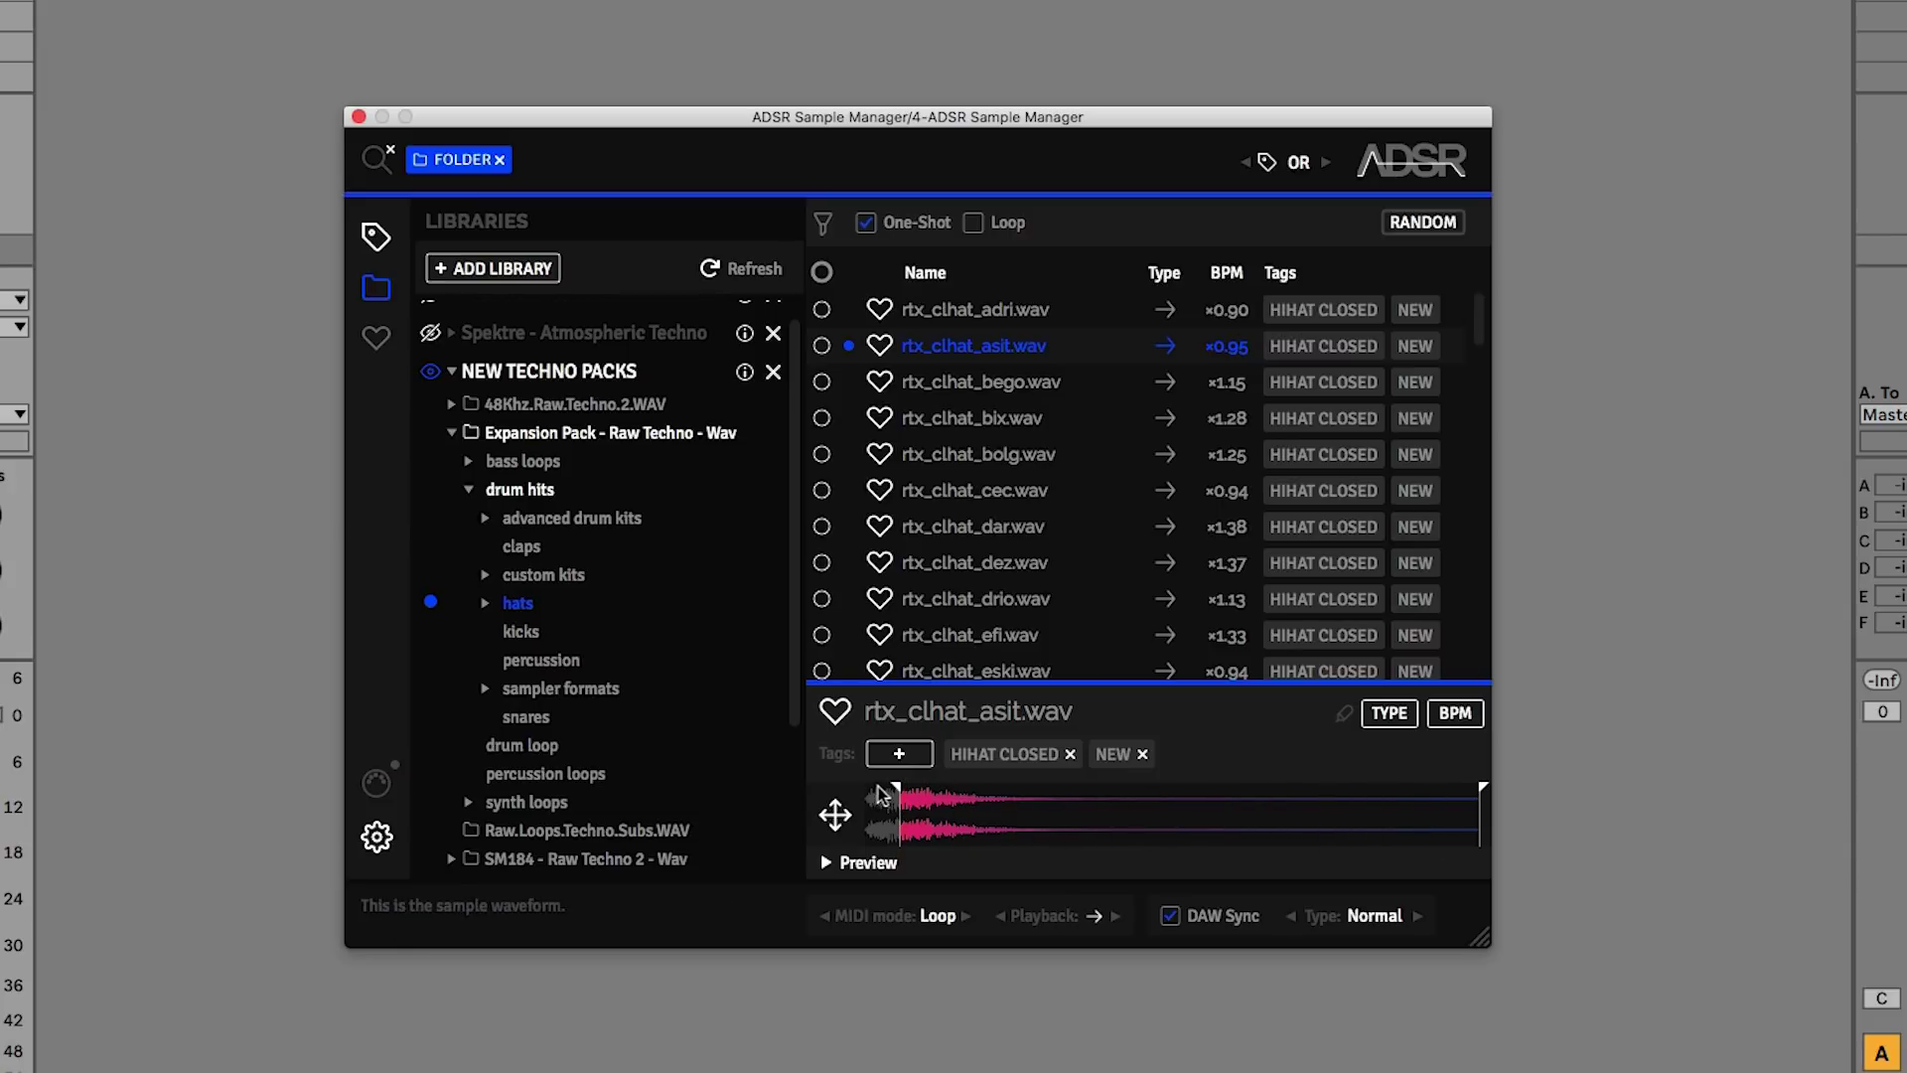
left_click_drag(884, 795, 755, 801)
- Cycle the MIDI playback mode and trial an earlier sample end, restoring the full waveform
left_click(954, 915)
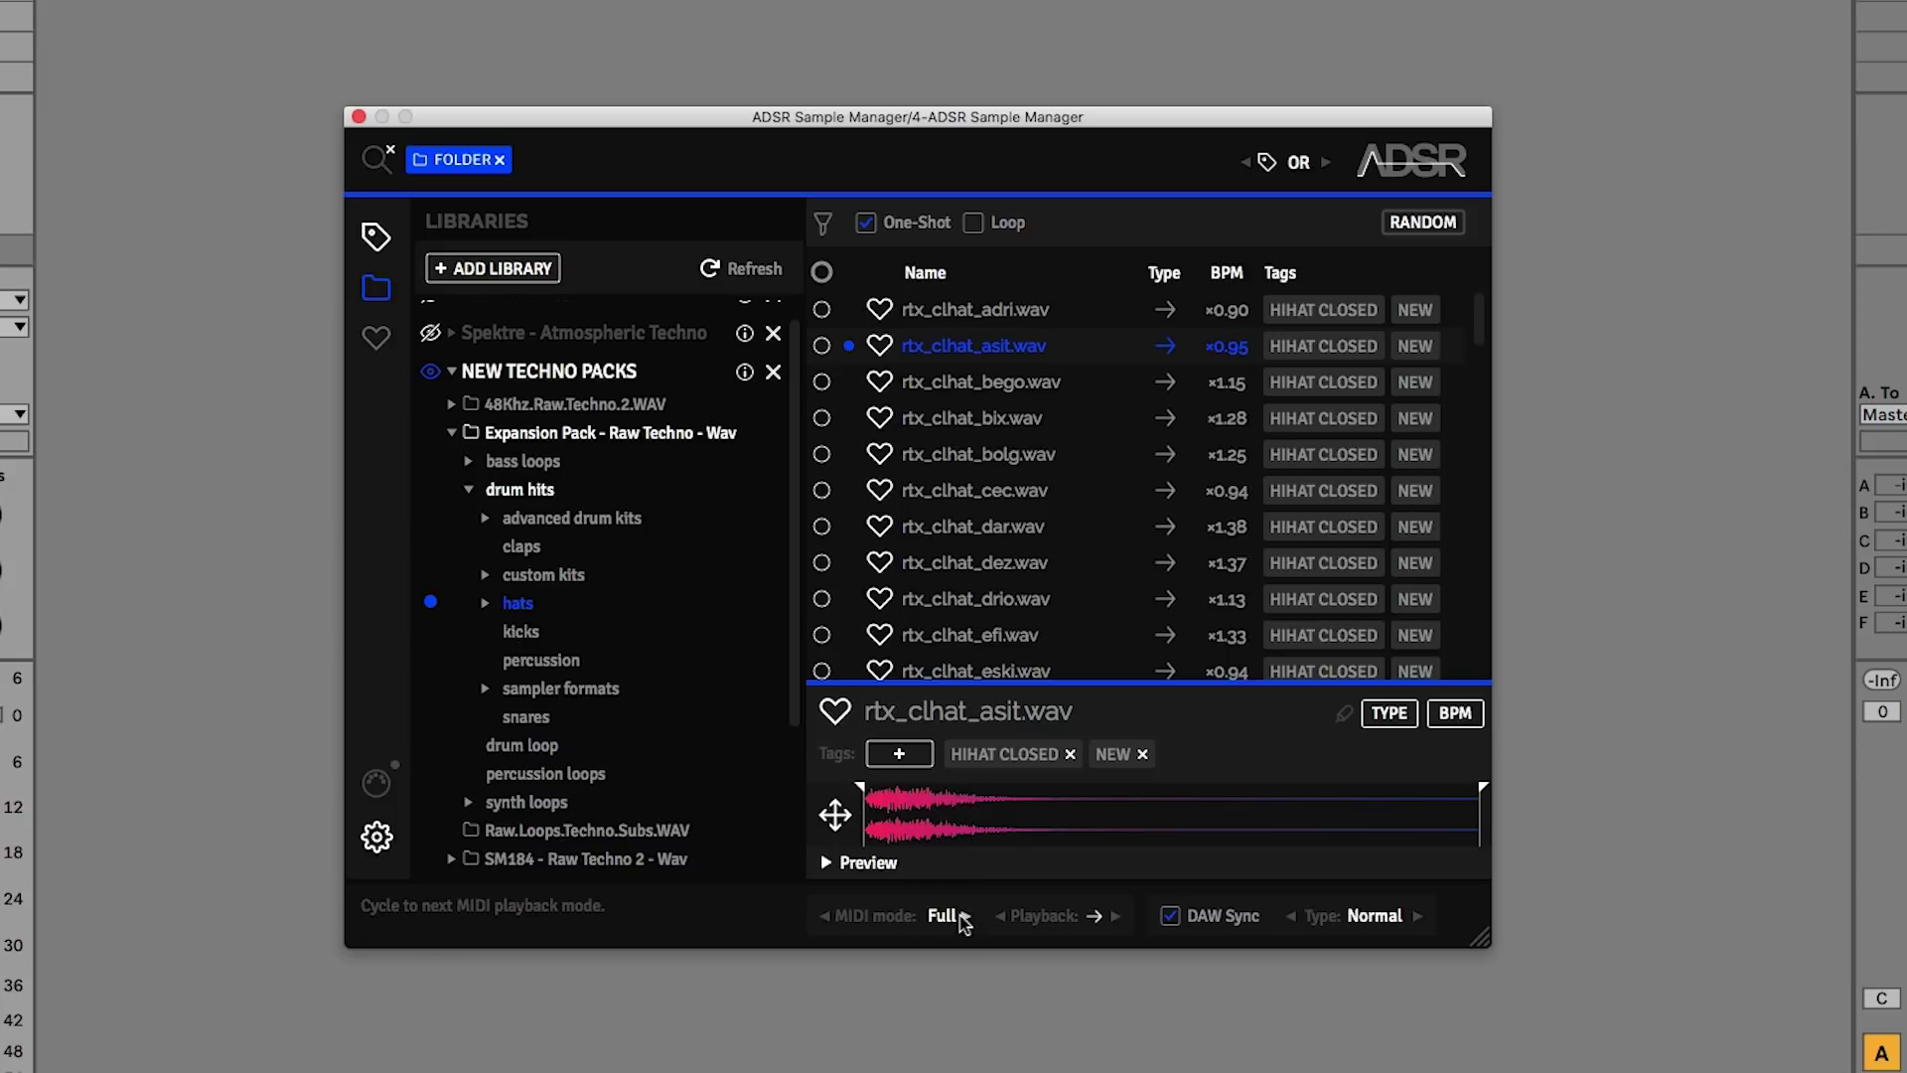
left_click(953, 915)
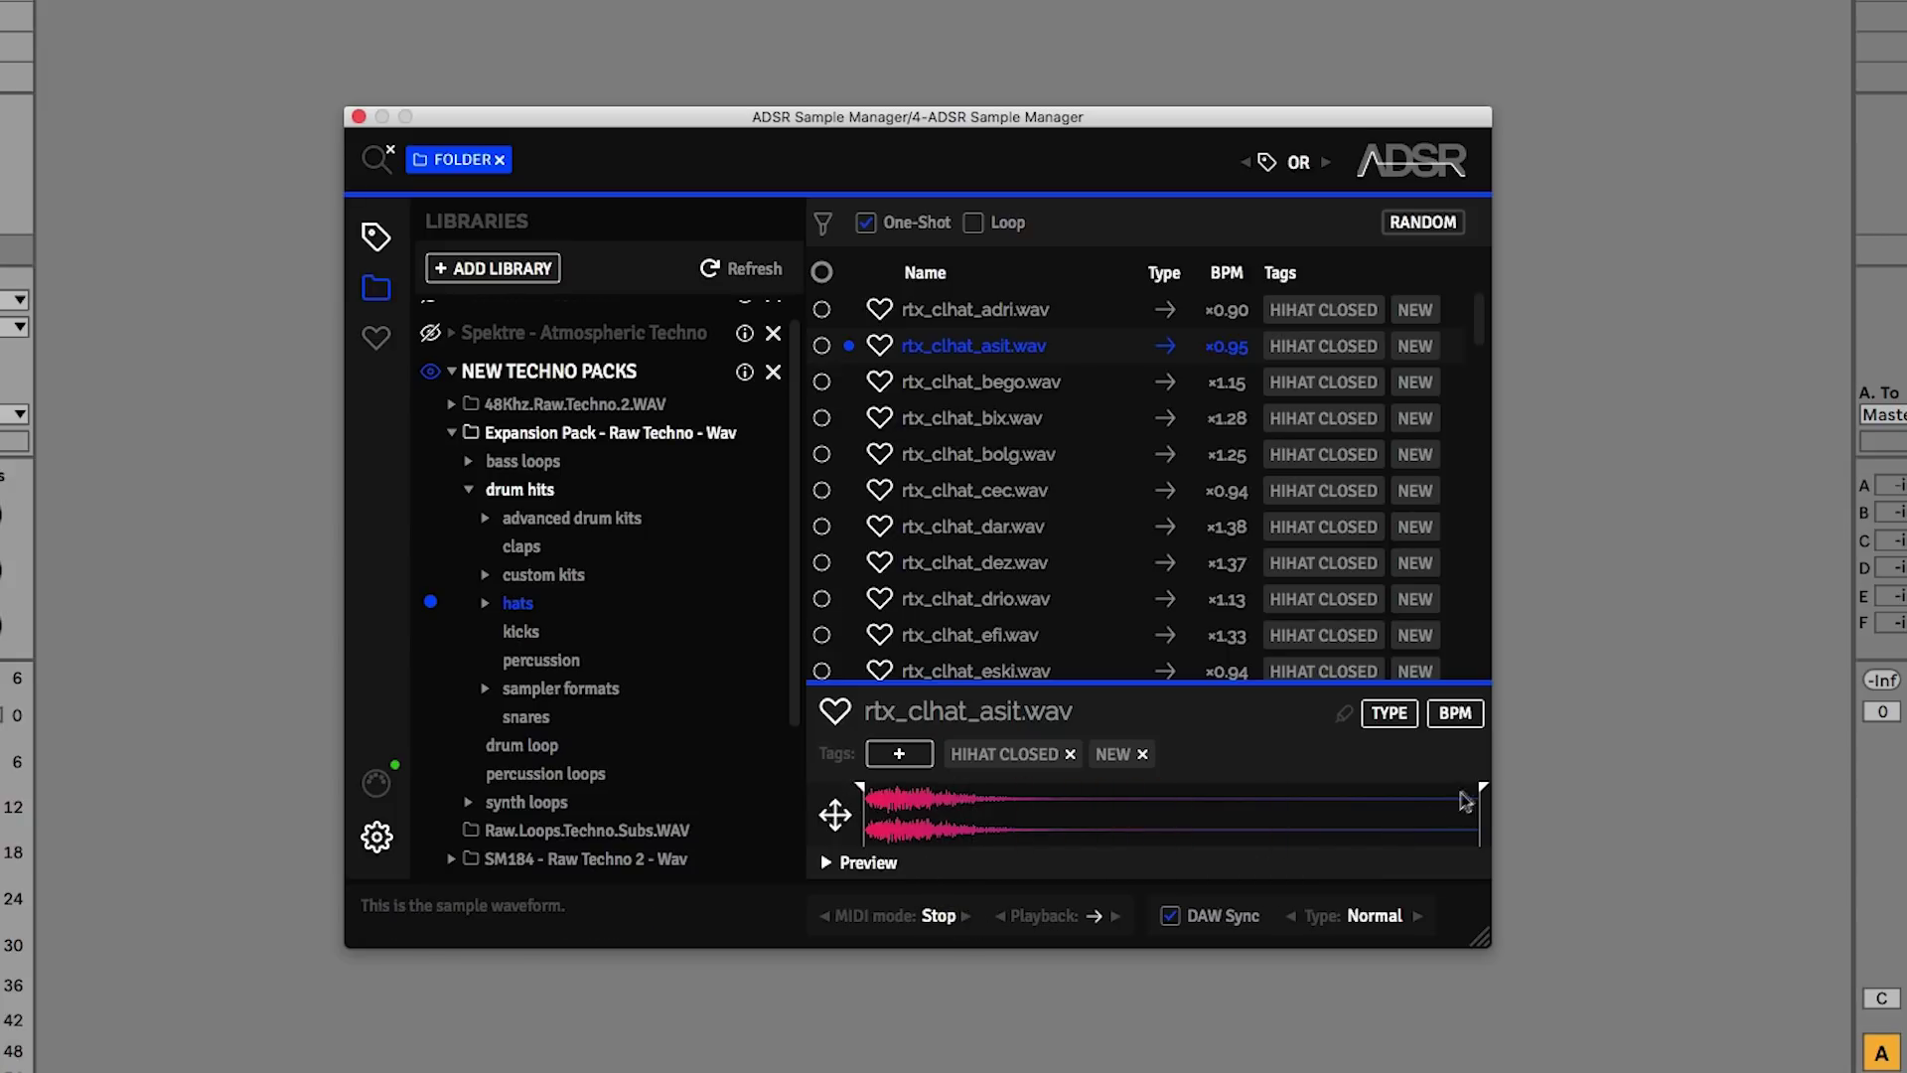
left_click_drag(1479, 792, 910, 832)
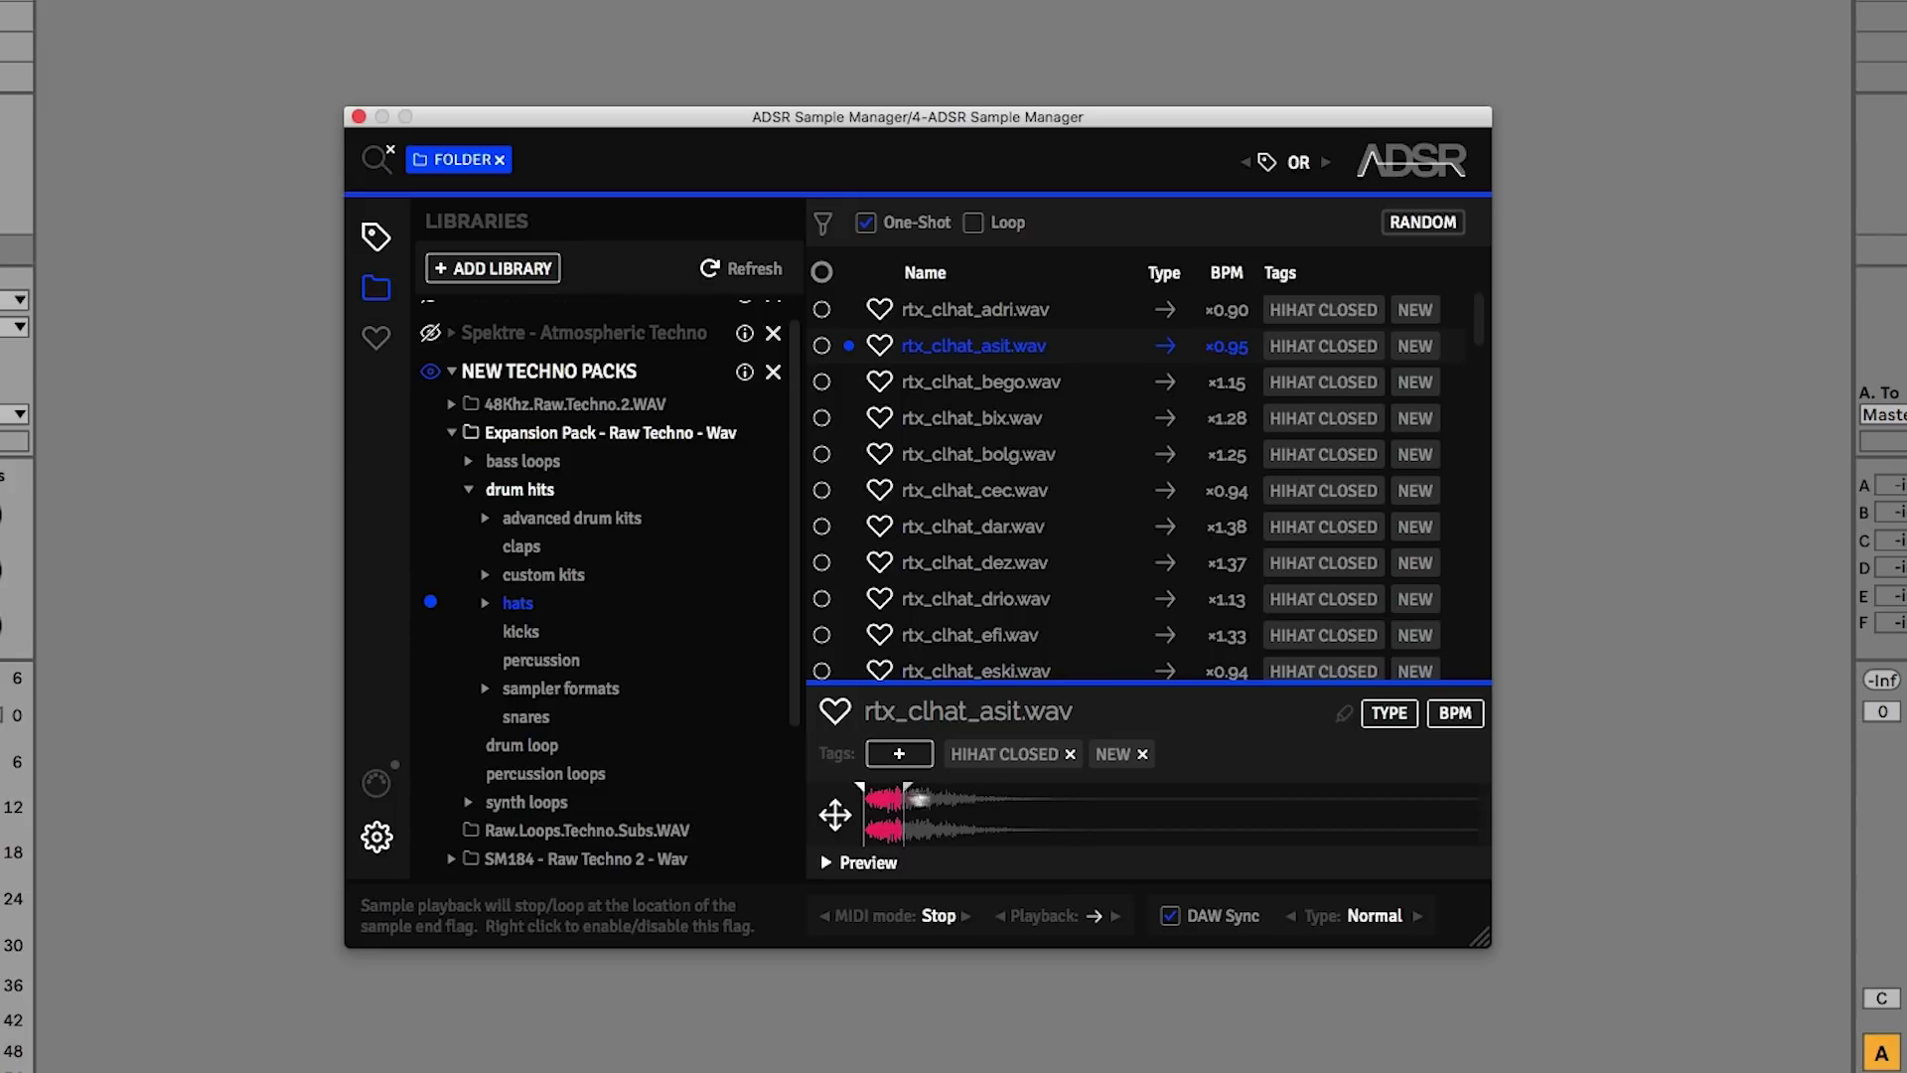
left_click_drag(913, 797, 1590, 813)
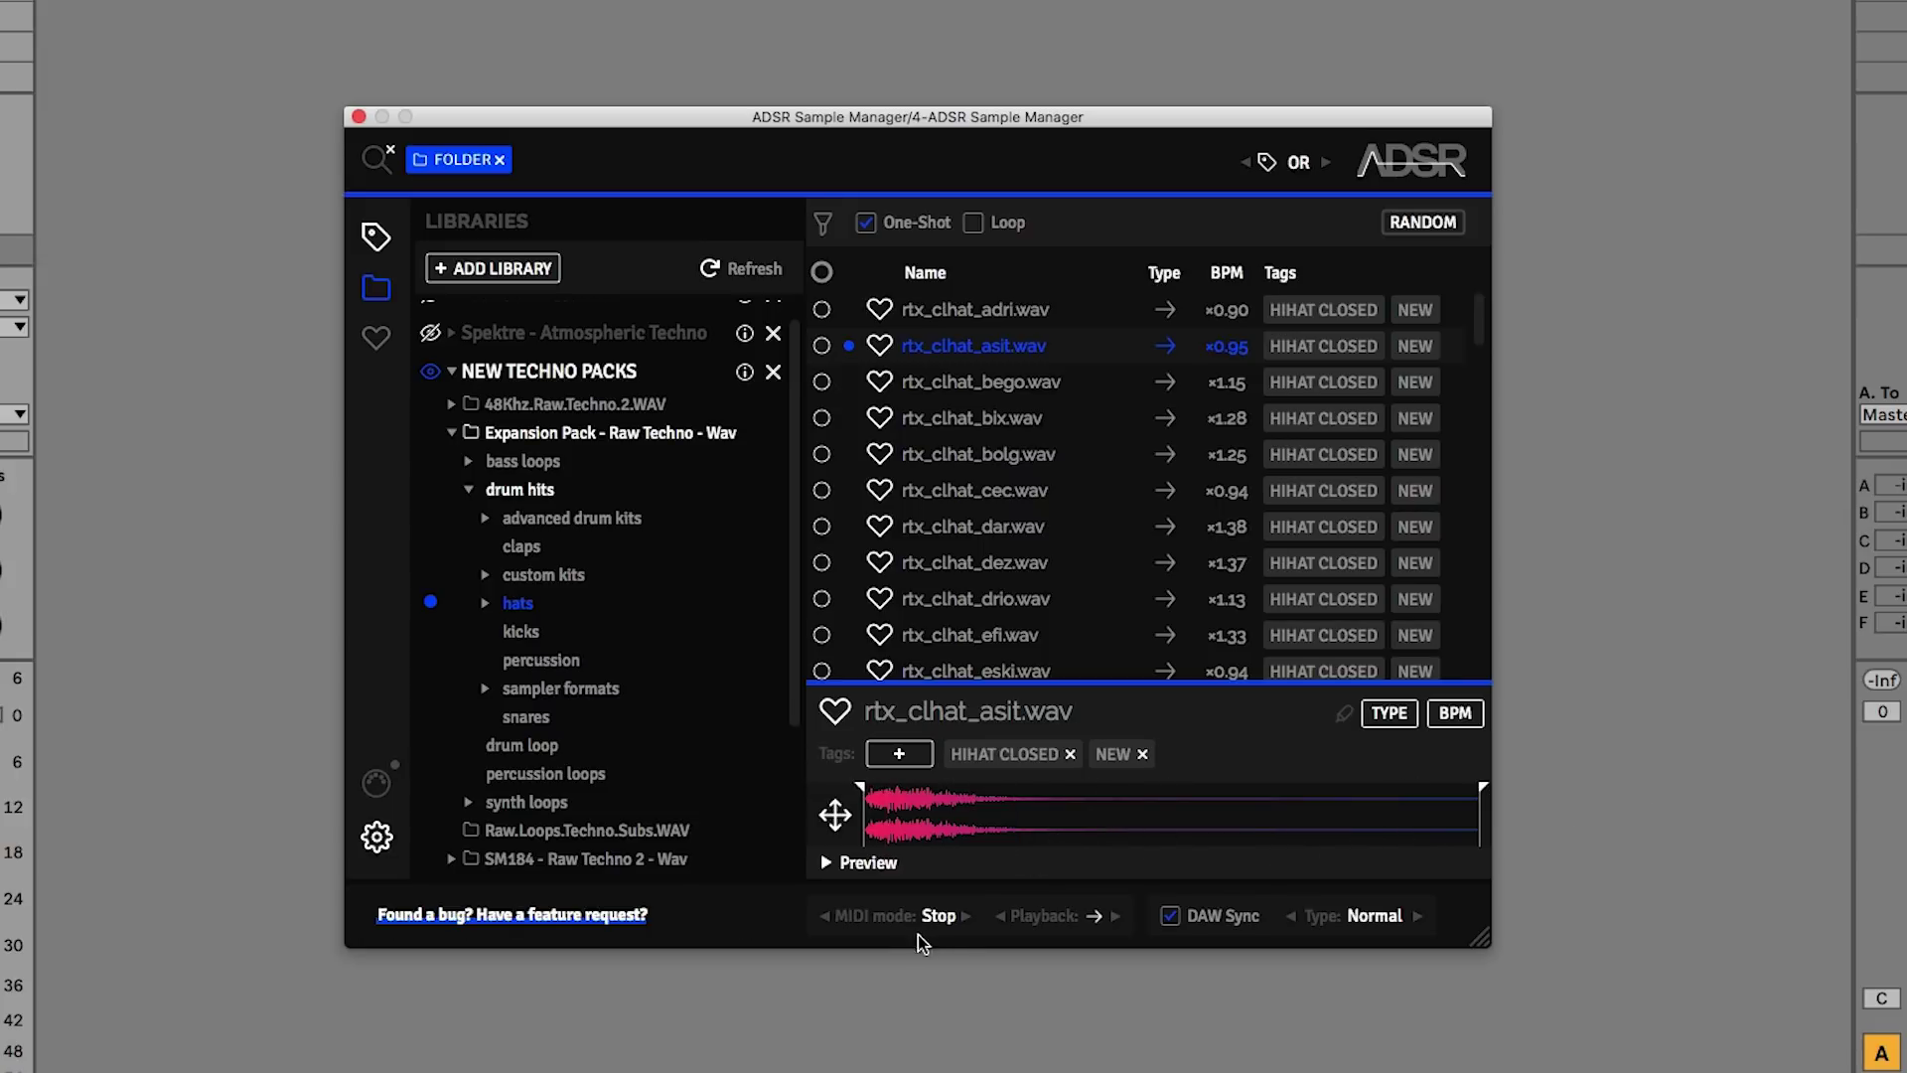
left_click(968, 918)
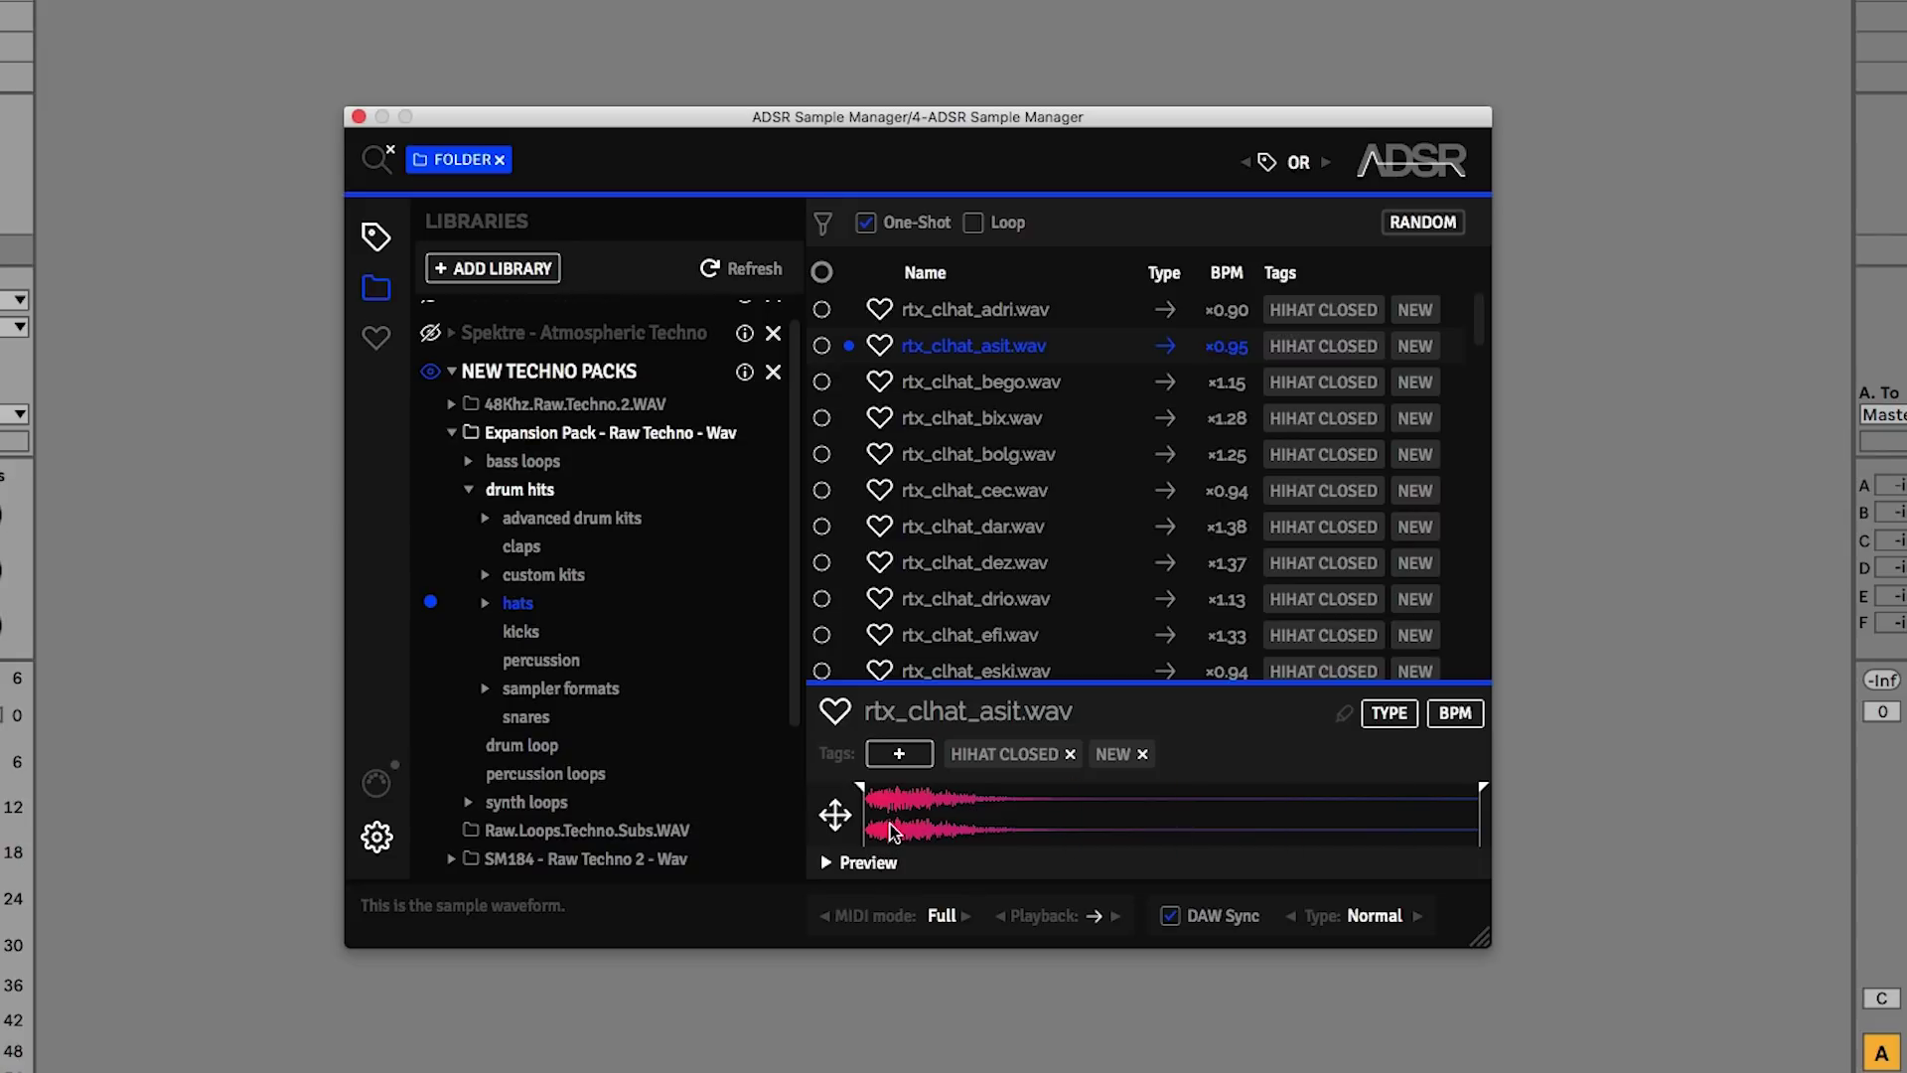
- With MIDI mode Stop and metronome on, record a C3 hi-hat clip on track 4 and show its notes
left_click(968, 918)
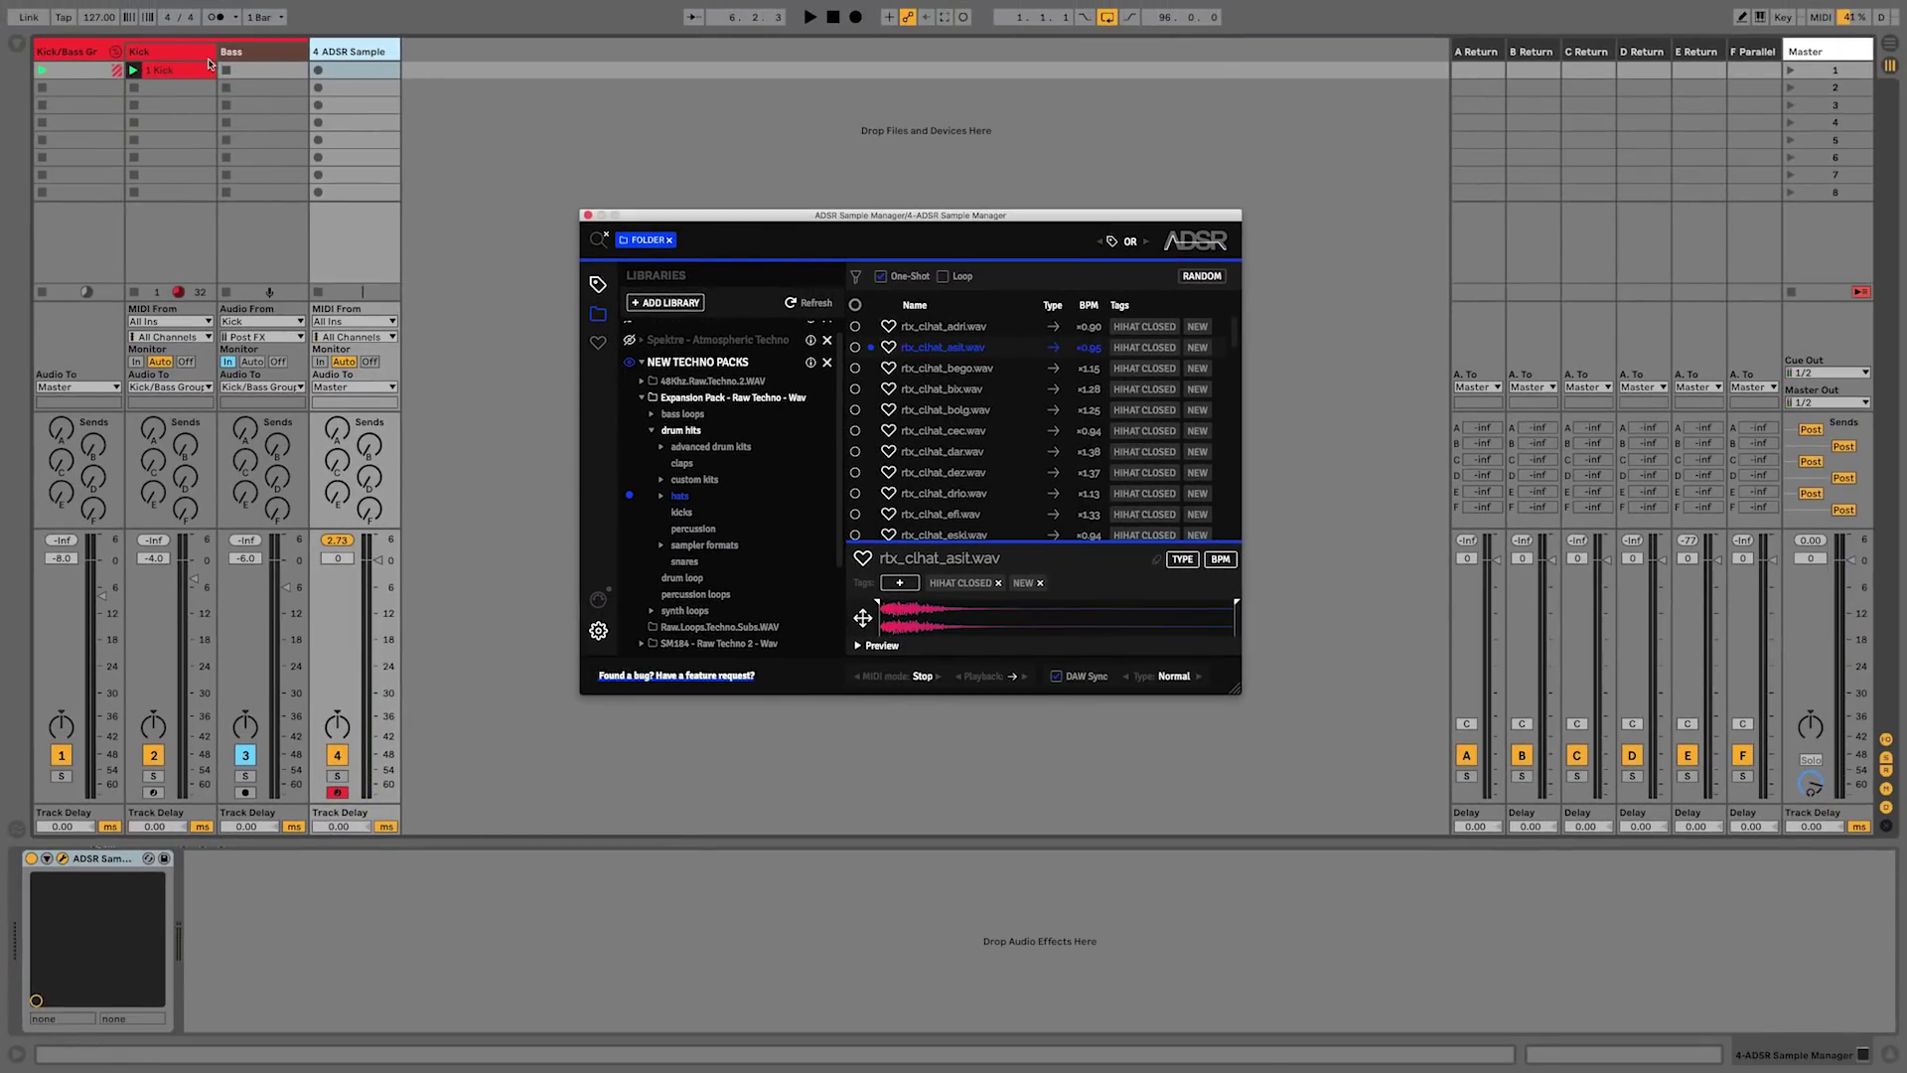
left_click(218, 20)
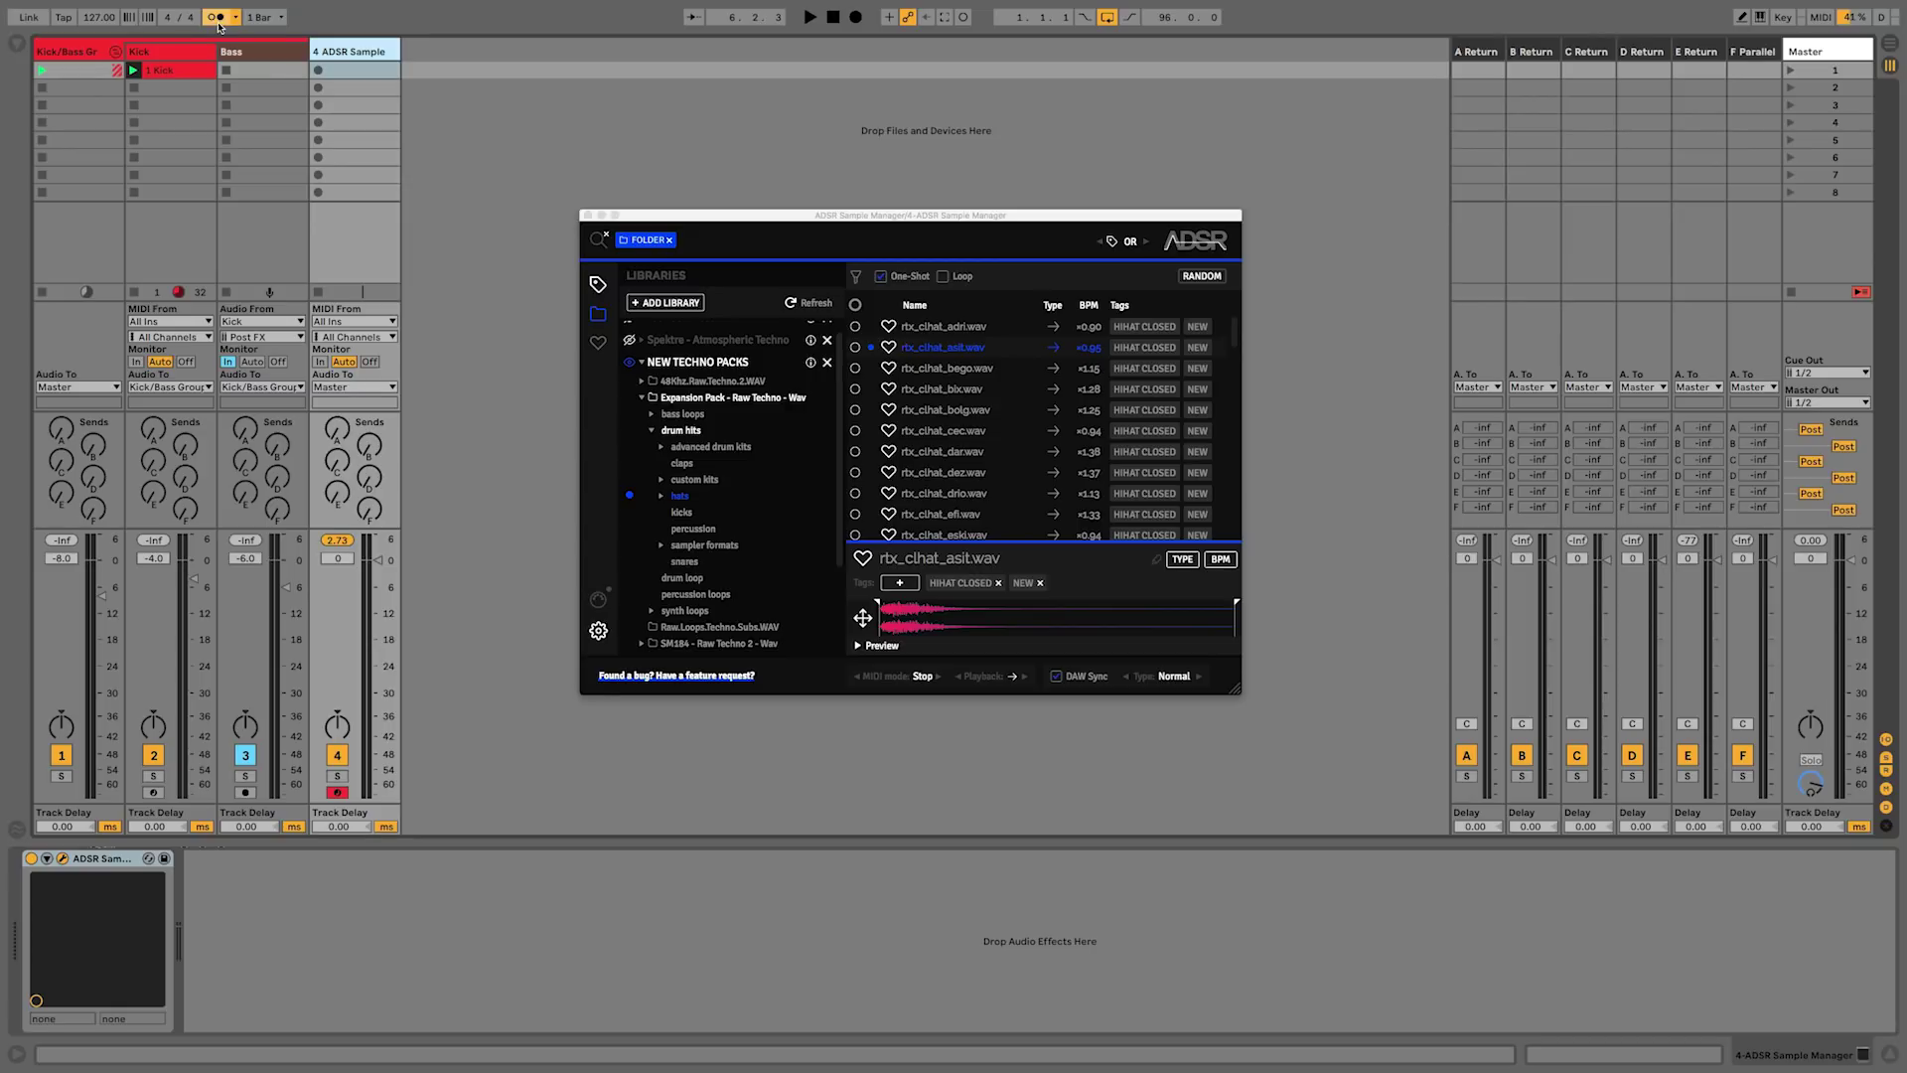
left_click(318, 71)
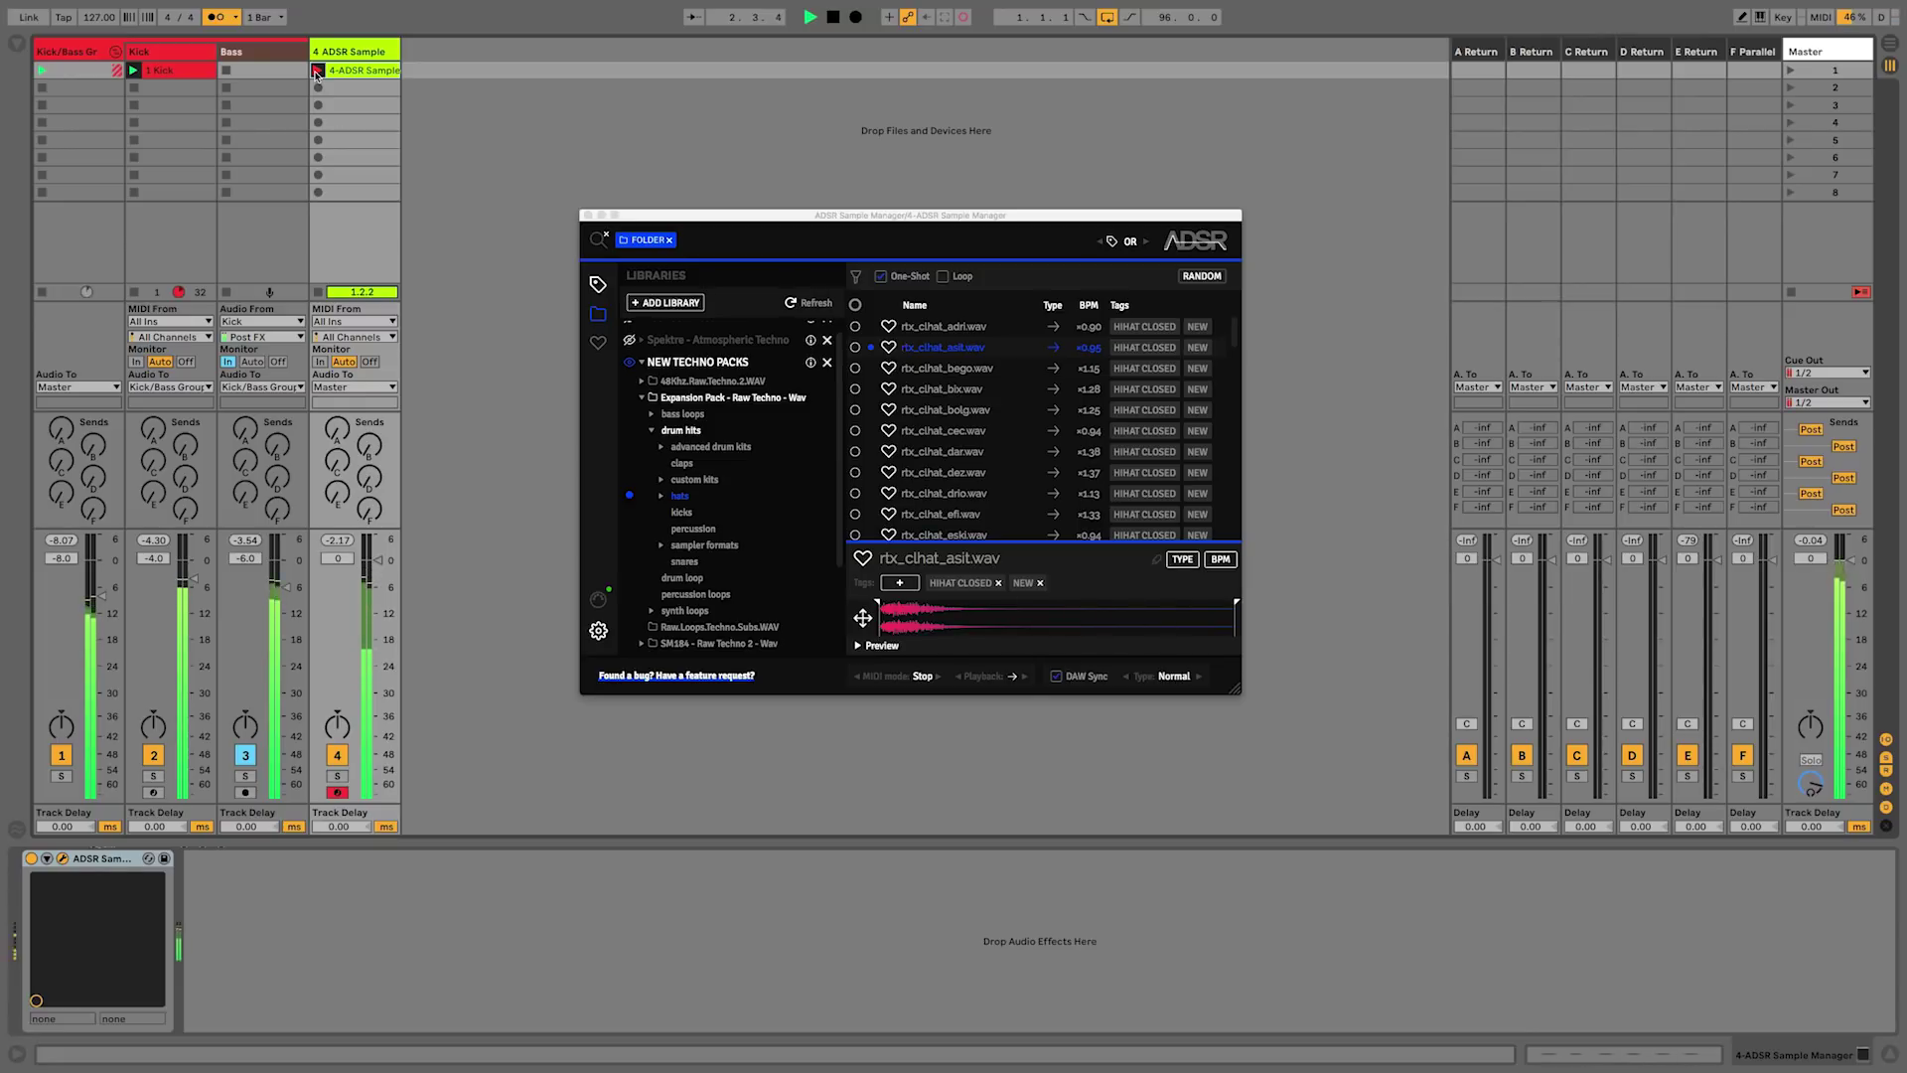
left_click(318, 71)
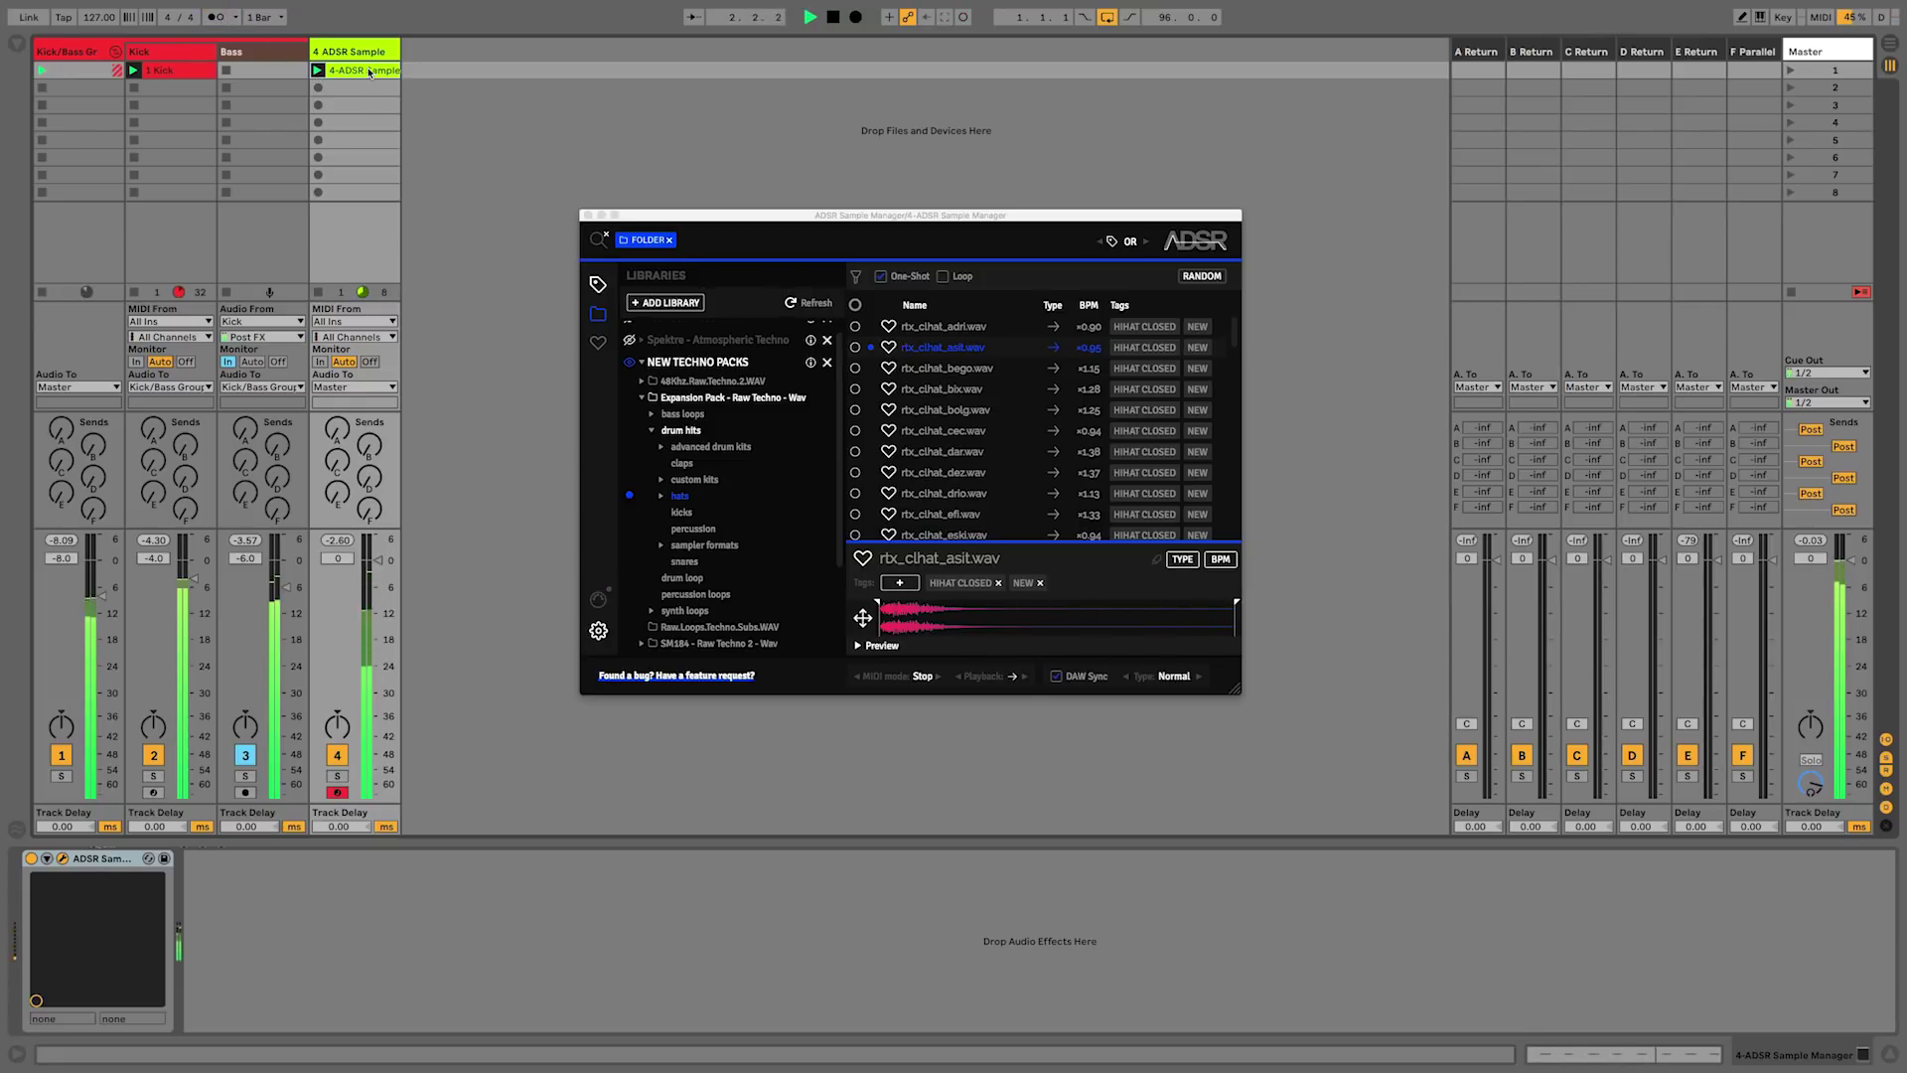
key("shift+Tab")
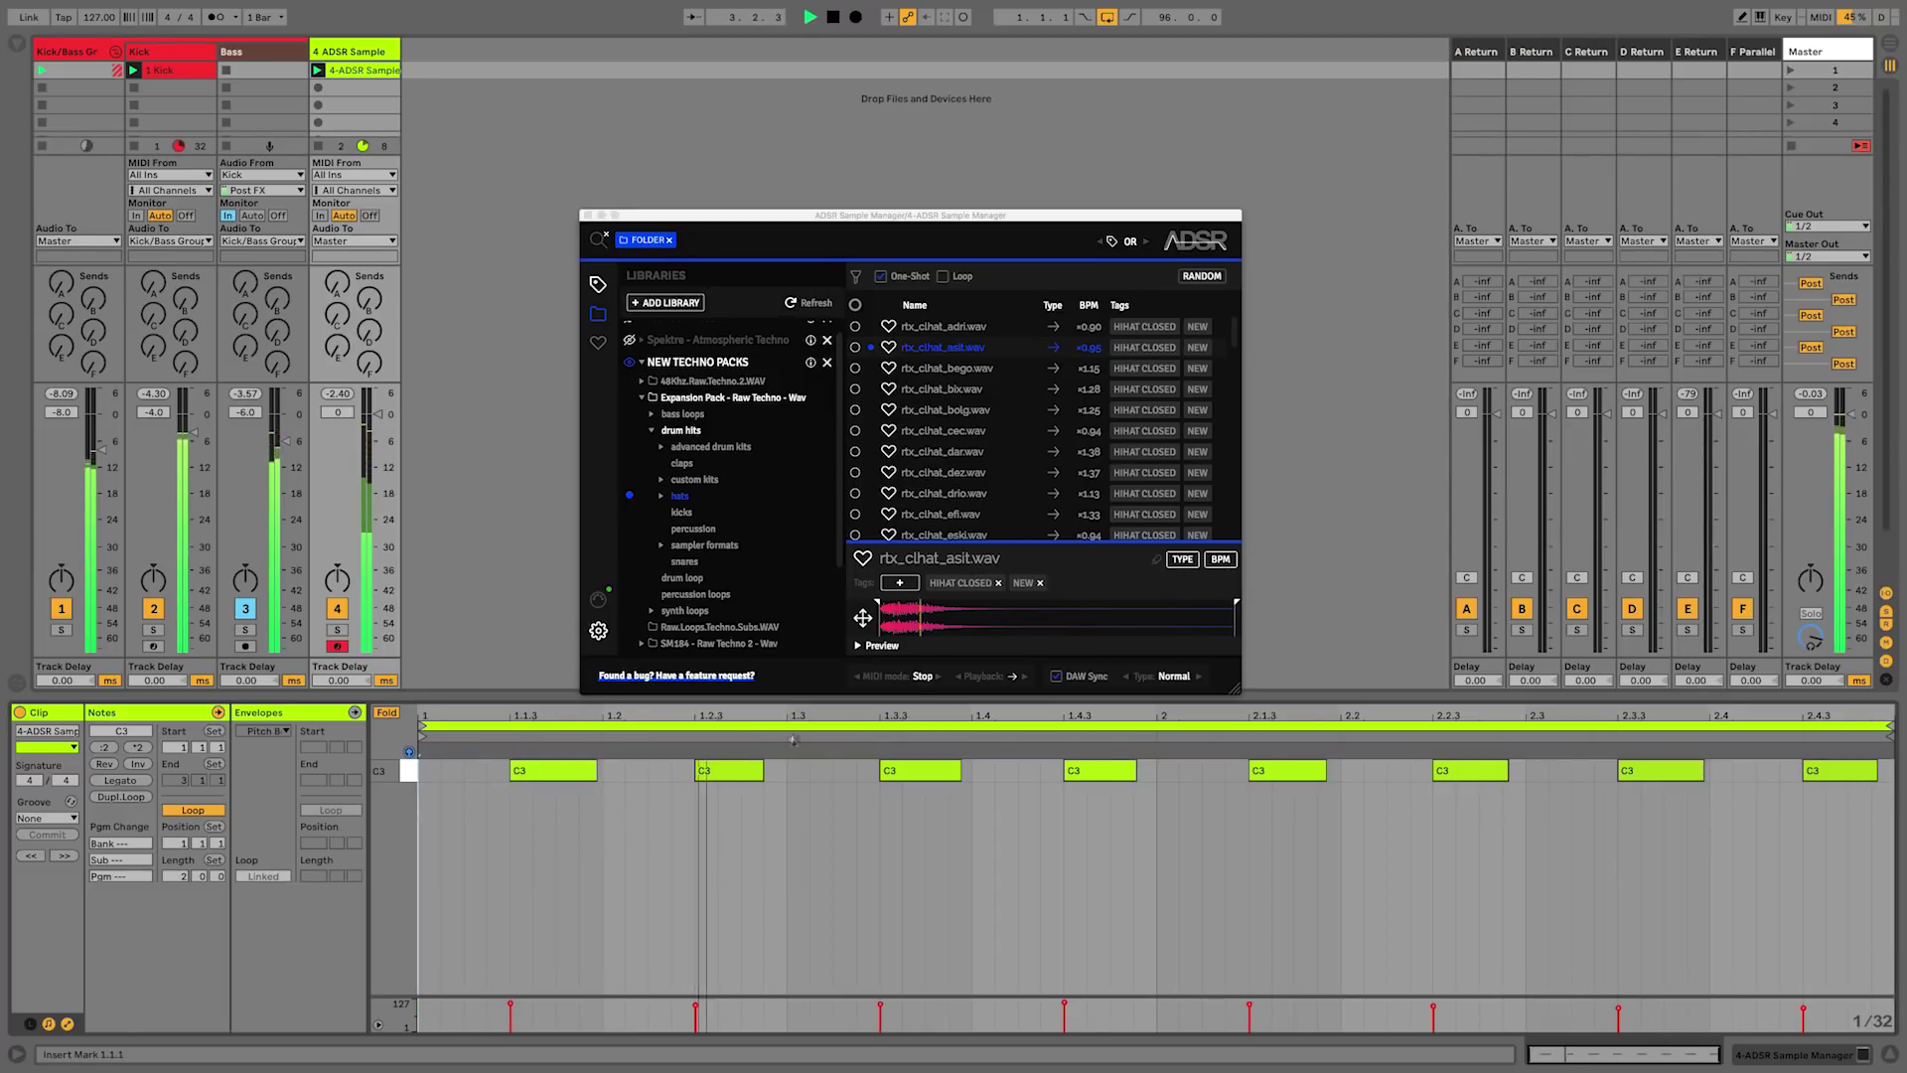
- Select the eight C3 notes, switch the sample to Loop mode, and lengthen the first C3 note
left_click_drag(507, 785, 1820, 775)
key("space")
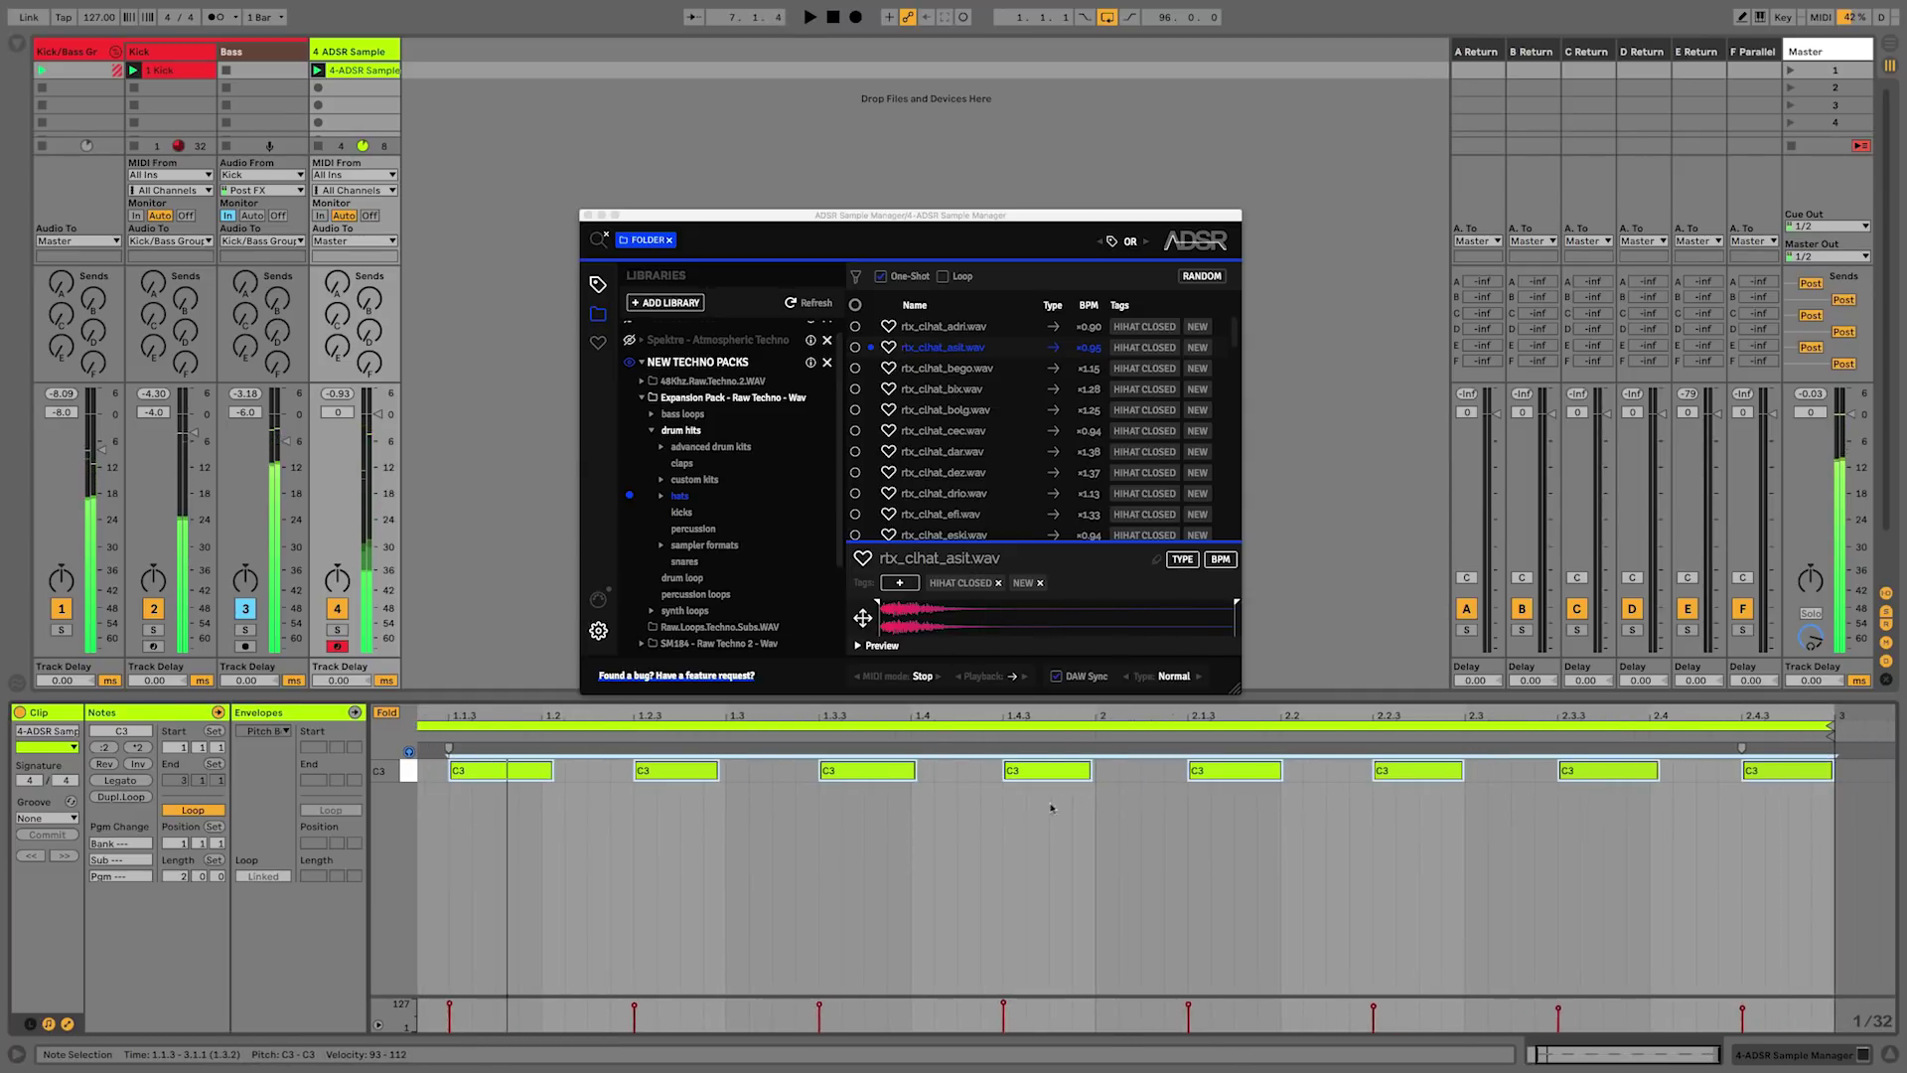
left_click(937, 679)
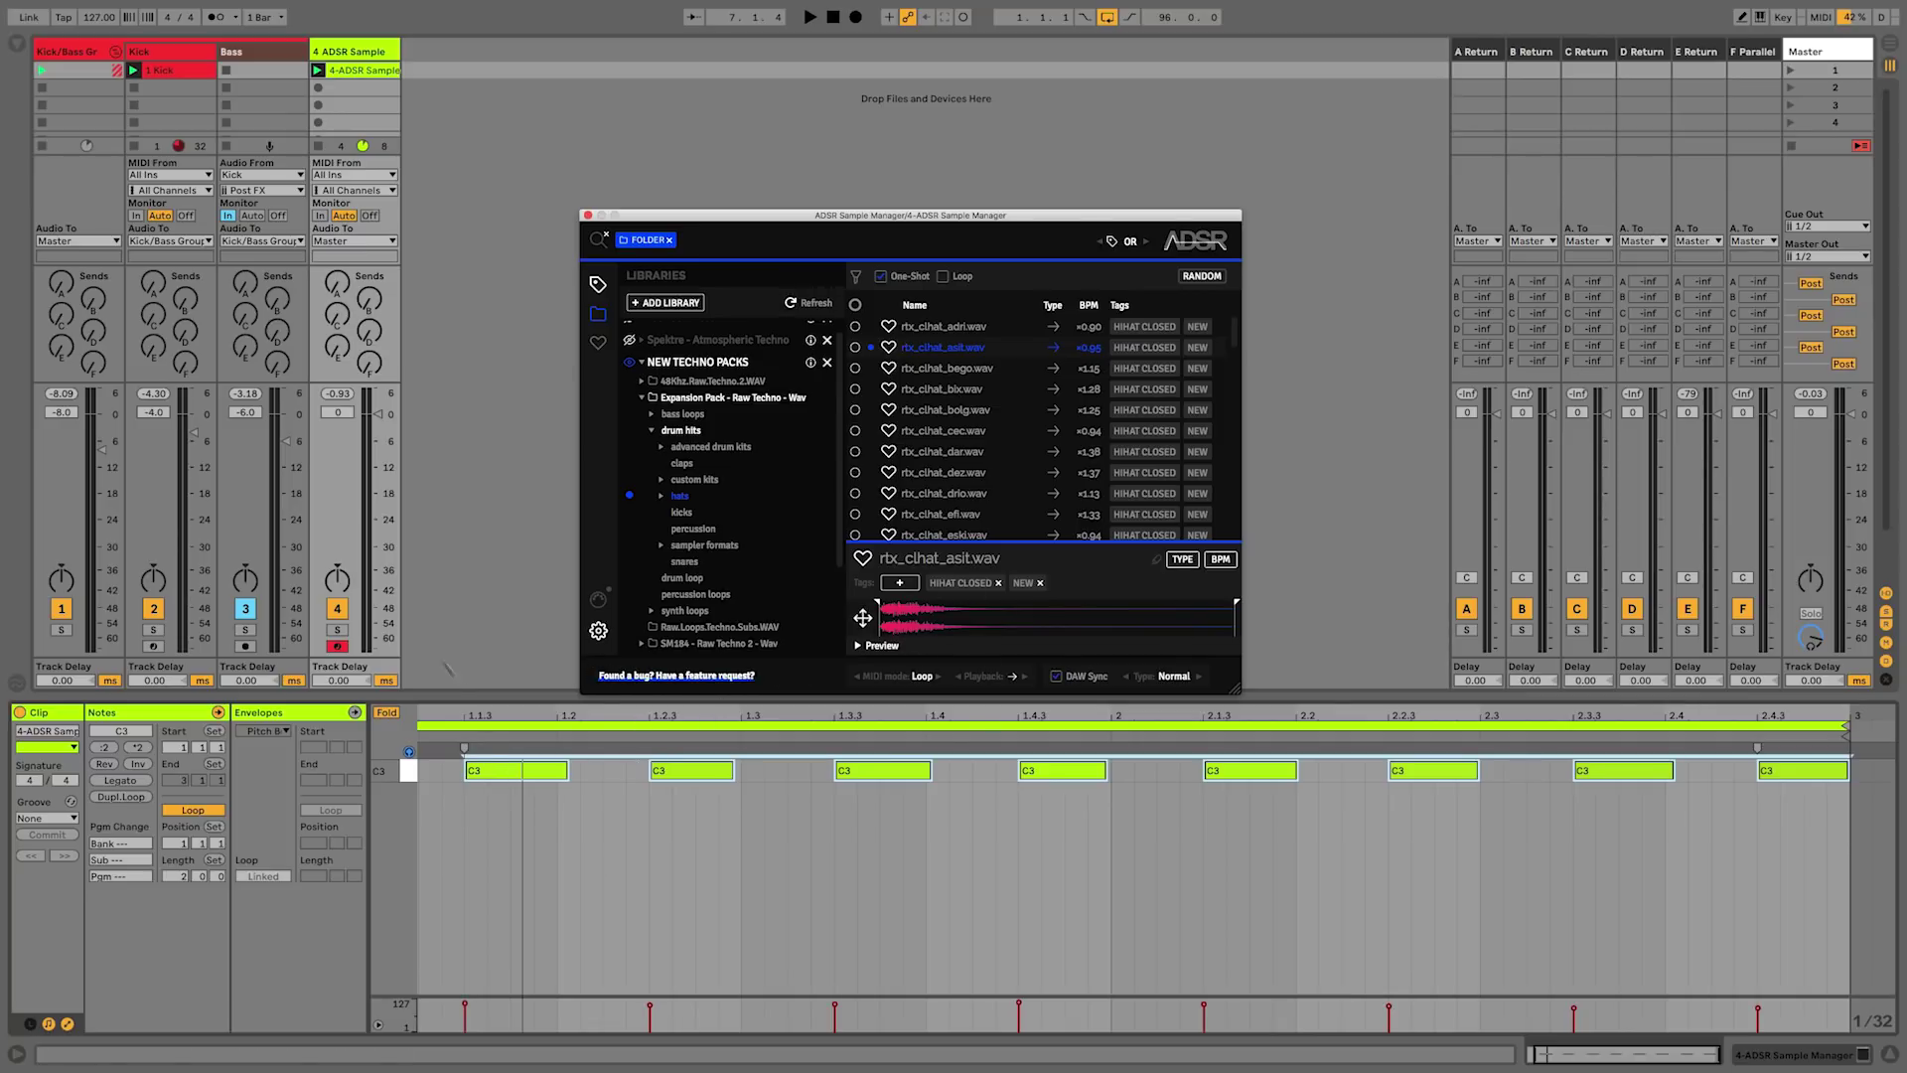
scroll(490, 771, "left", 2)
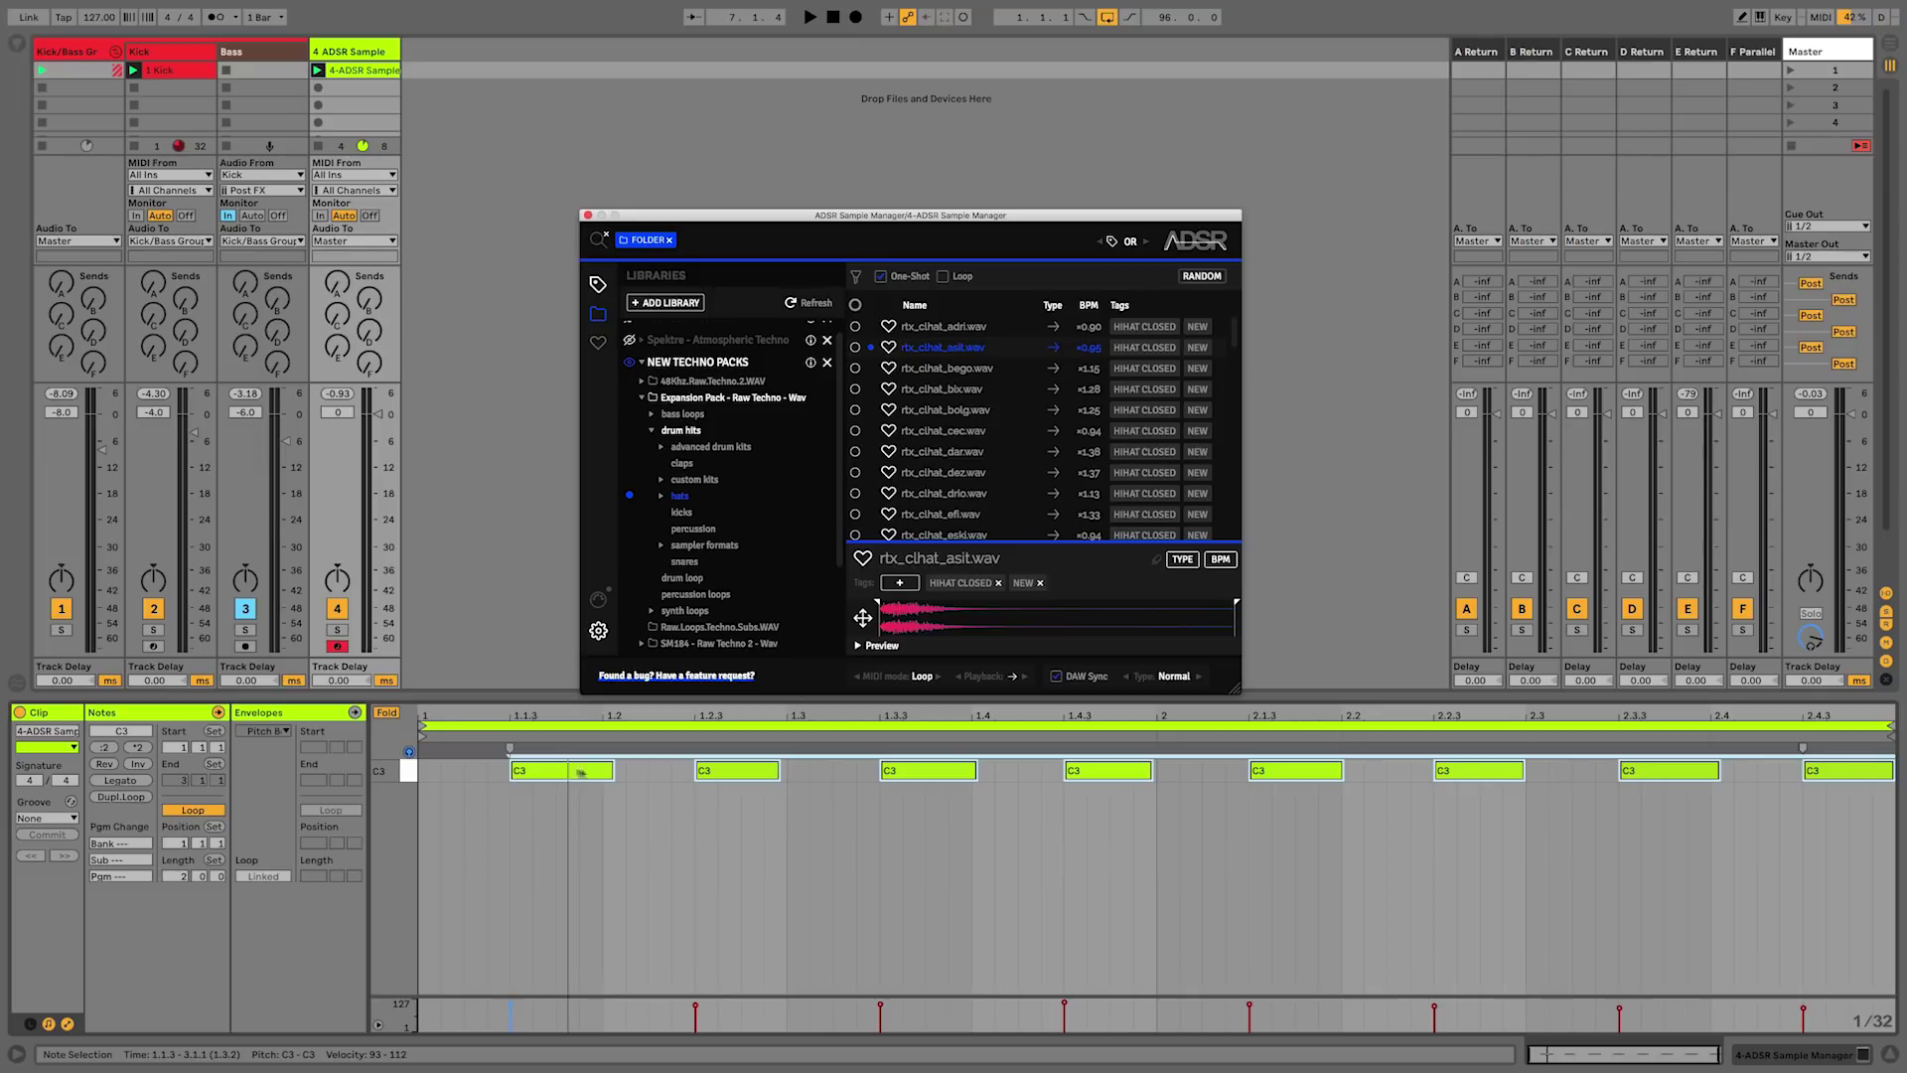
left_click(581, 775)
key("space")
left_click_drag(614, 771, 683, 770)
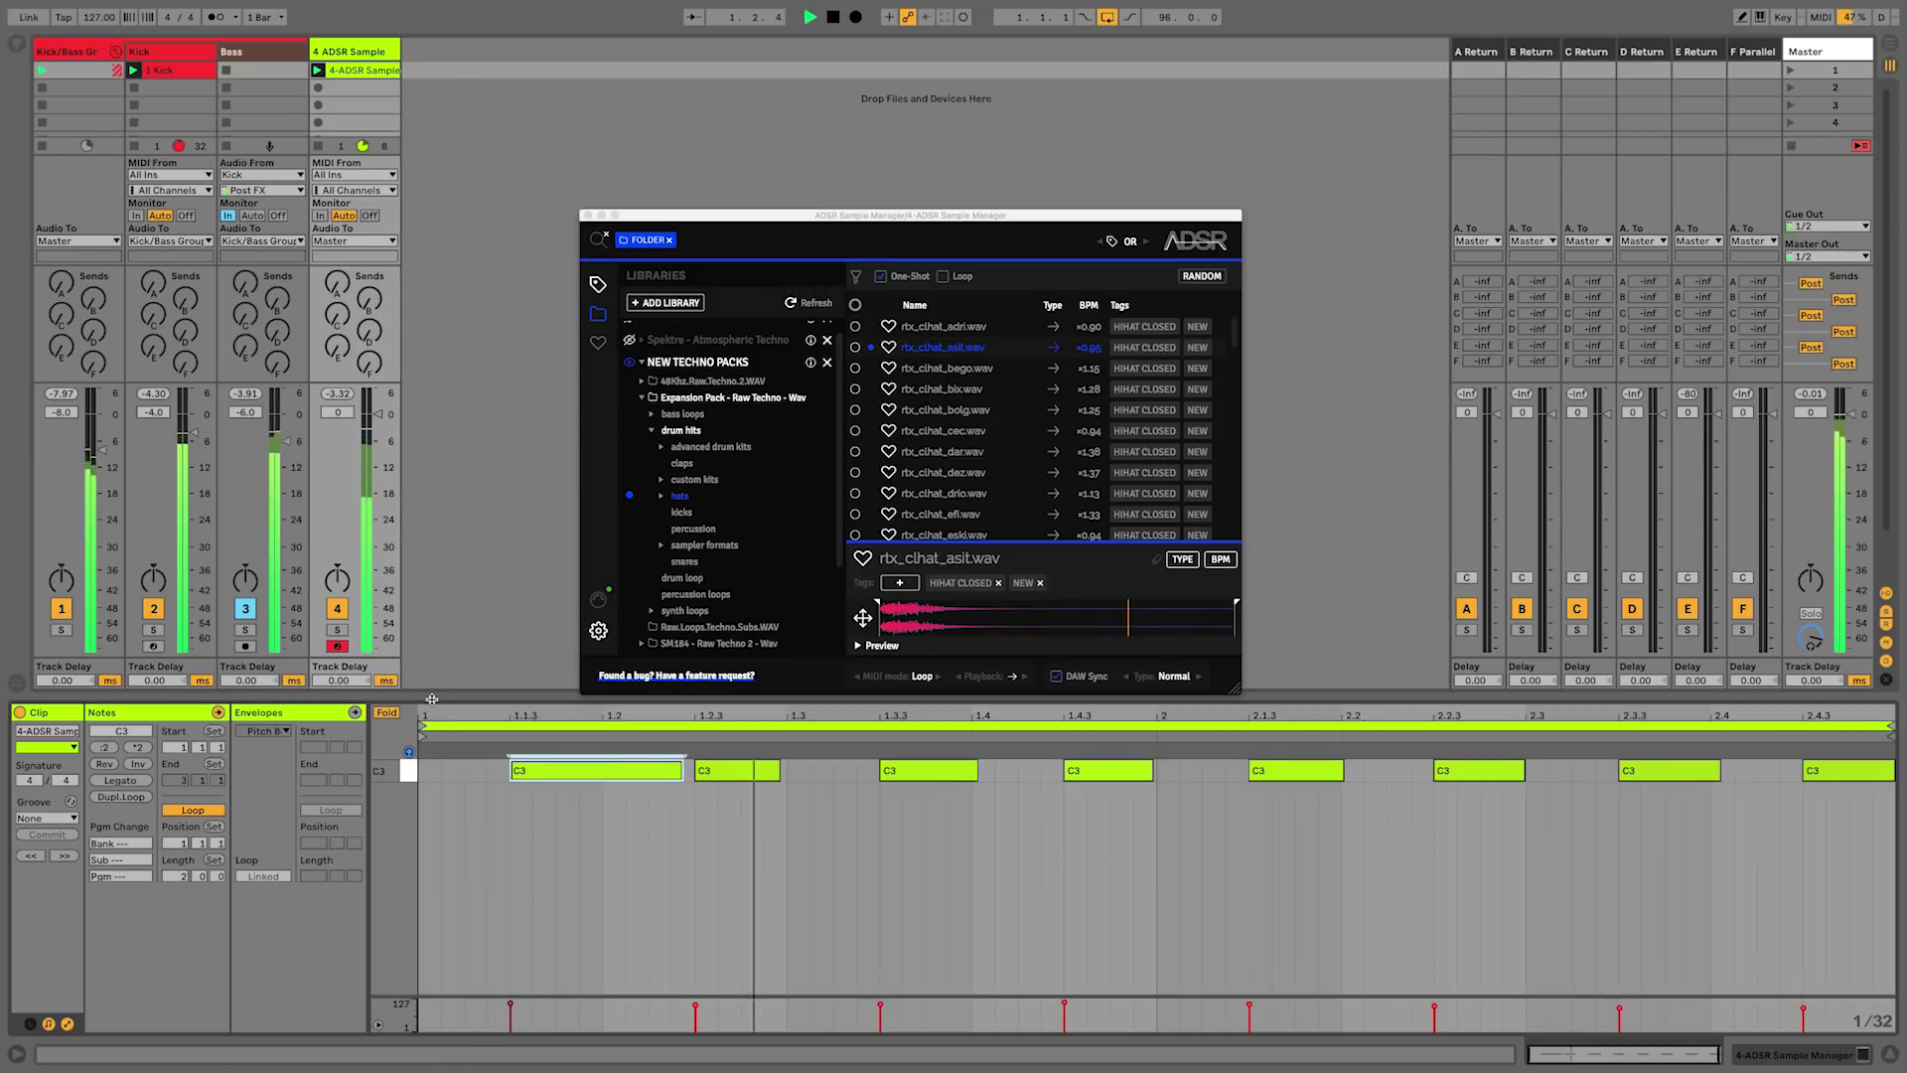
key("space")
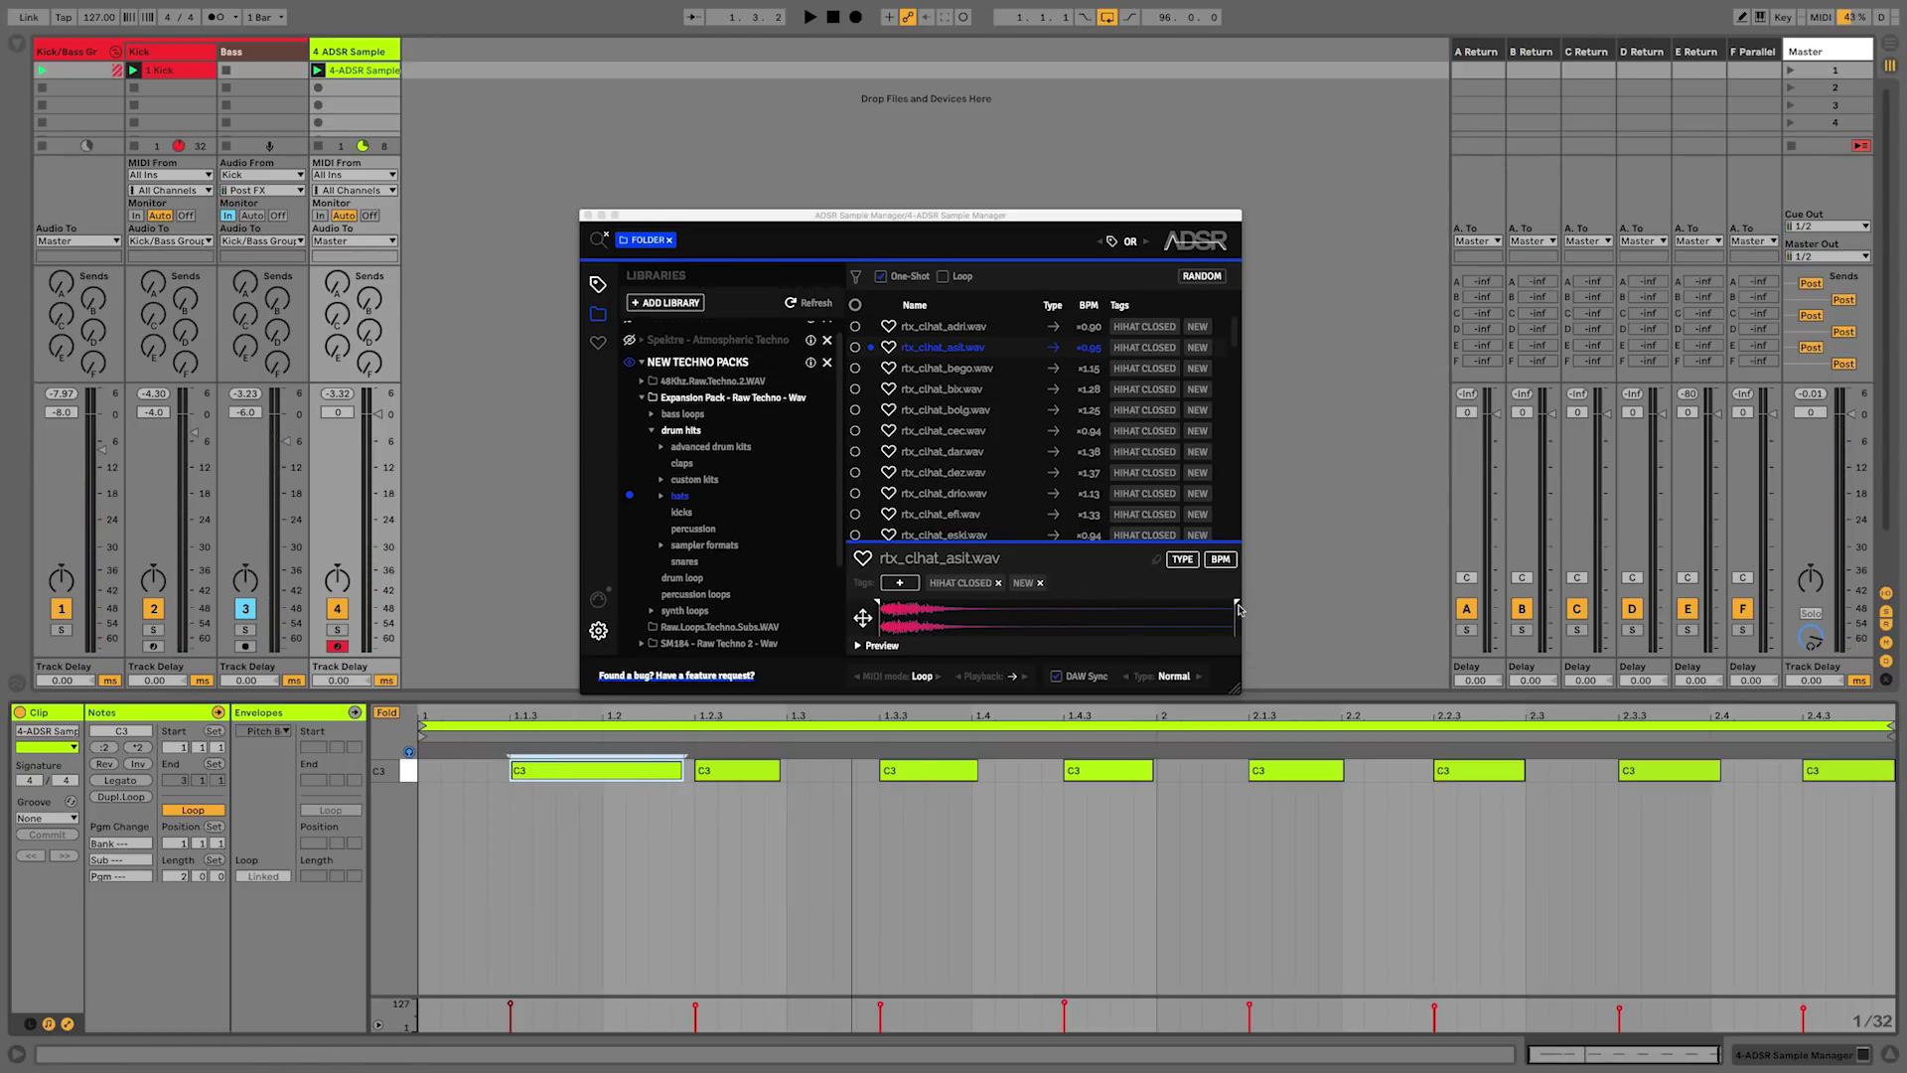
- Pull the sample's end point earlier, fine-tune it by ear, and send track 4 to Distant Verb at -11.4 dB
left_click_drag(1237, 605, 900, 608)
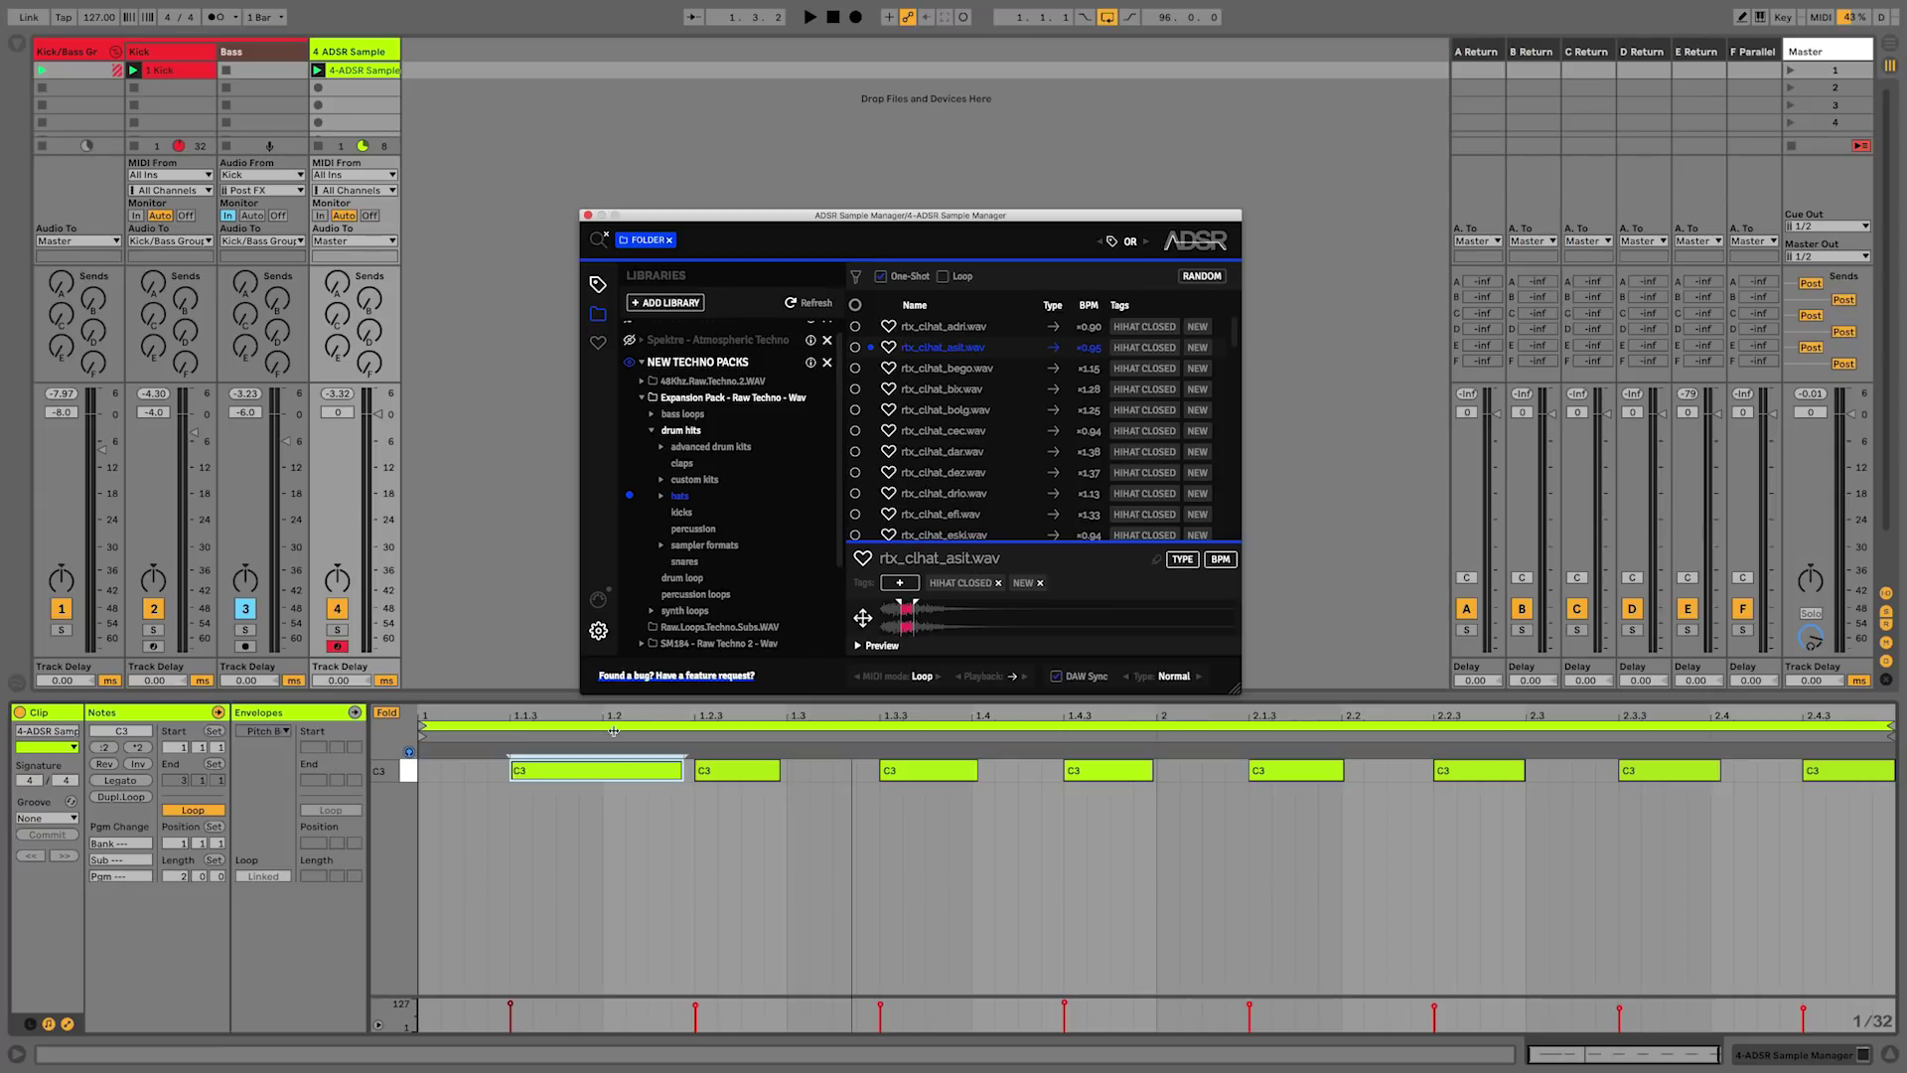
left_click(594, 766)
key("space")
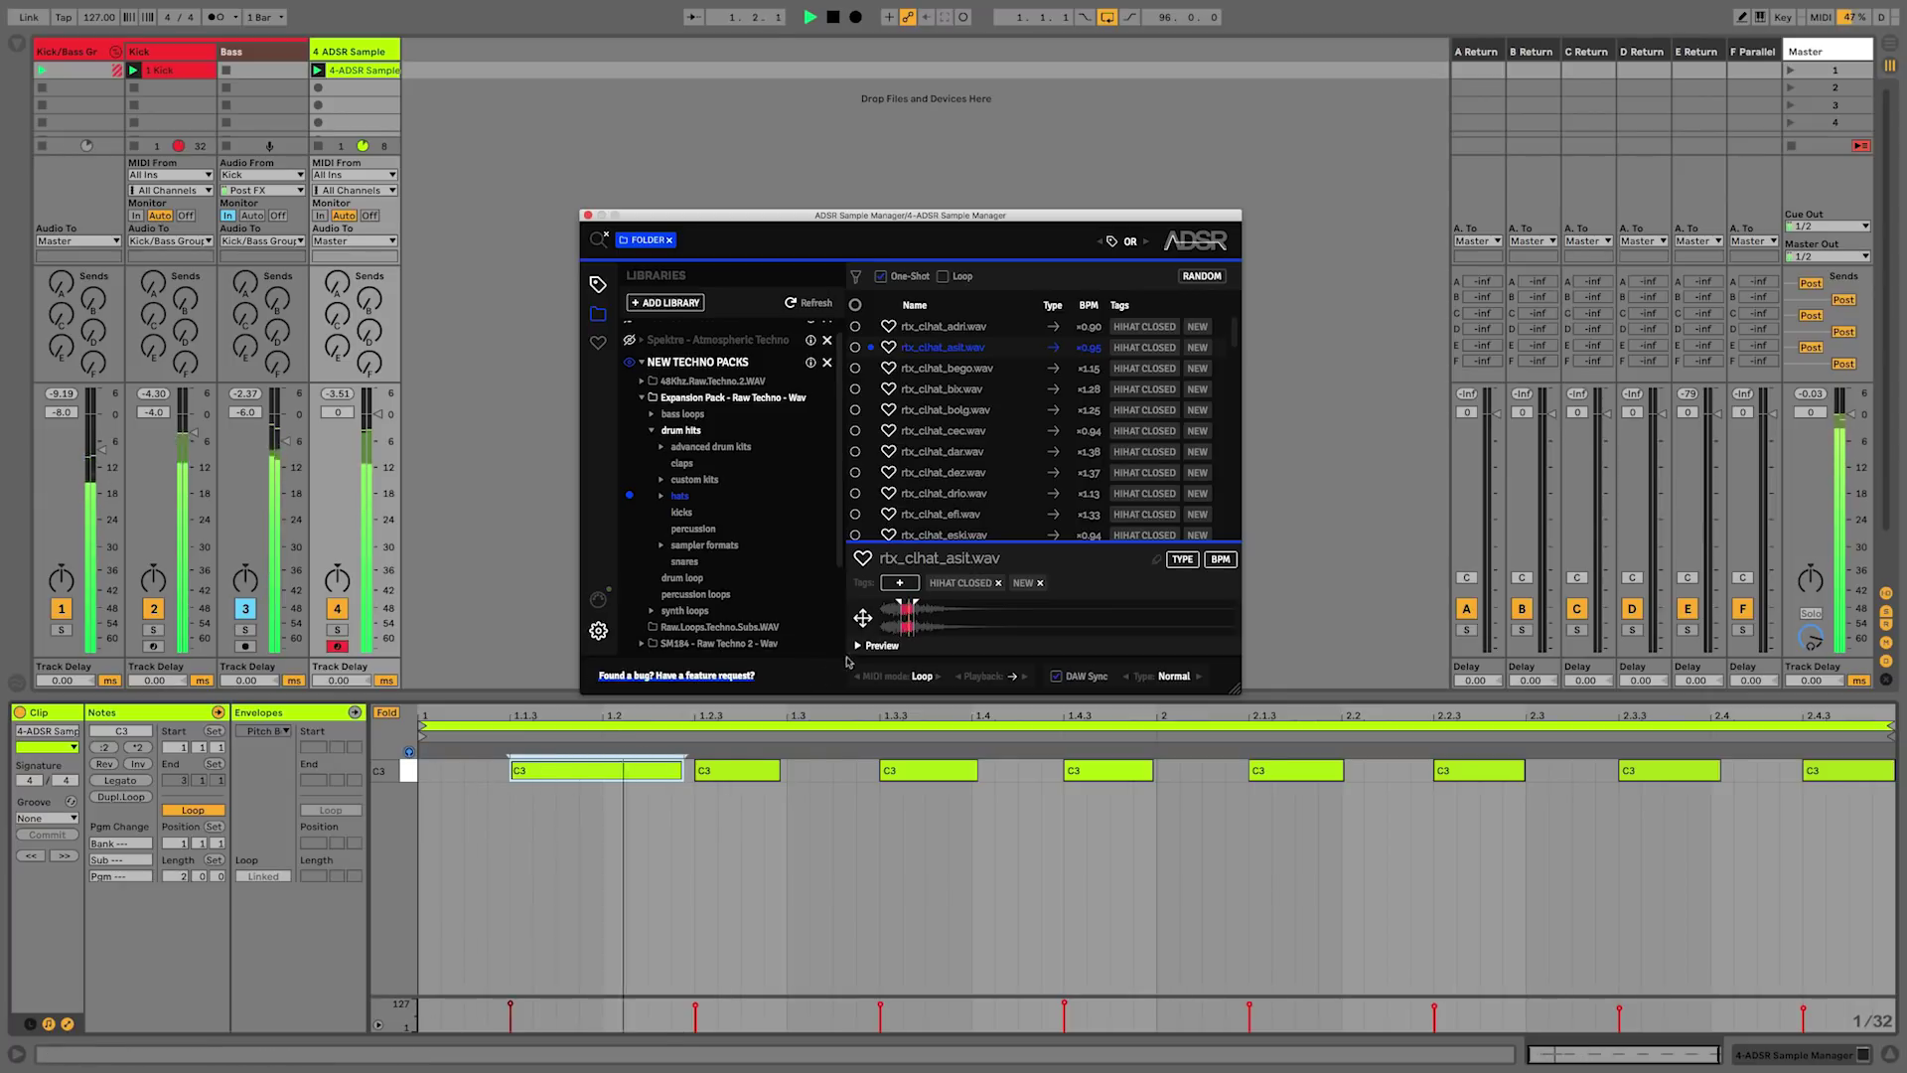
key("space")
left_click_drag(909, 604, 931, 604)
key("space")
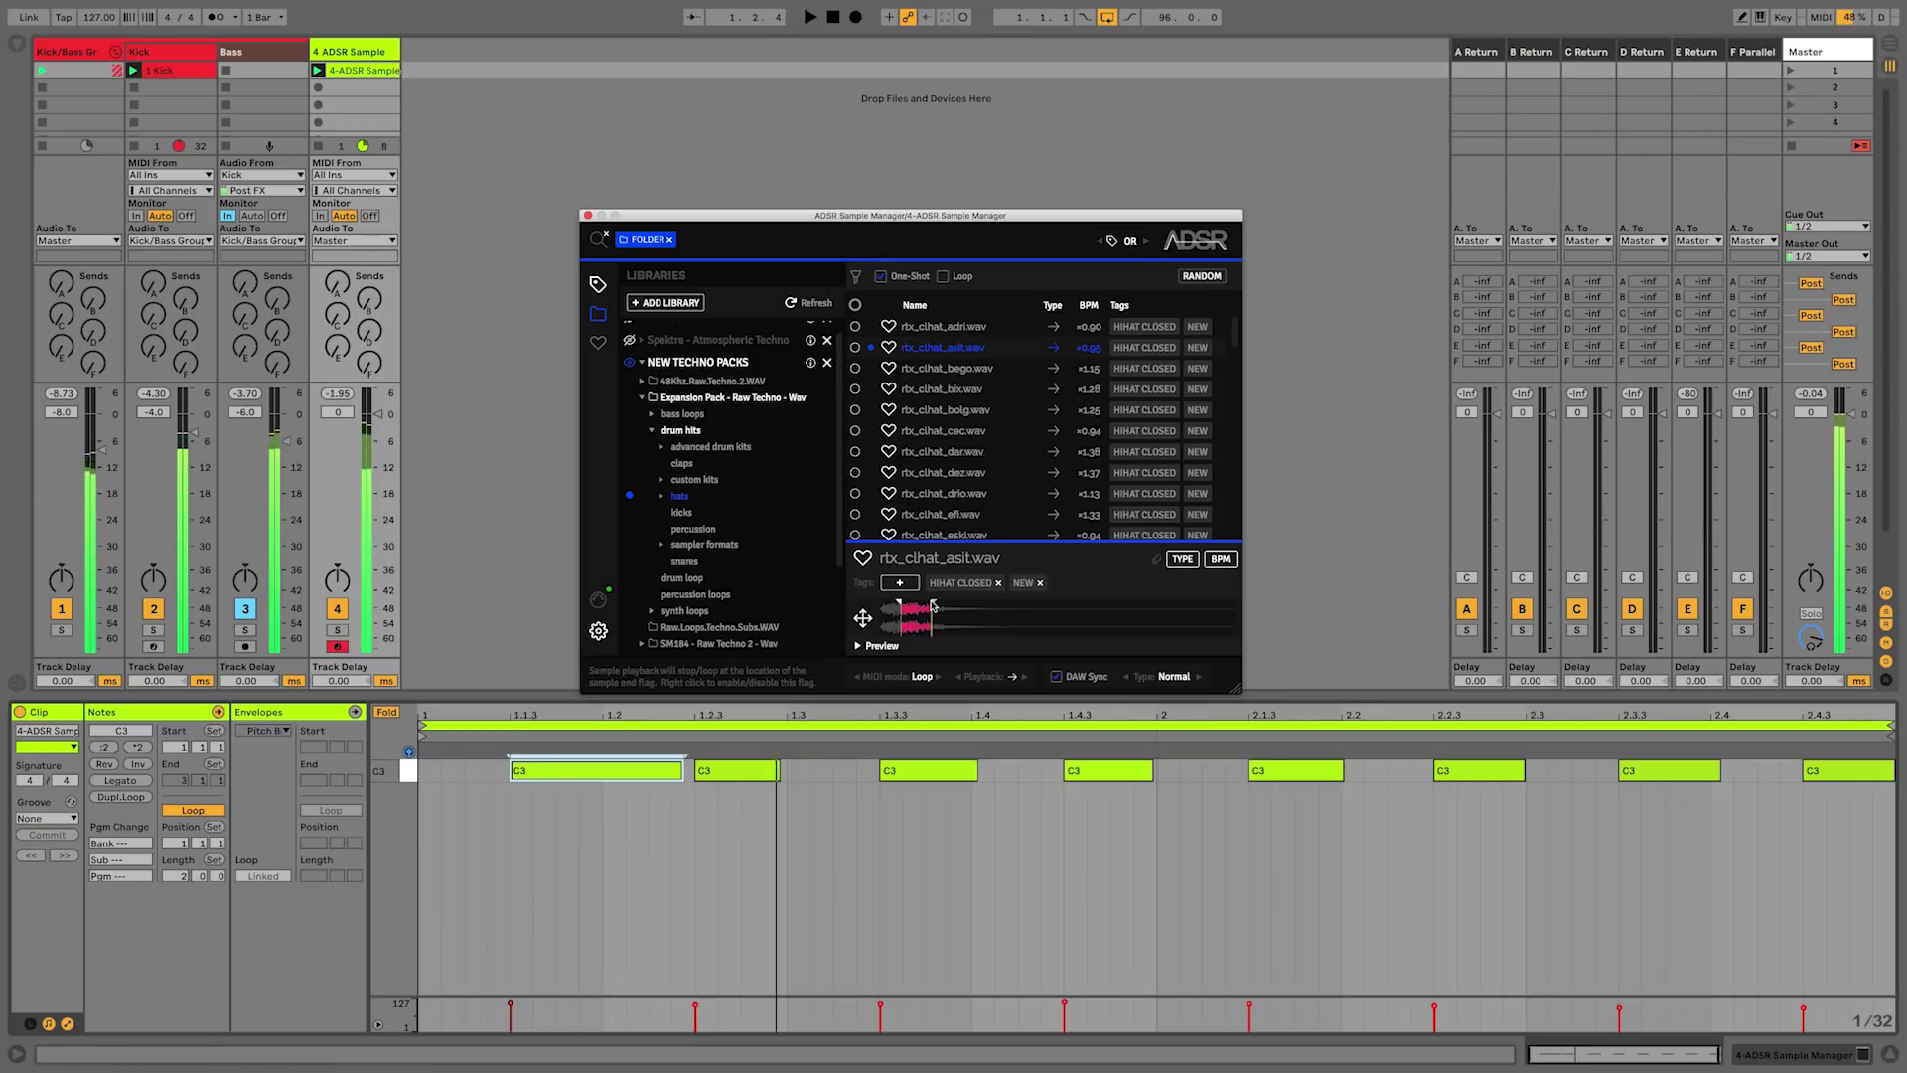
key("space")
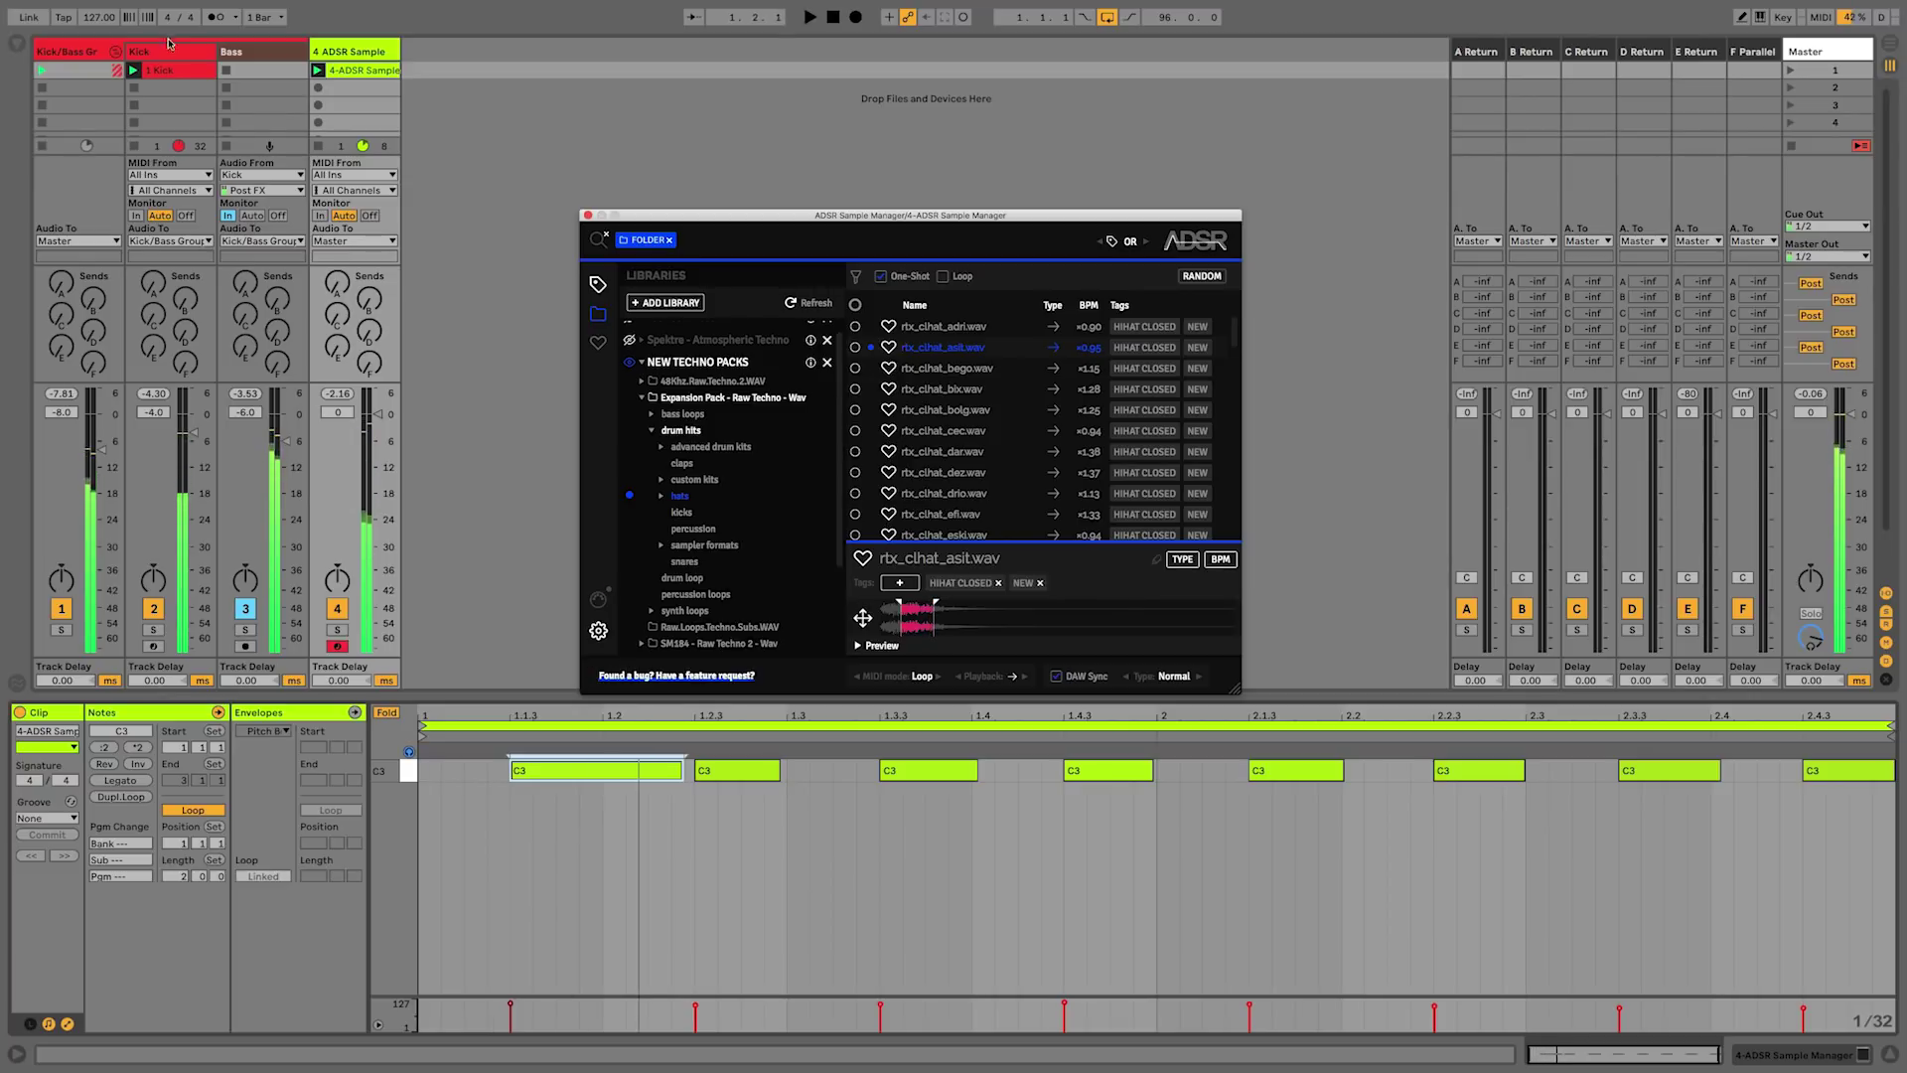
left_click_drag(332, 323, 338, 320)
key("space")
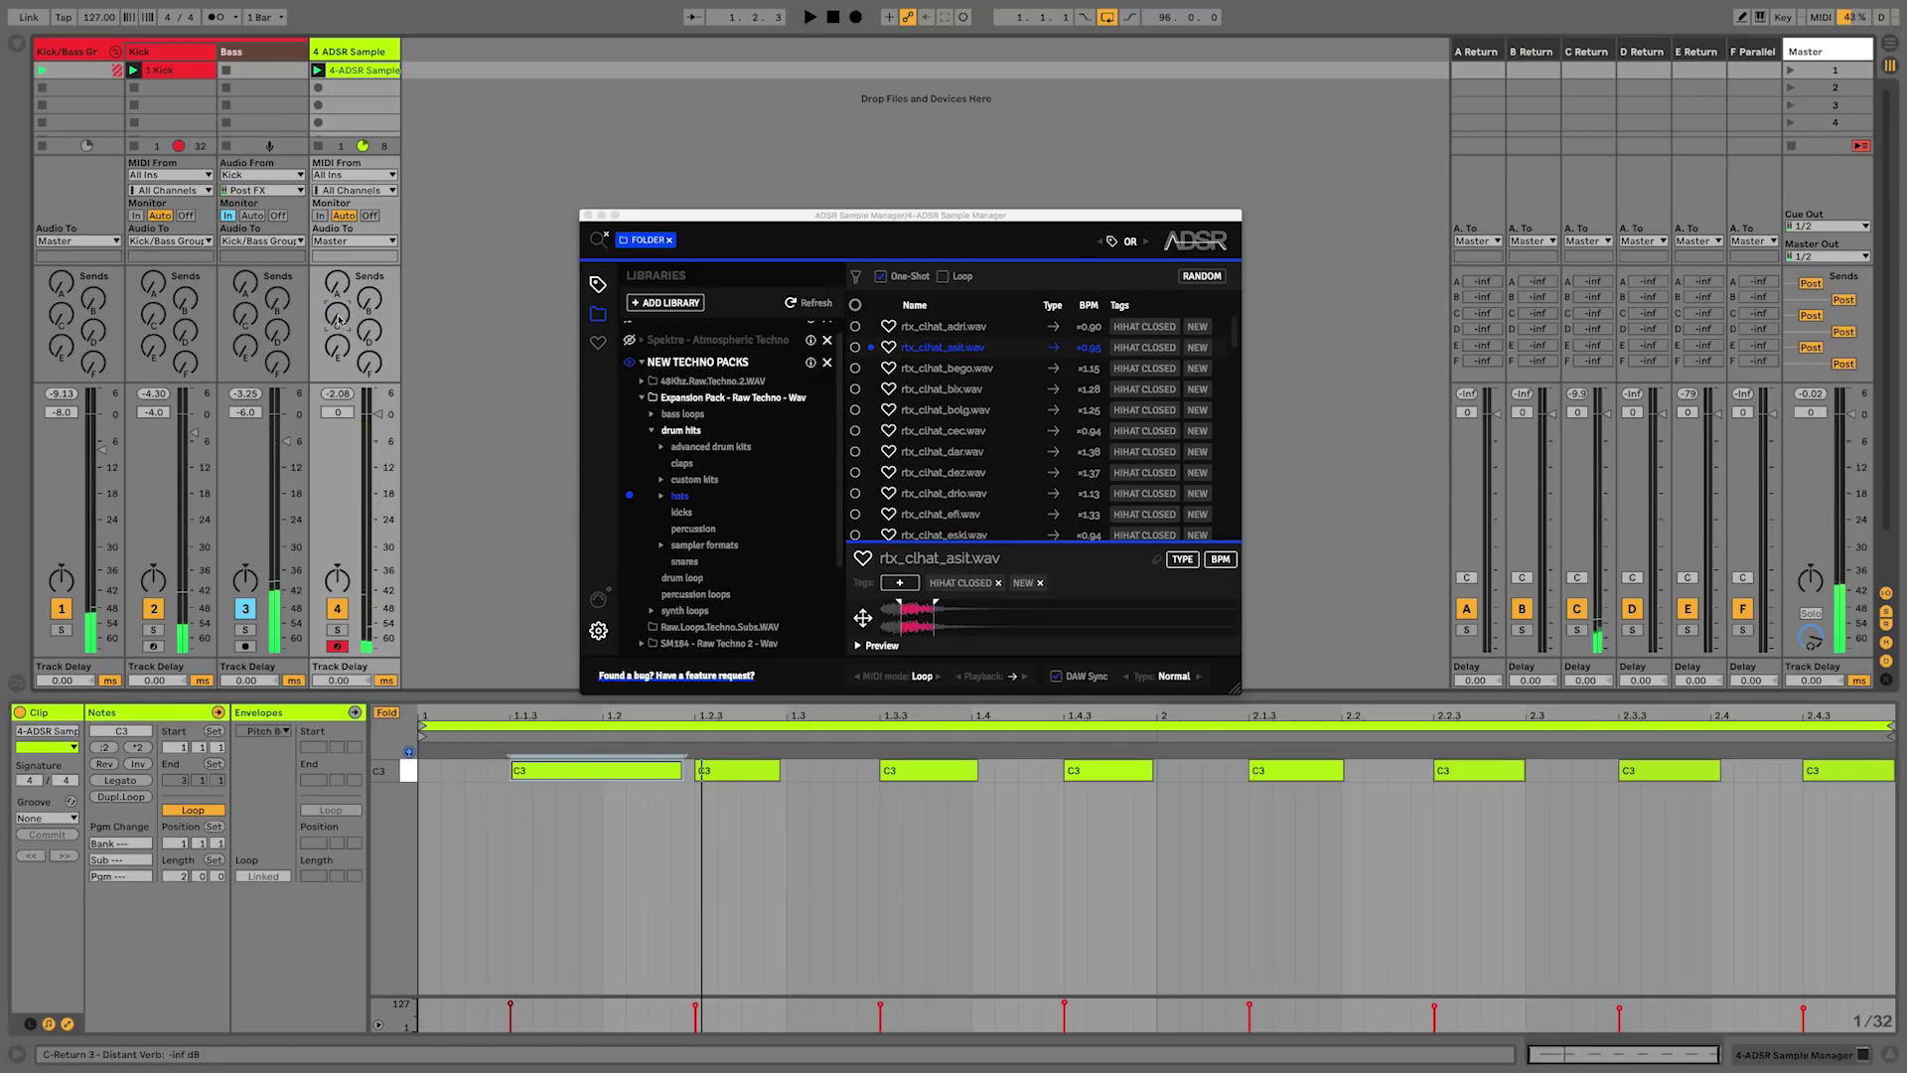
- Return the sample's MIDI mode to Stop, shorten the first C3 note again, and close ADSR Sample Manager
left_click(901, 608)
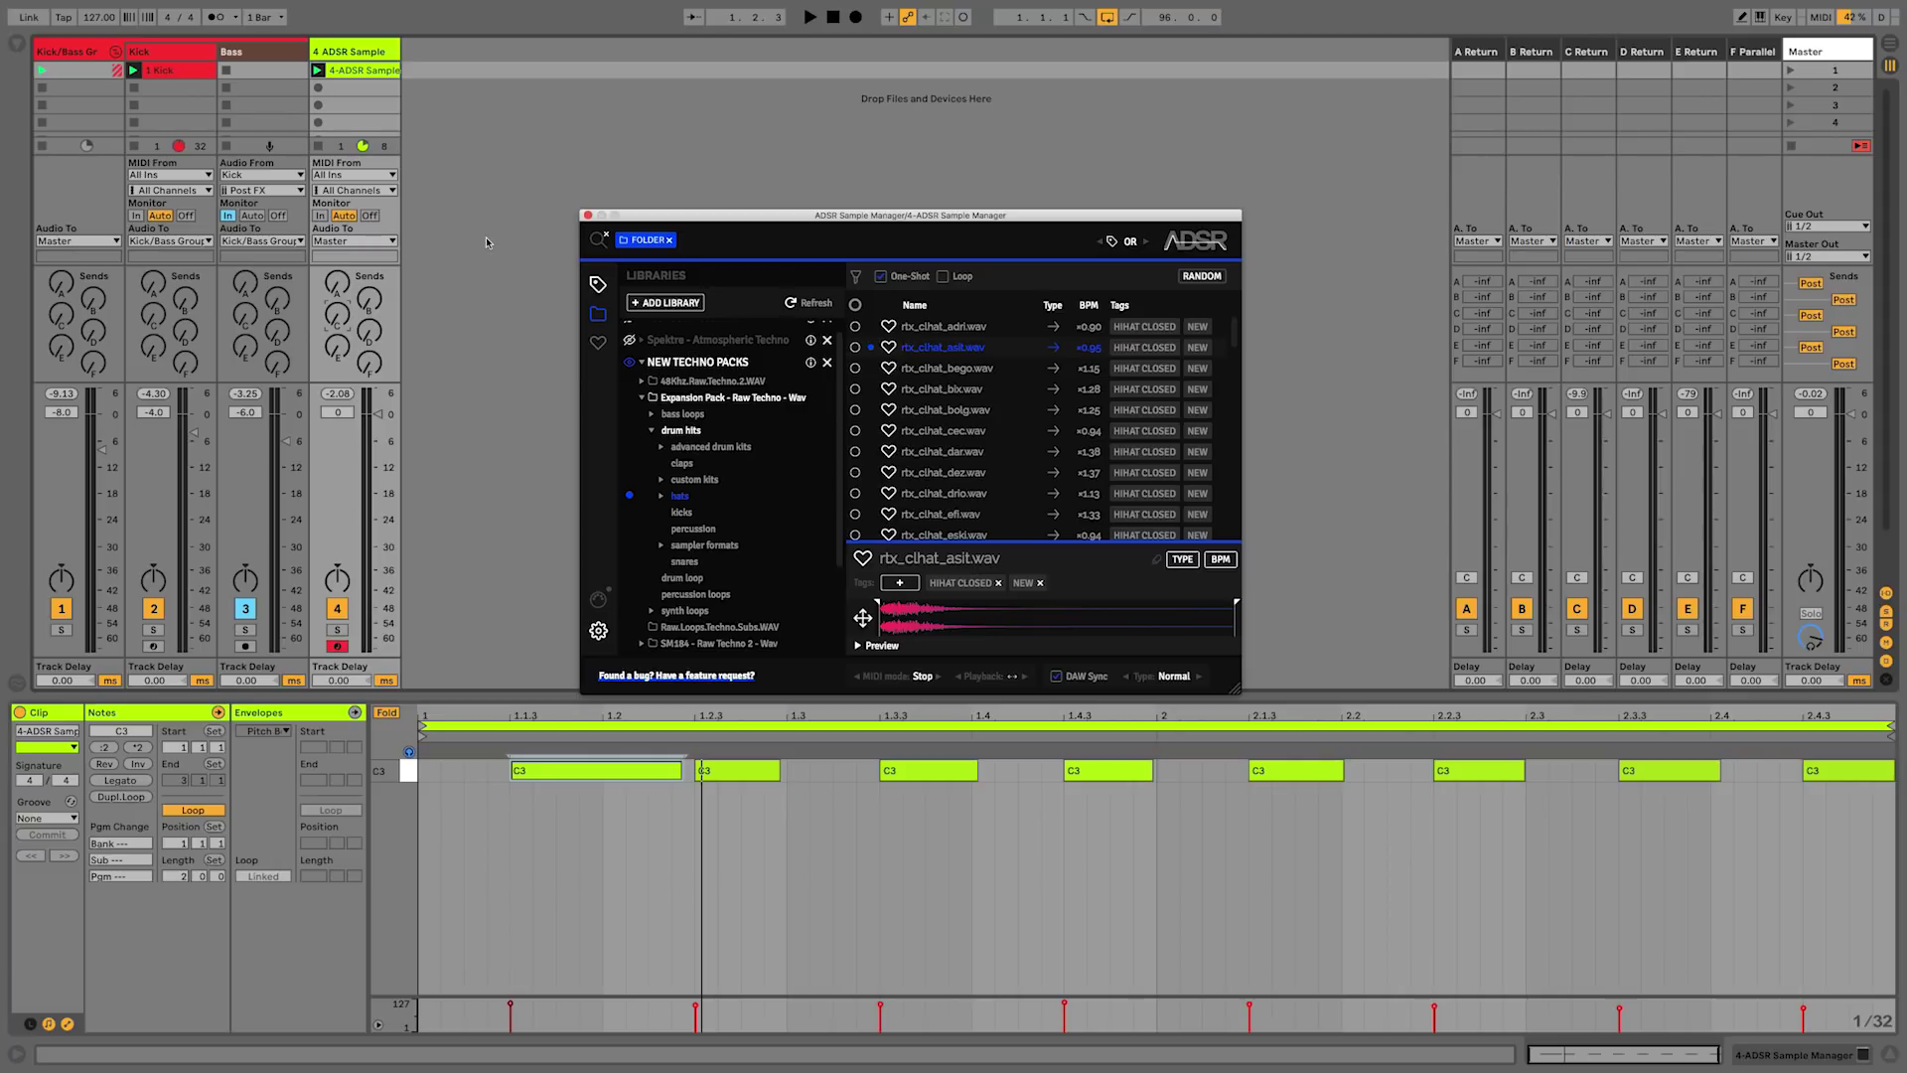
left_click(317, 70)
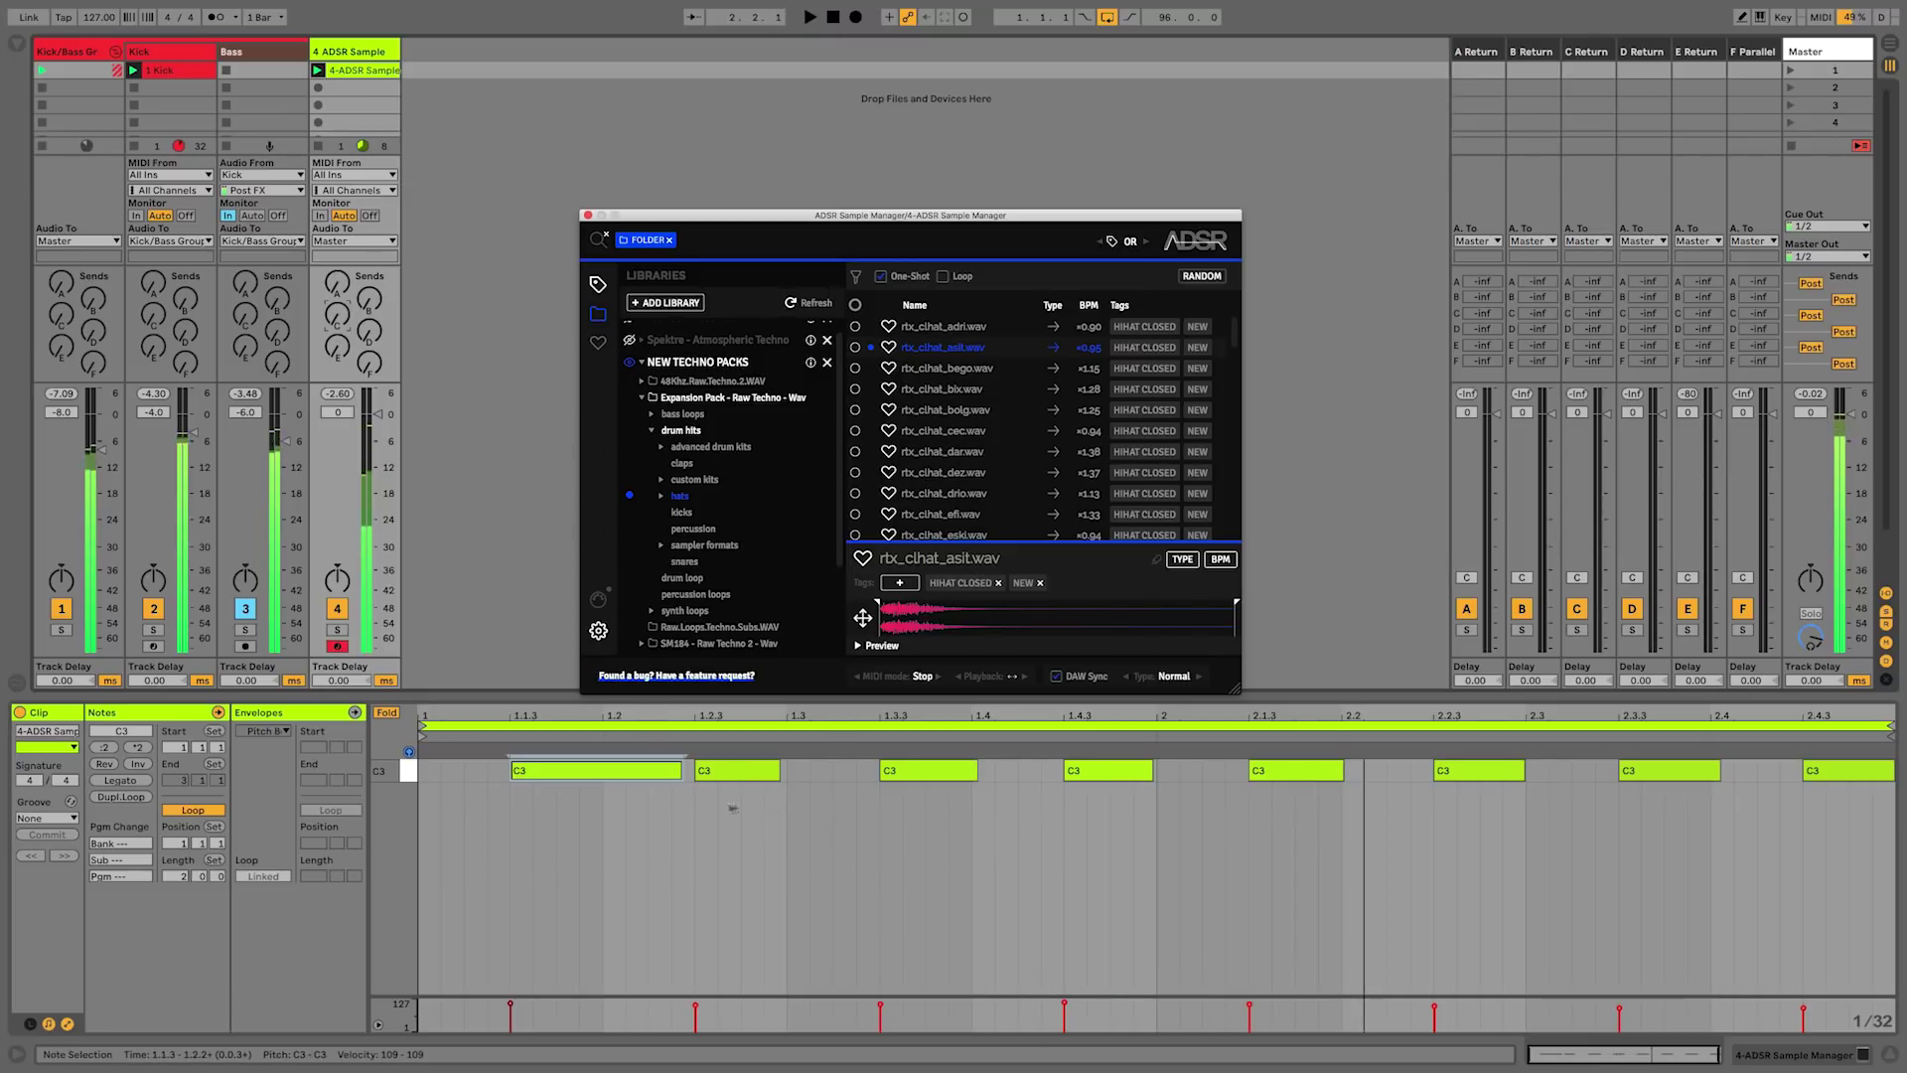
left_click(680, 770)
left_click_drag(679, 771, 602, 771)
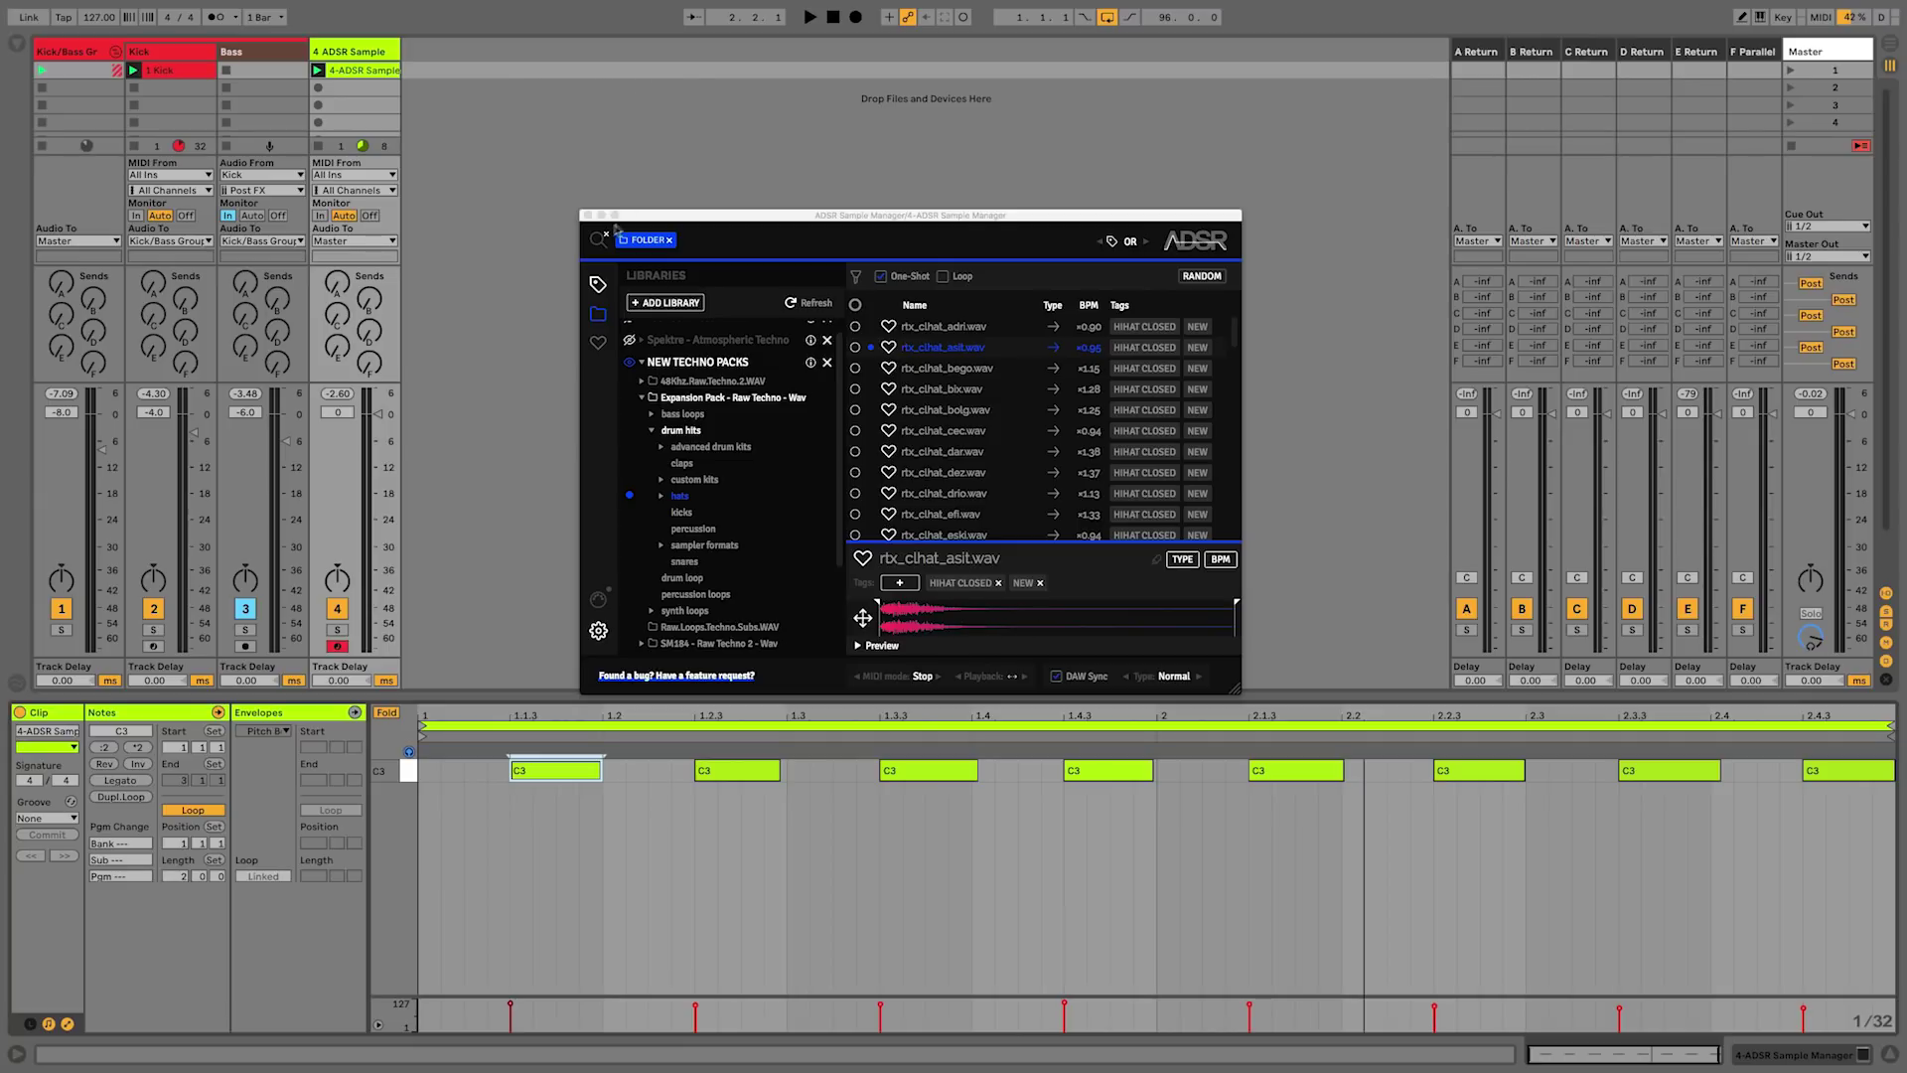
left_click(587, 216)
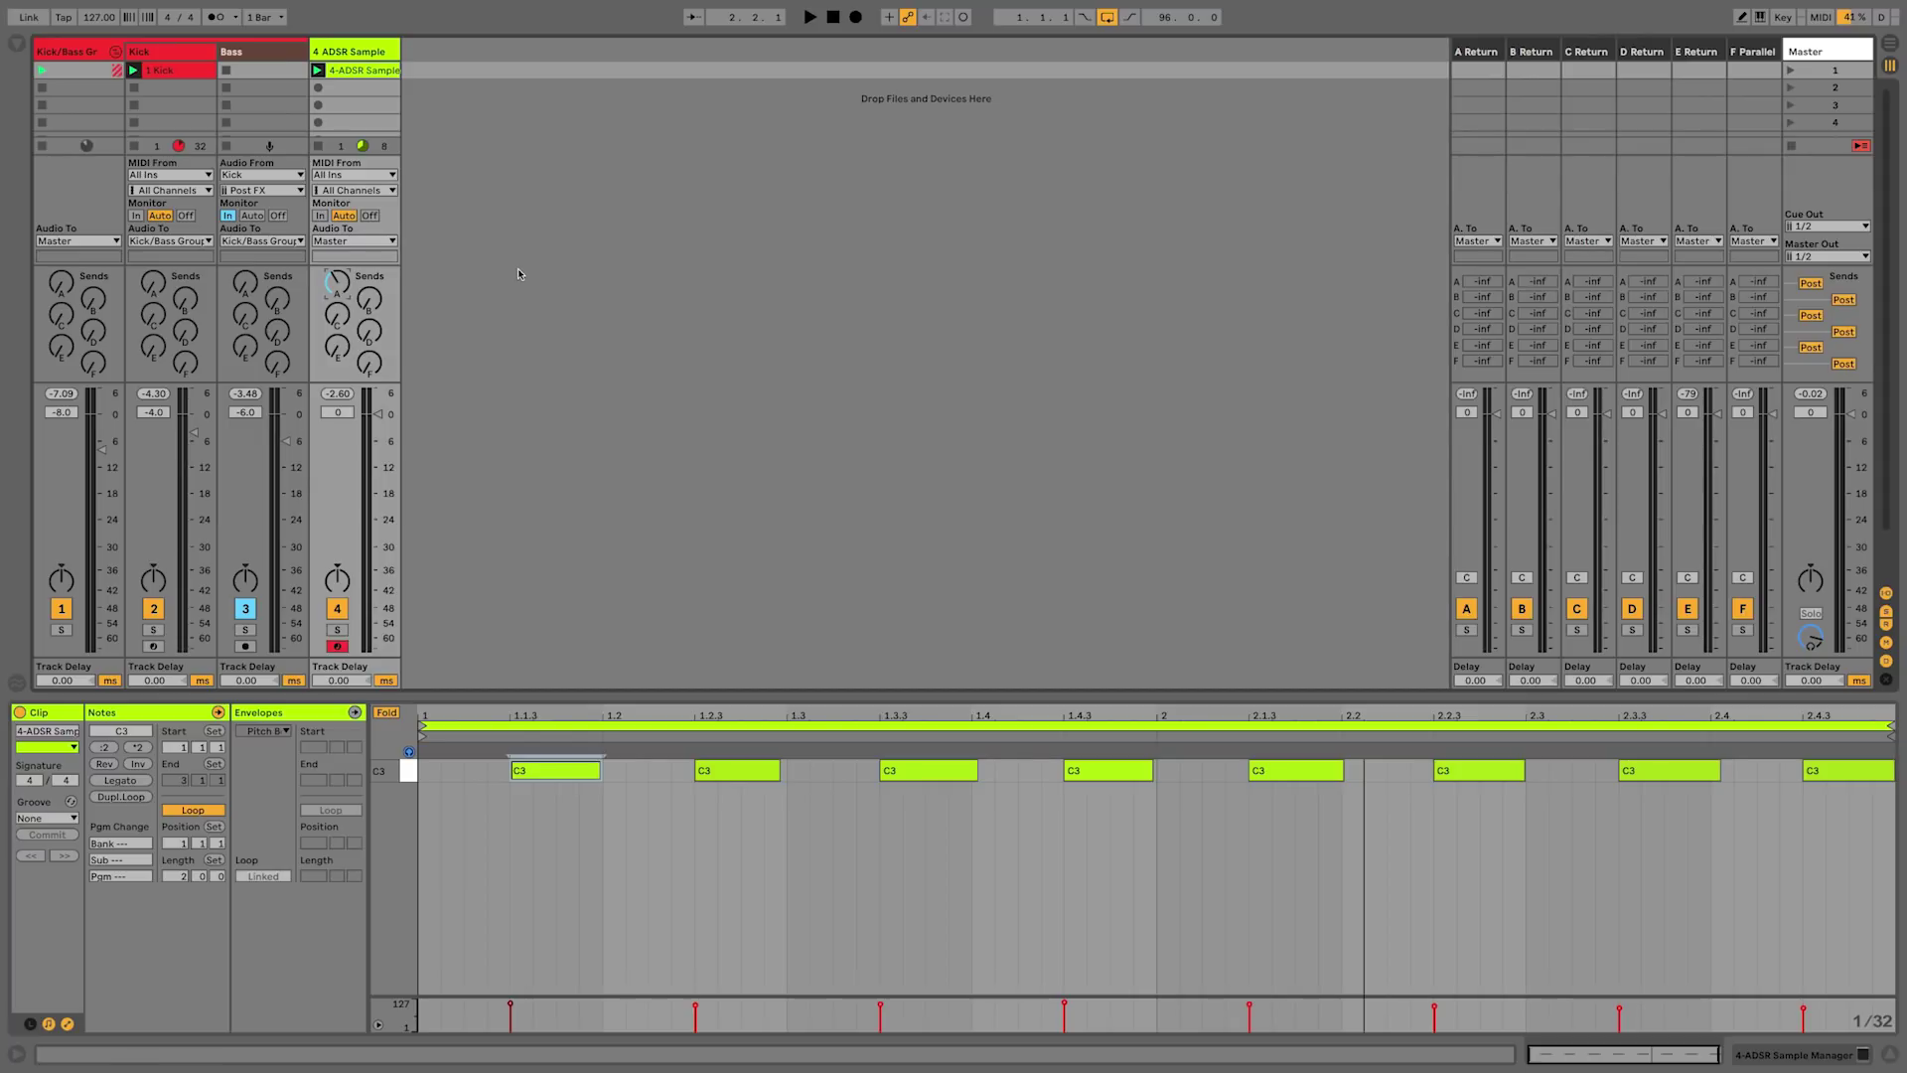
- Rename track 4 to 'Off Hat'
left_click(333, 51)
key("ctrl+r")
type("o")
type("ff Hat")
key("Return")
- Colour the Off Hat track and its clips green, then duplicate the track
right_click(332, 53)
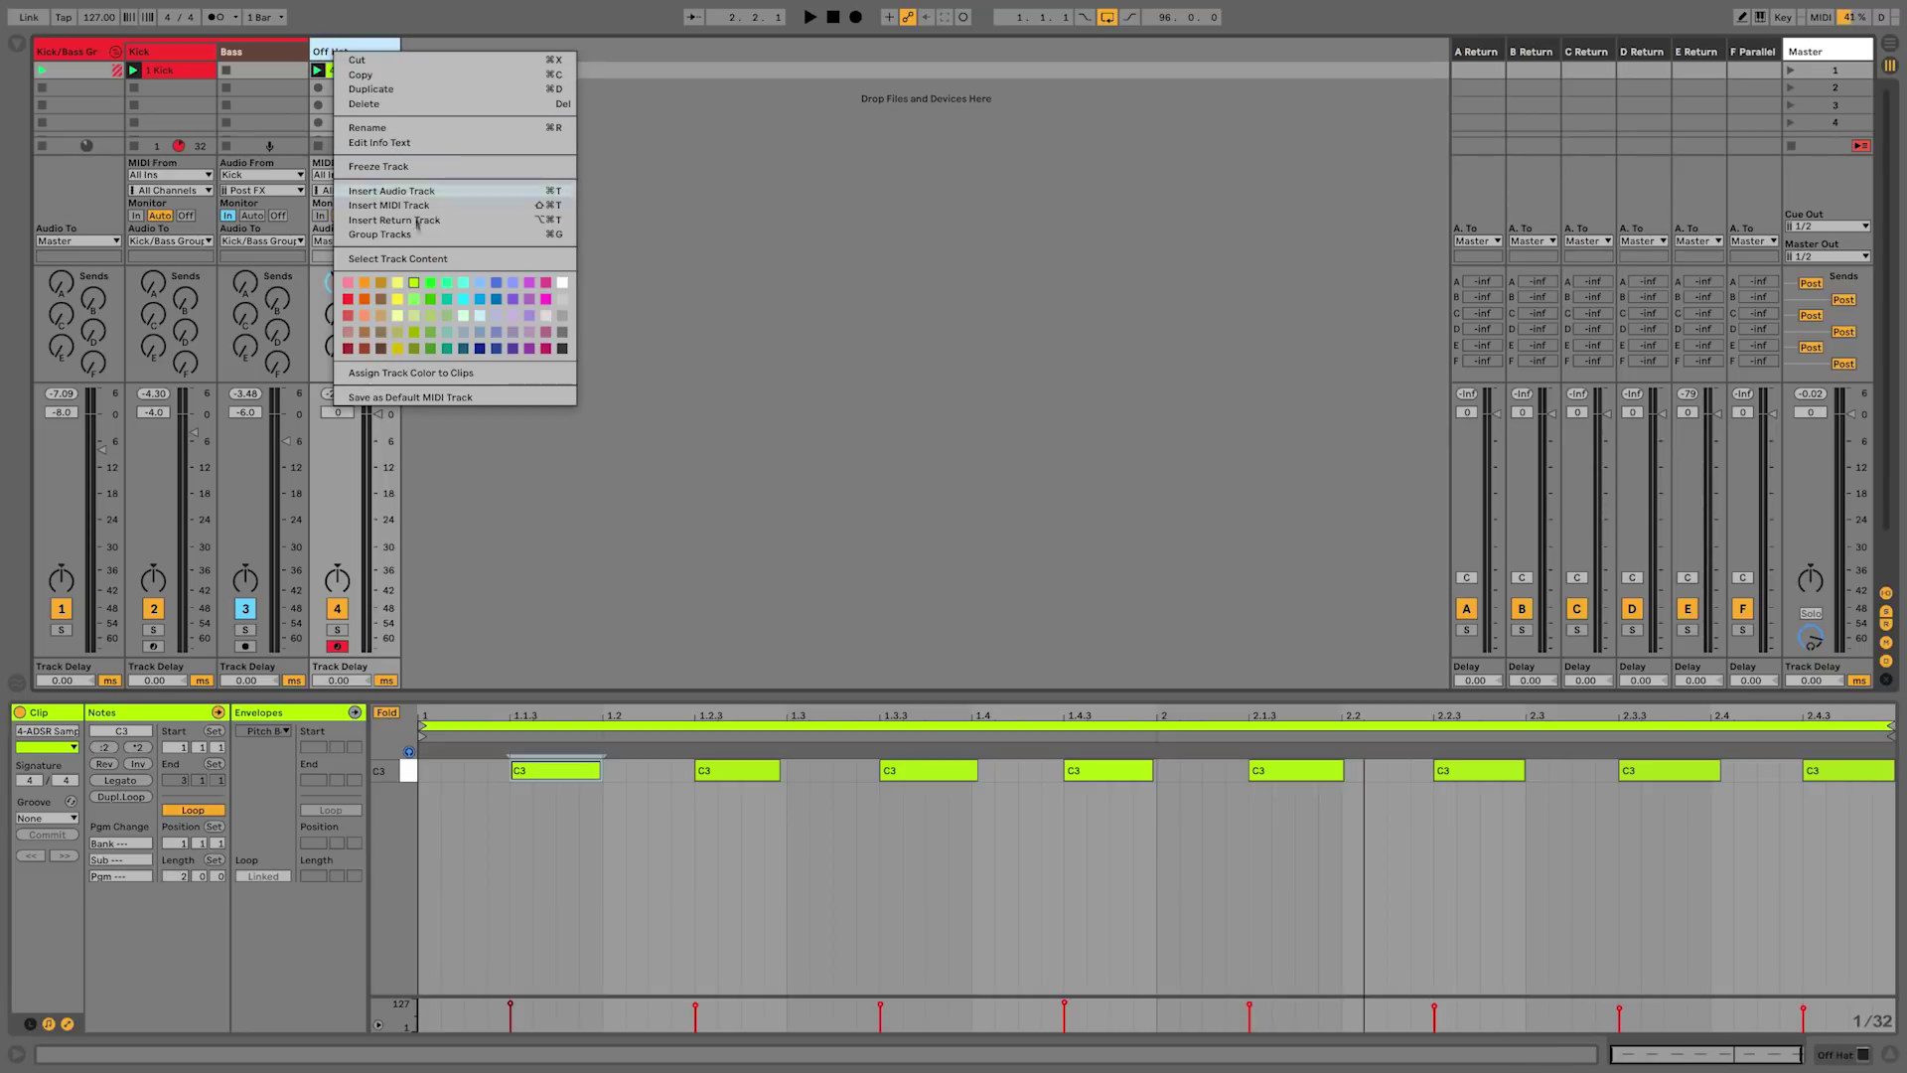
left_click(430, 281)
right_click(334, 59)
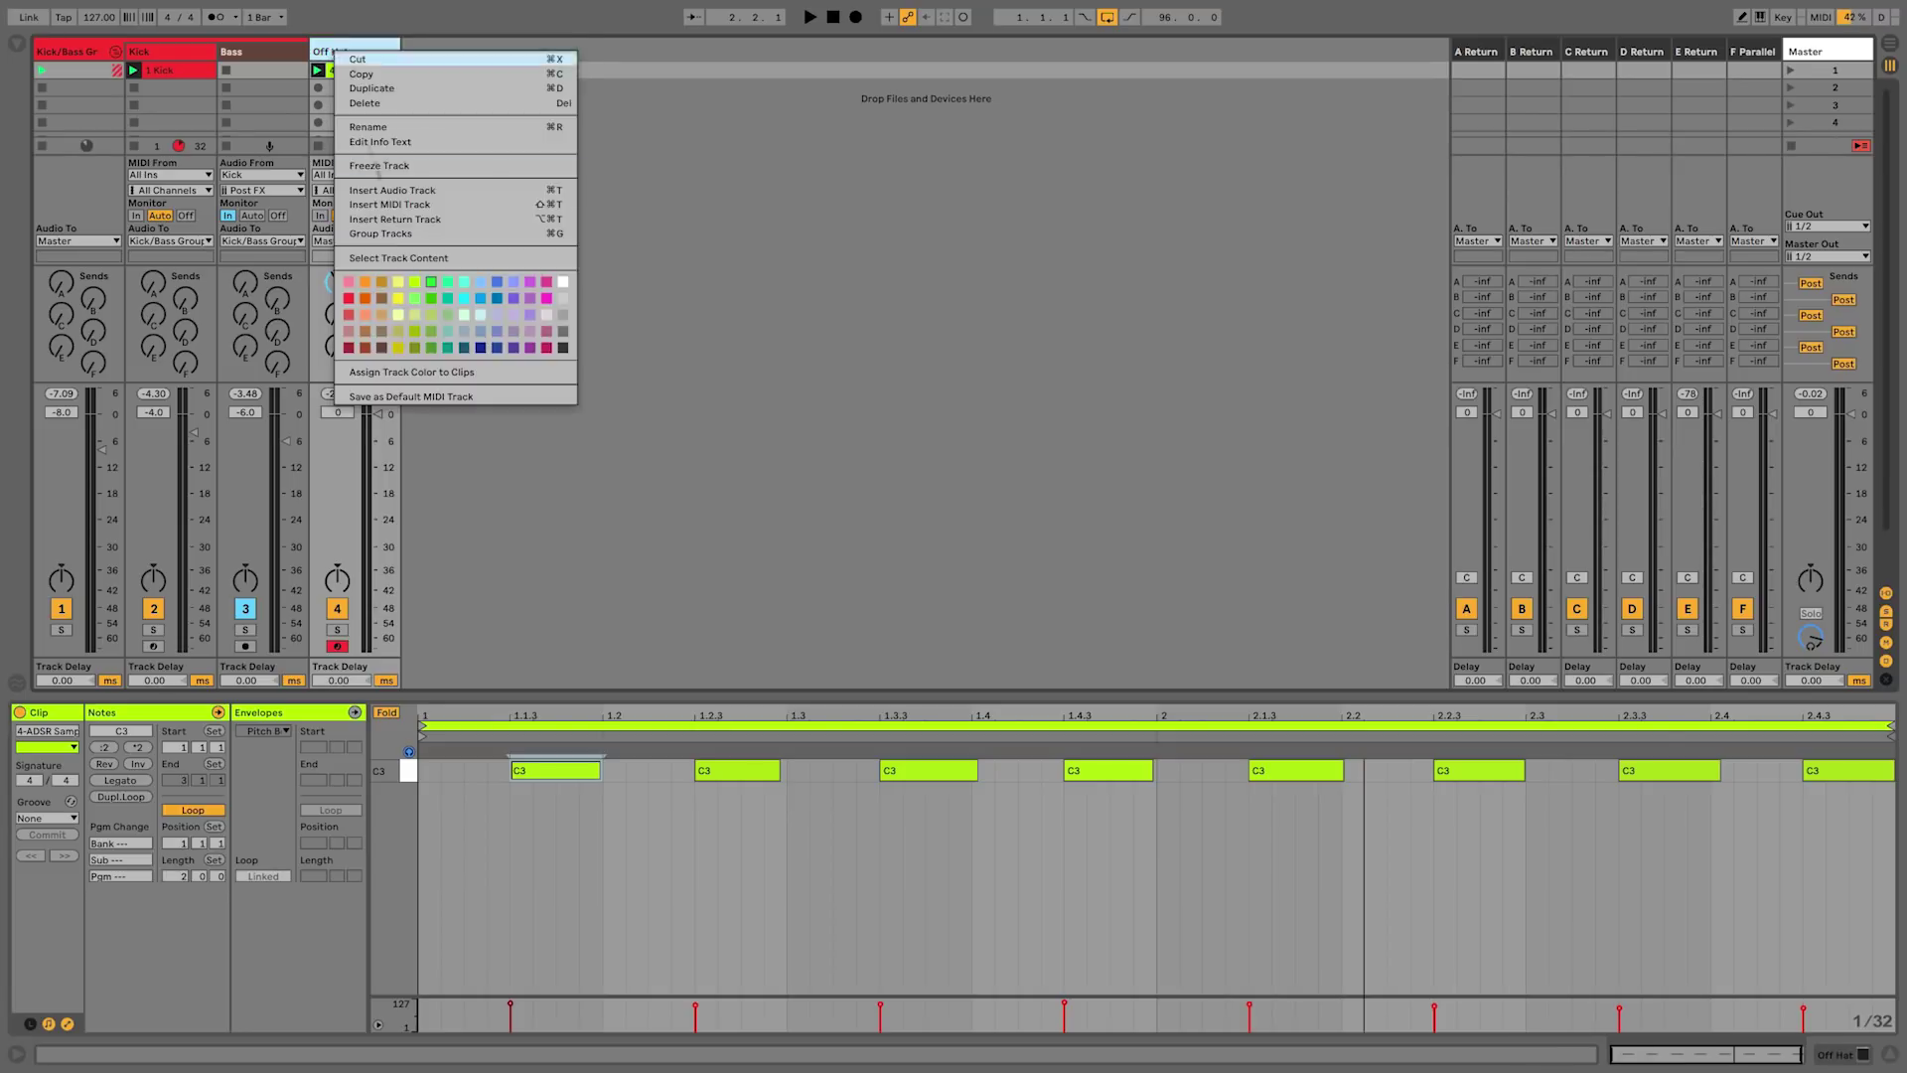
left_click(376, 374)
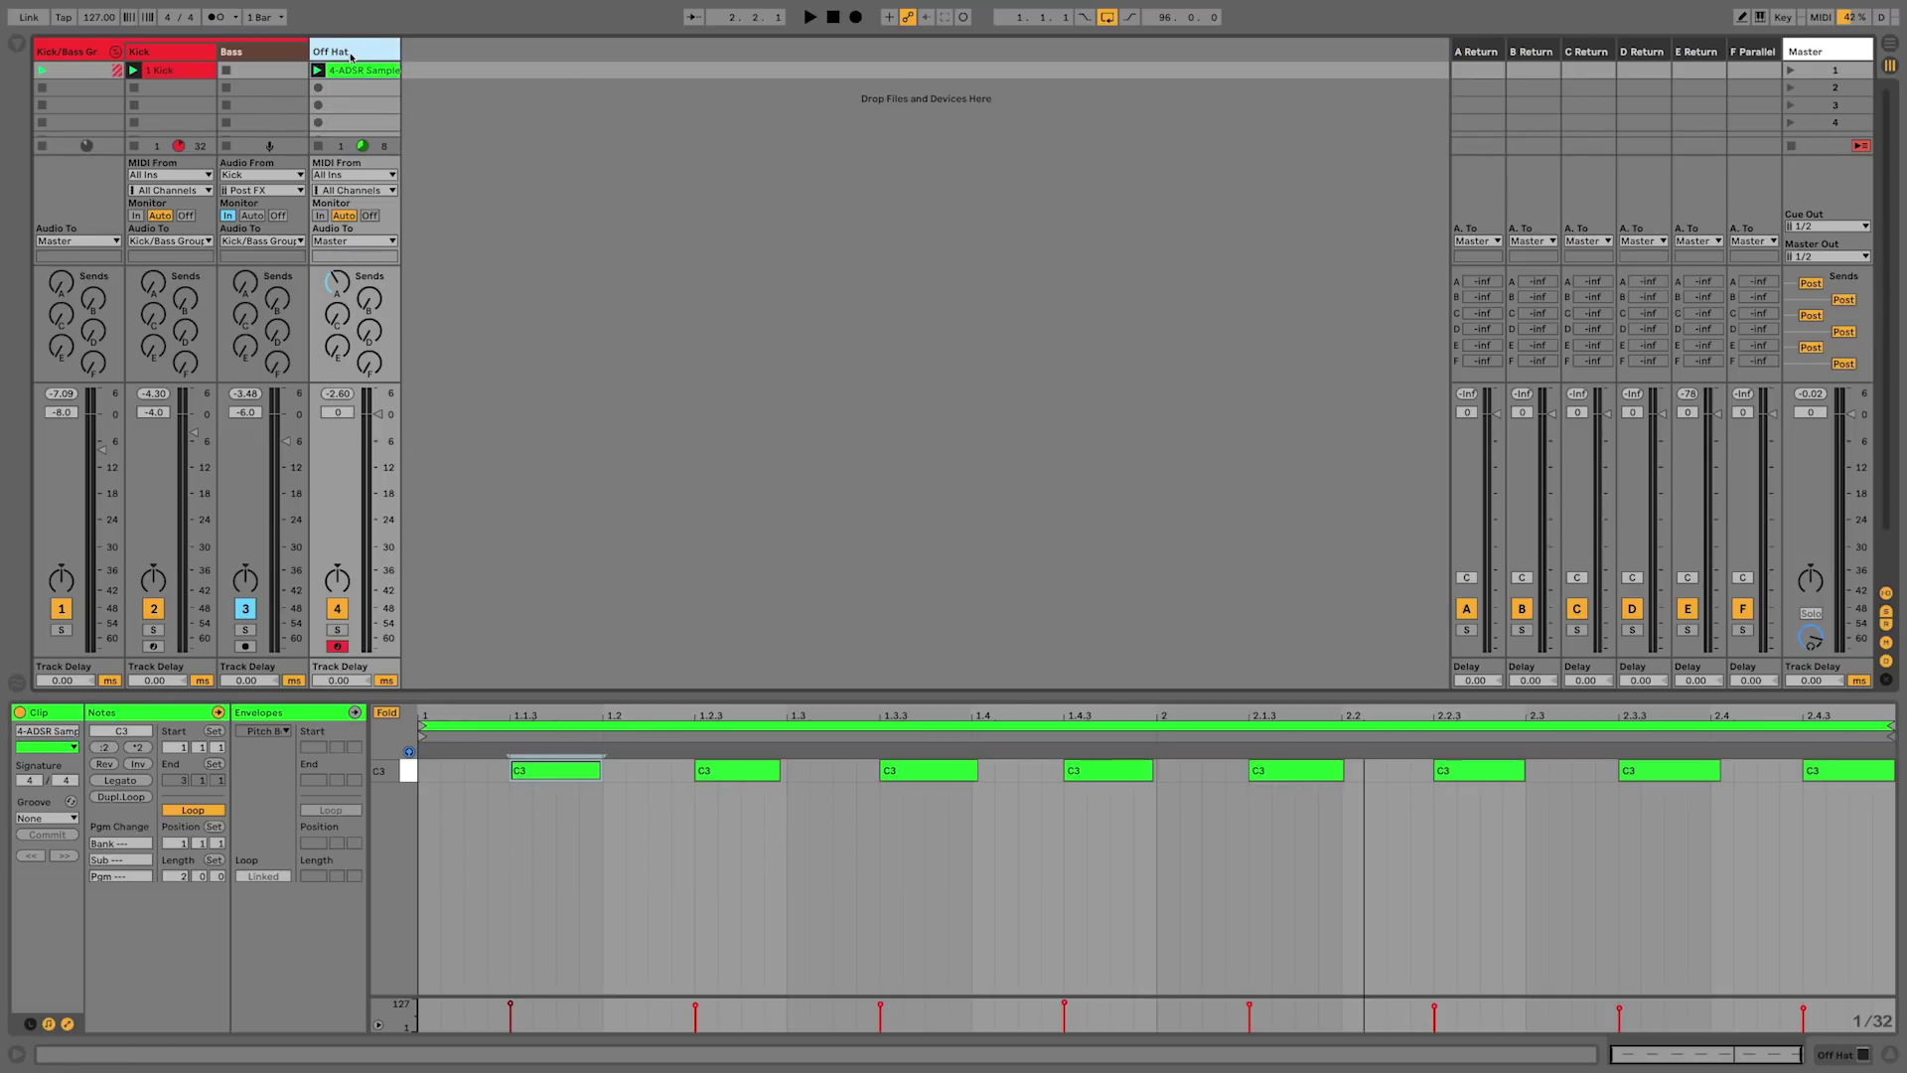
key("ctrl+d")
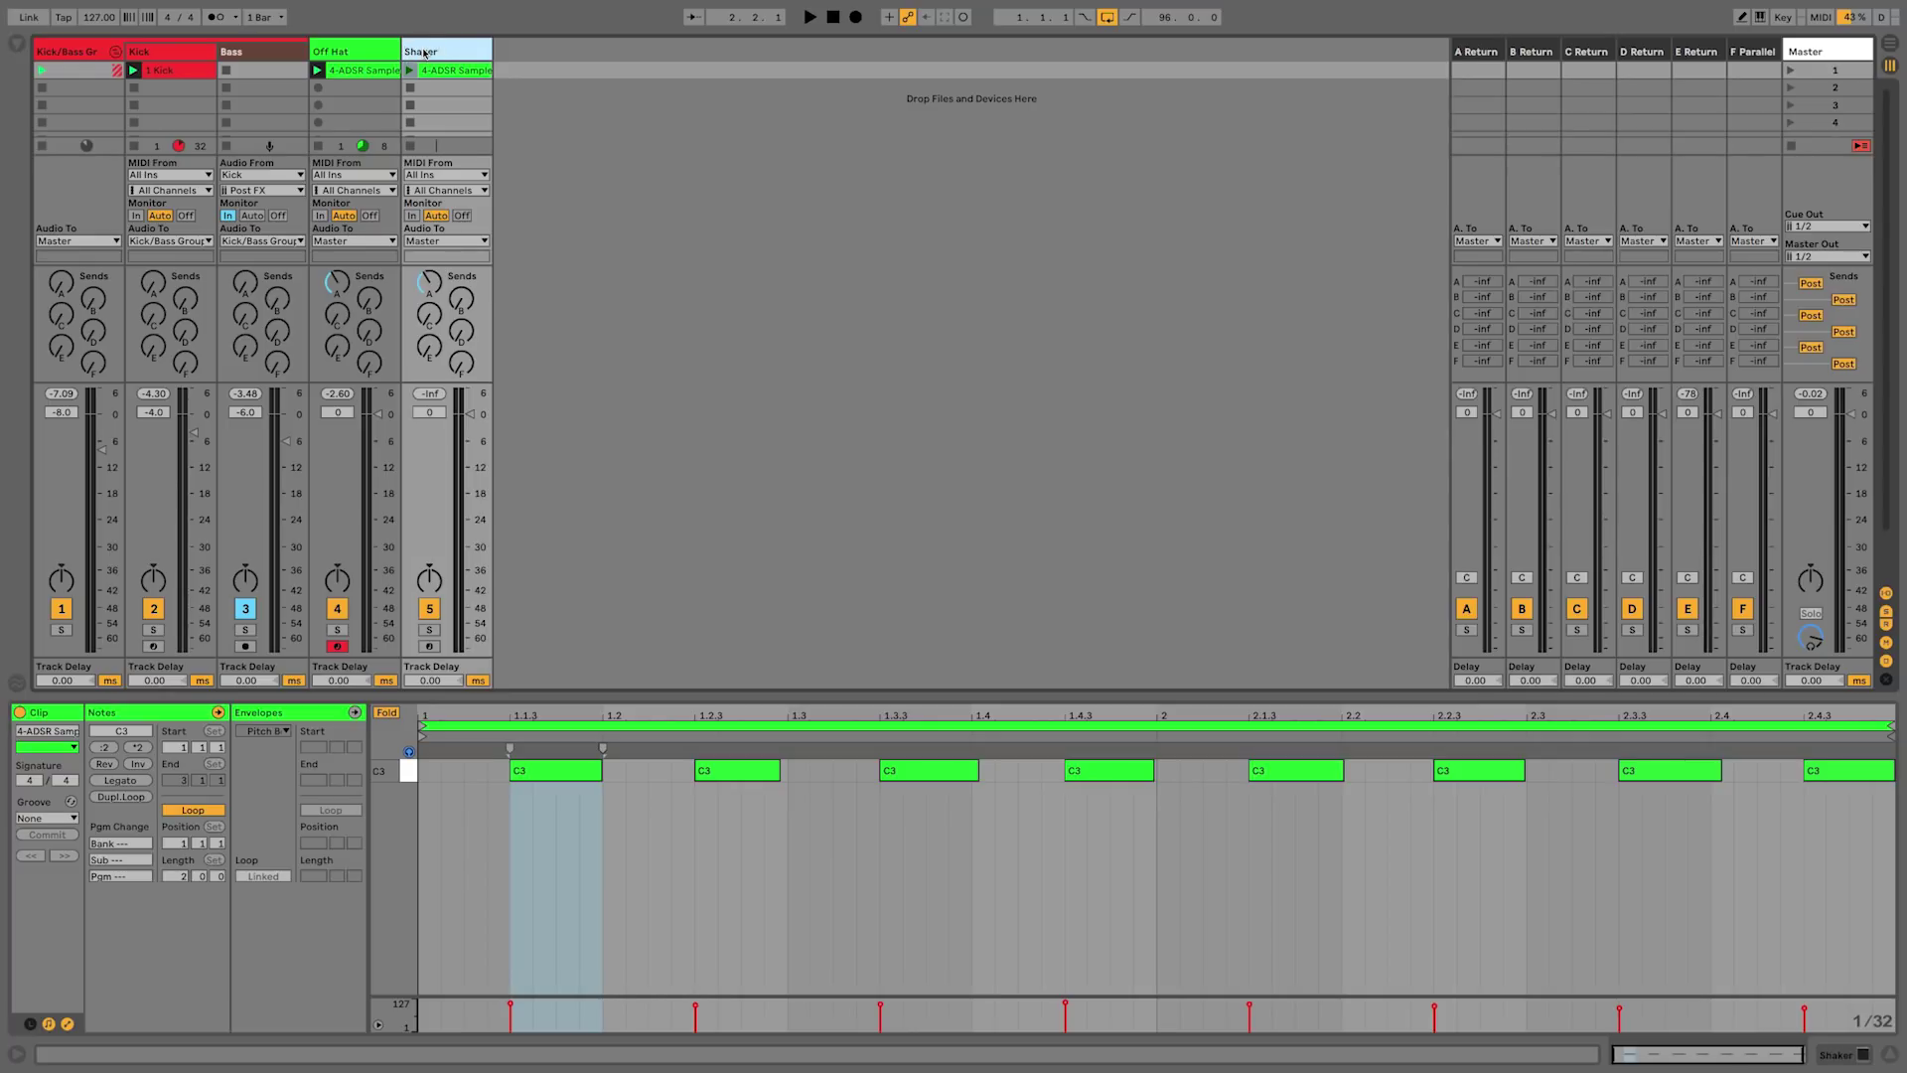
- Name the clips 'Off Hat' and 'Shaker'
left_click(375, 72)
key("ctrl+r")
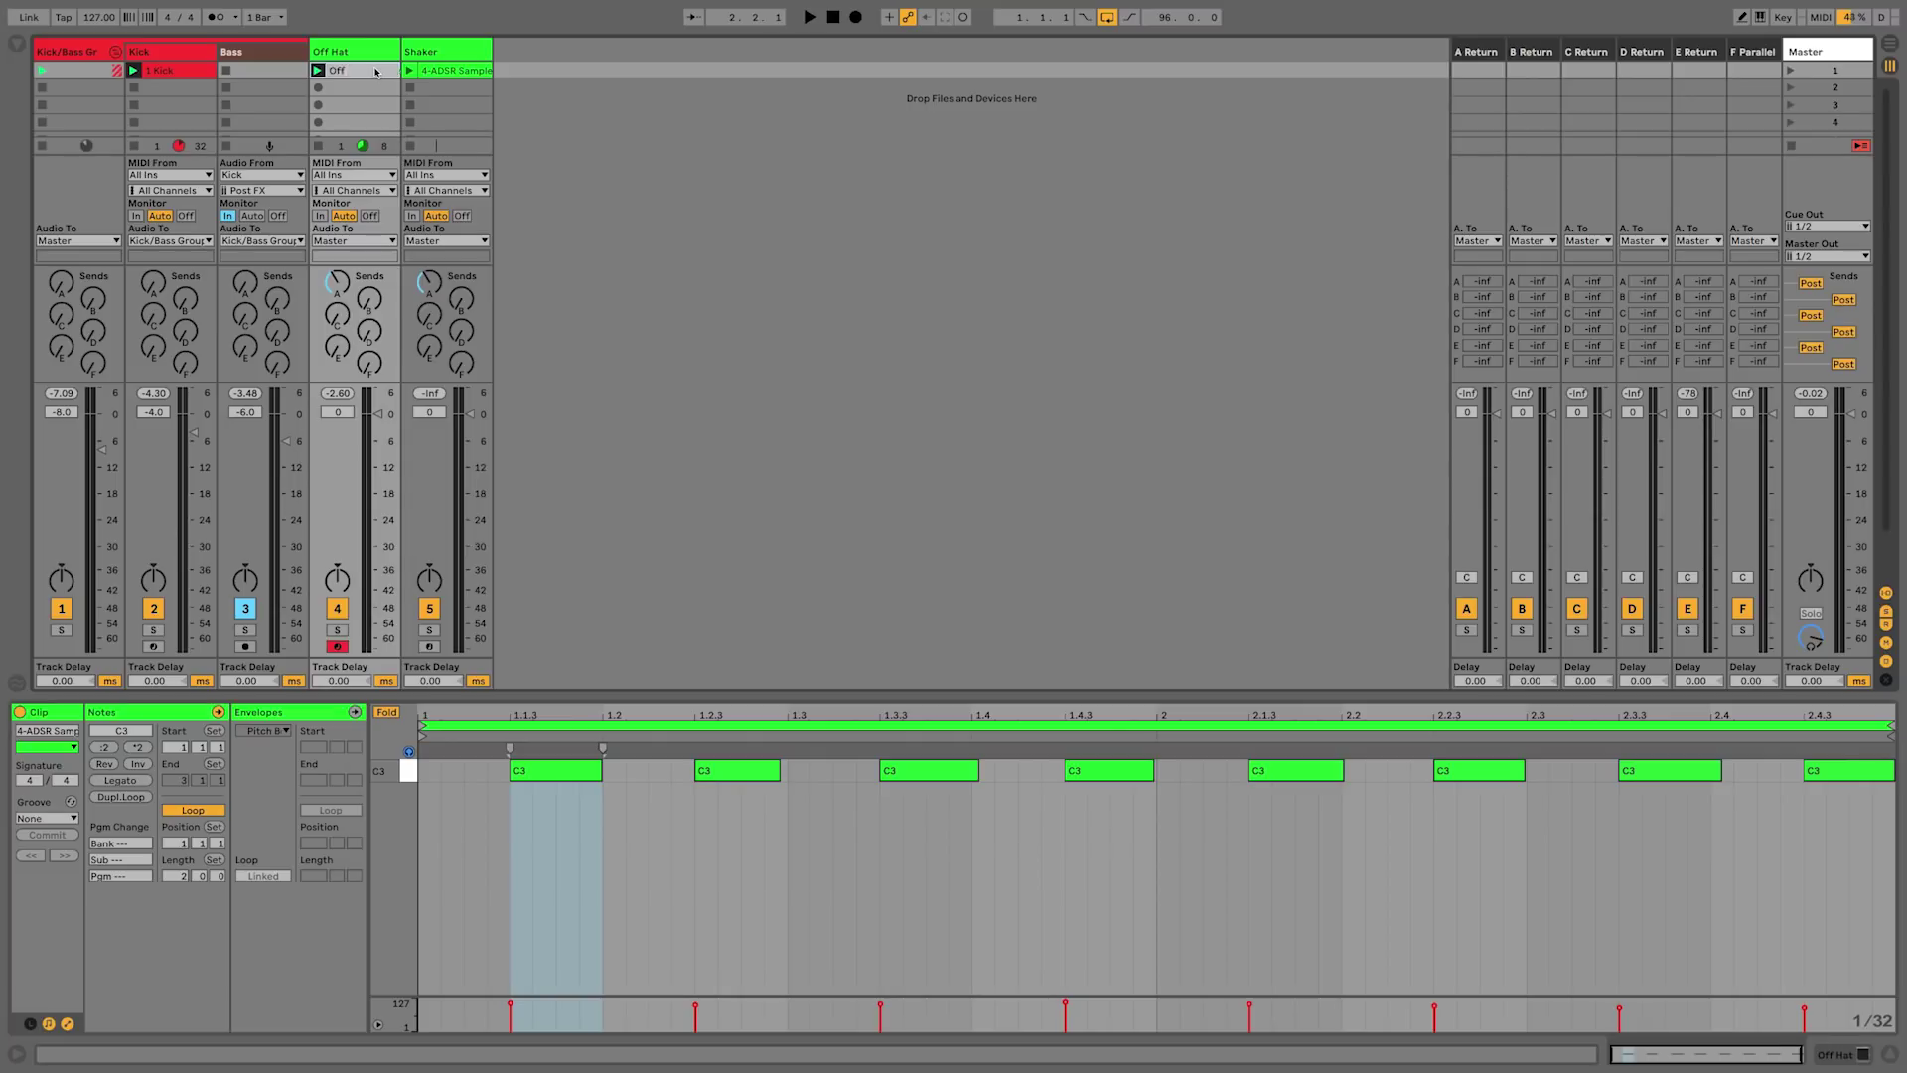
type("Off Hat")
key("Tab")
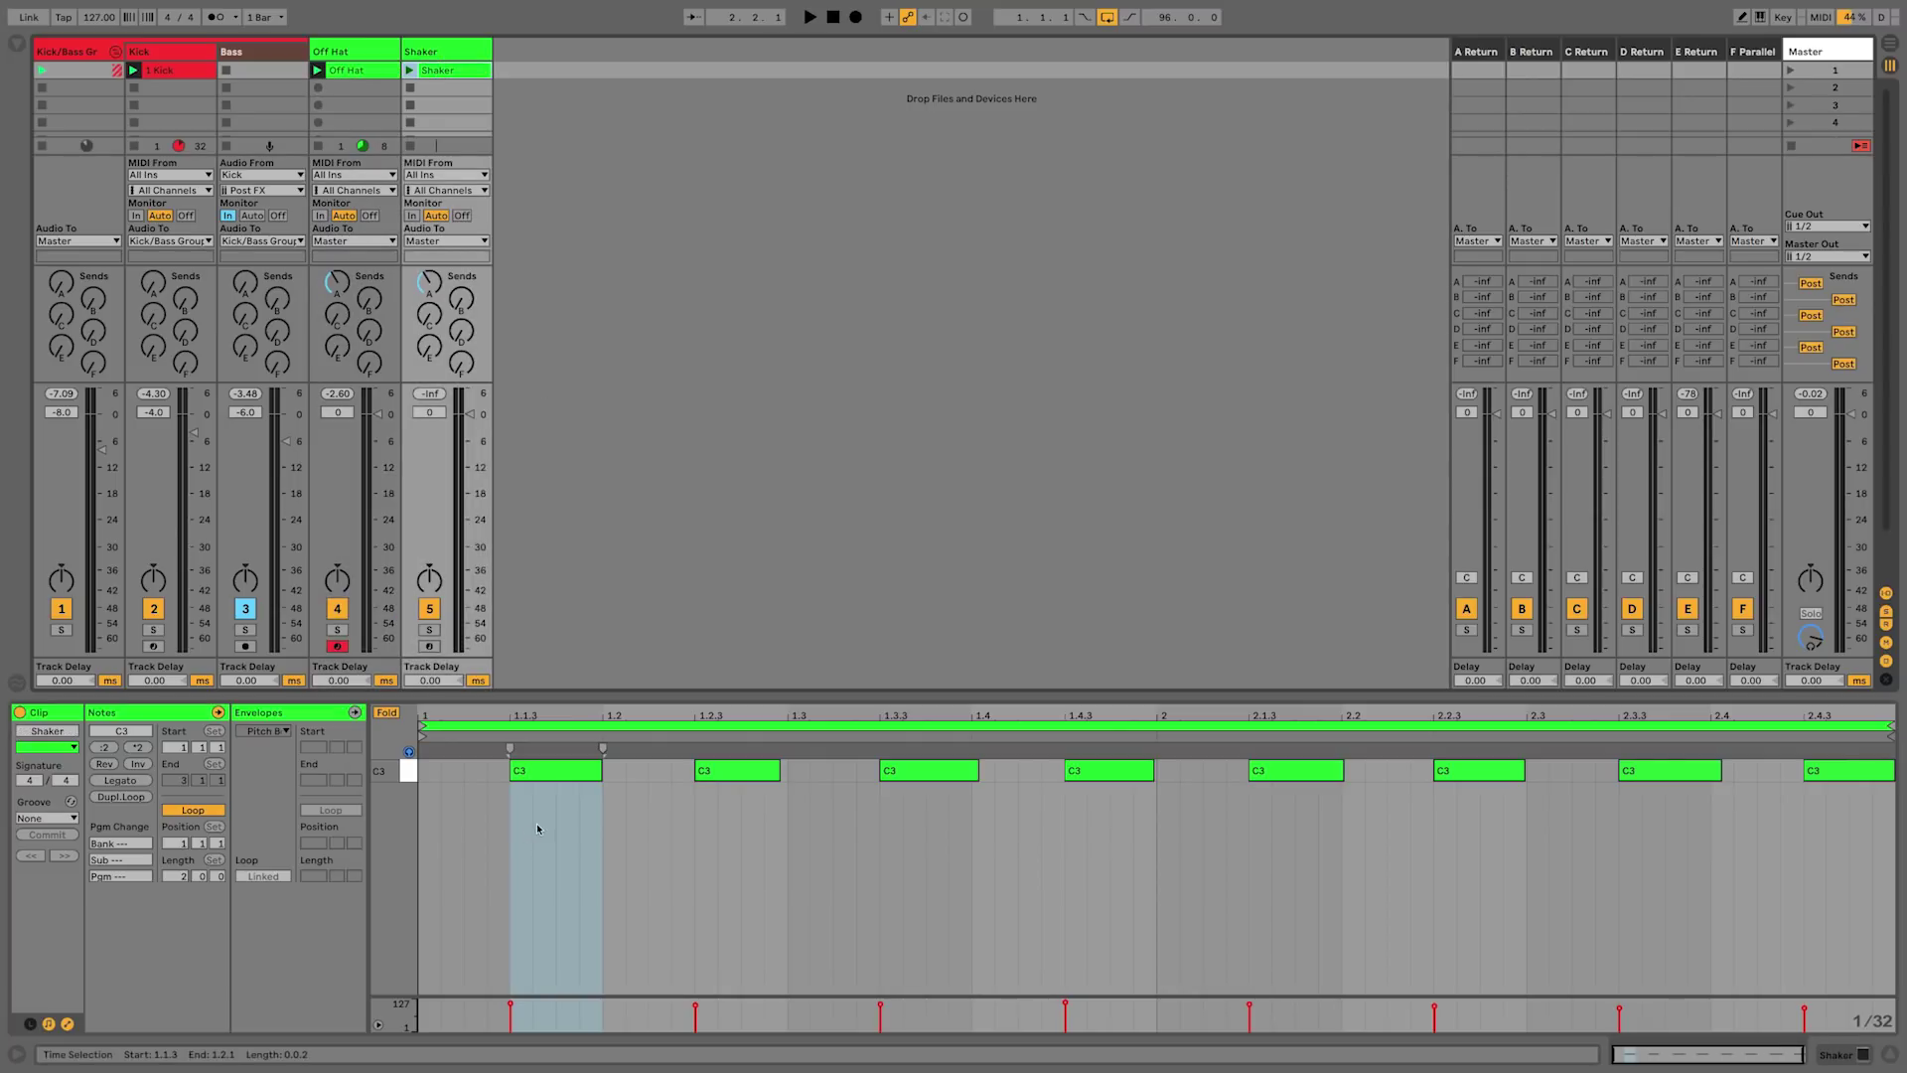
- Replace the Shaker clip's notes with one C3 note from 1.1.1 to 3.1.1
key("ctrl+a")
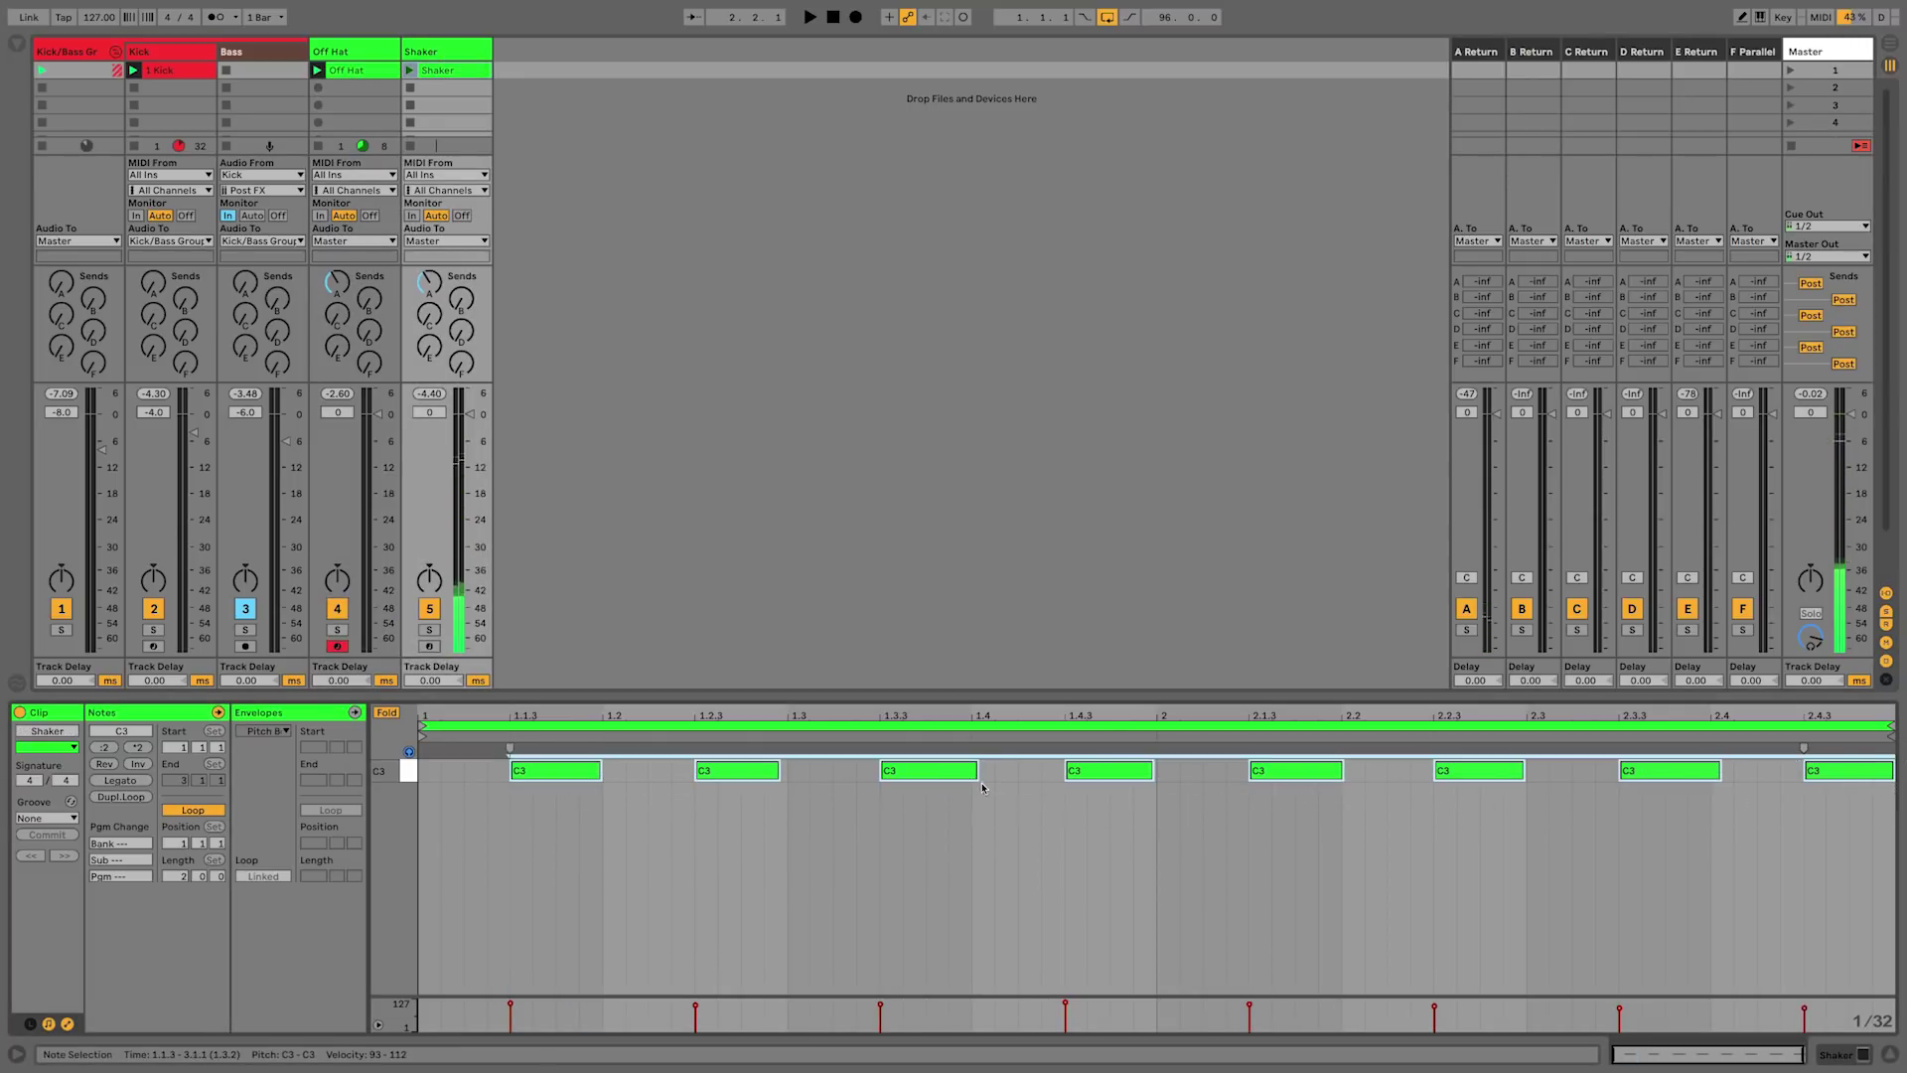
key("Delete")
double_click(433, 770)
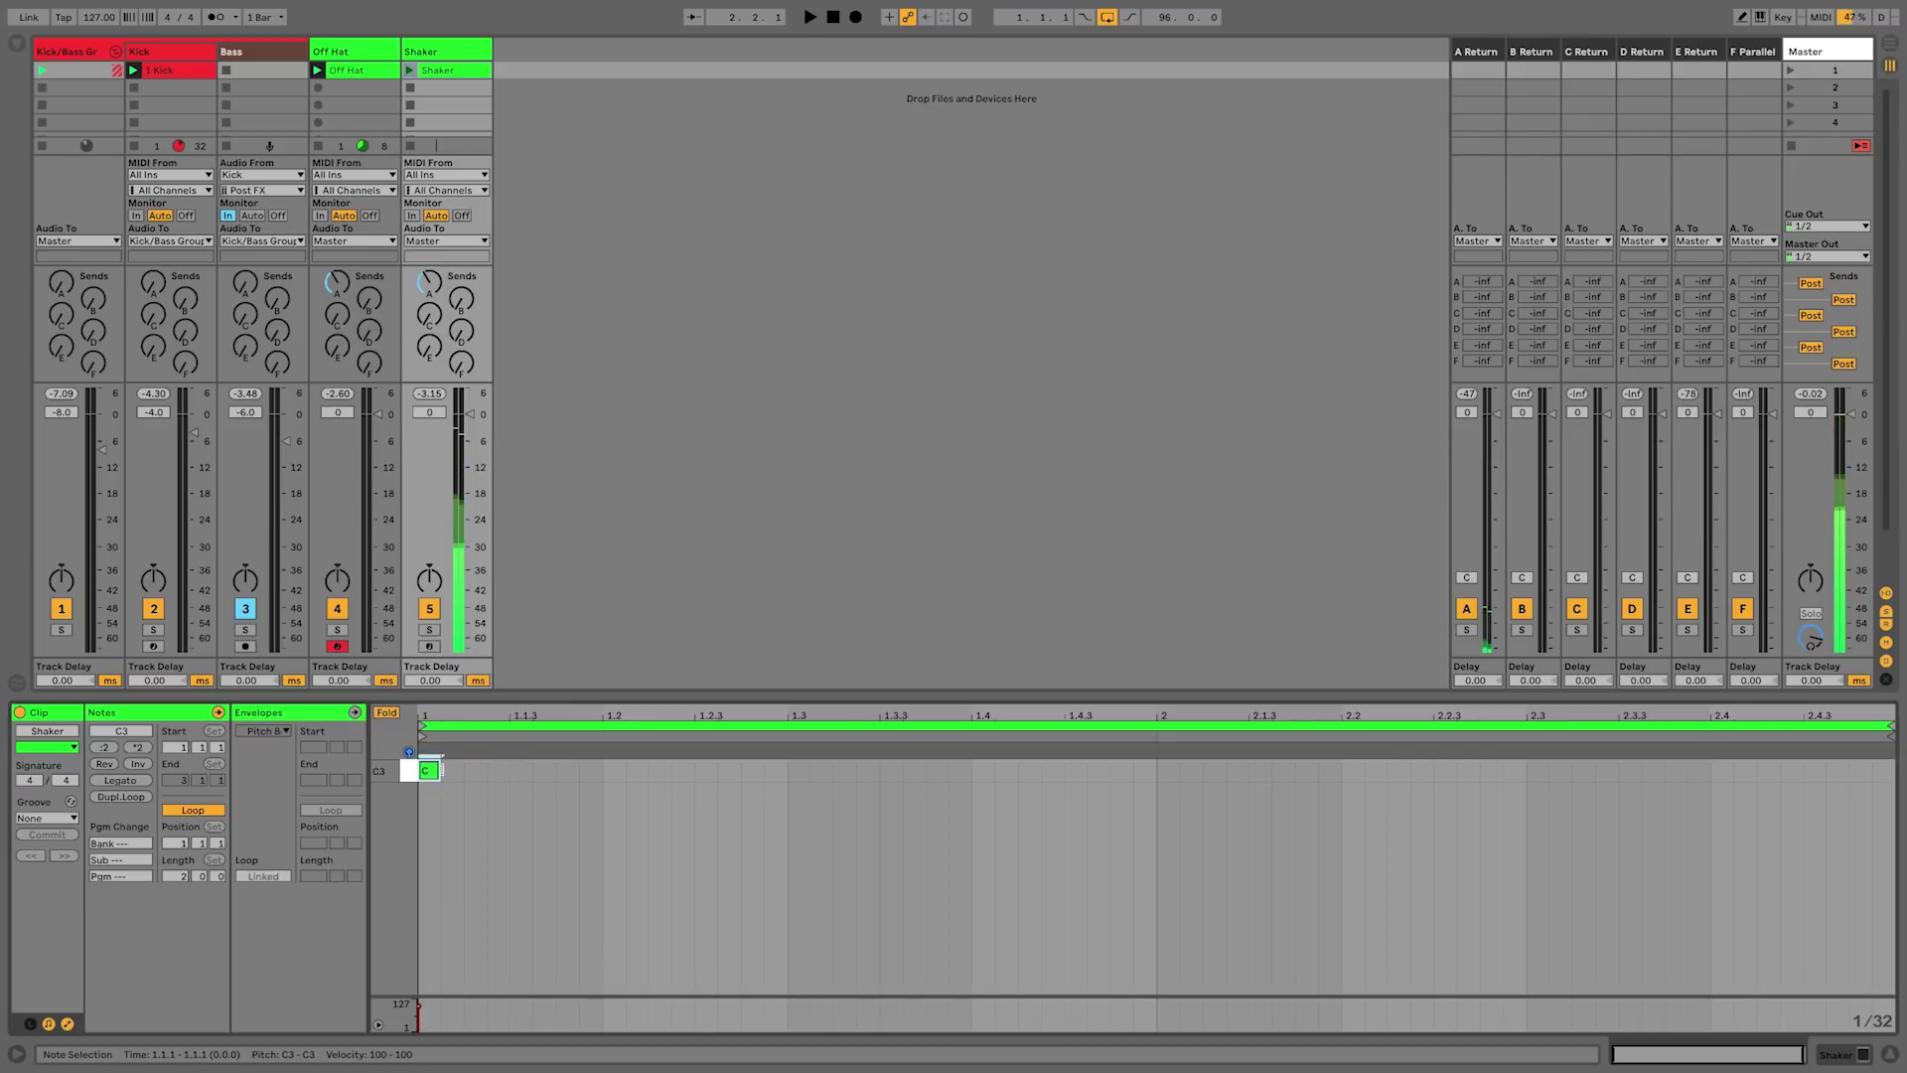
left_click_drag(441, 771, 1859, 743)
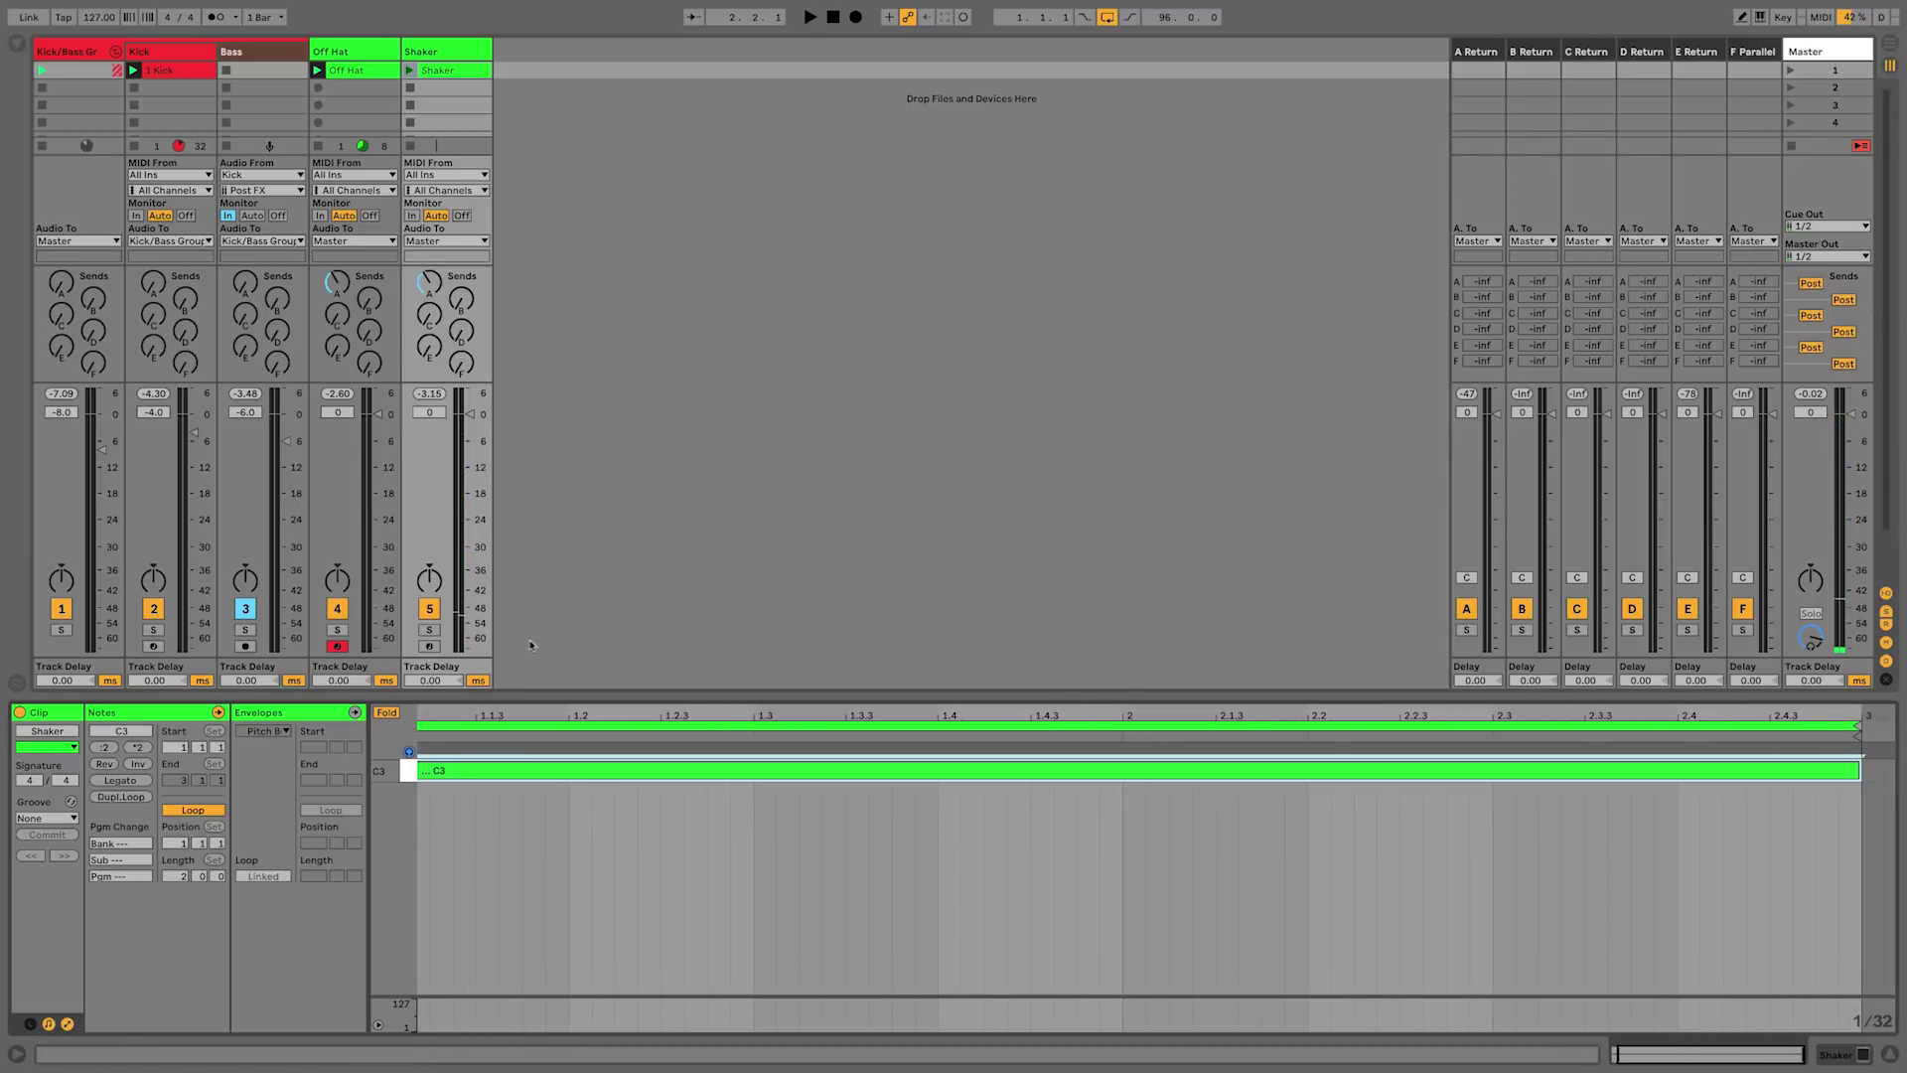
- Solo and launch the Shaker clip, showing the track's sampler device
left_click(429, 631)
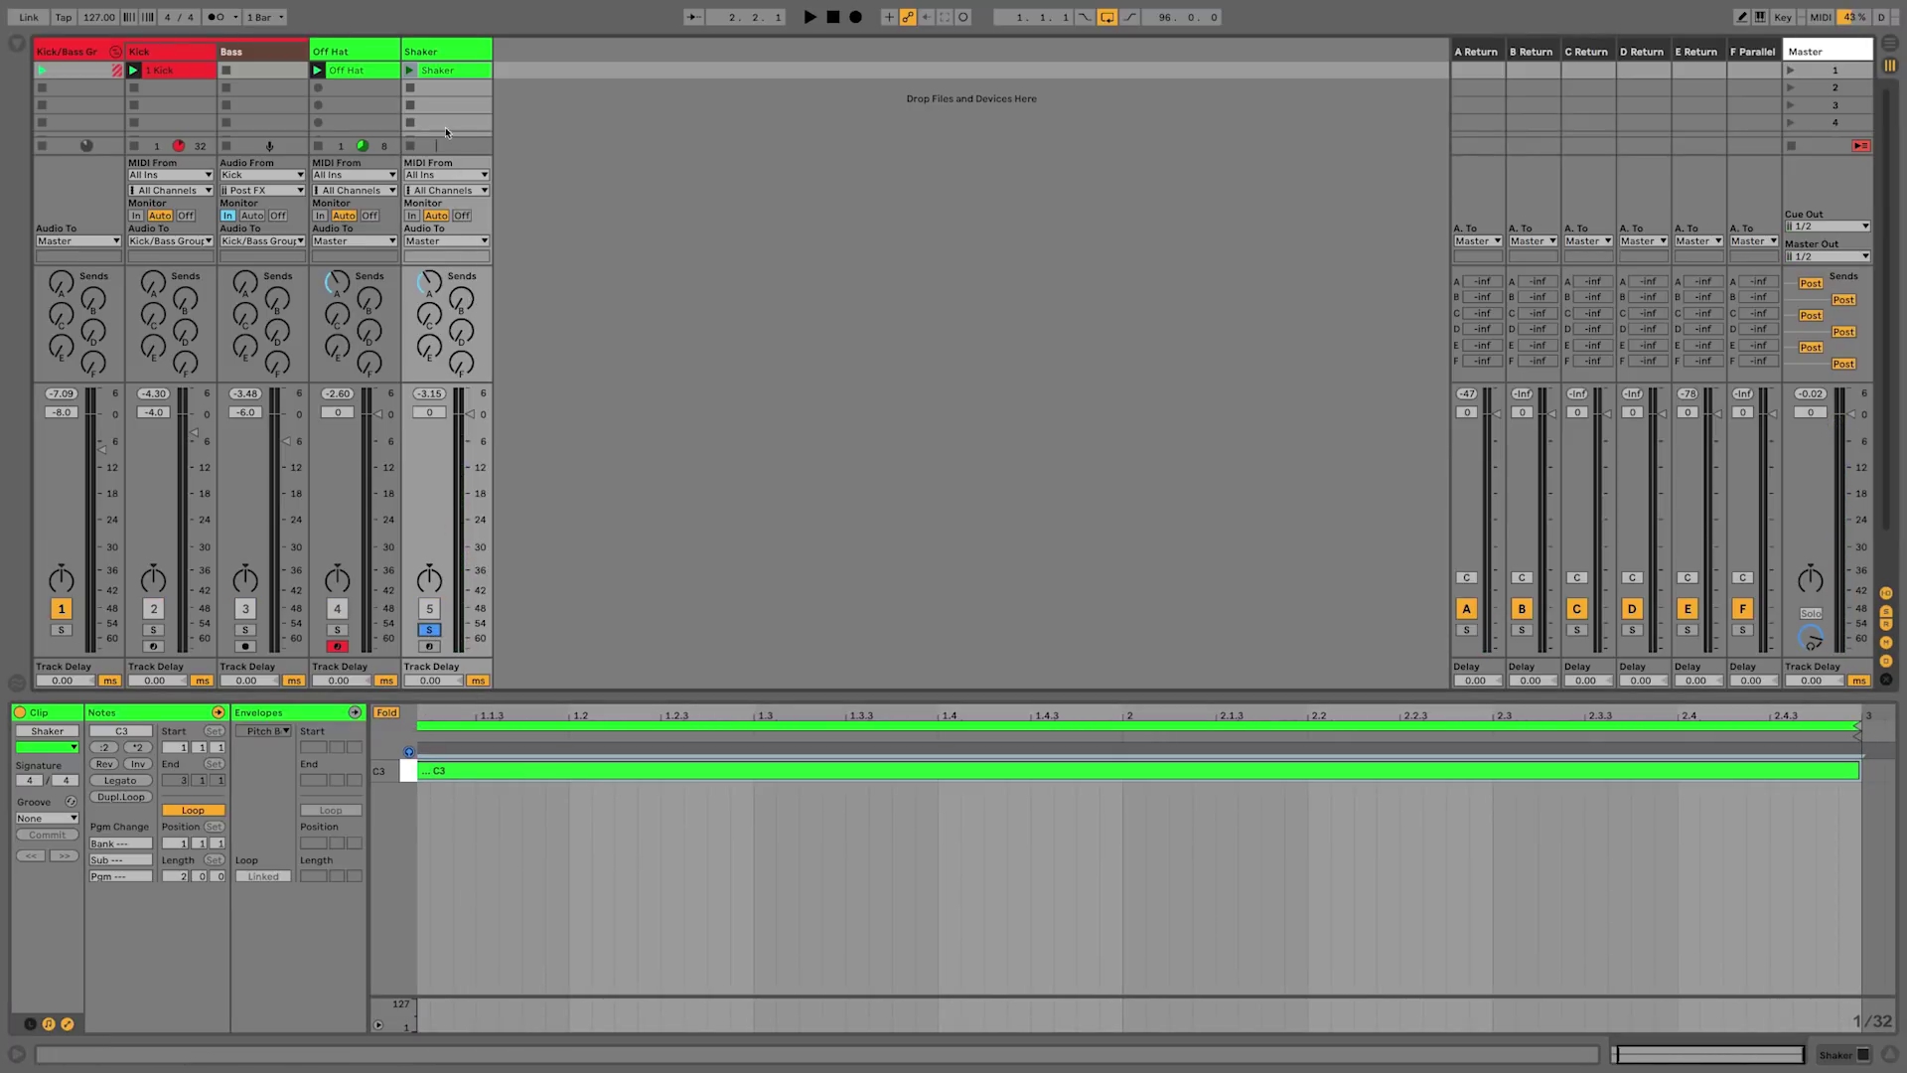
left_click(408, 71)
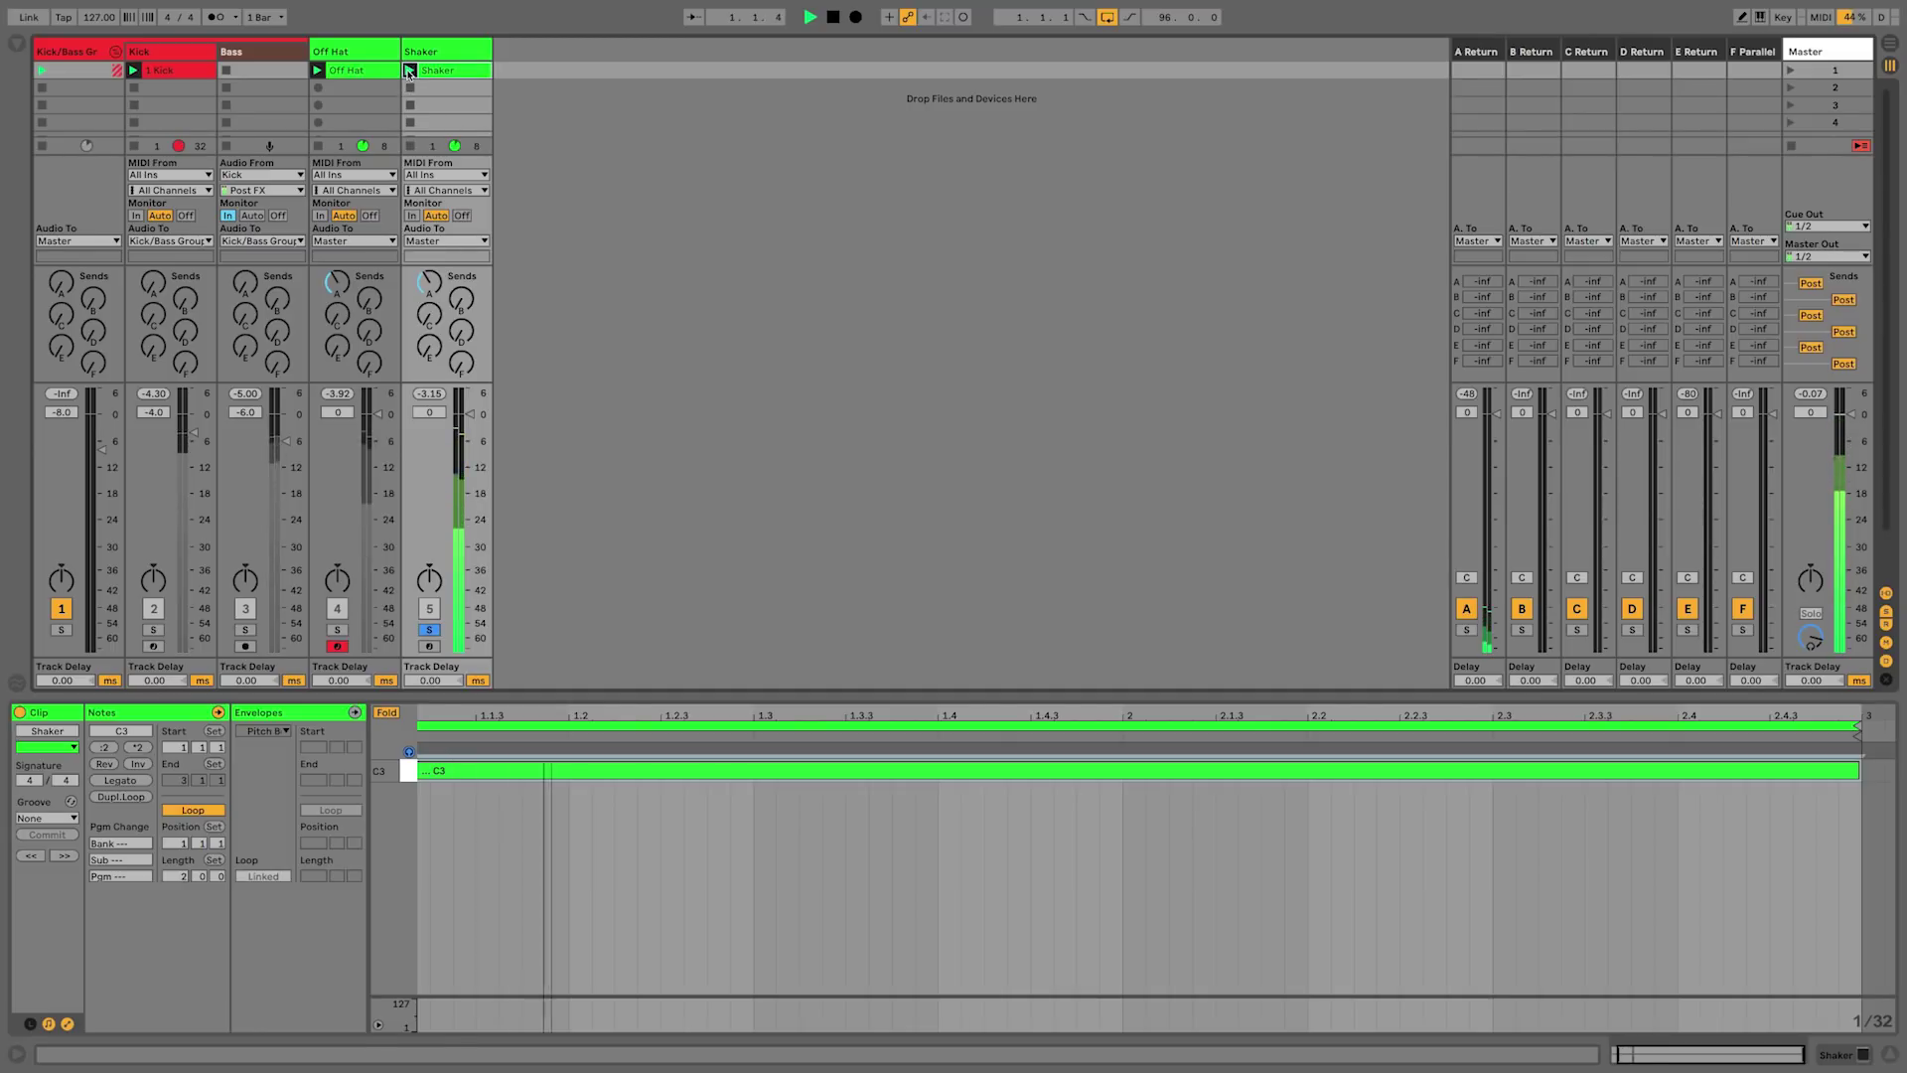
key("shift+Tab")
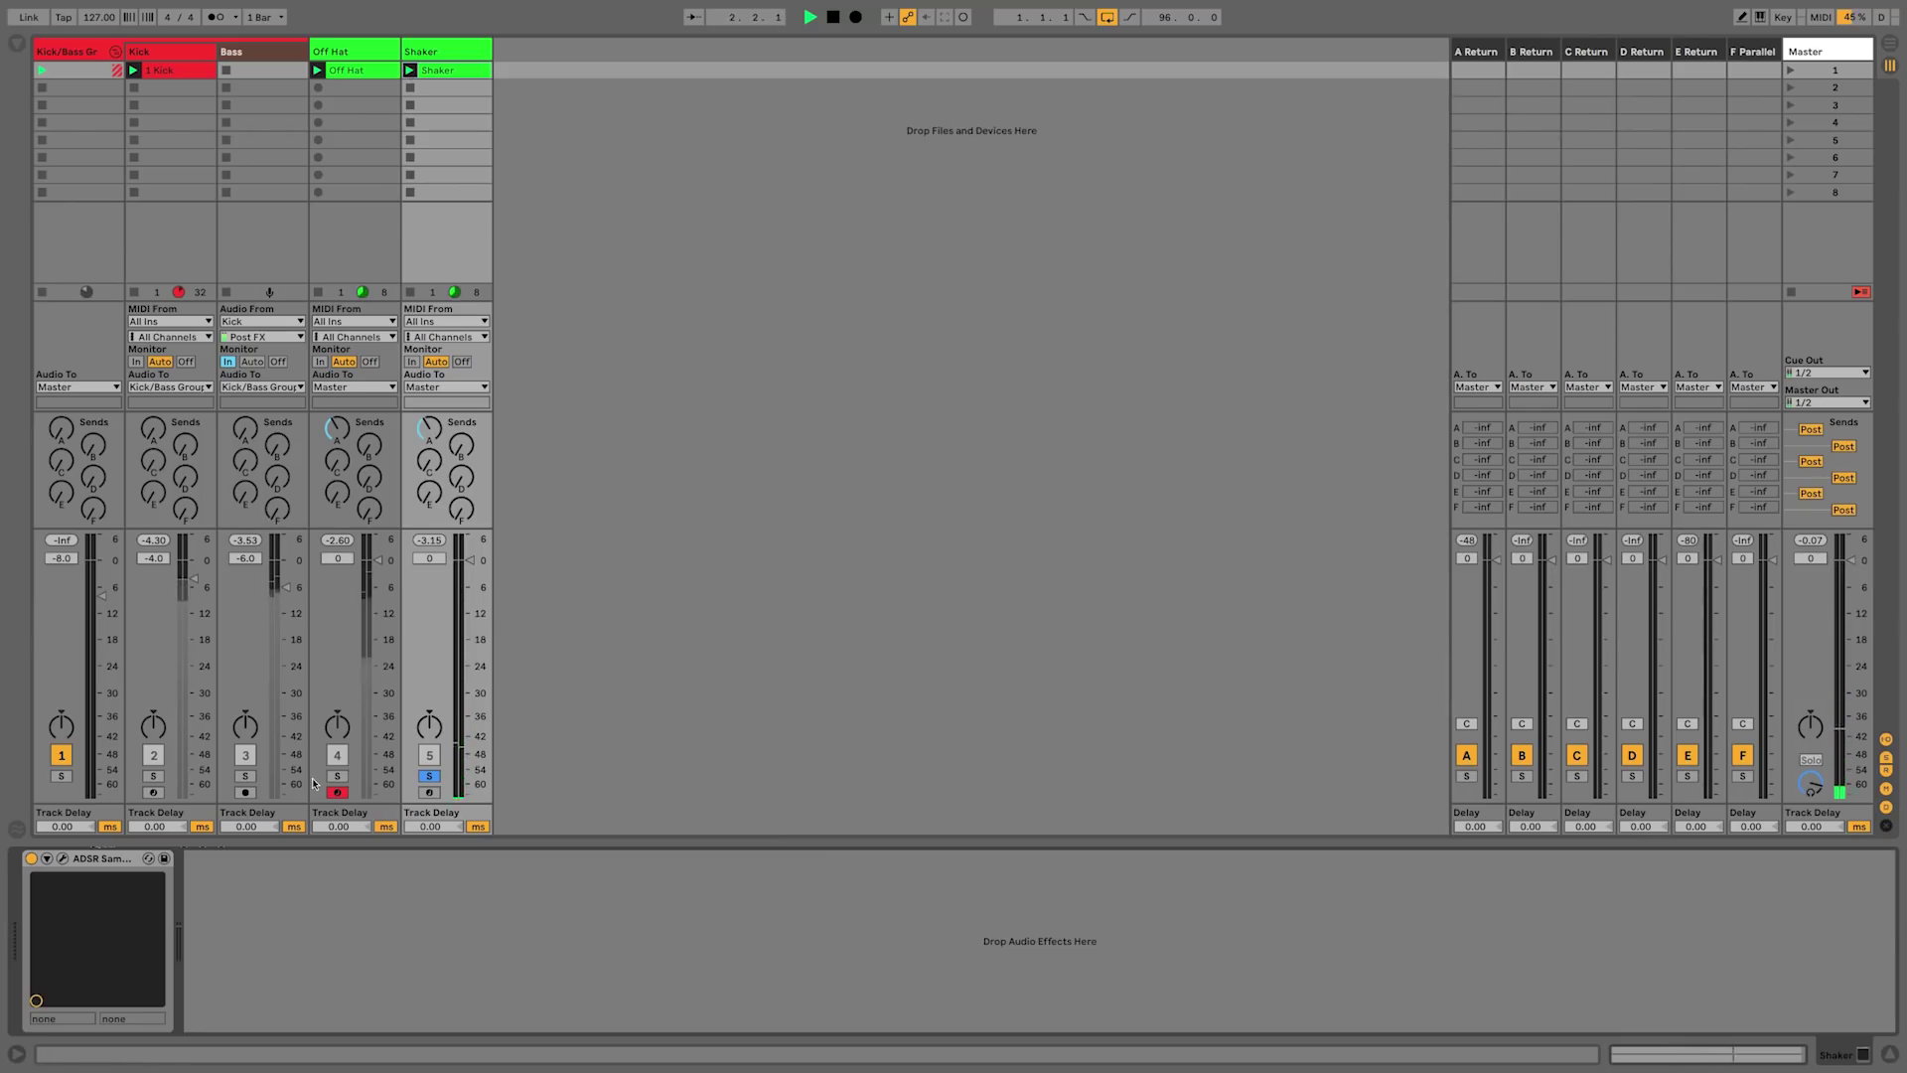
- In ADSR Sample Manager, remove the folder filter and collapse the NEW TECHNO PACKS library
left_click(62, 859)
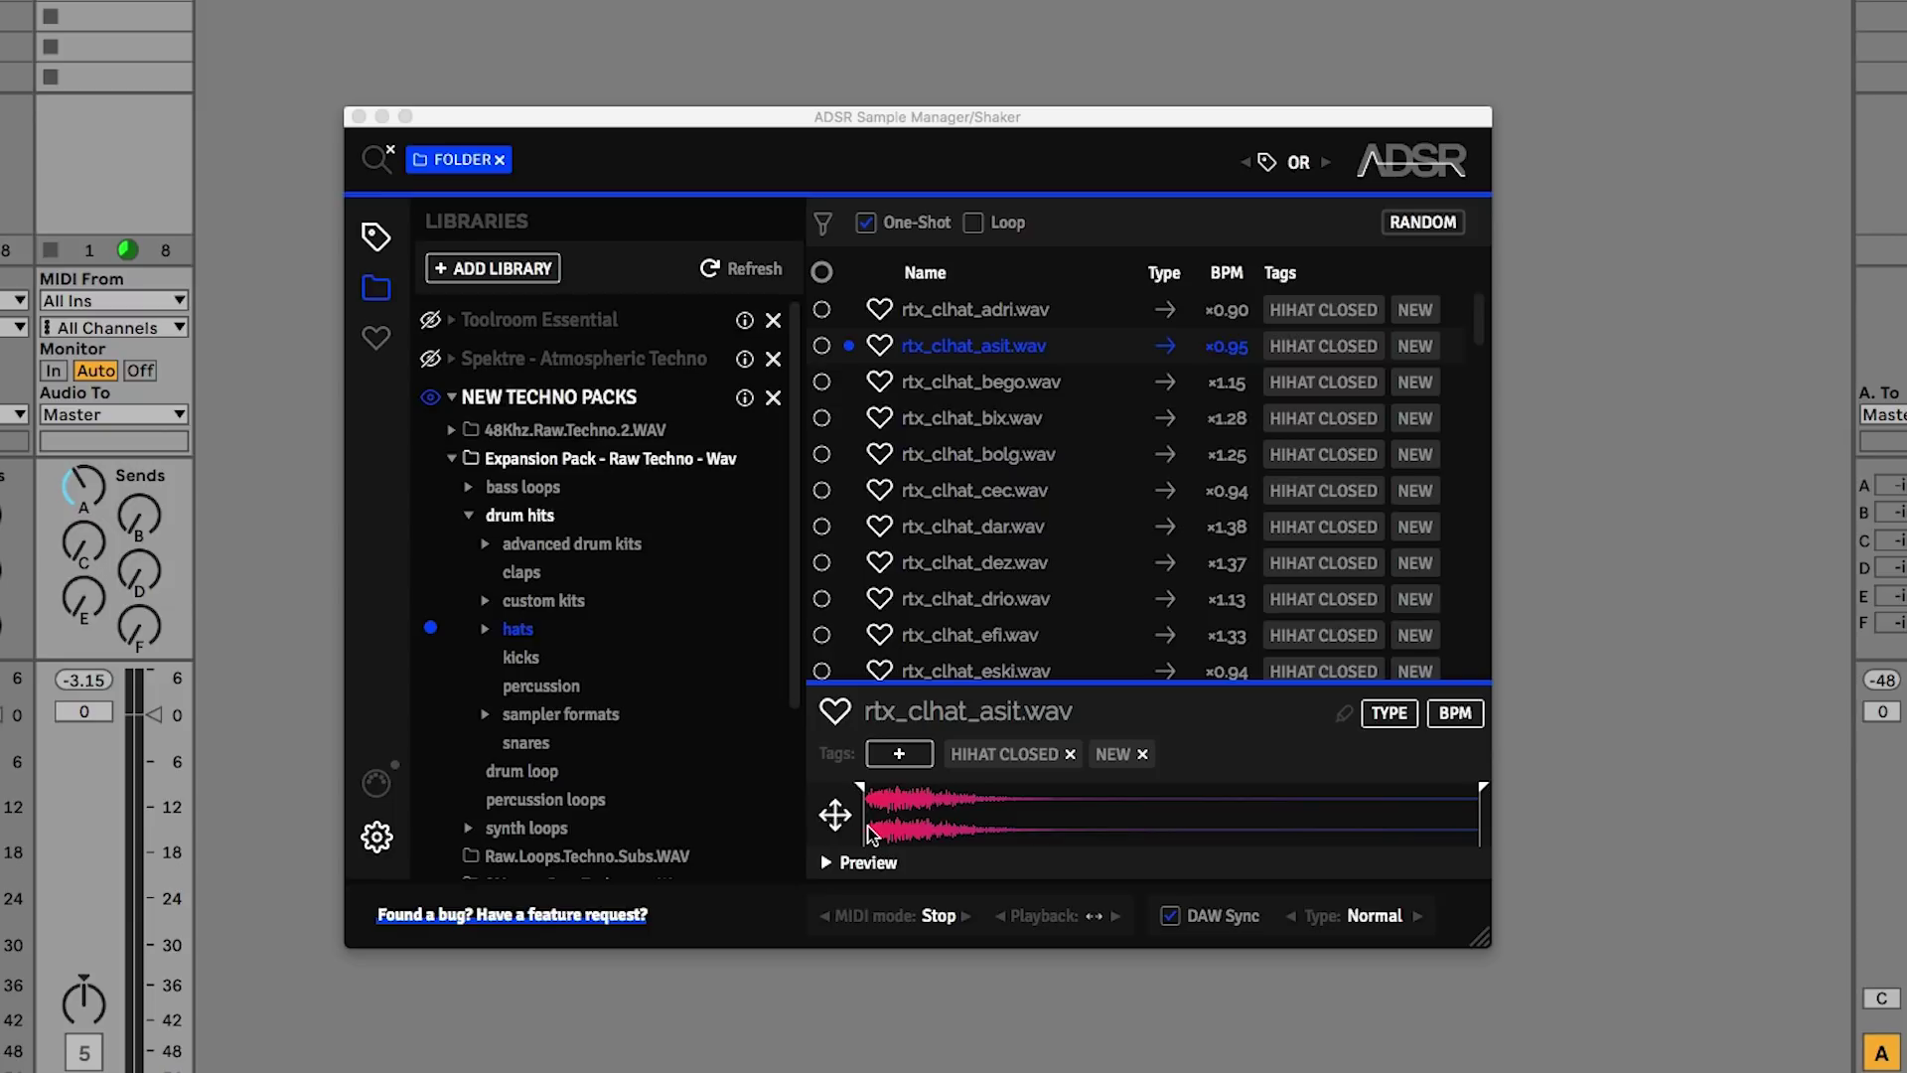
left_click(502, 162)
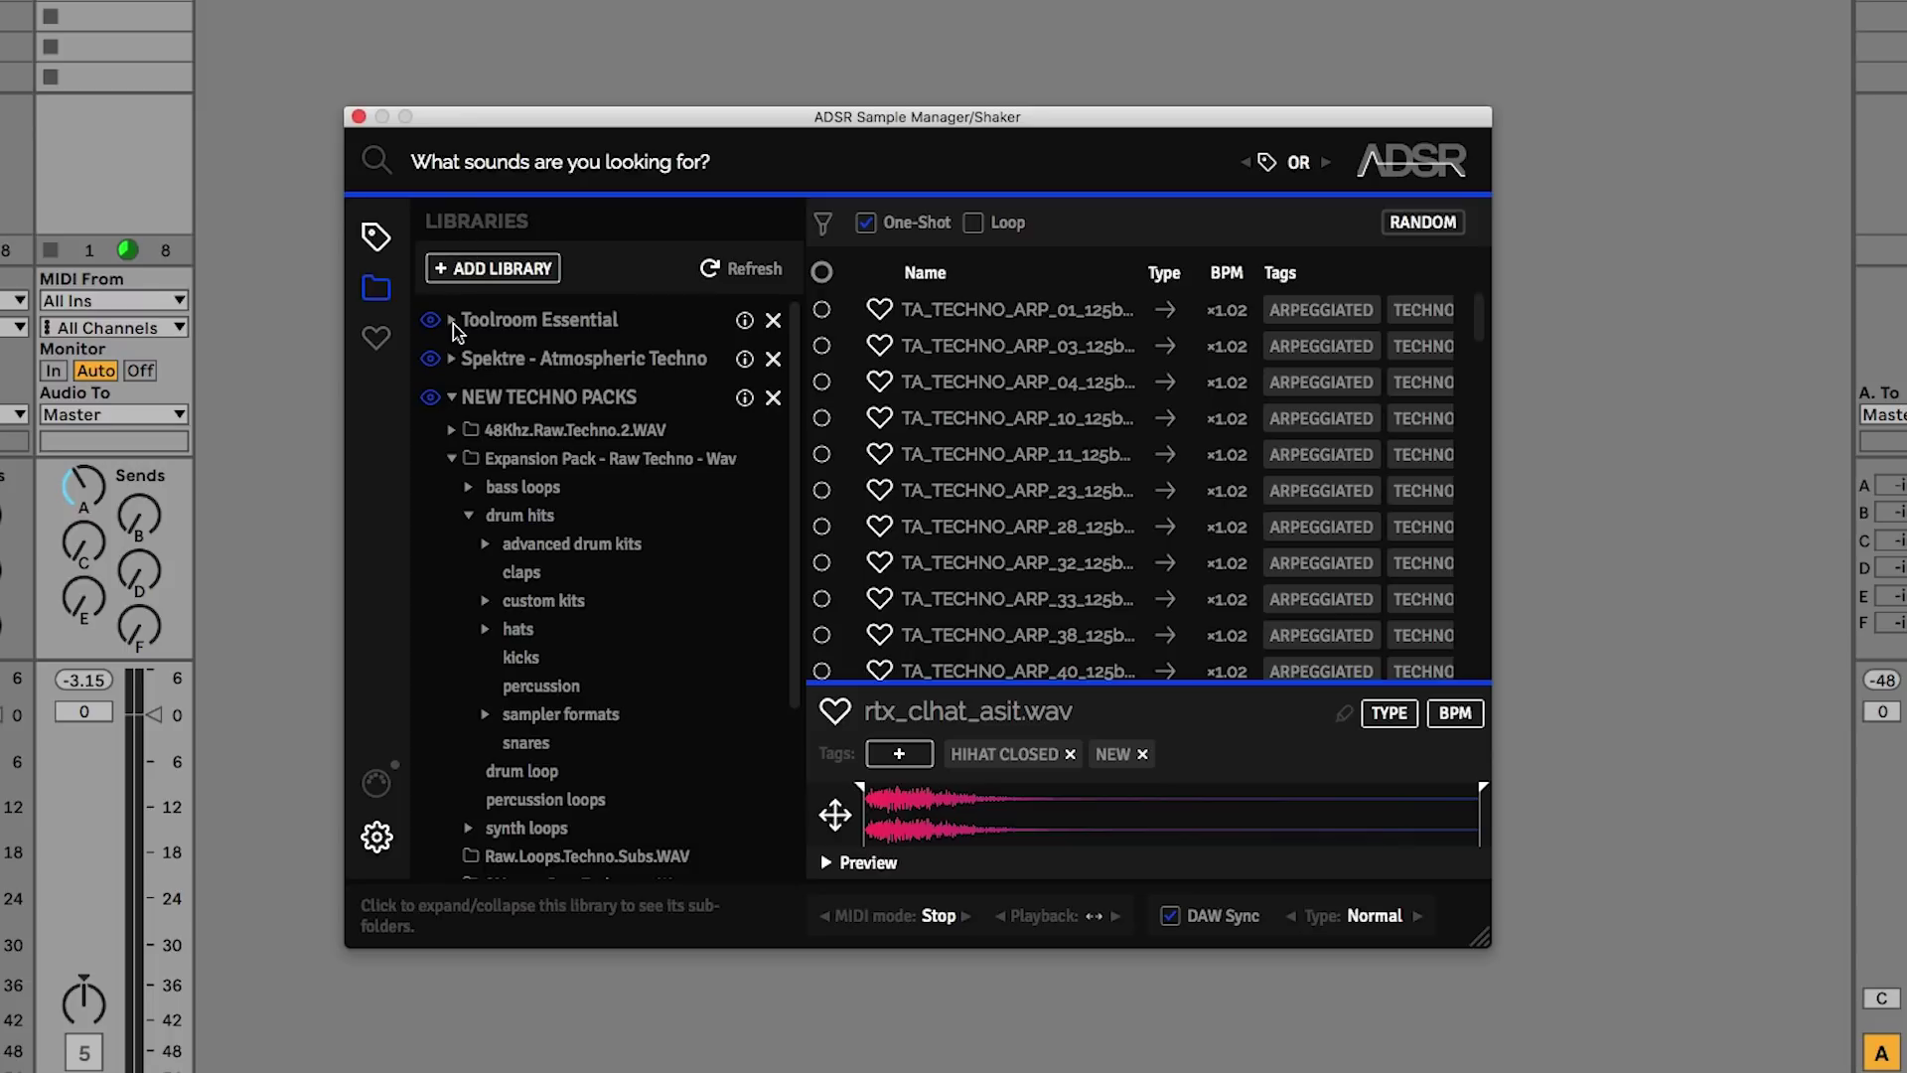
left_click(452, 398)
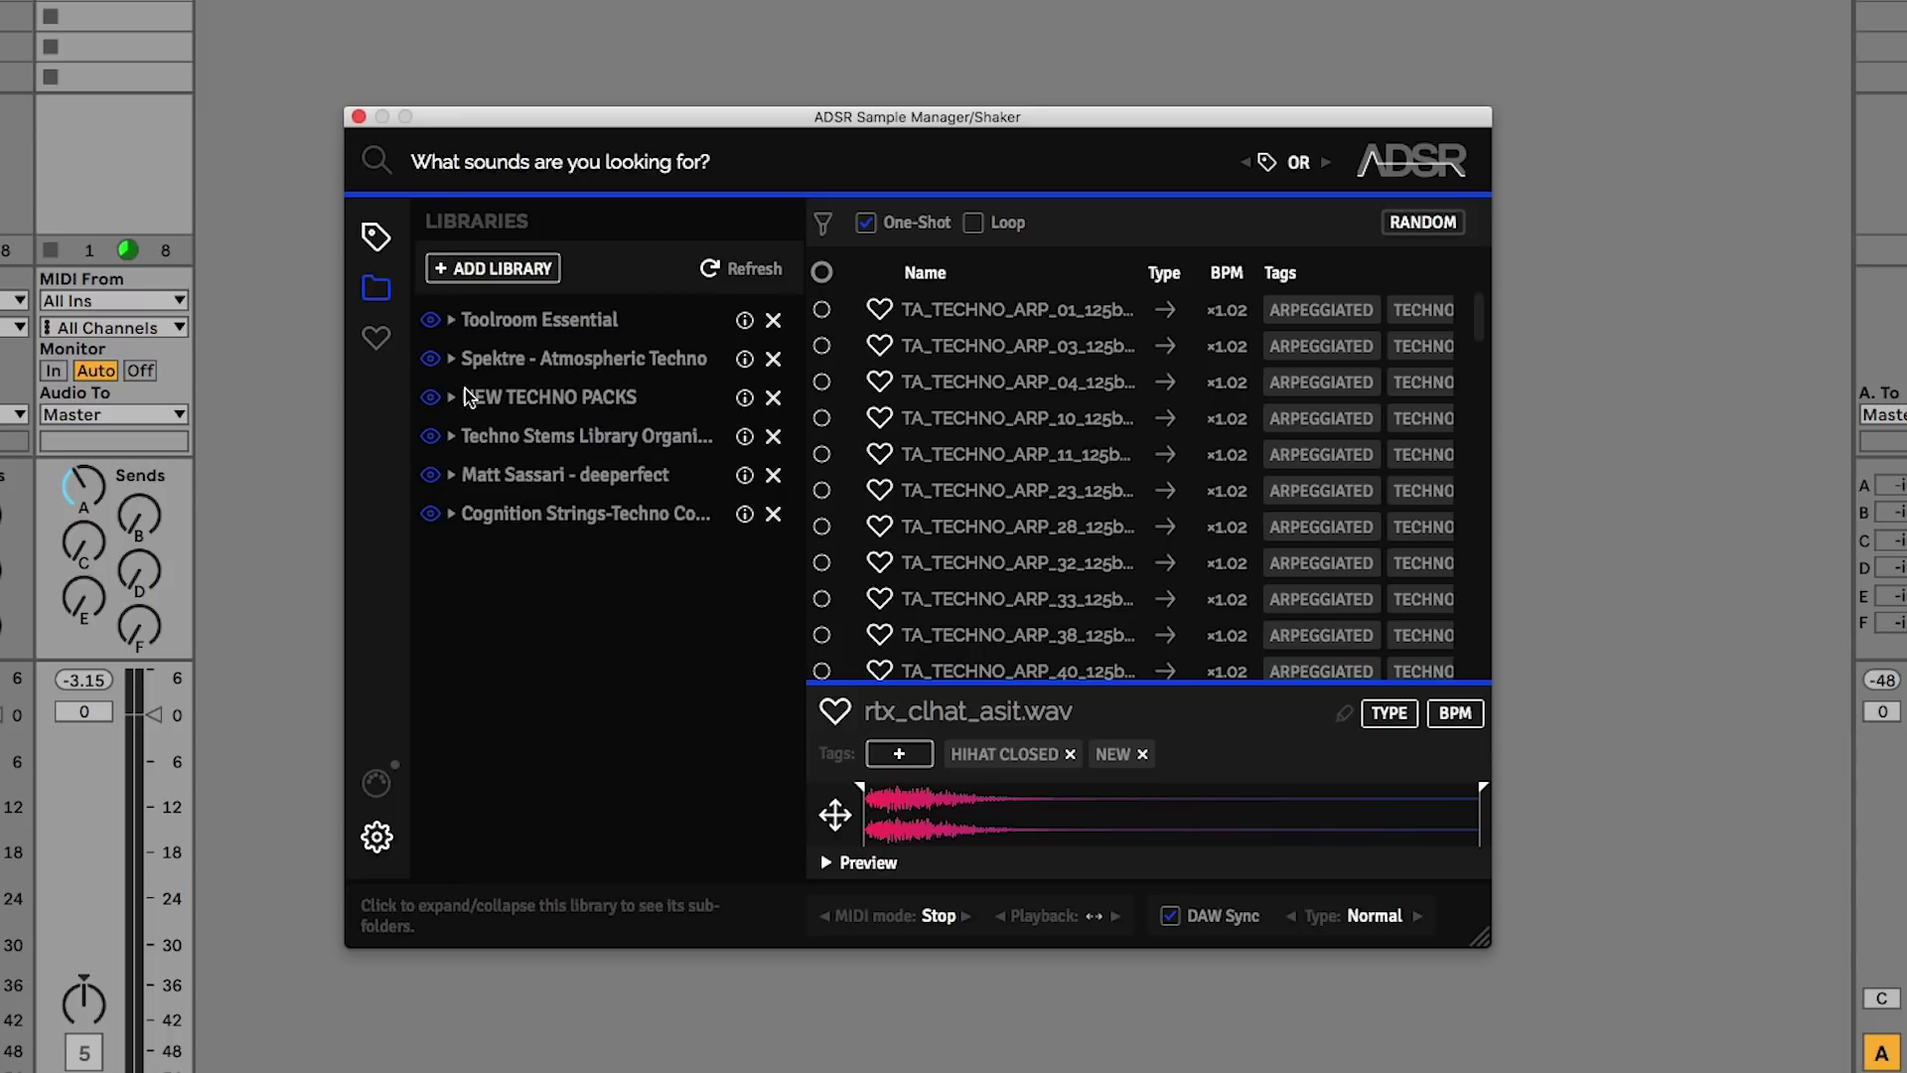
- Search for 'shaker', then remove the SHAKER search tag
left_click(527, 161)
type("shaker")
left_click(464, 224)
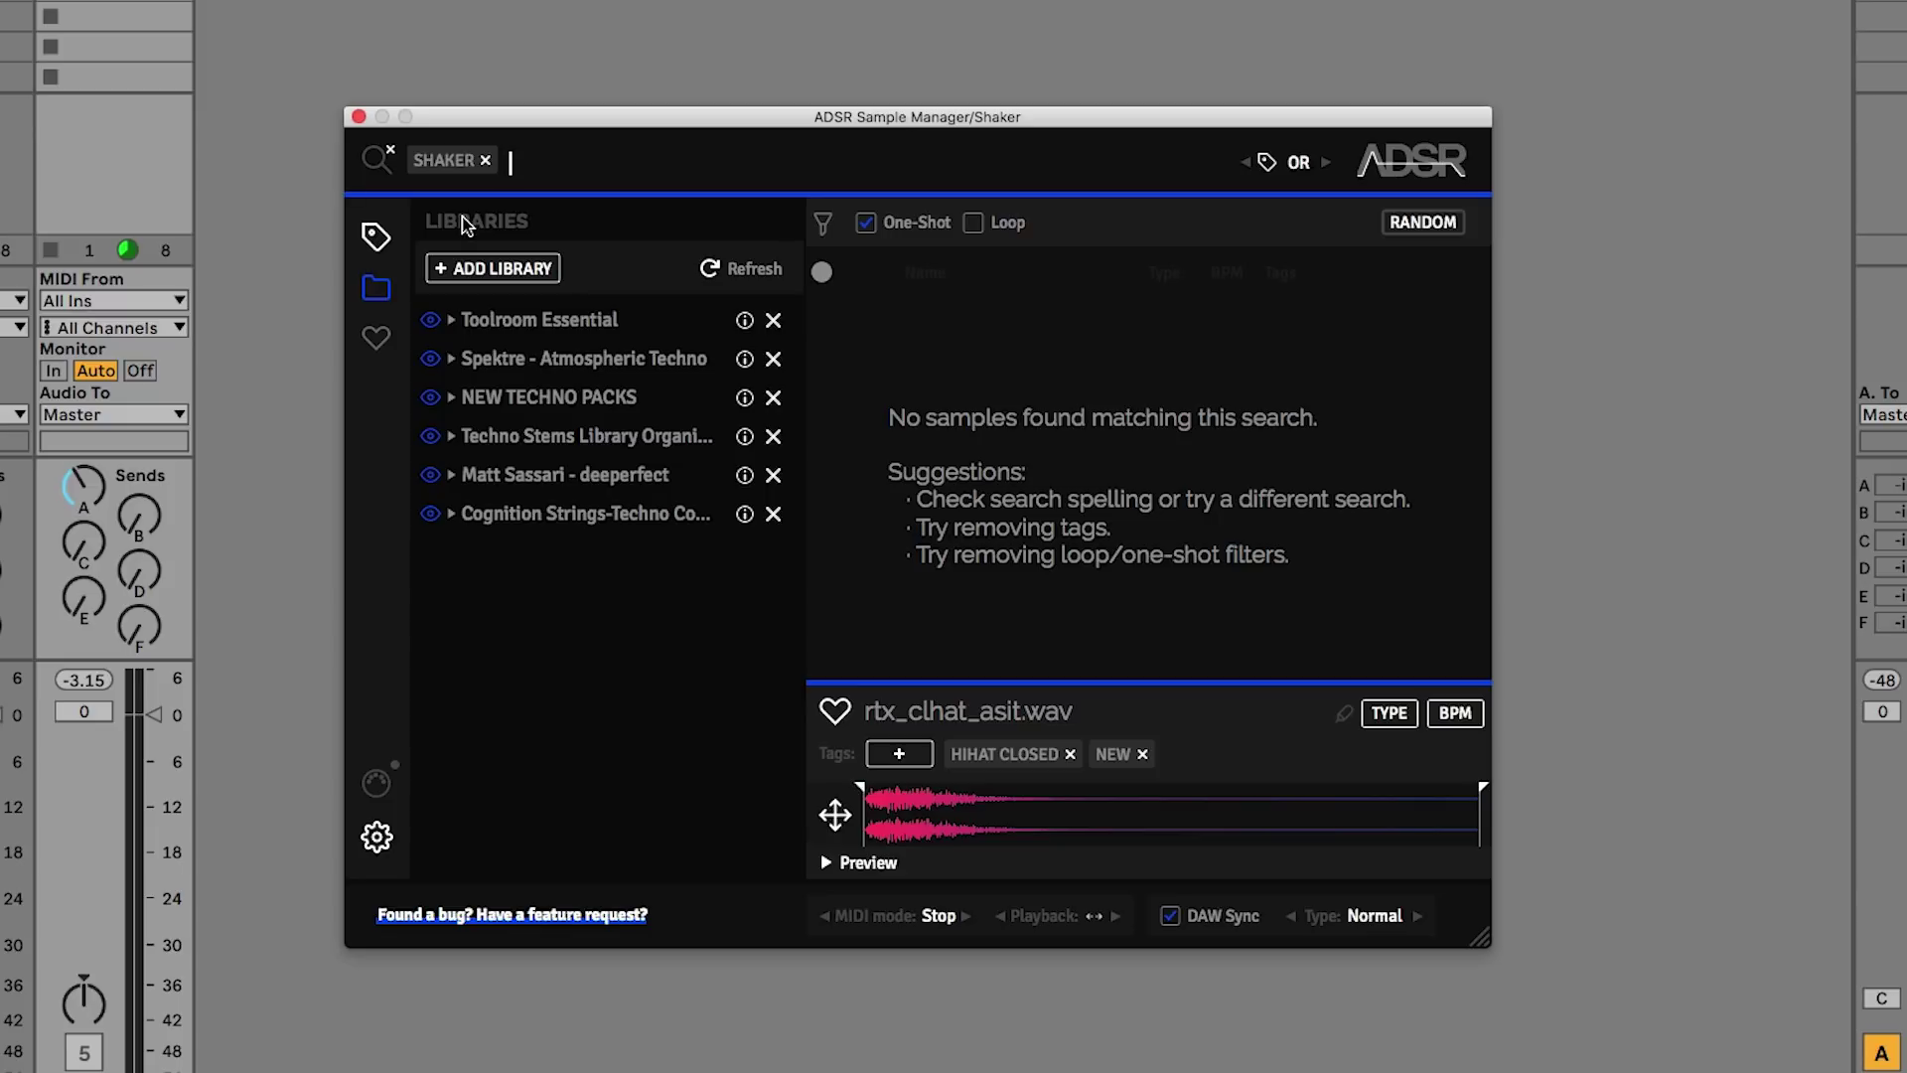
key("BackSpace")
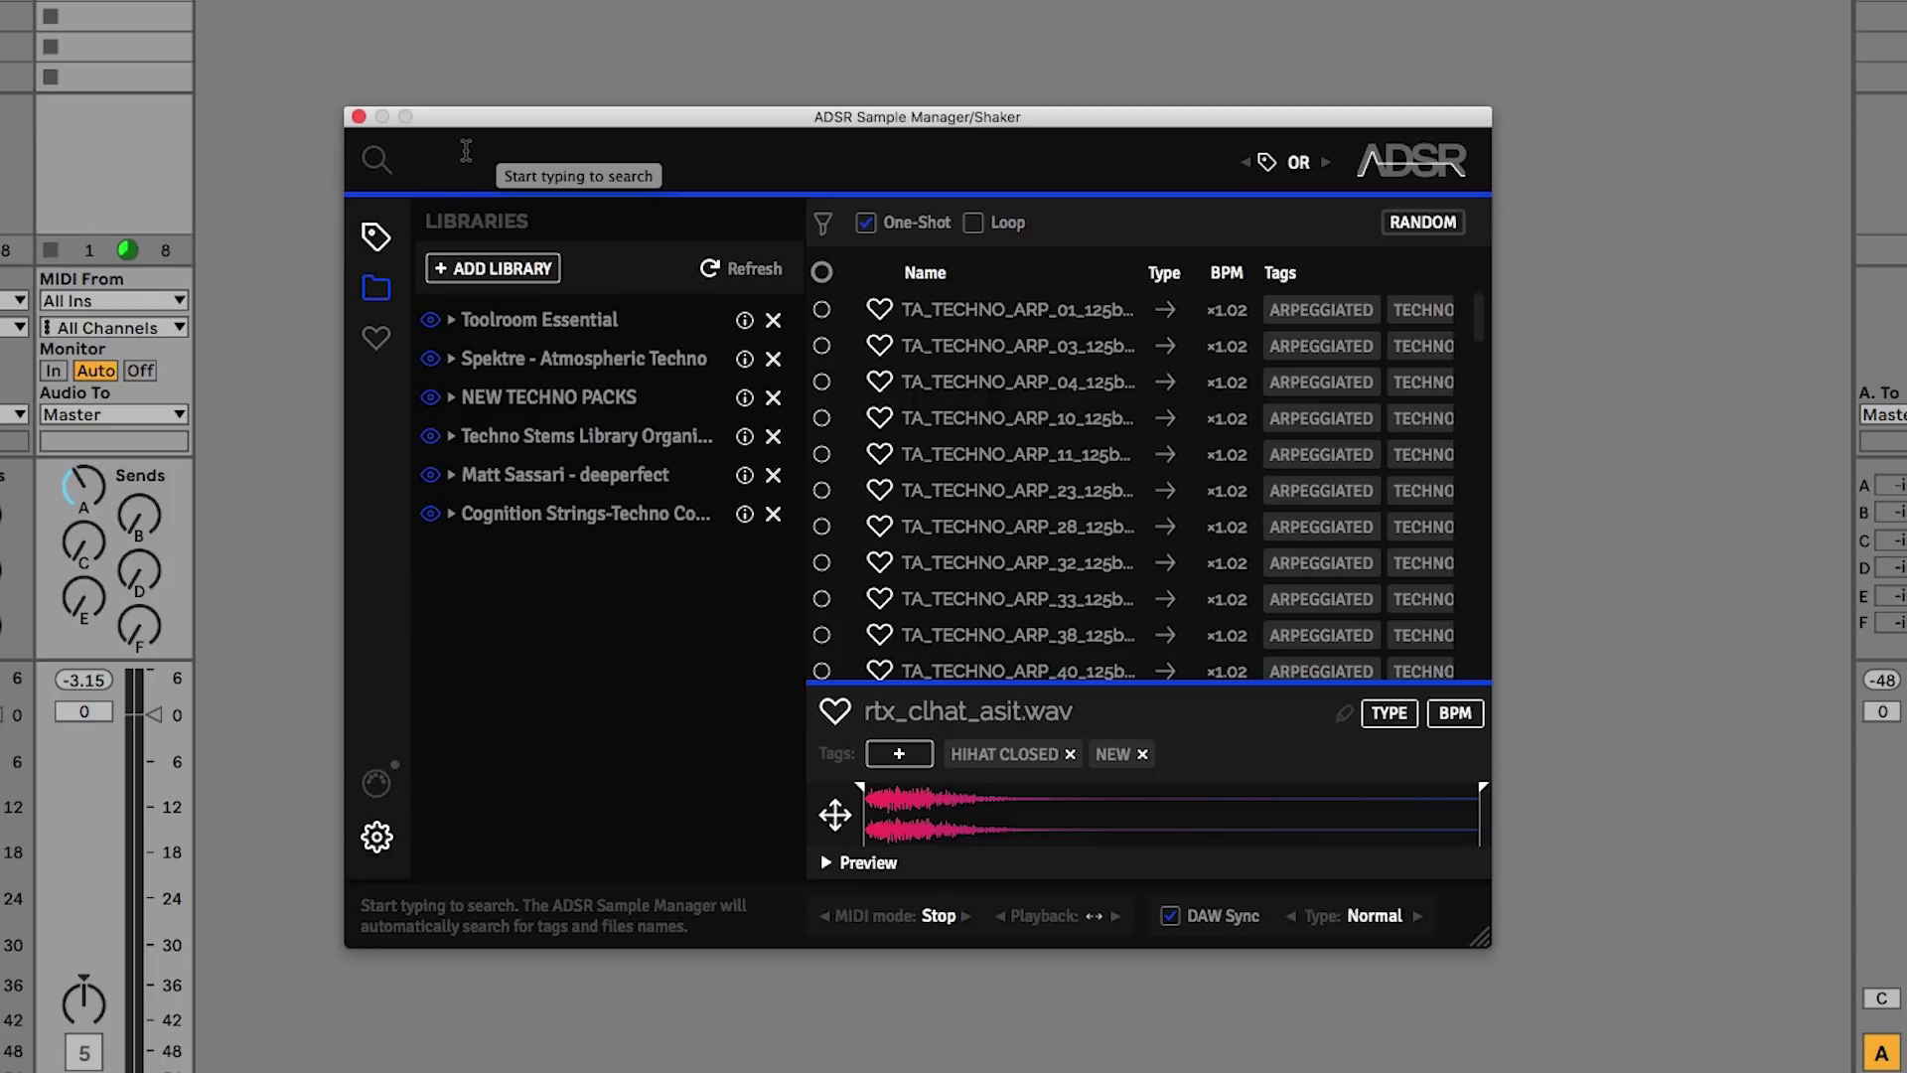
- Filter the samples to the Shaker tag and include loops
left_click(375, 236)
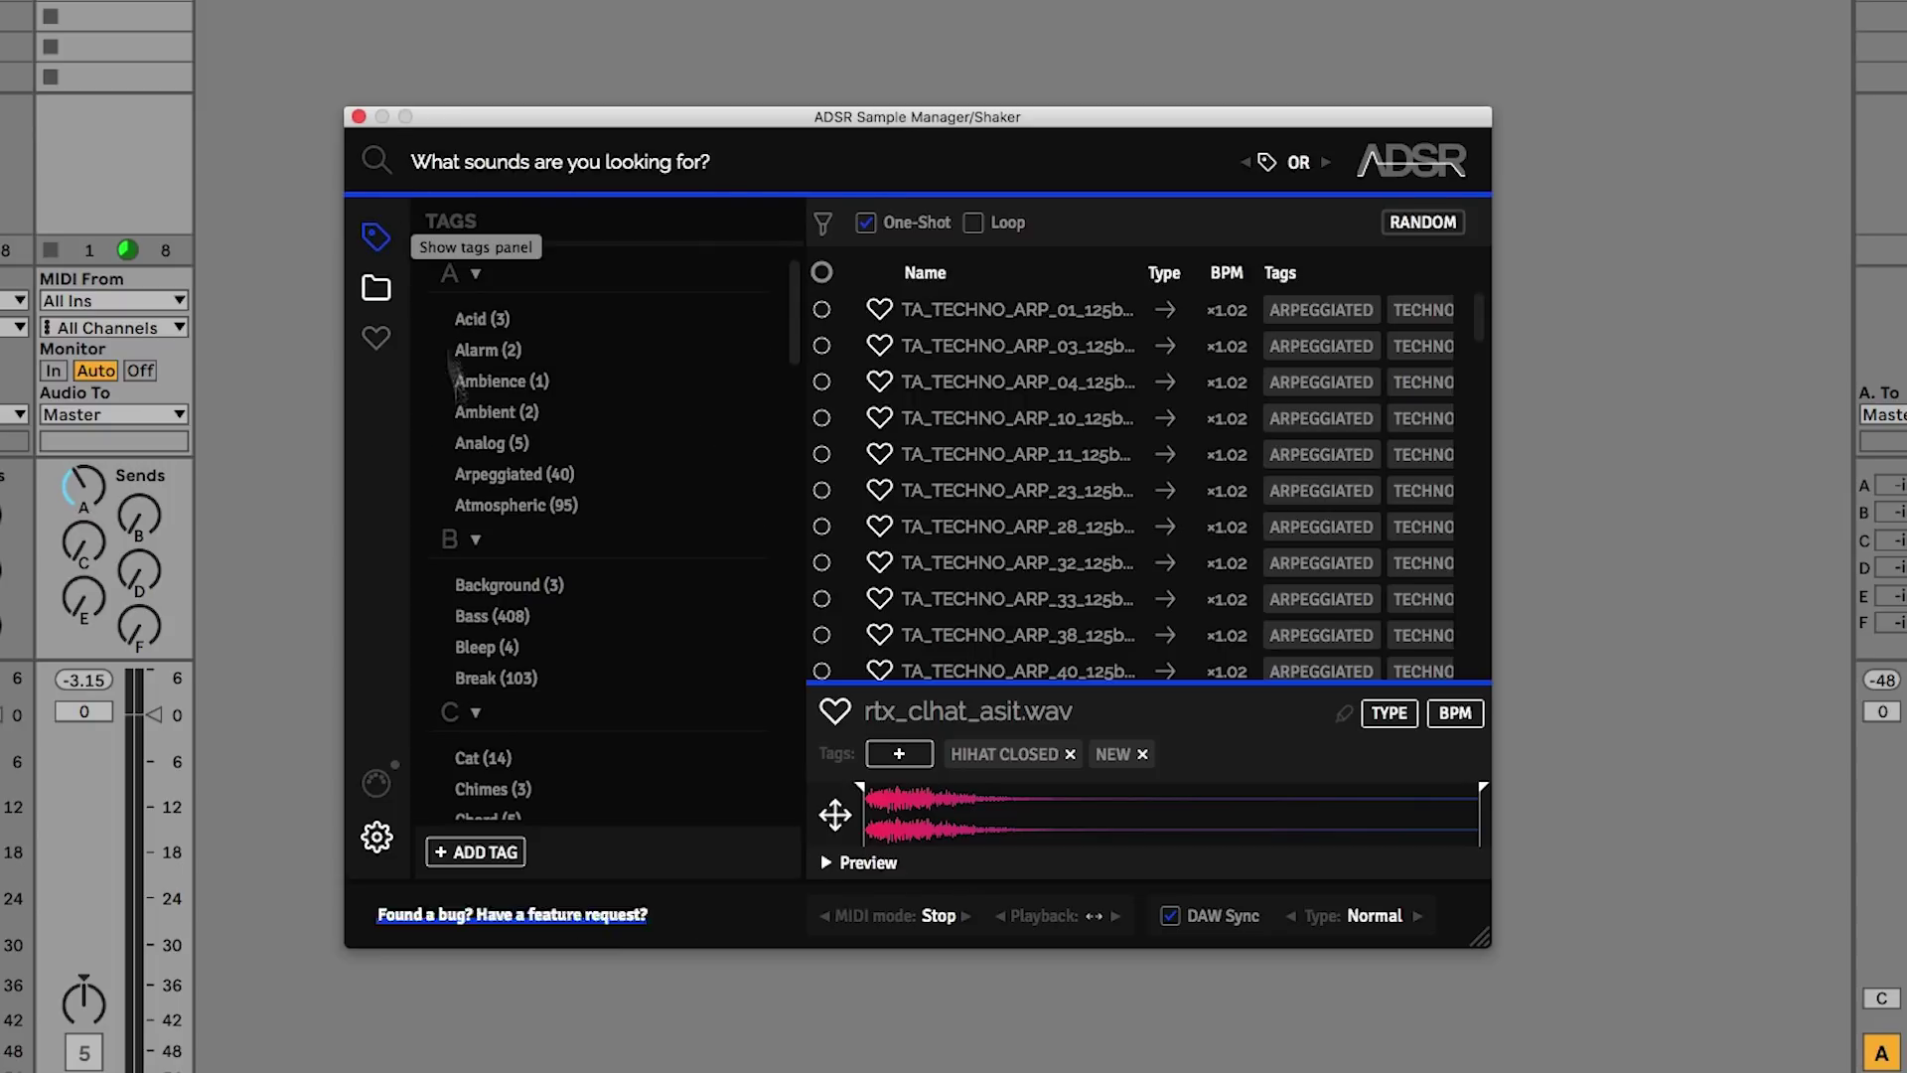
scroll(548, 578, "down", 20)
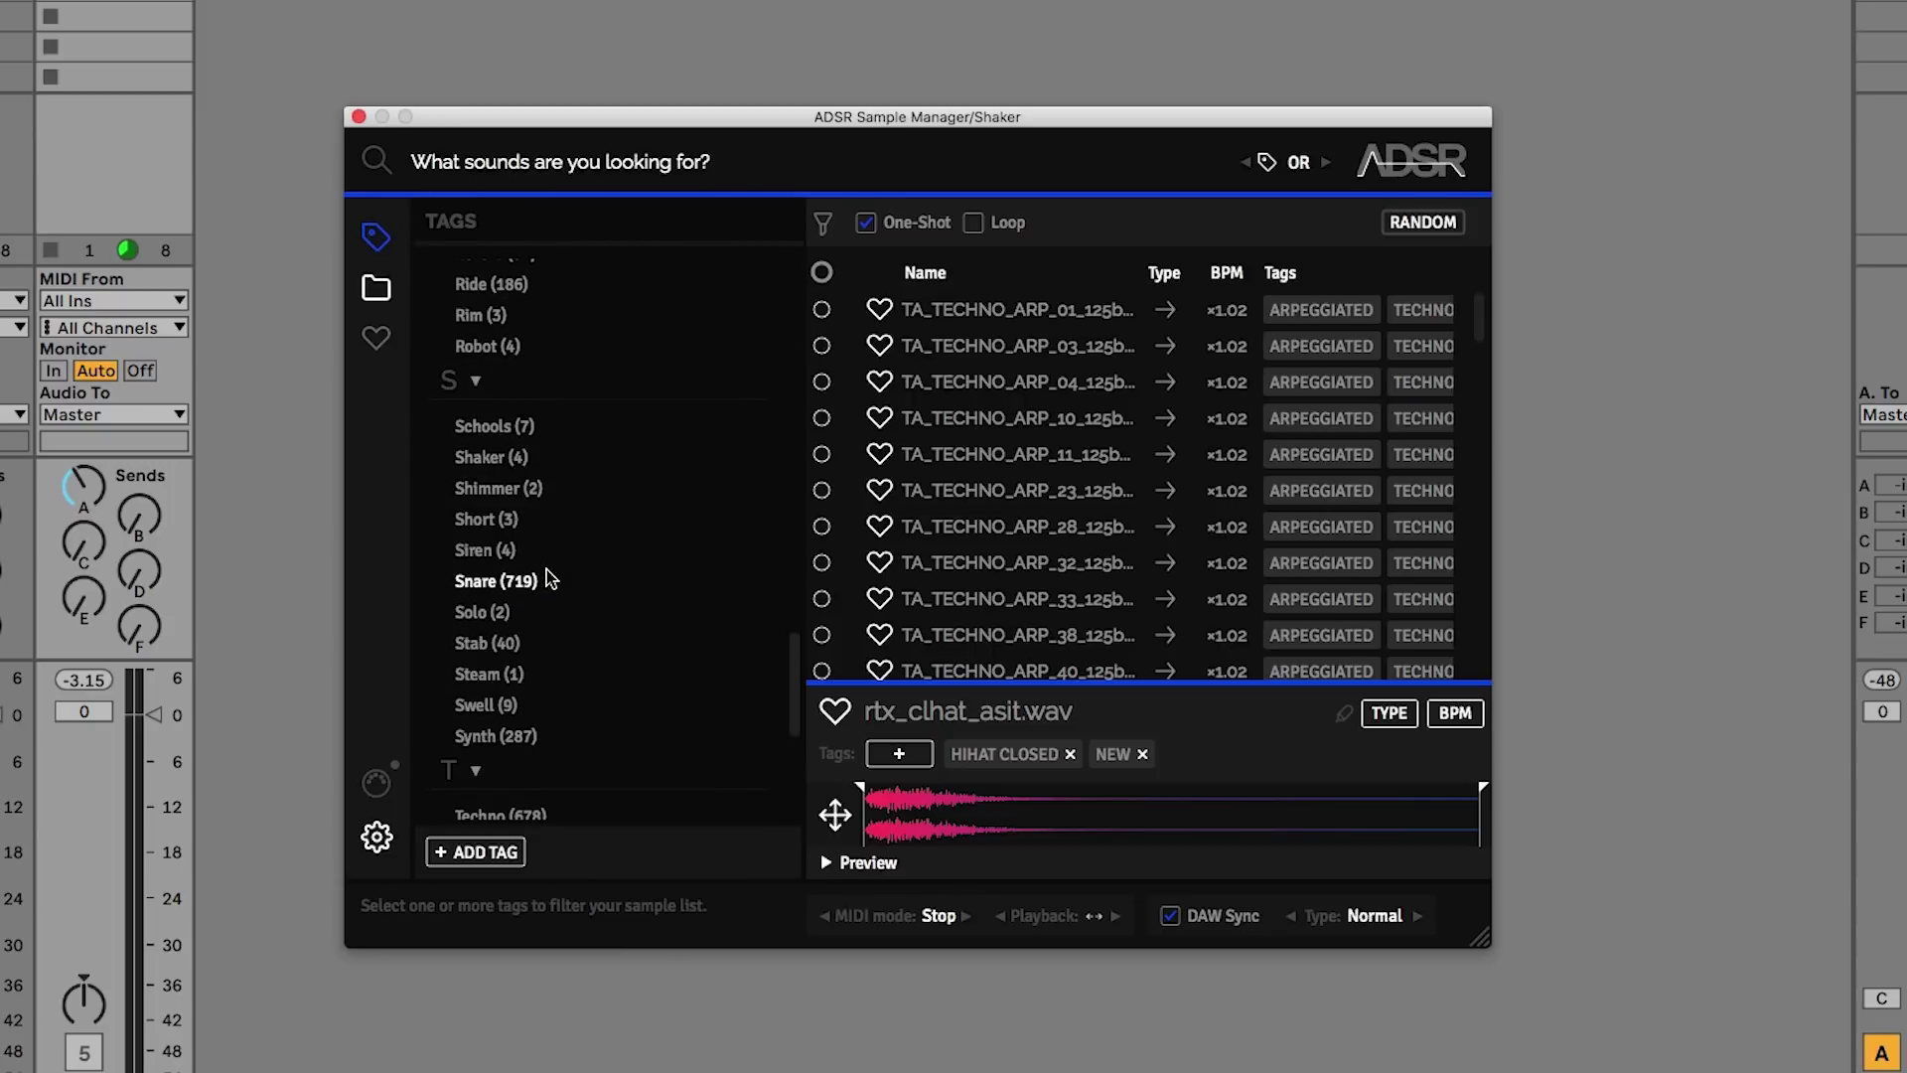
left_click(479, 459)
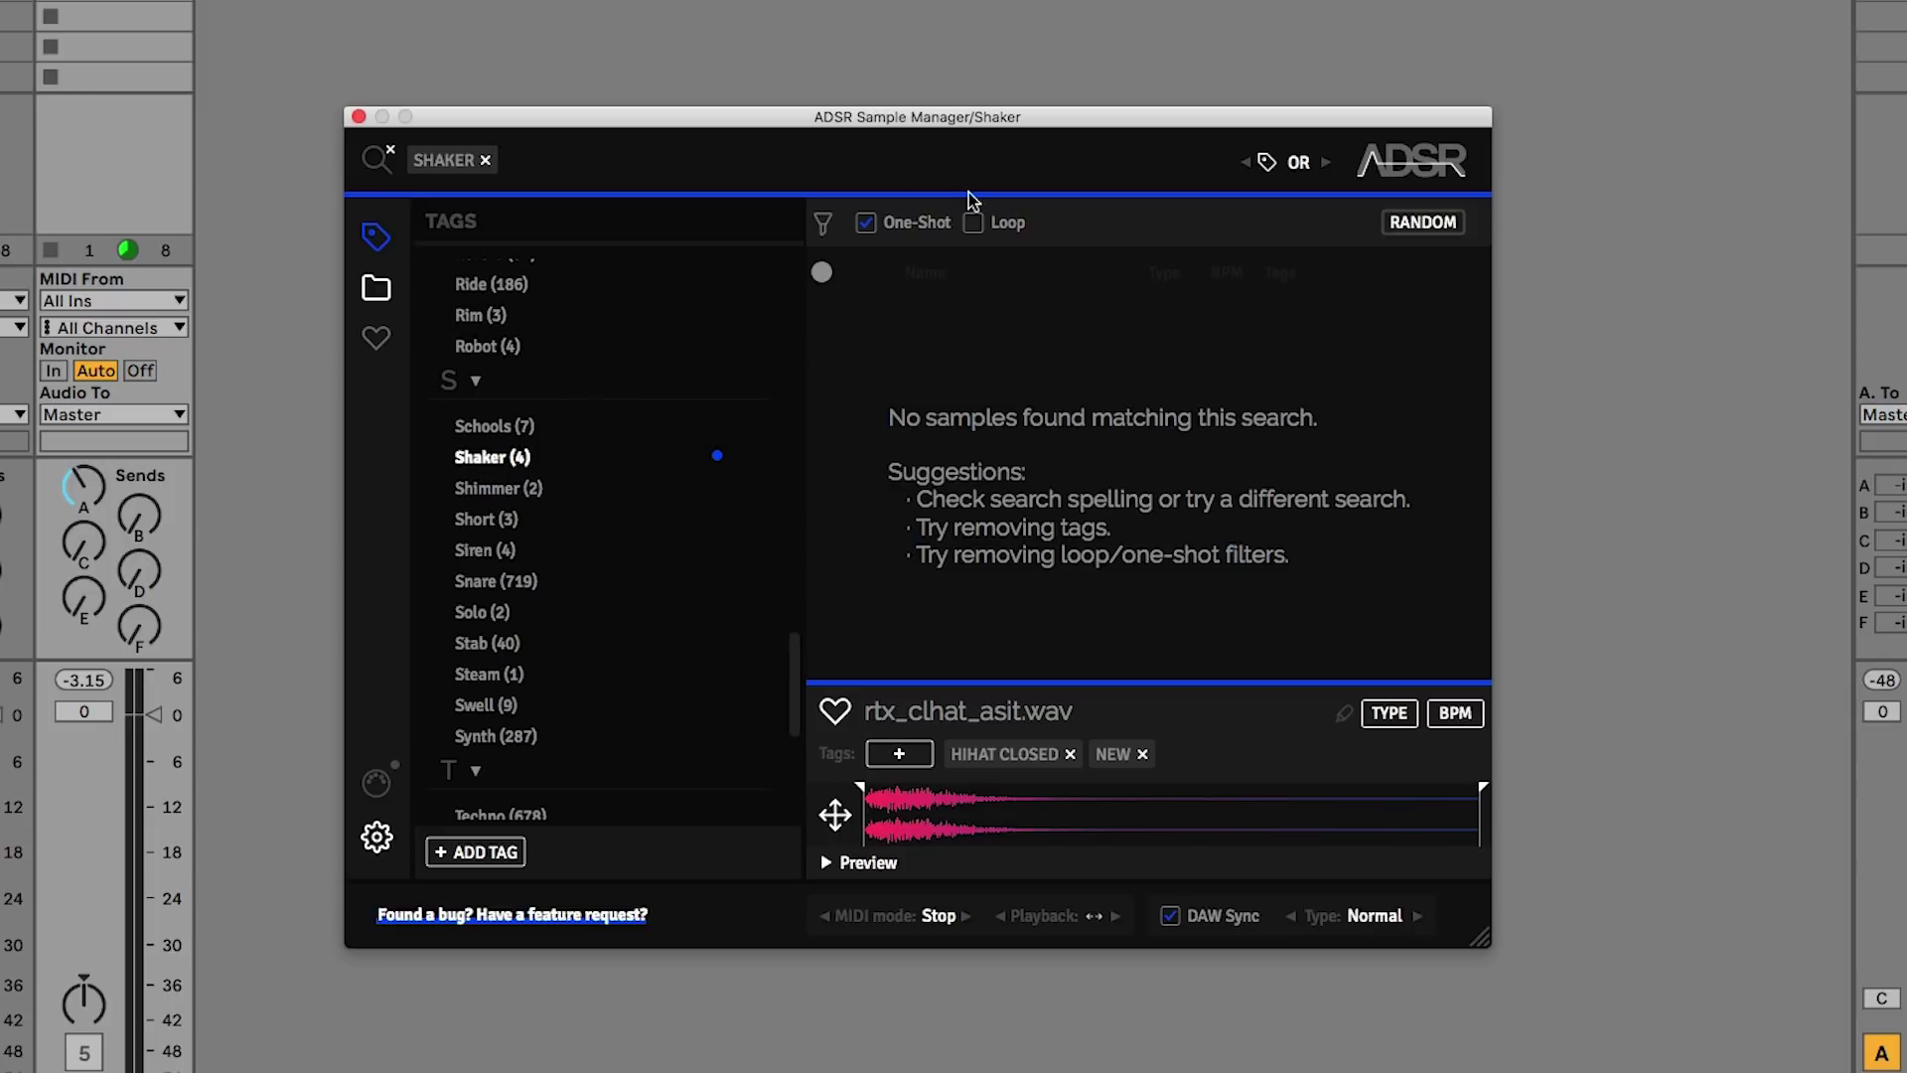
left_click(975, 223)
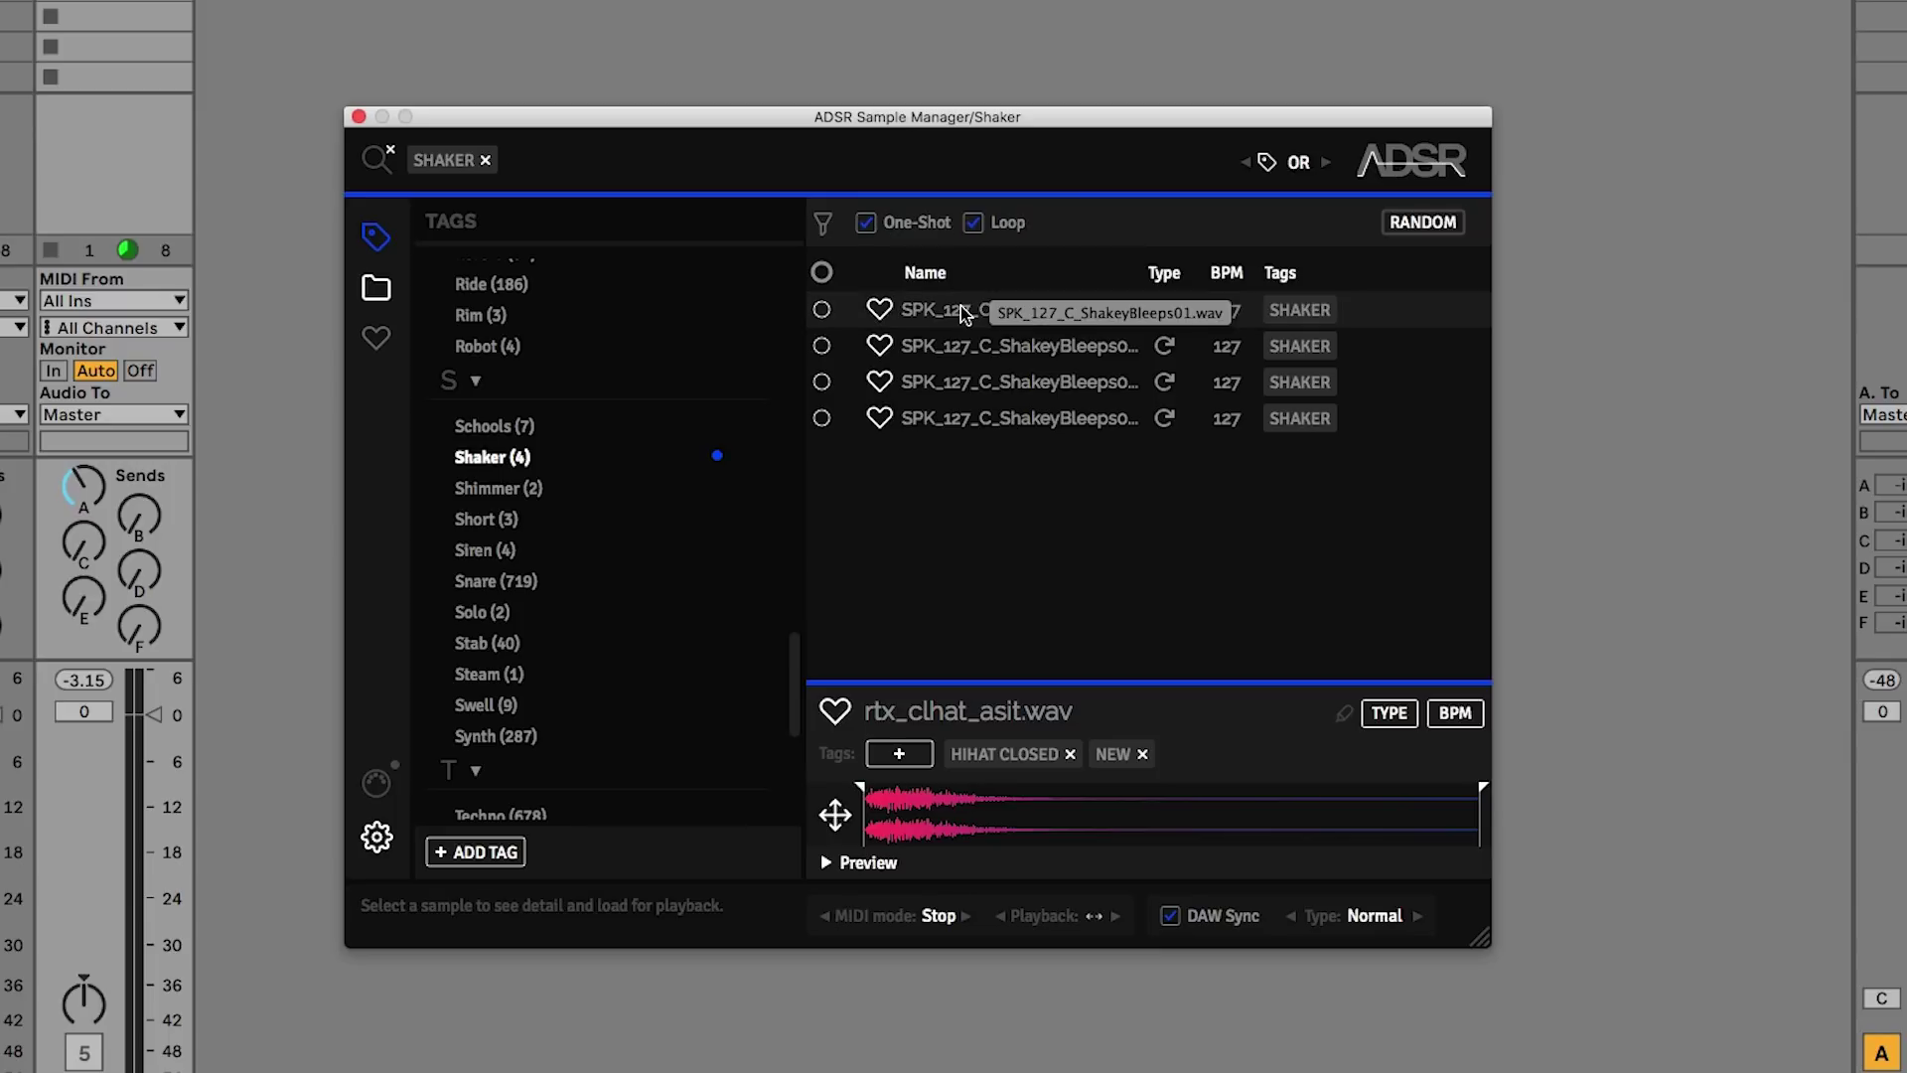
- Audition ShakeyBleeps01 through 04, settle on ShakeyBleeps03, and stop the preview
left_click(962, 310)
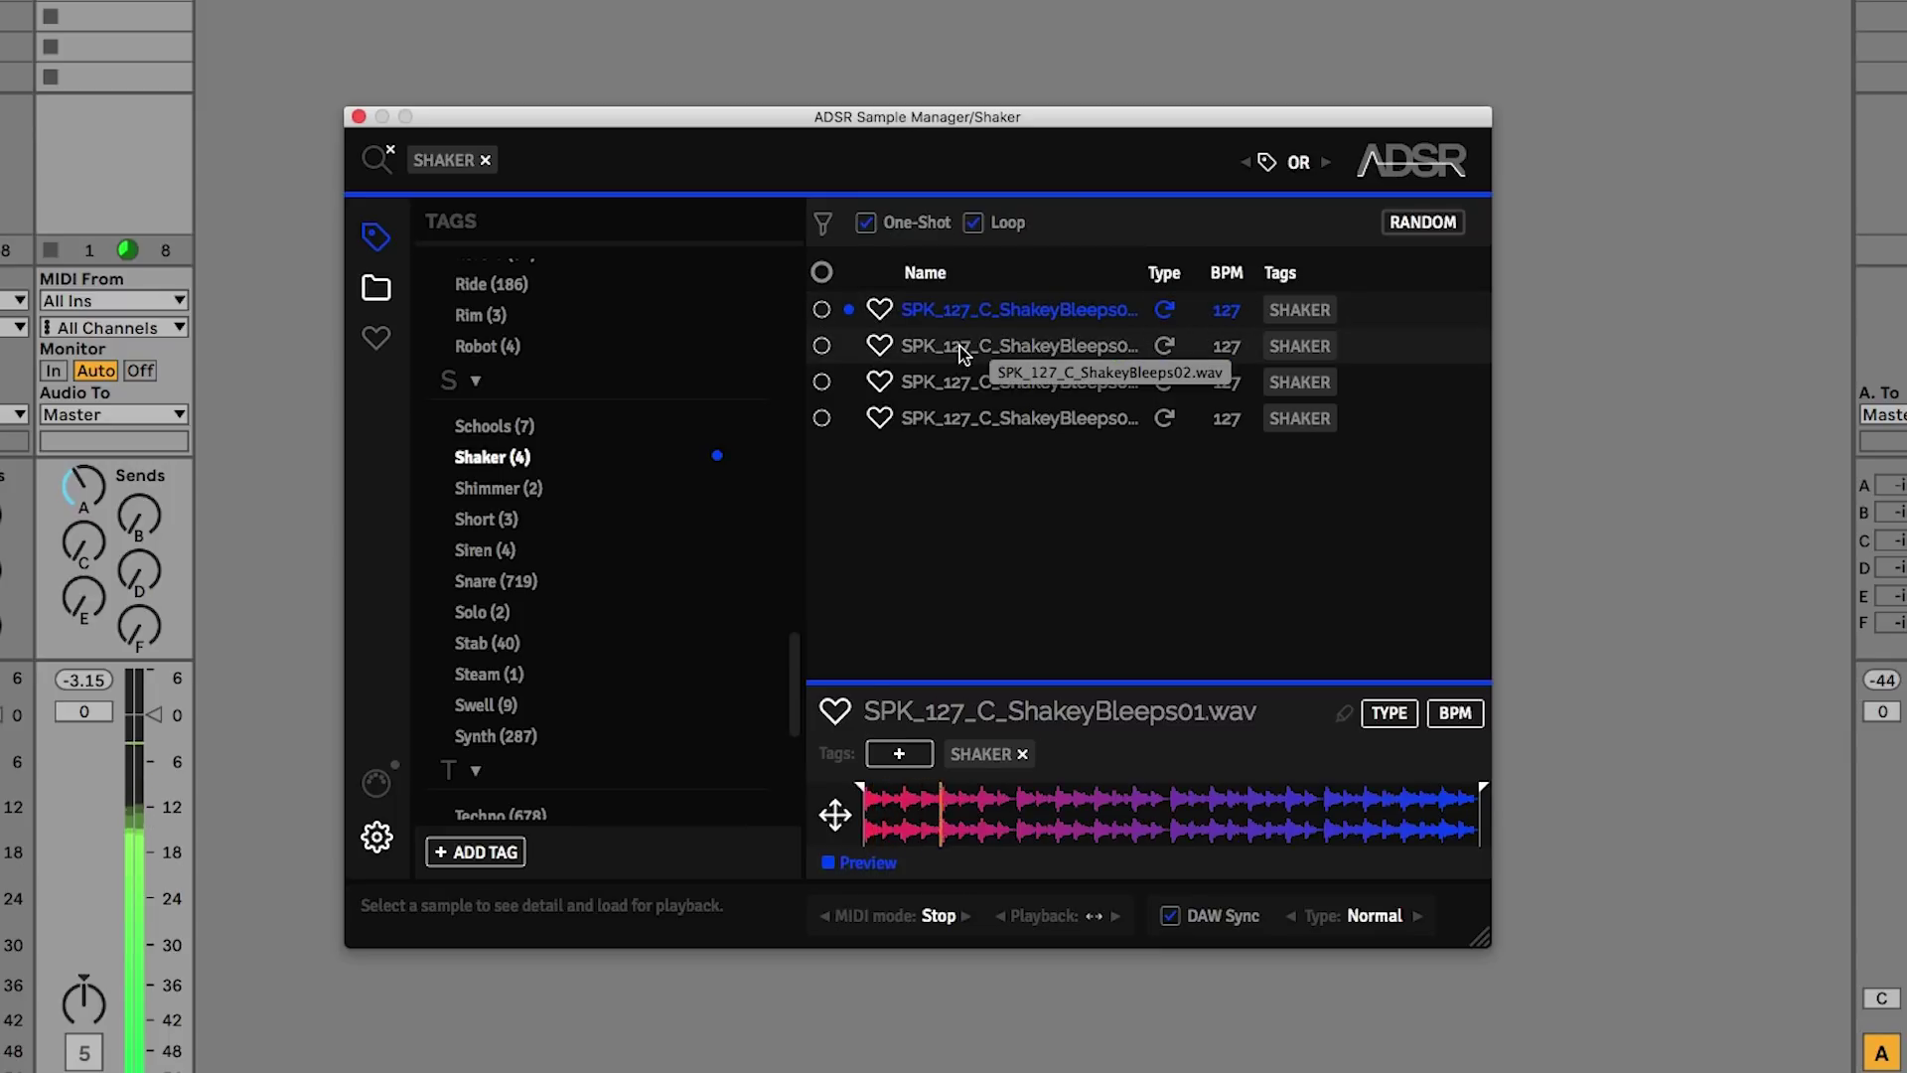
left_click(961, 348)
left_click(958, 382)
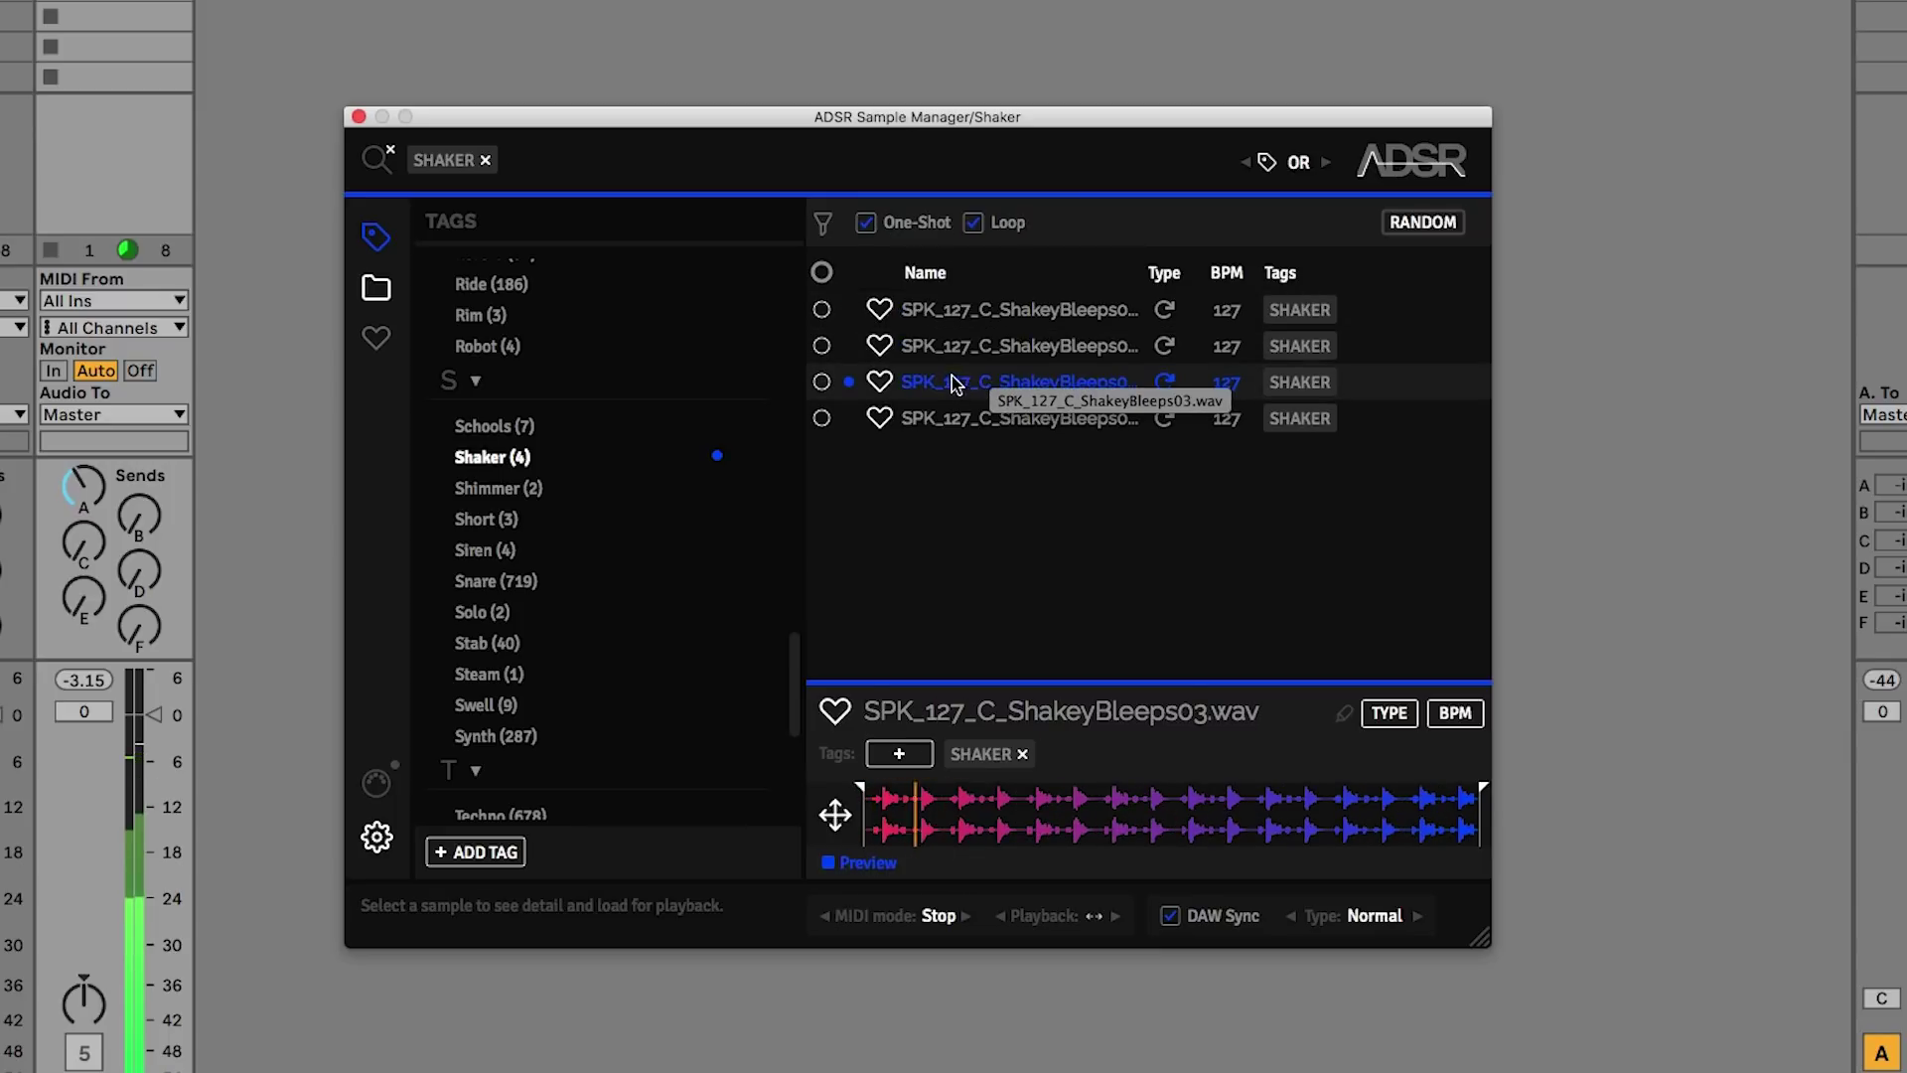
left_click(951, 415)
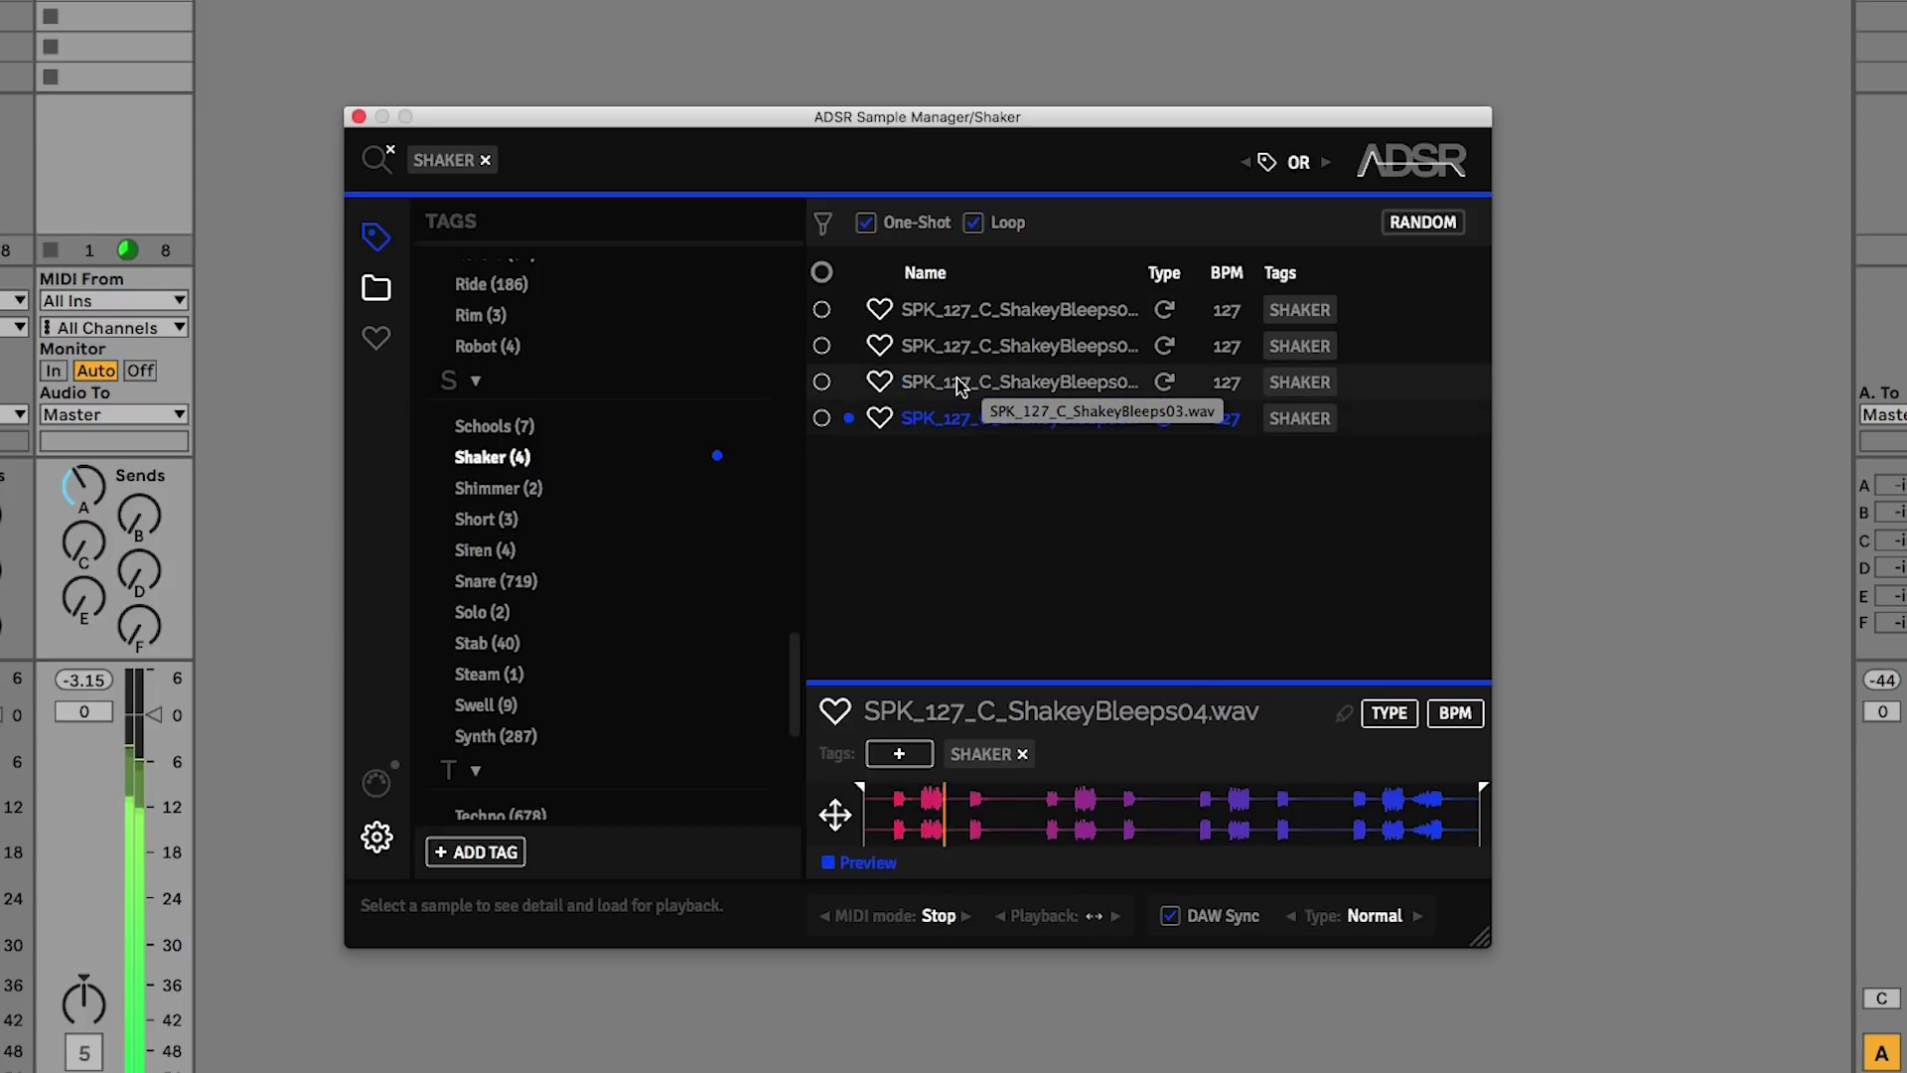
left_click(959, 383)
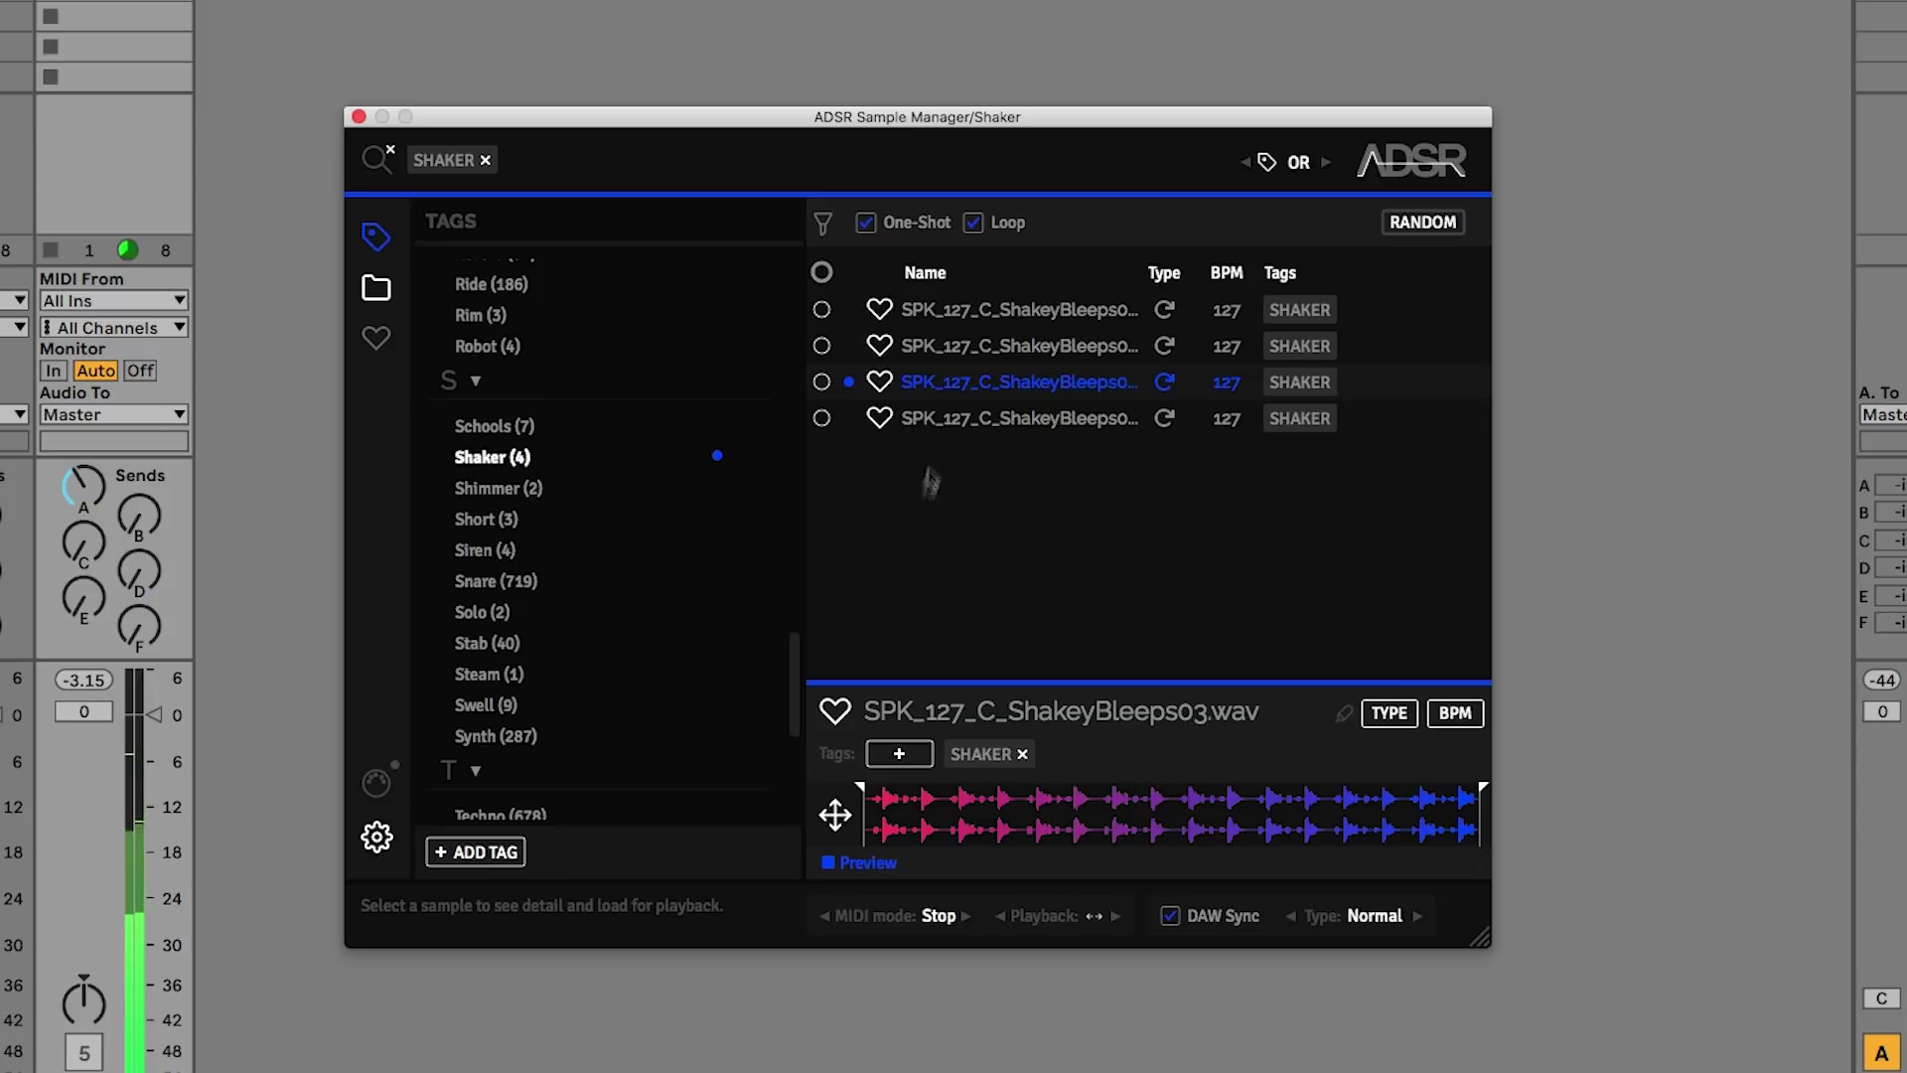
left_click(830, 859)
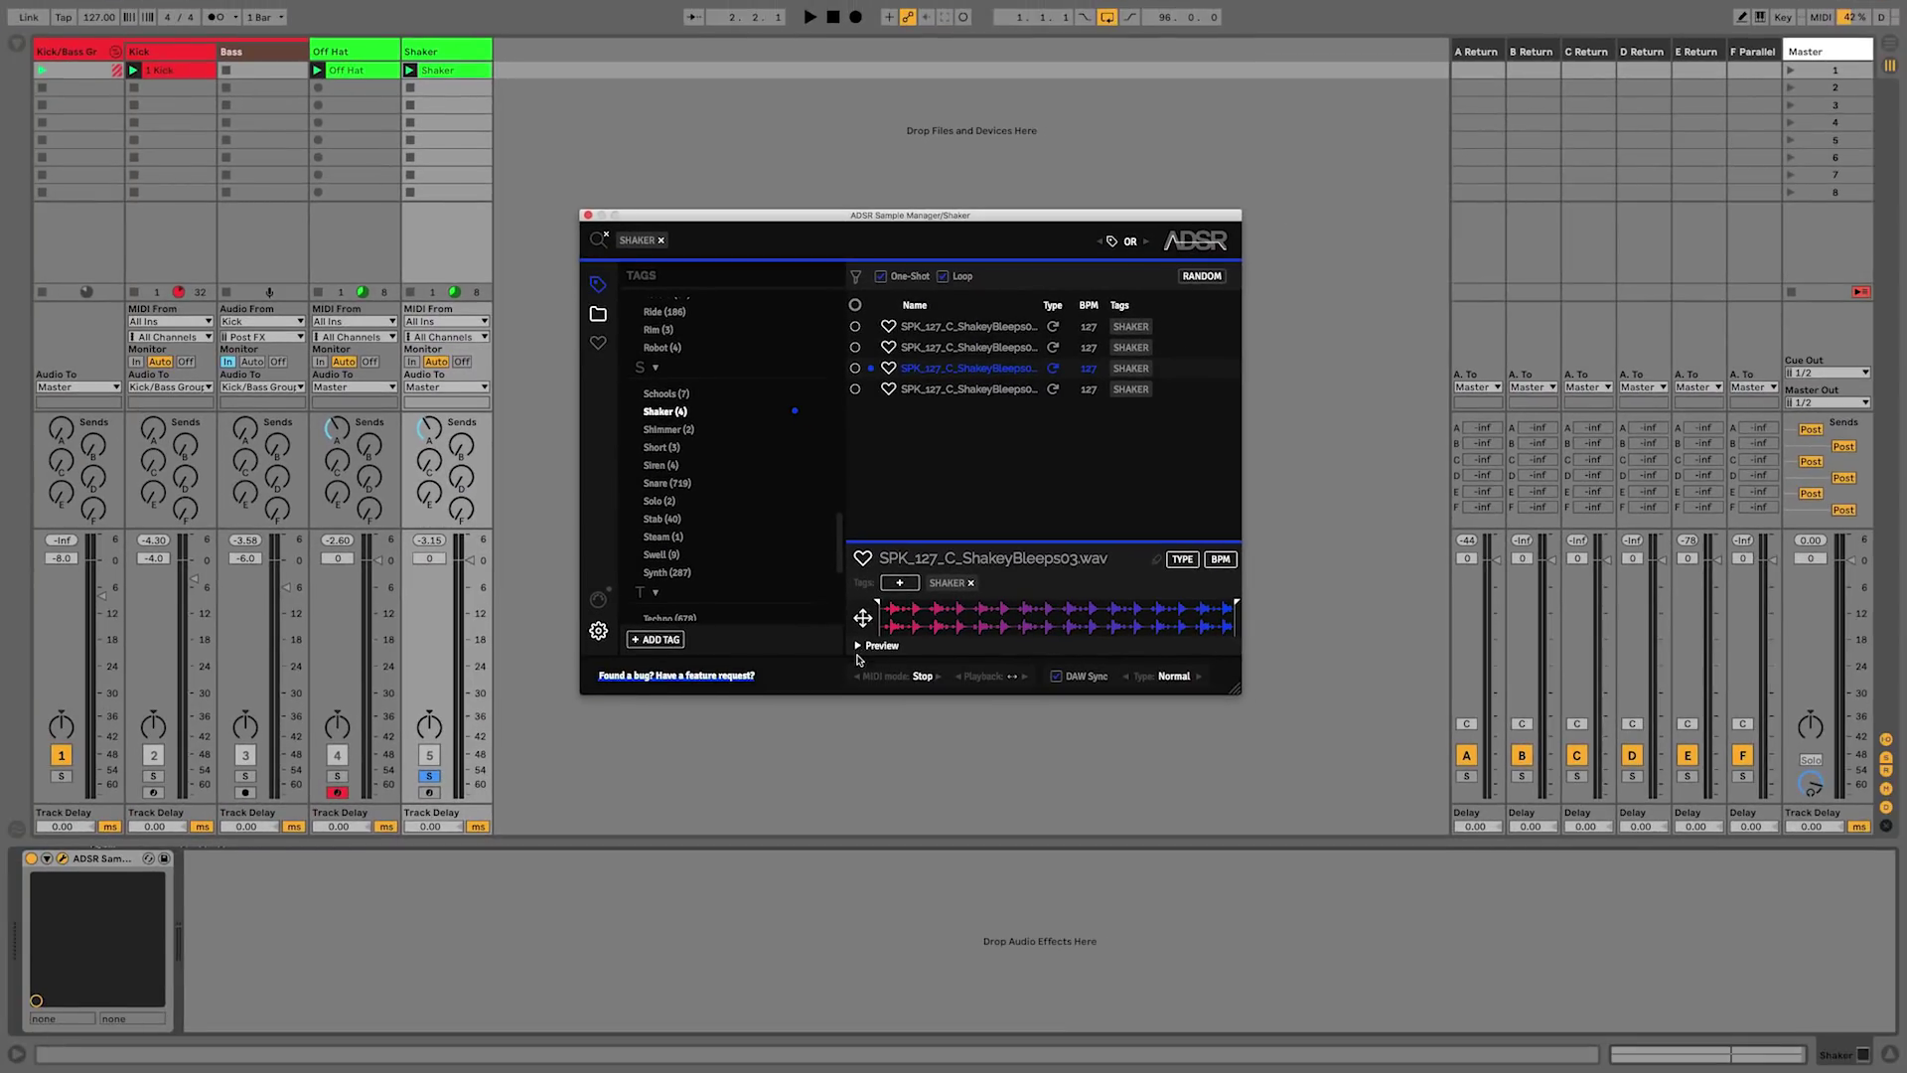
- Select the Shaker clip, unsolo, and play the whole Live set
left_click(453, 70)
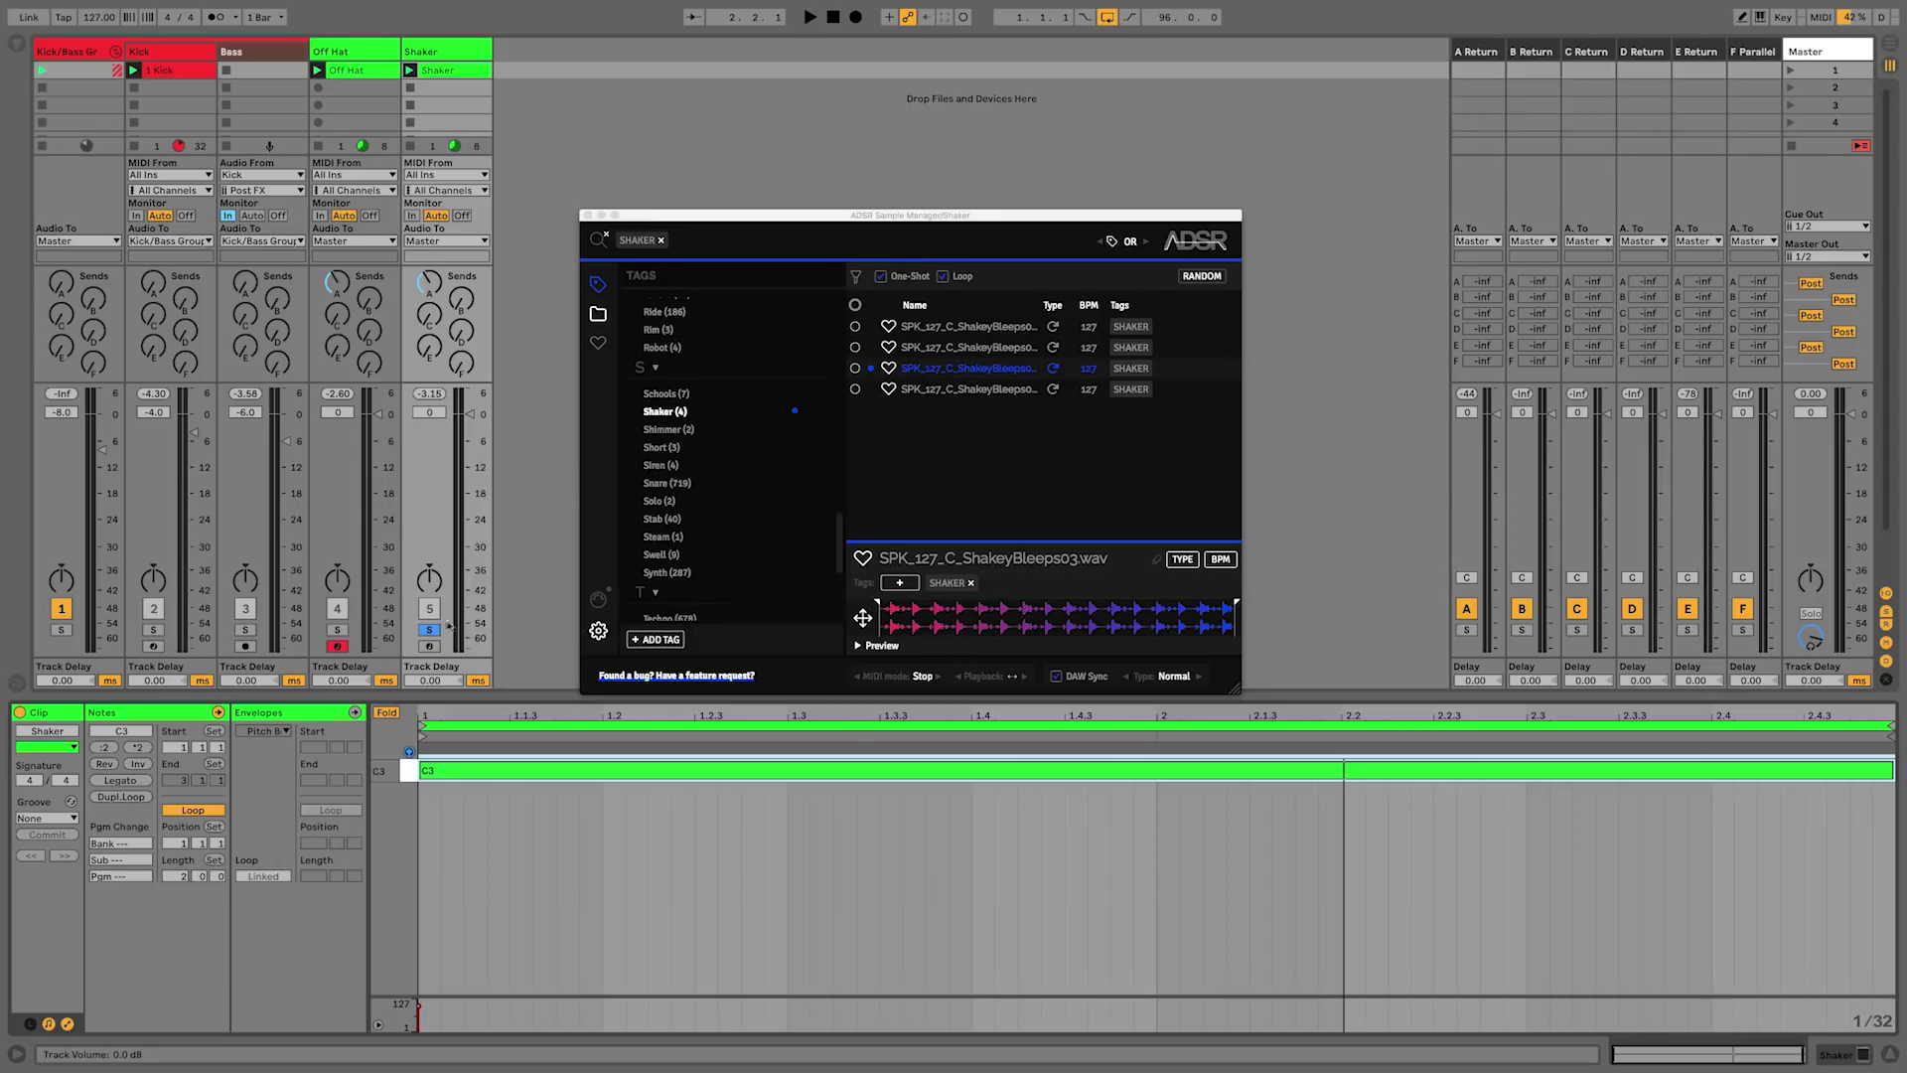
left_click(62, 630)
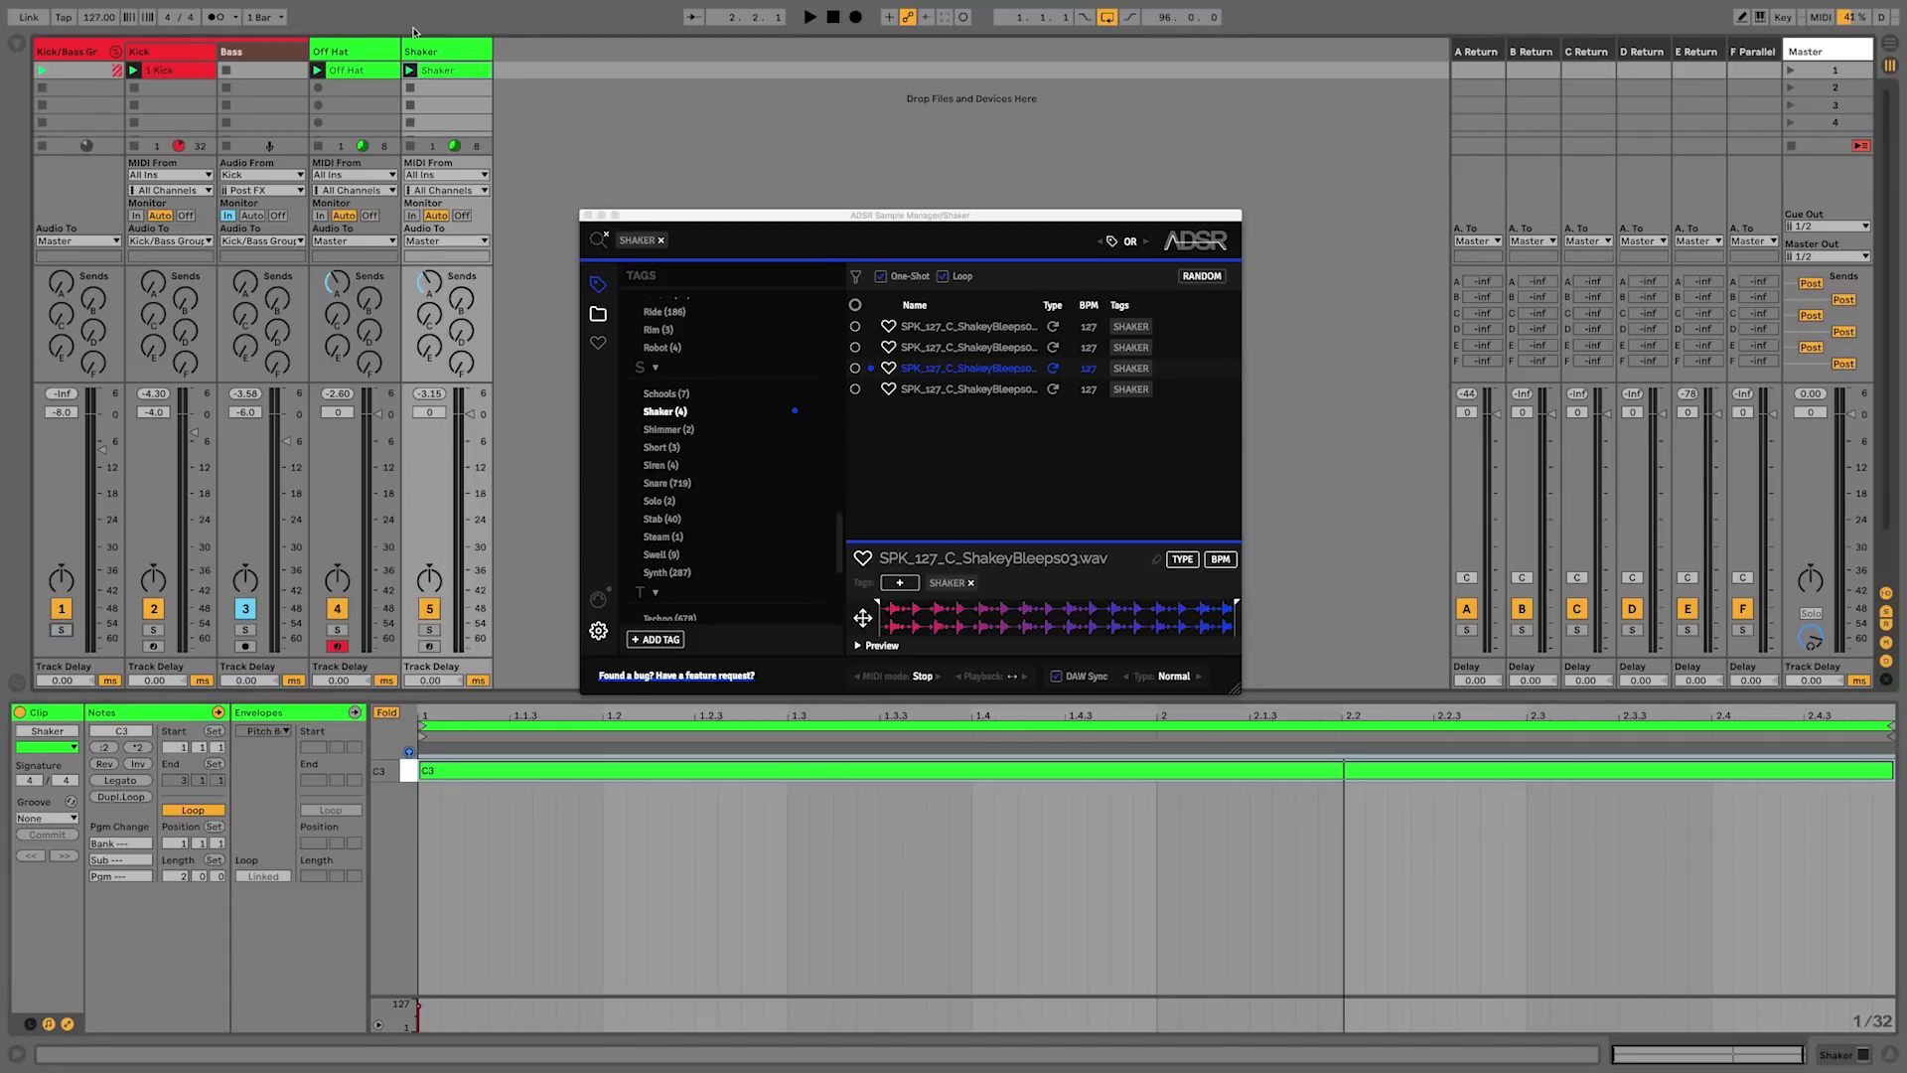
key("space")
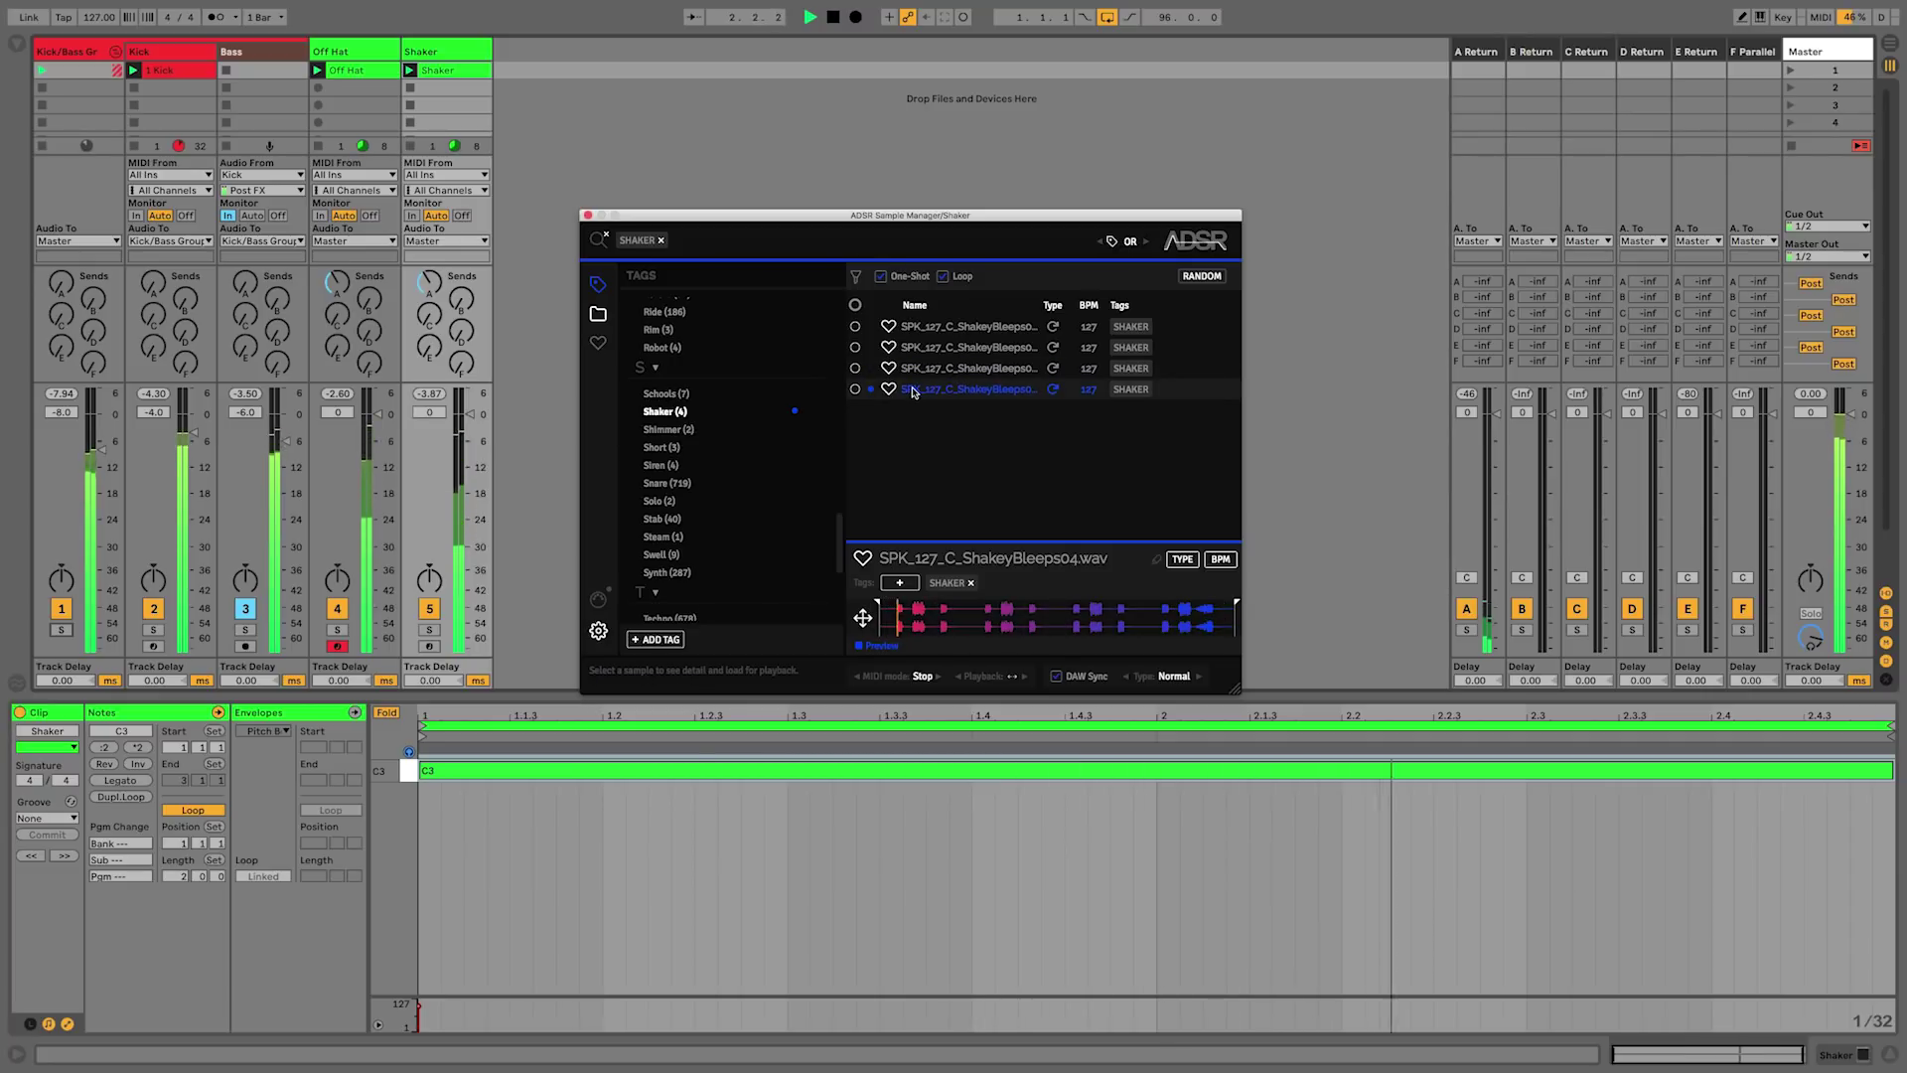
- Audition ShakeyBleeps02 and 01 against the set, then load ShakeyBleeps02
left_click(921, 349)
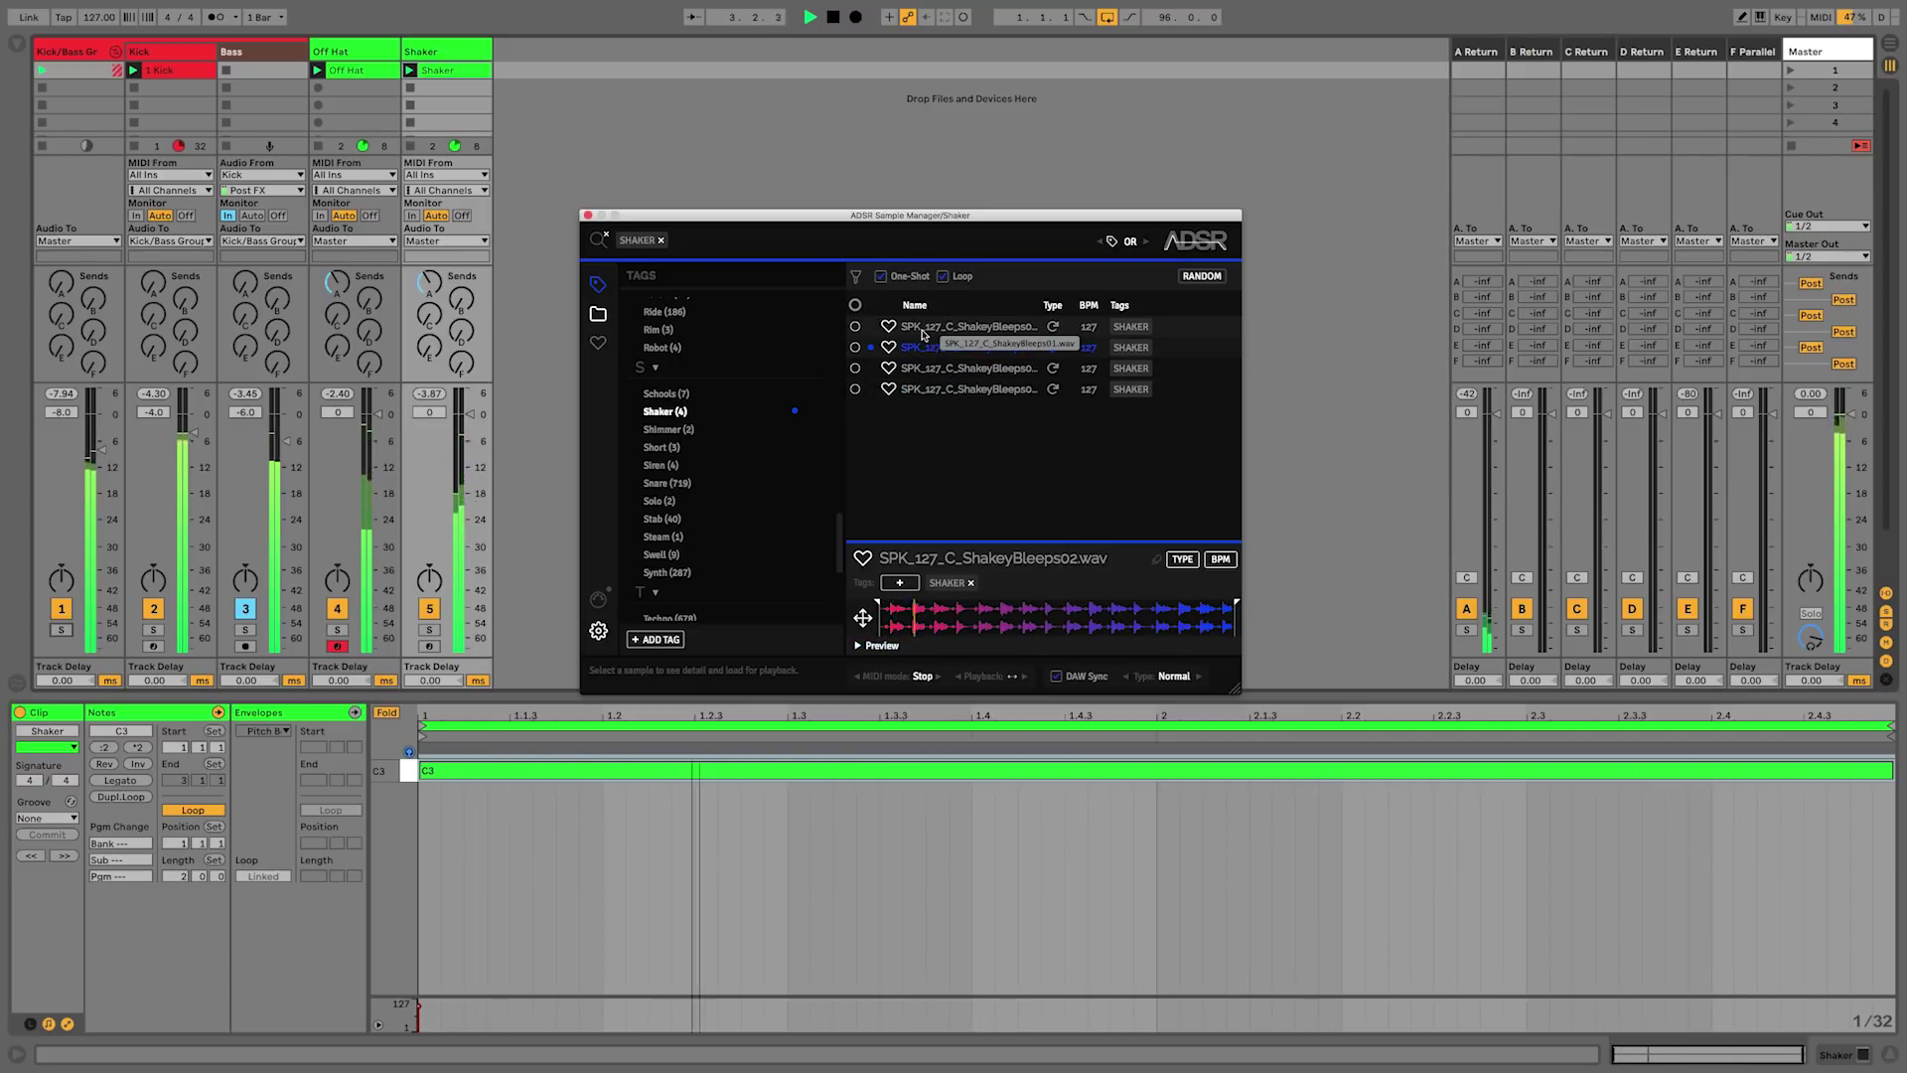
left_click(923, 331)
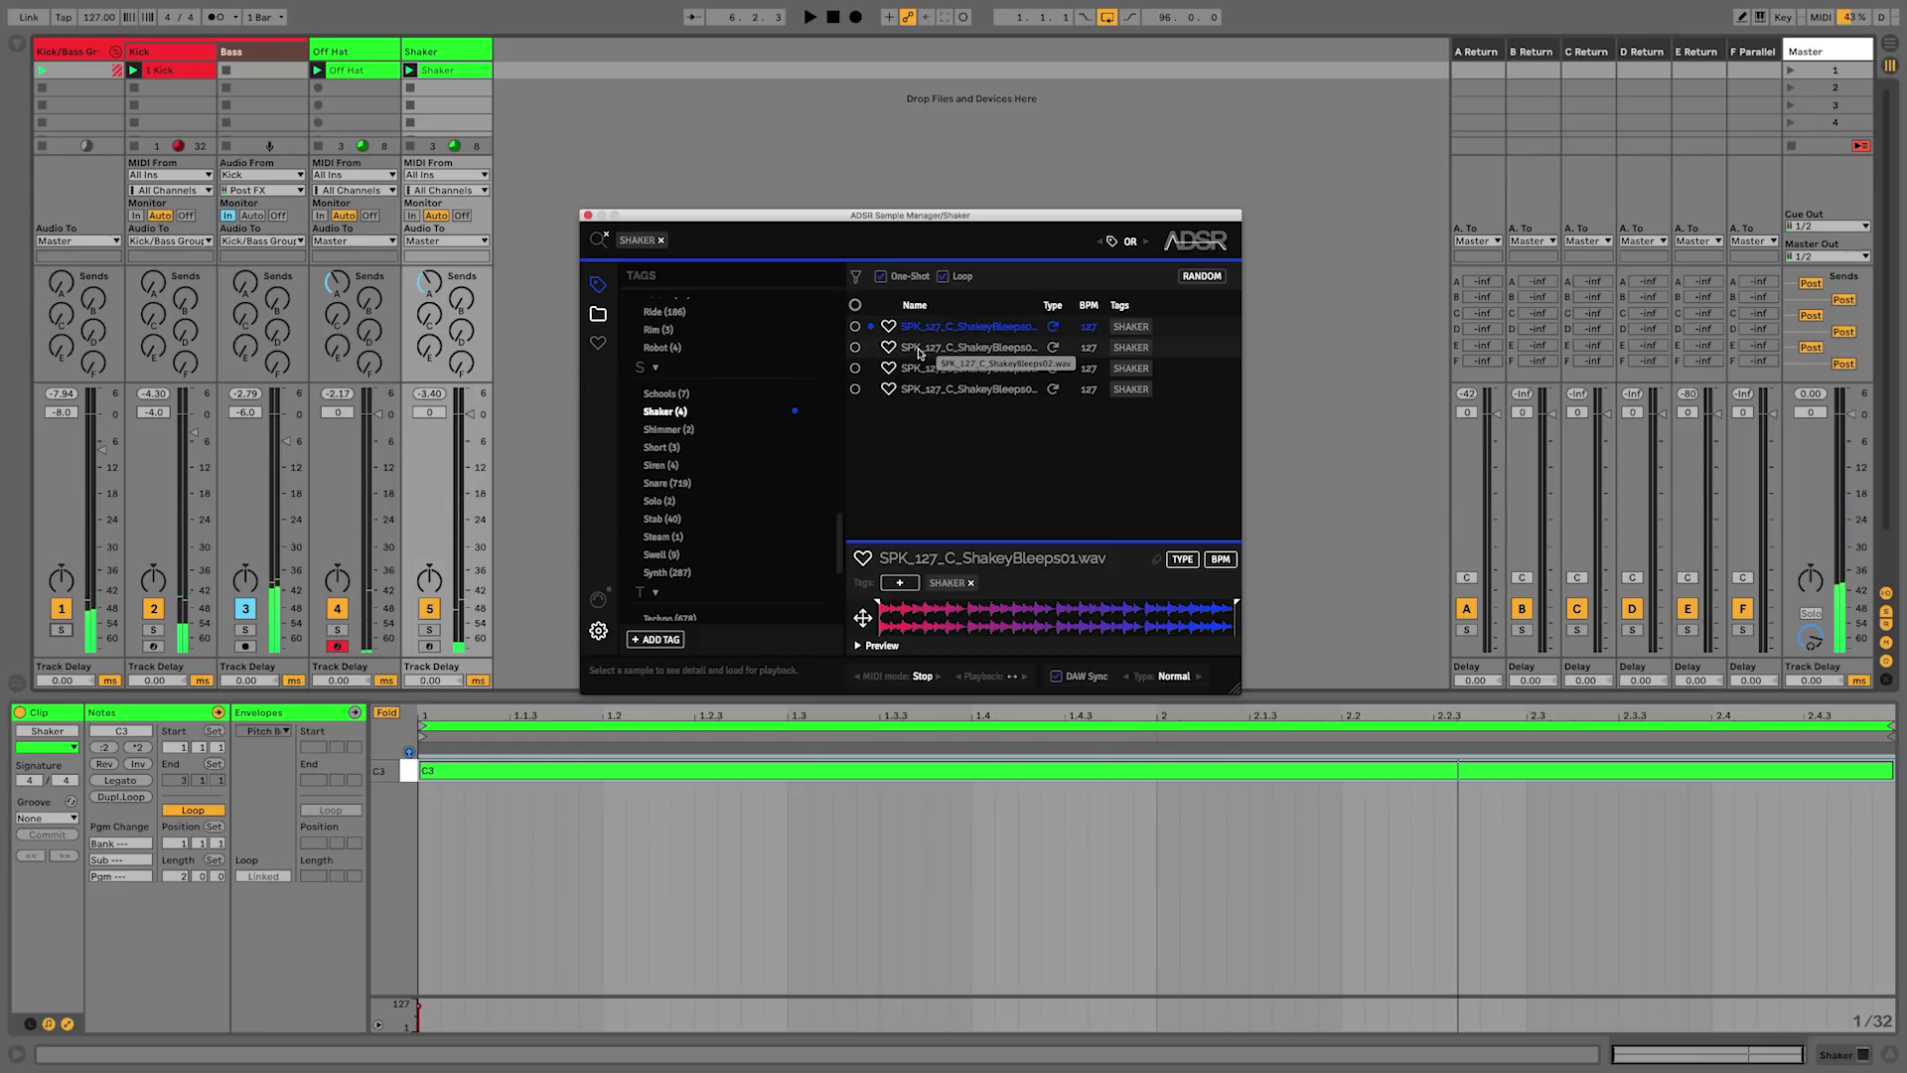
left_click(919, 346)
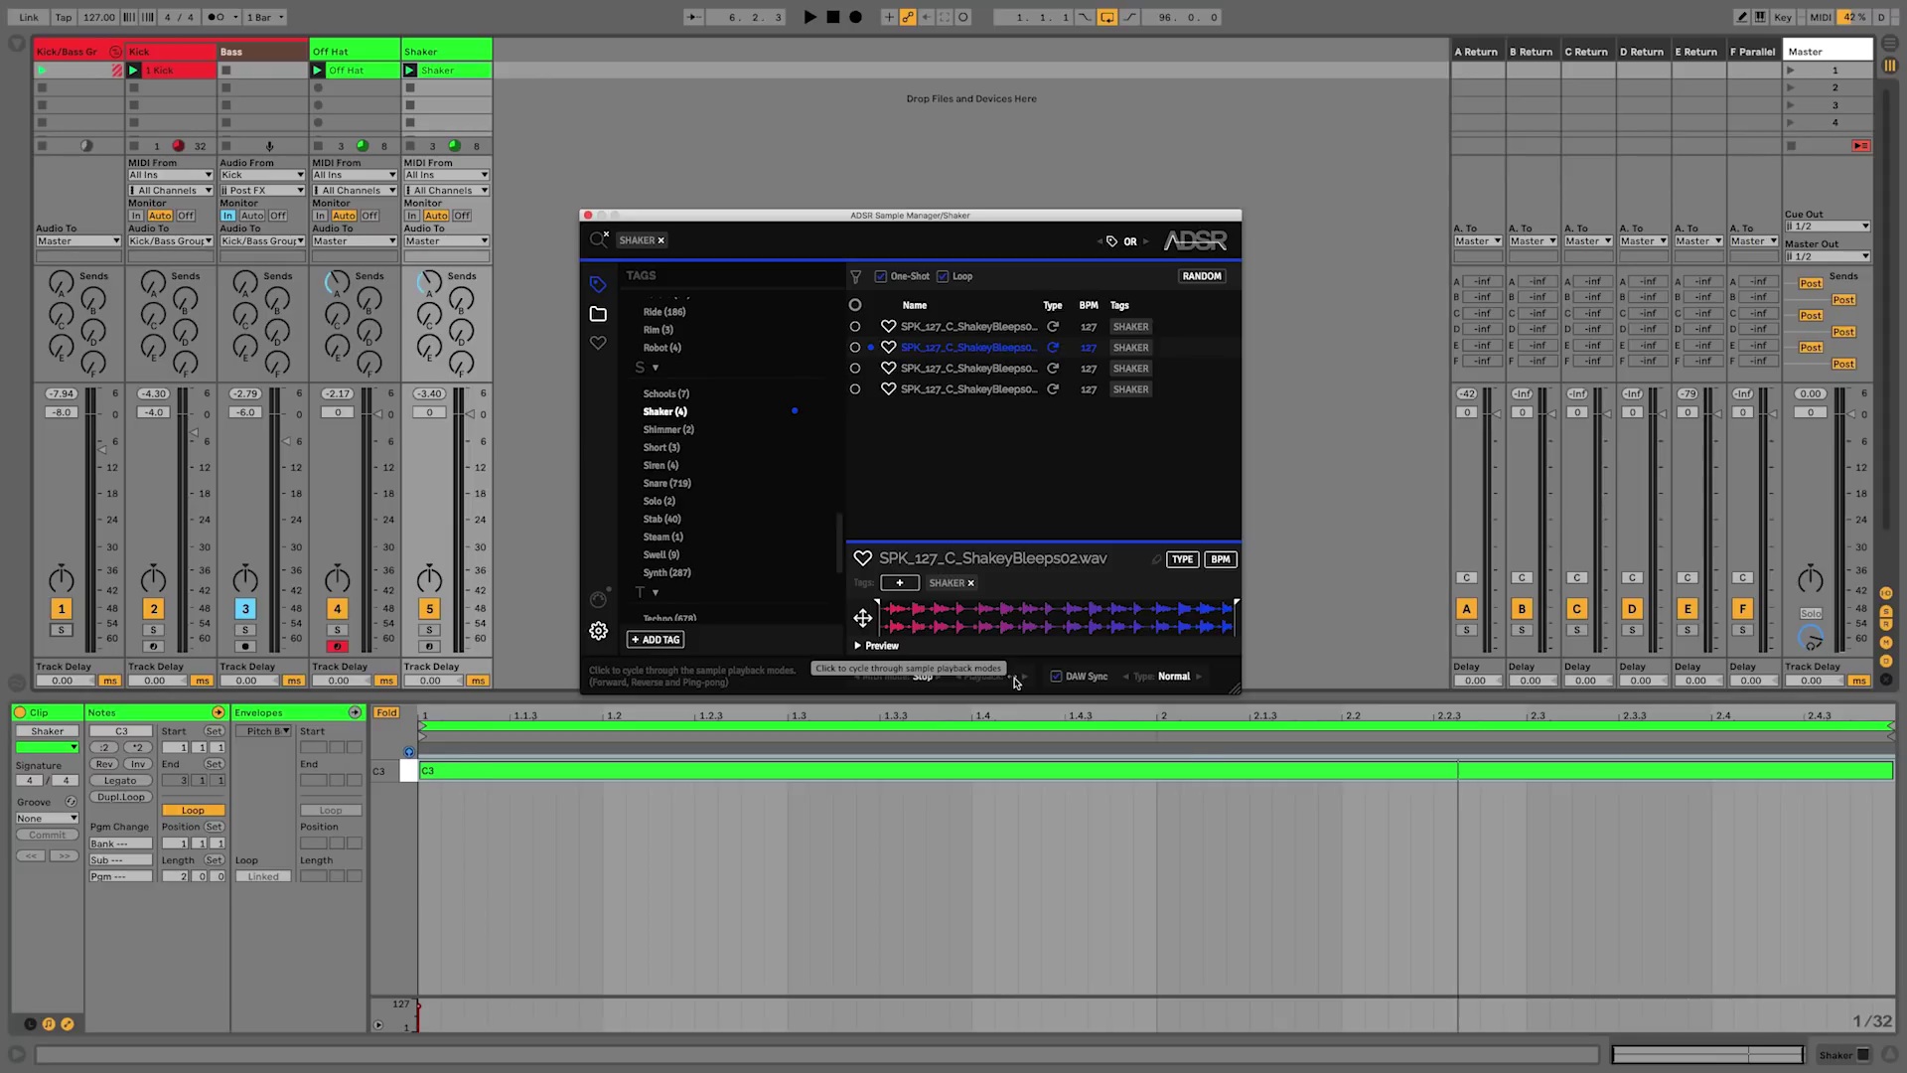
- Try a shortened sample end and set the sample's MIDI mode to Loop
key("space")
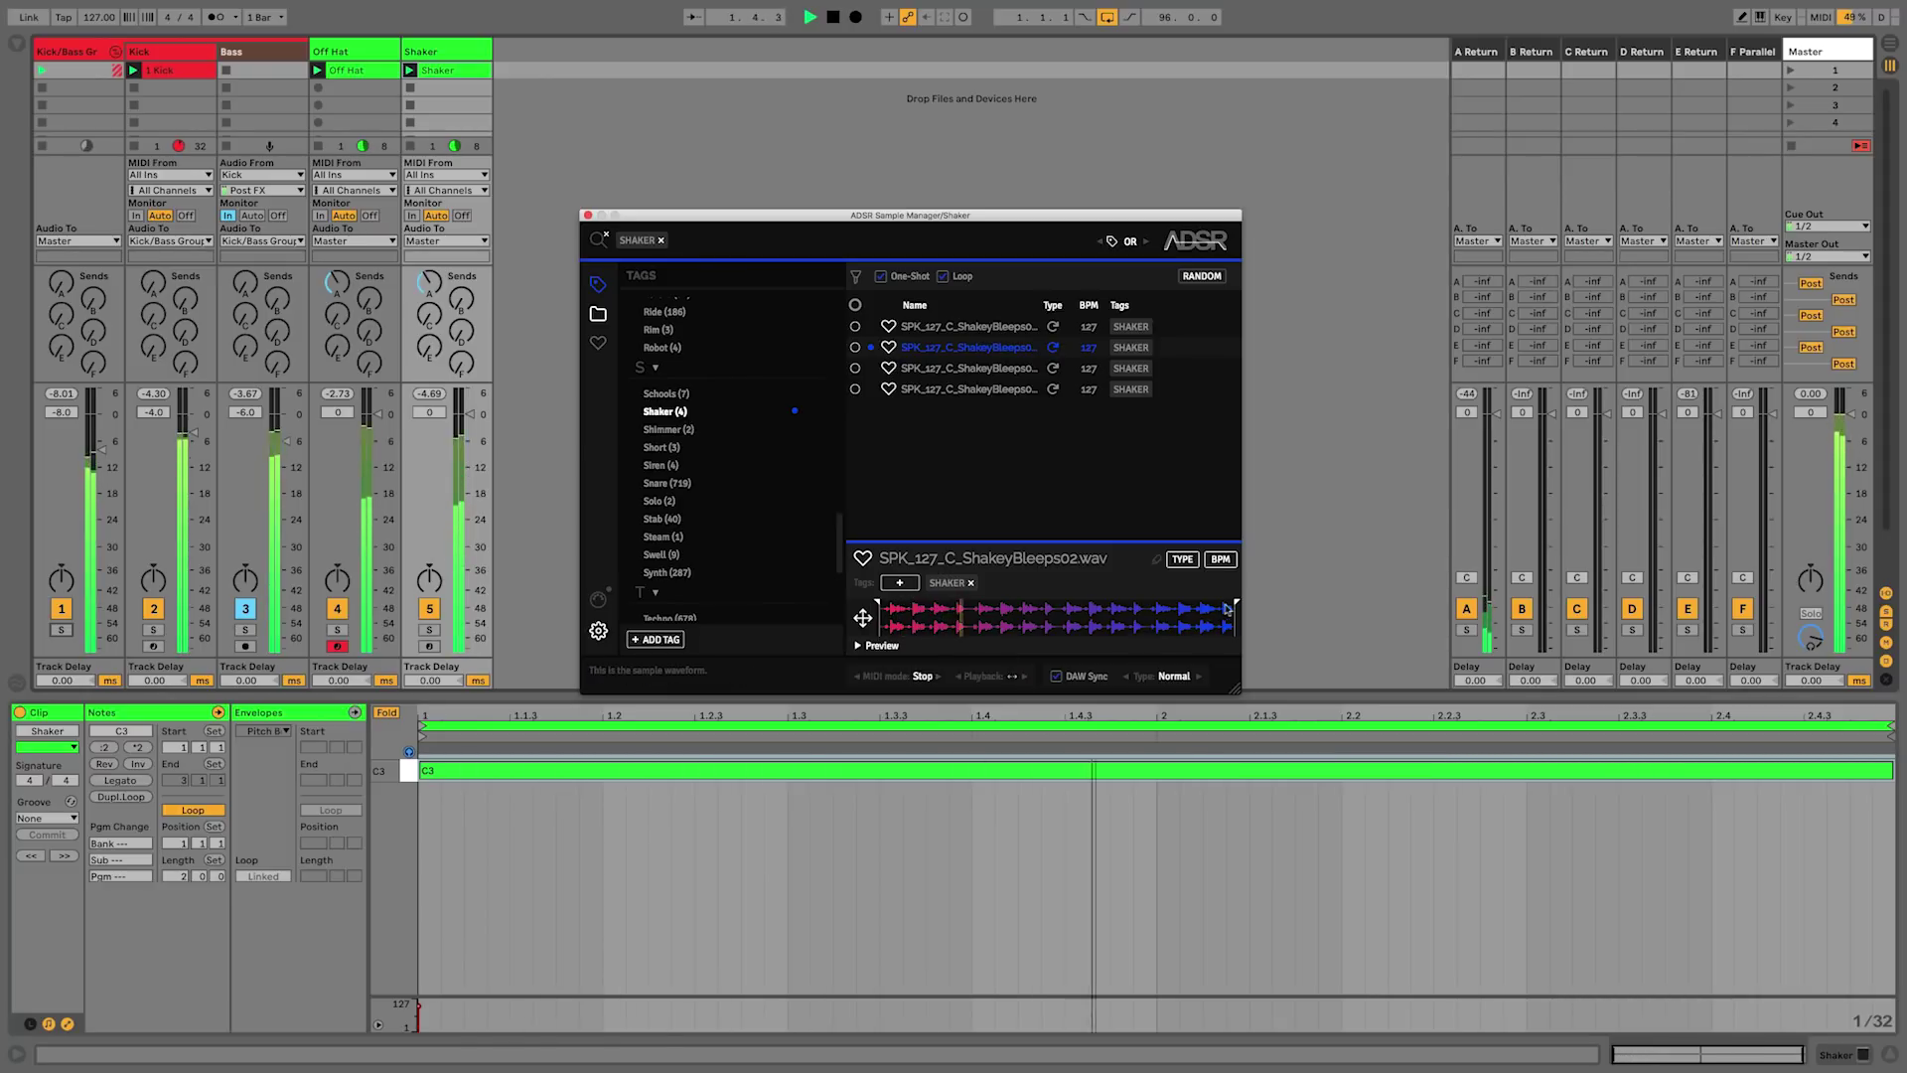
left_click_drag(1231, 604, 908, 608)
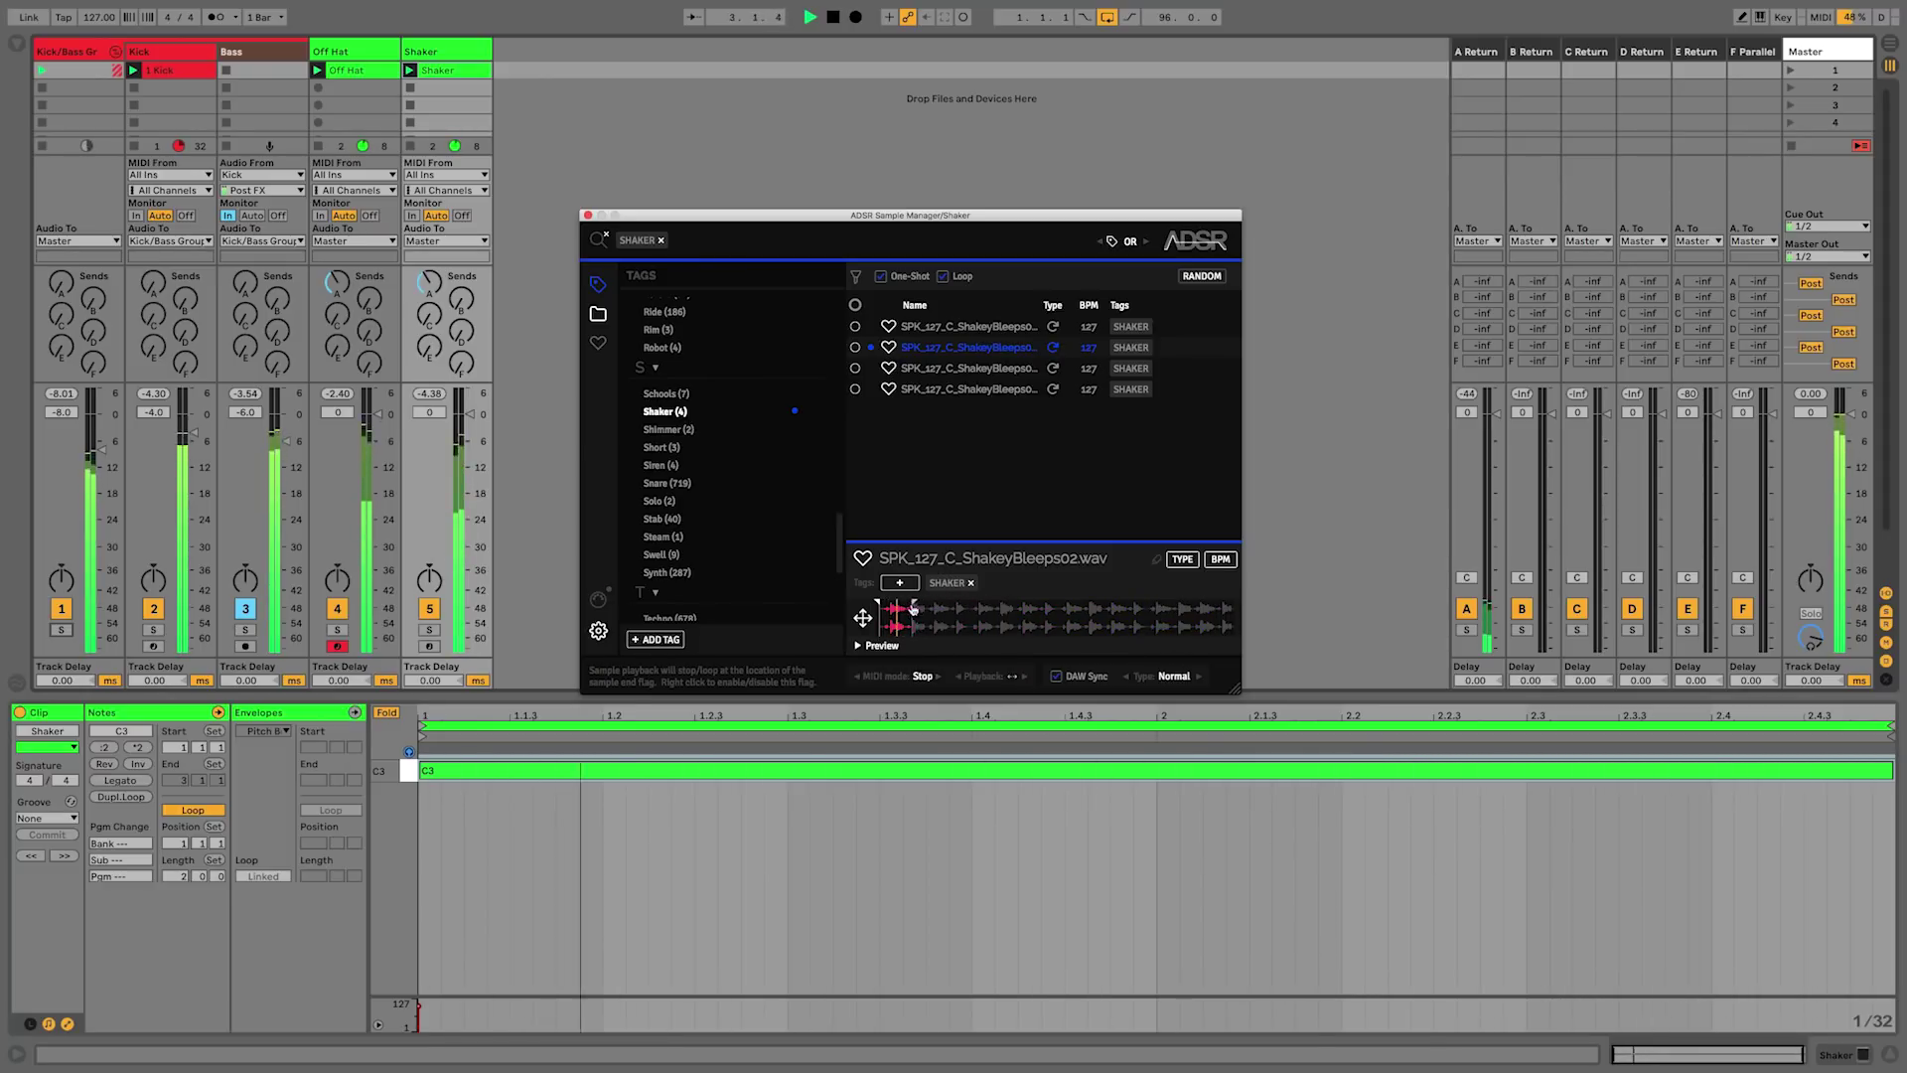
left_click(929, 676)
key("space")
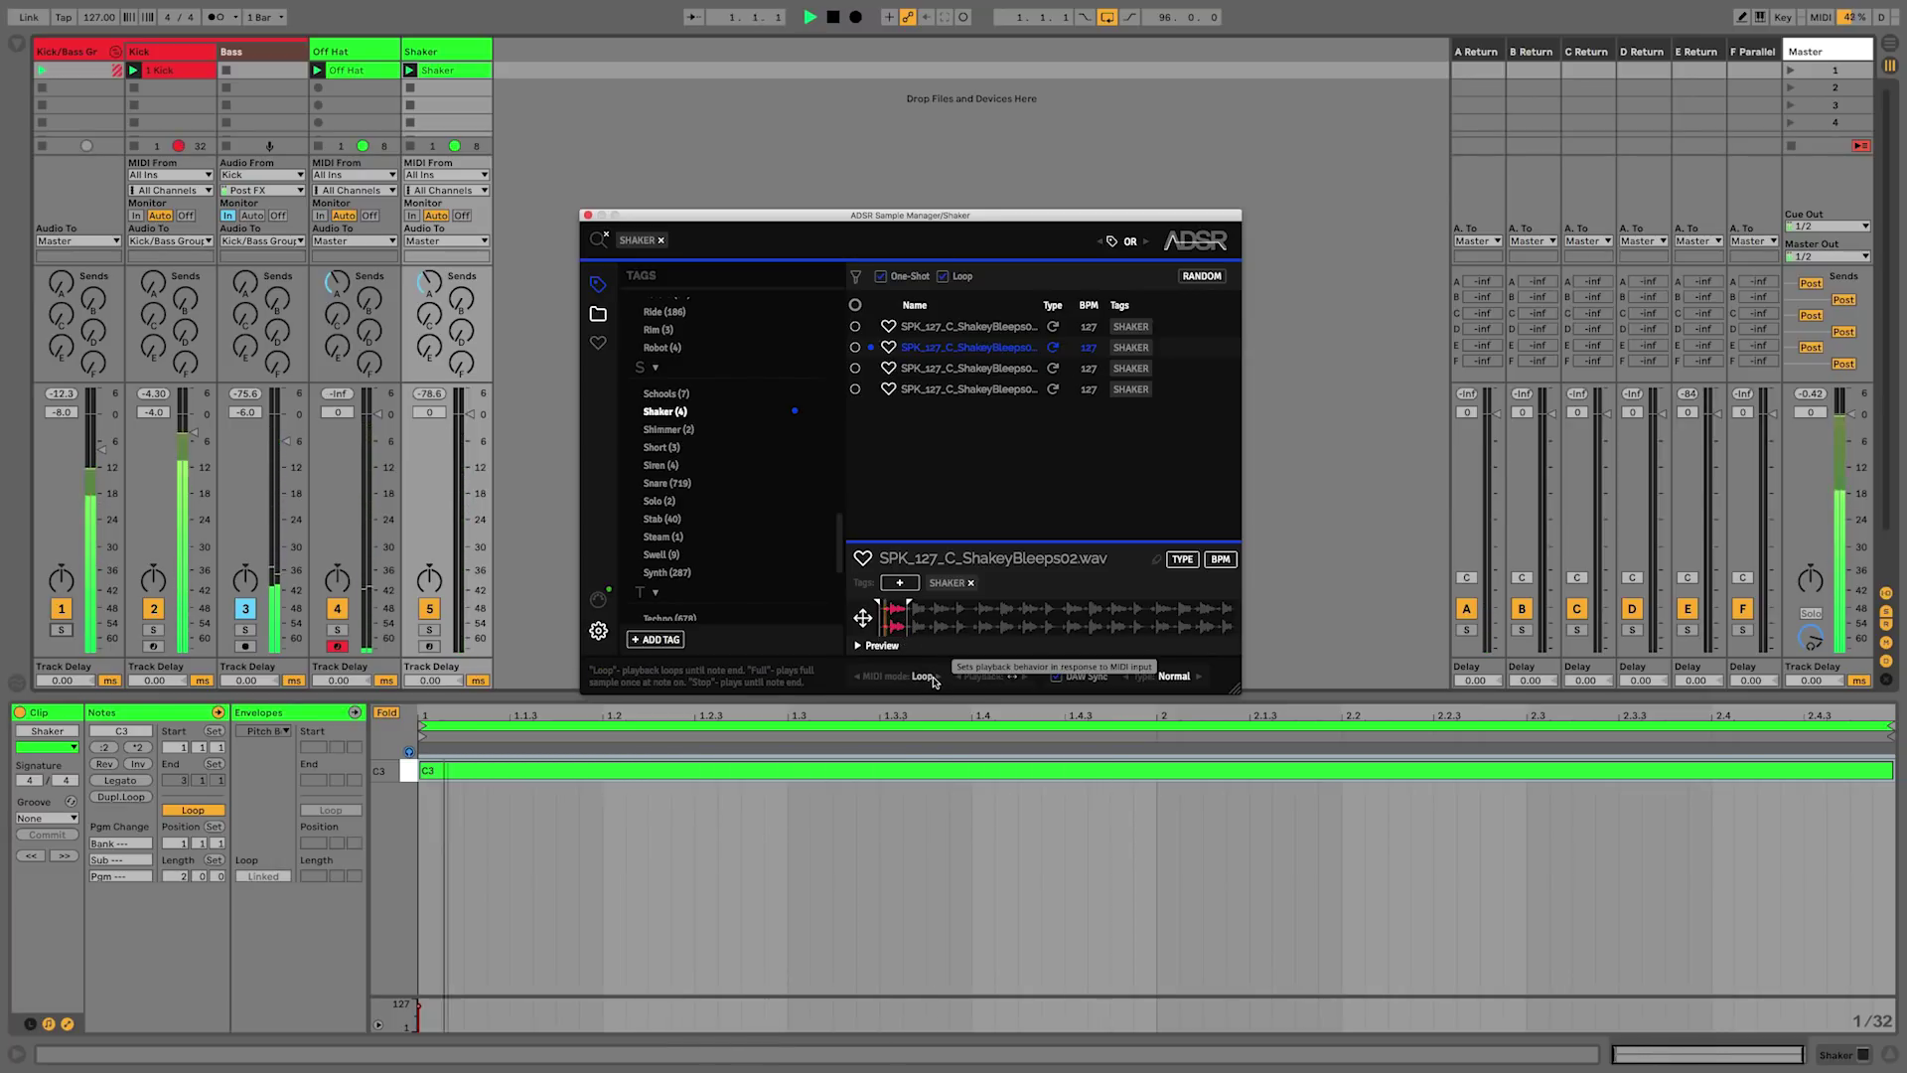
- Try forward and reverse playback, restore the full sample length, and return to ping-pong
left_click(1026, 677)
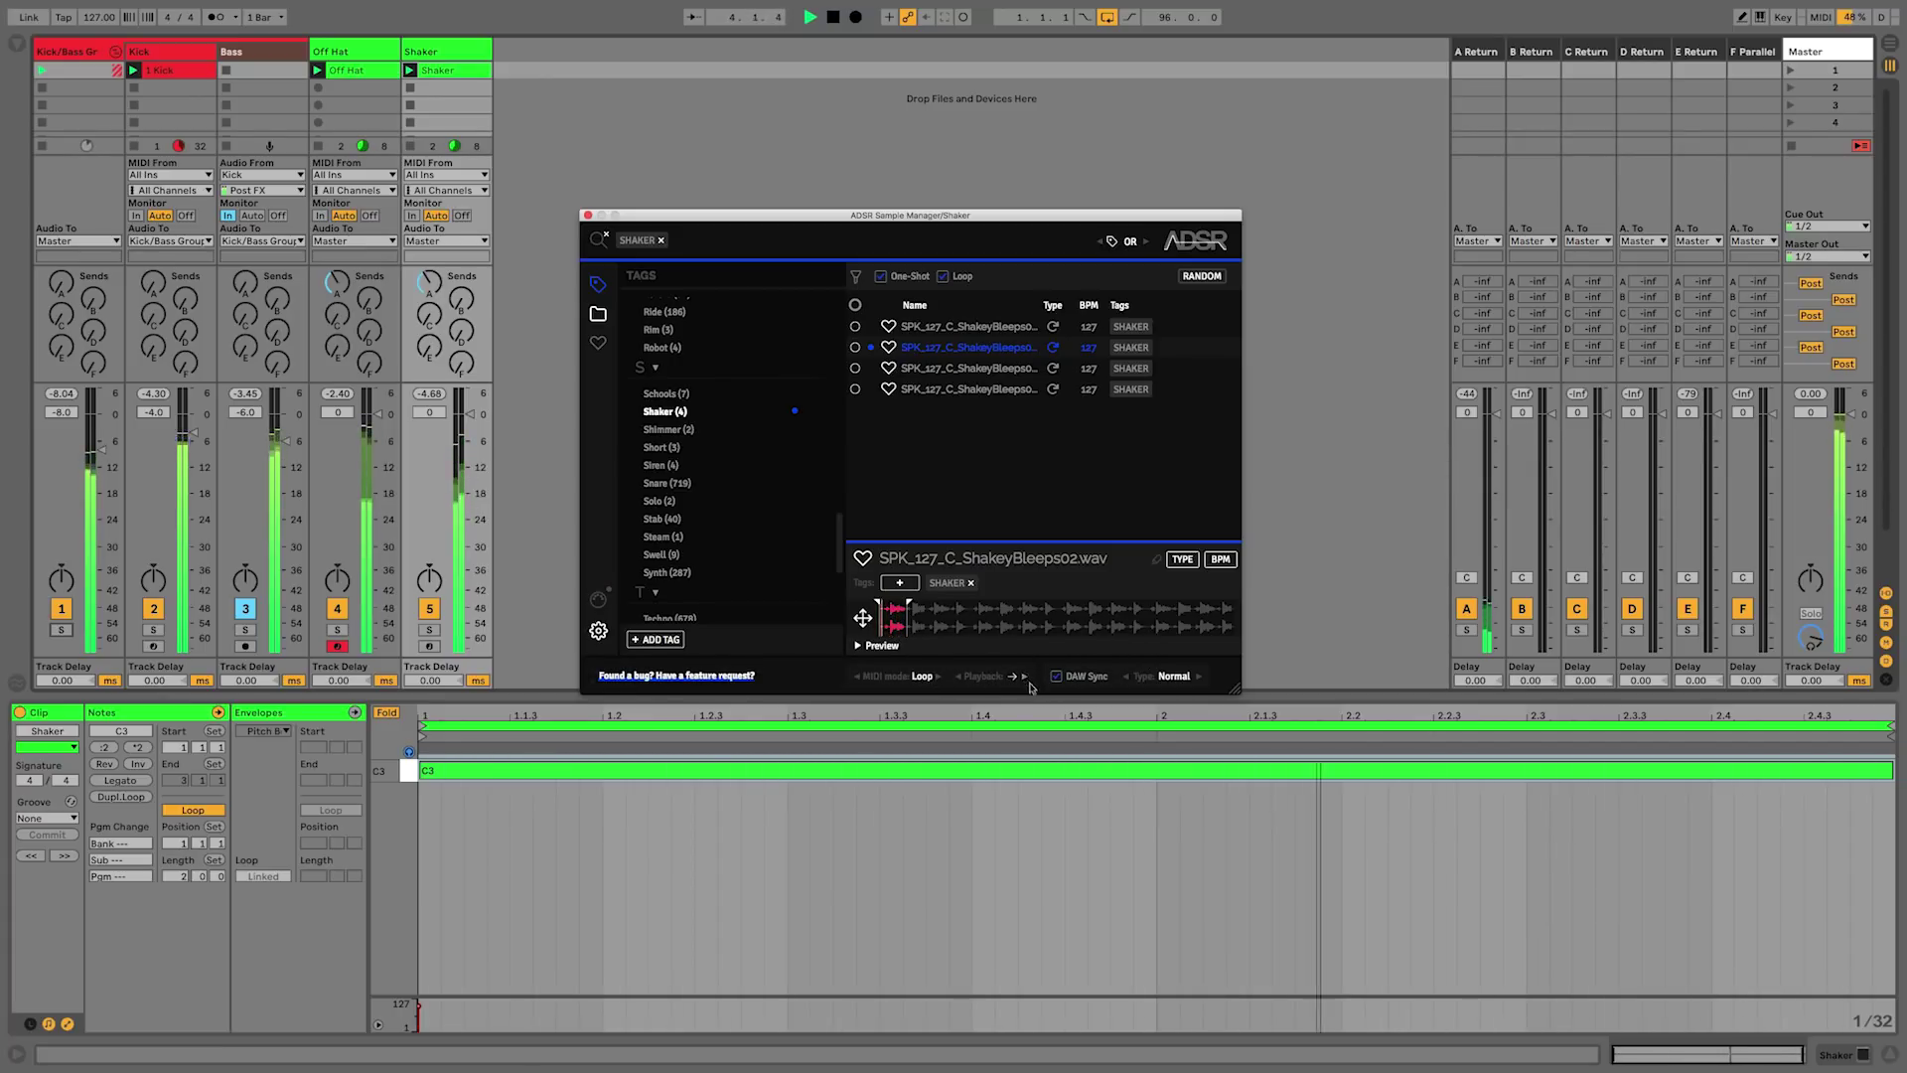
left_click(1029, 678)
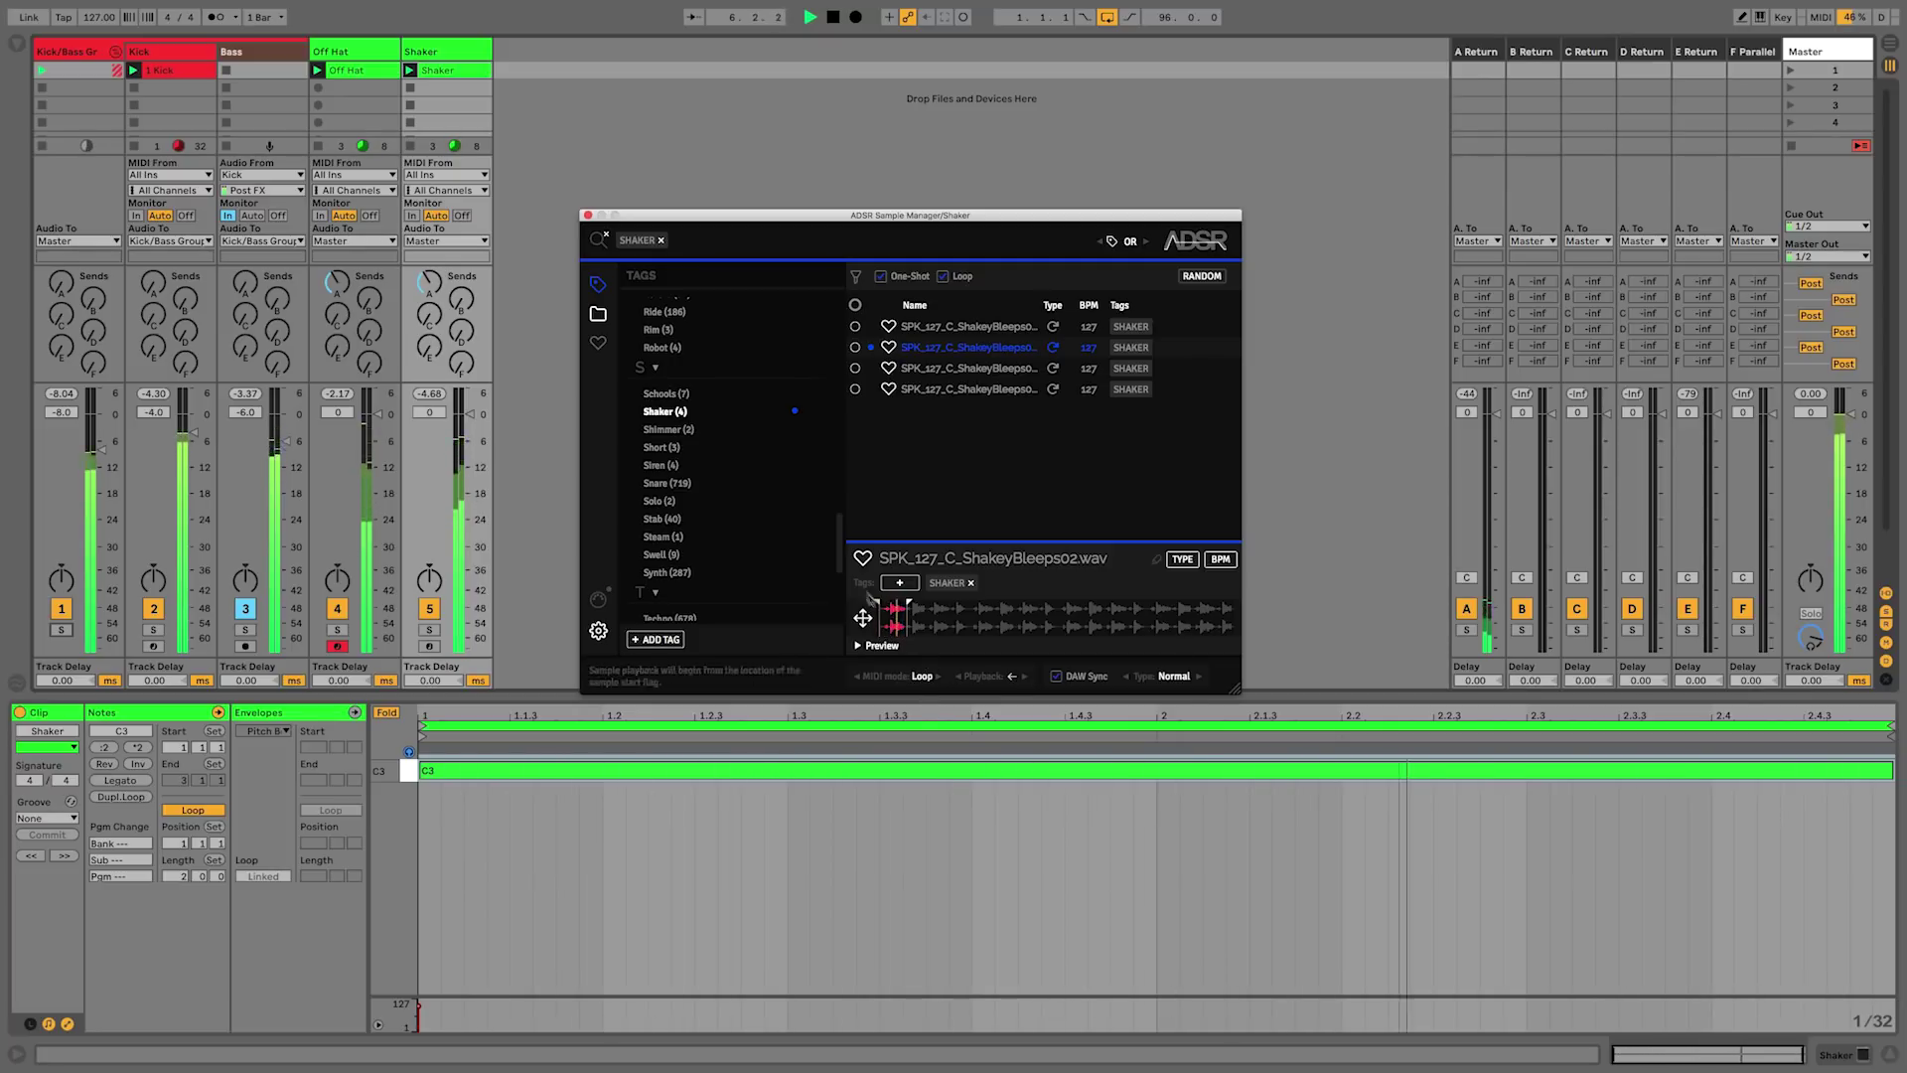
left_click_drag(908, 603, 1262, 617)
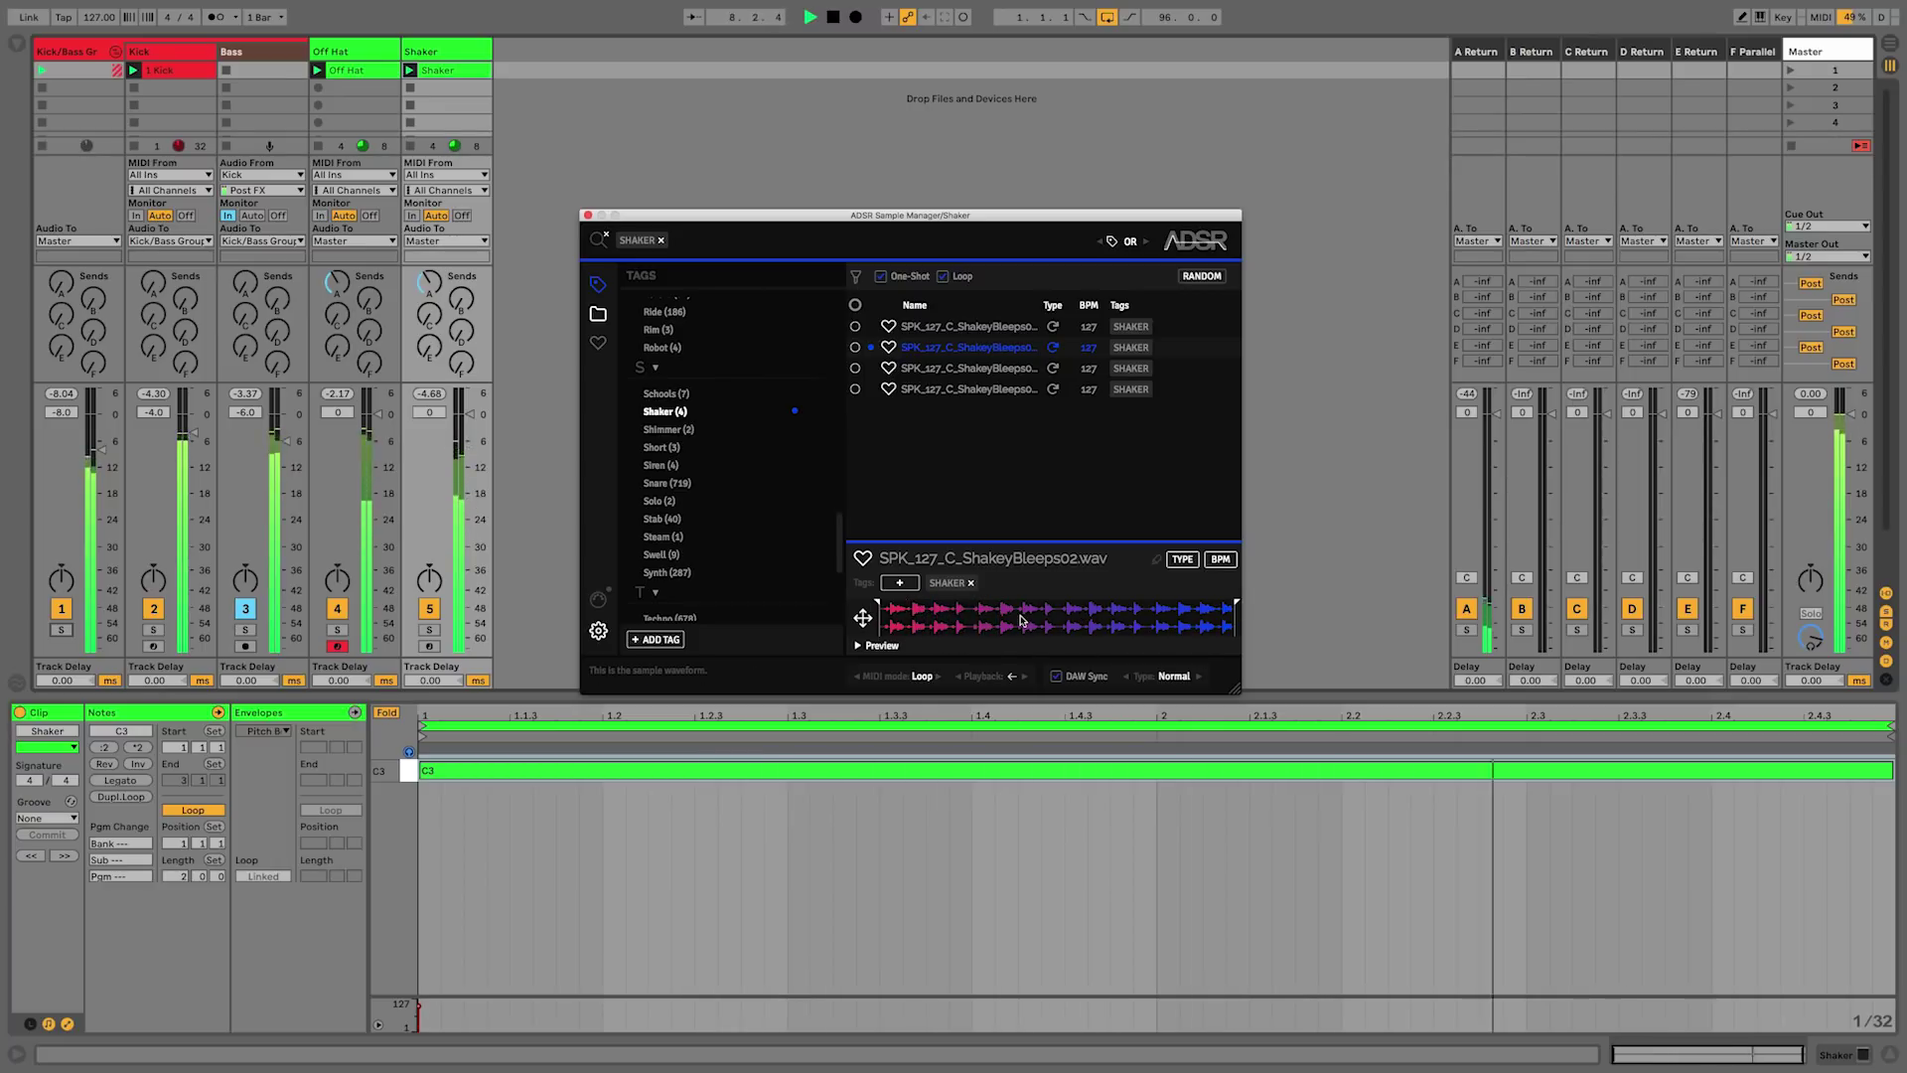
left_click(1012, 676)
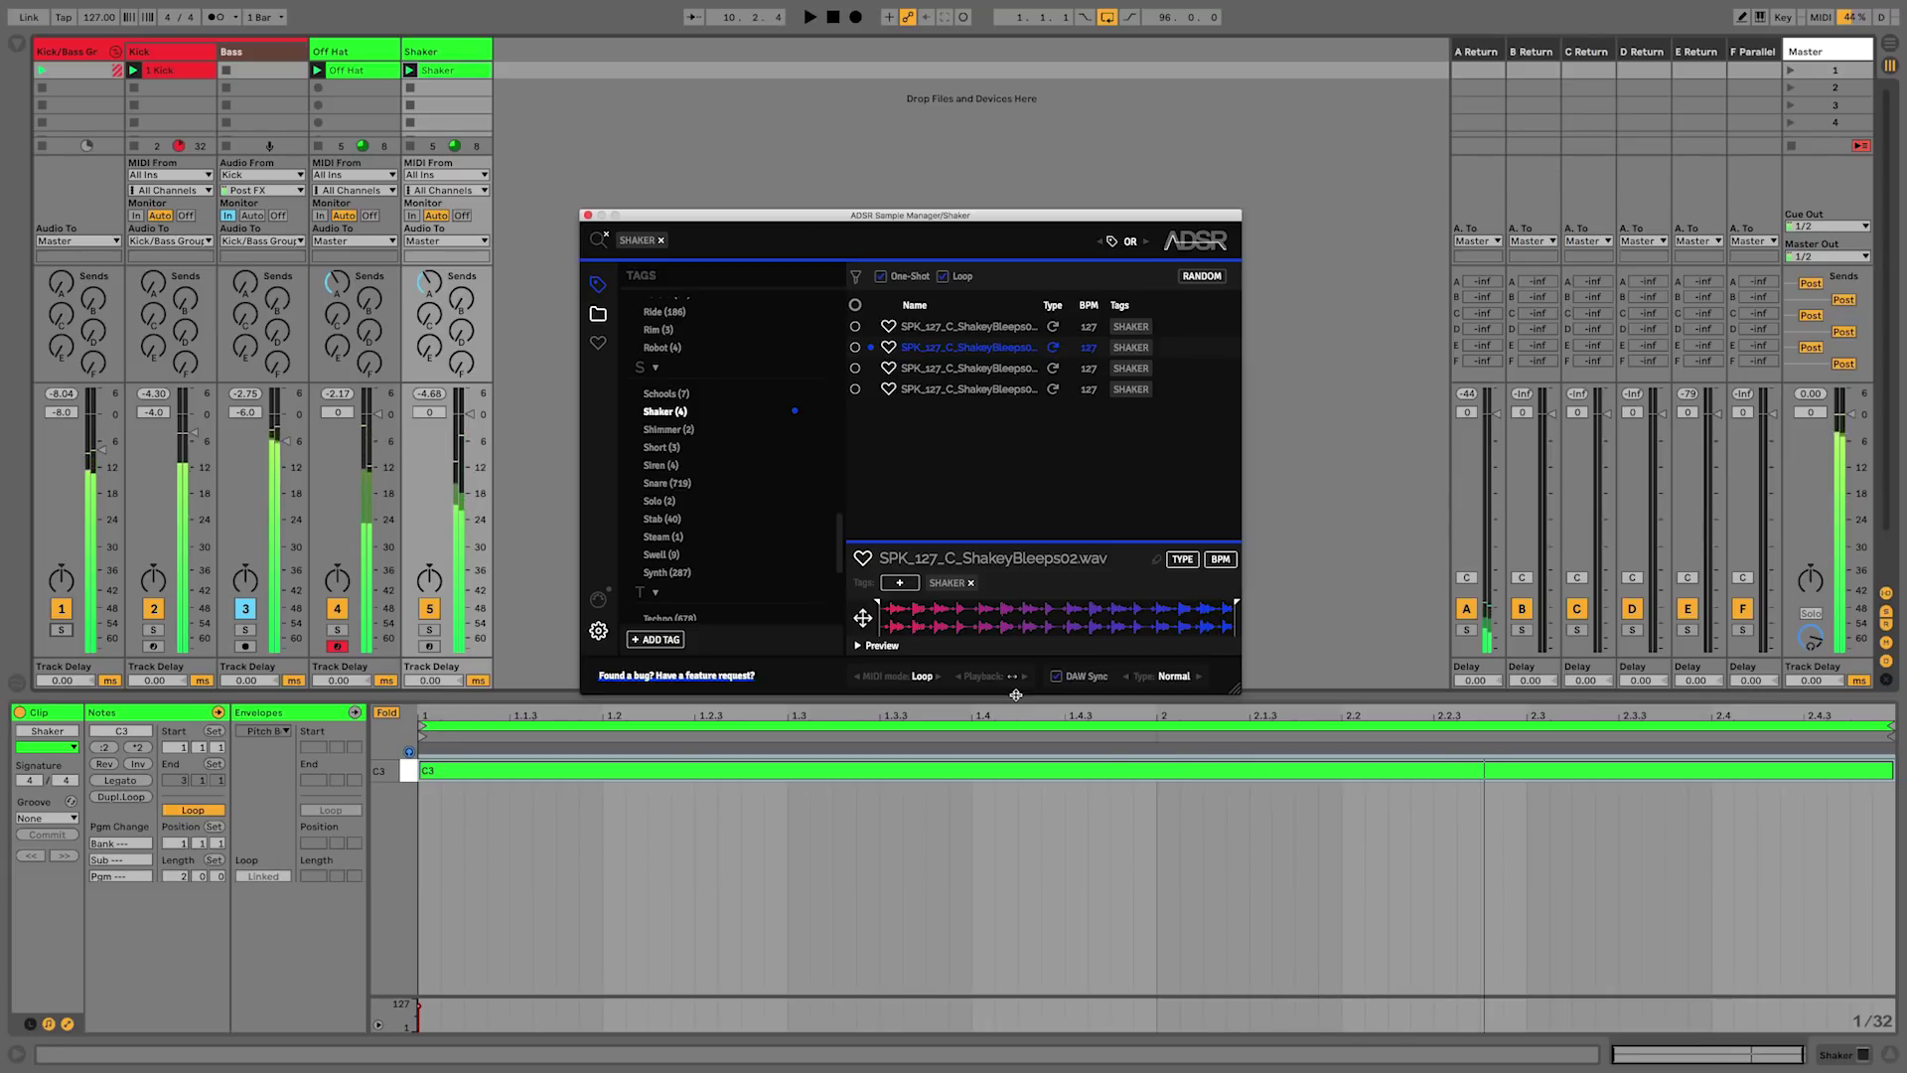
key("space")
key("space")
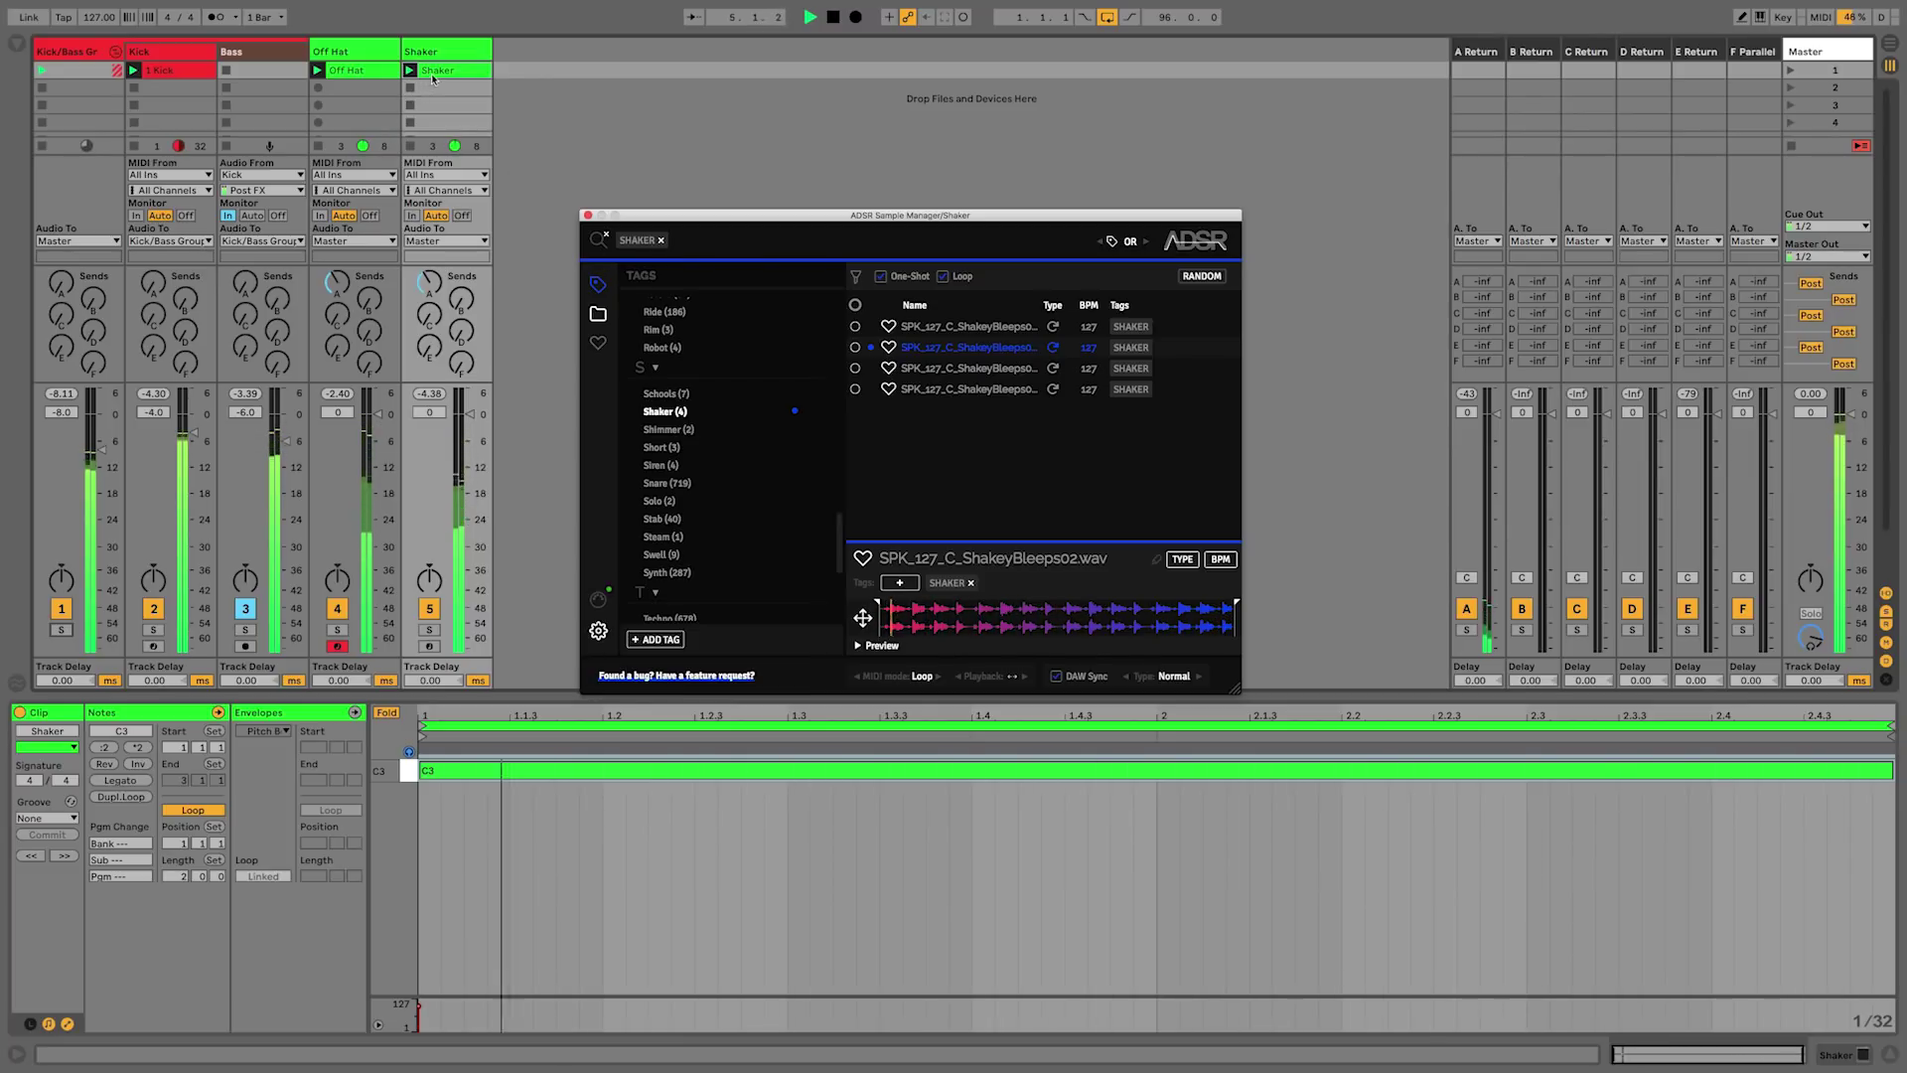
- Double the Shaker clip loop to 4 bars and stretch the first C3 note across it
left_click(452, 126)
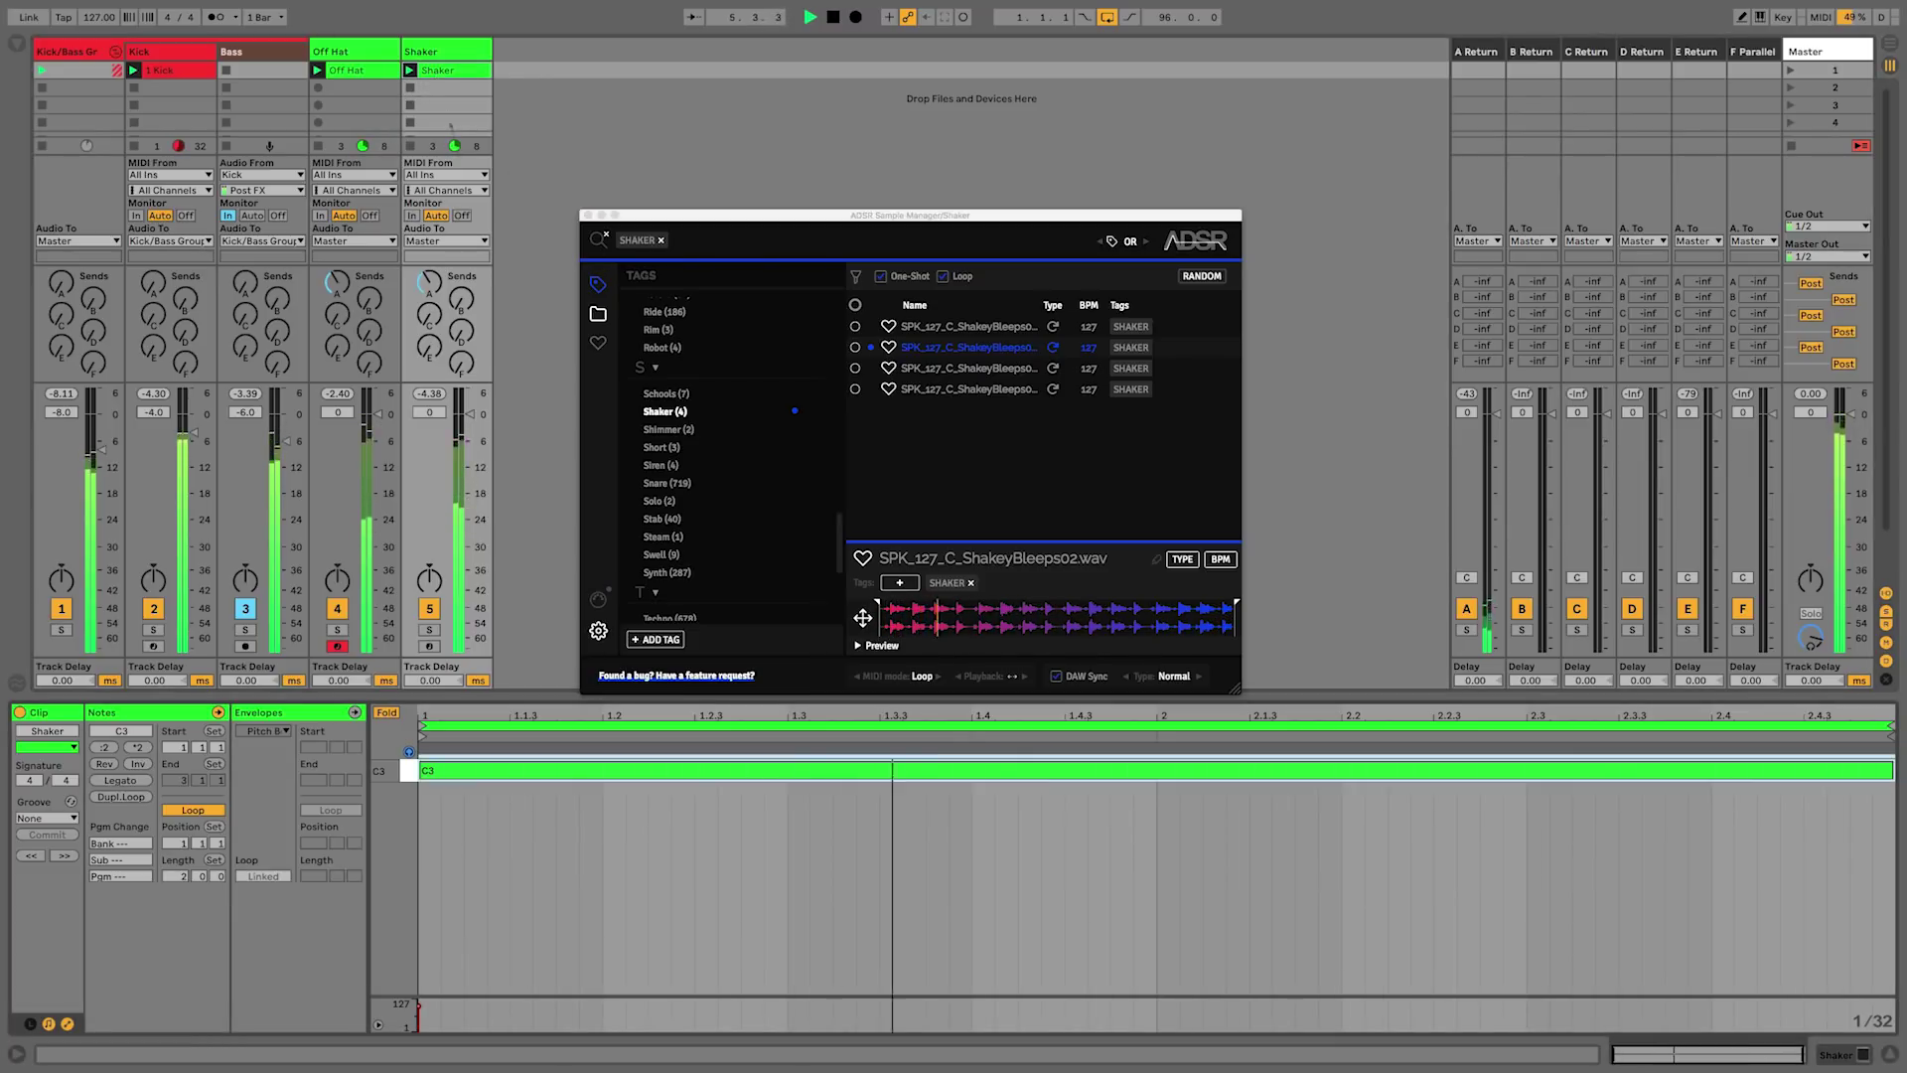
left_click(578, 730)
key("super+d")
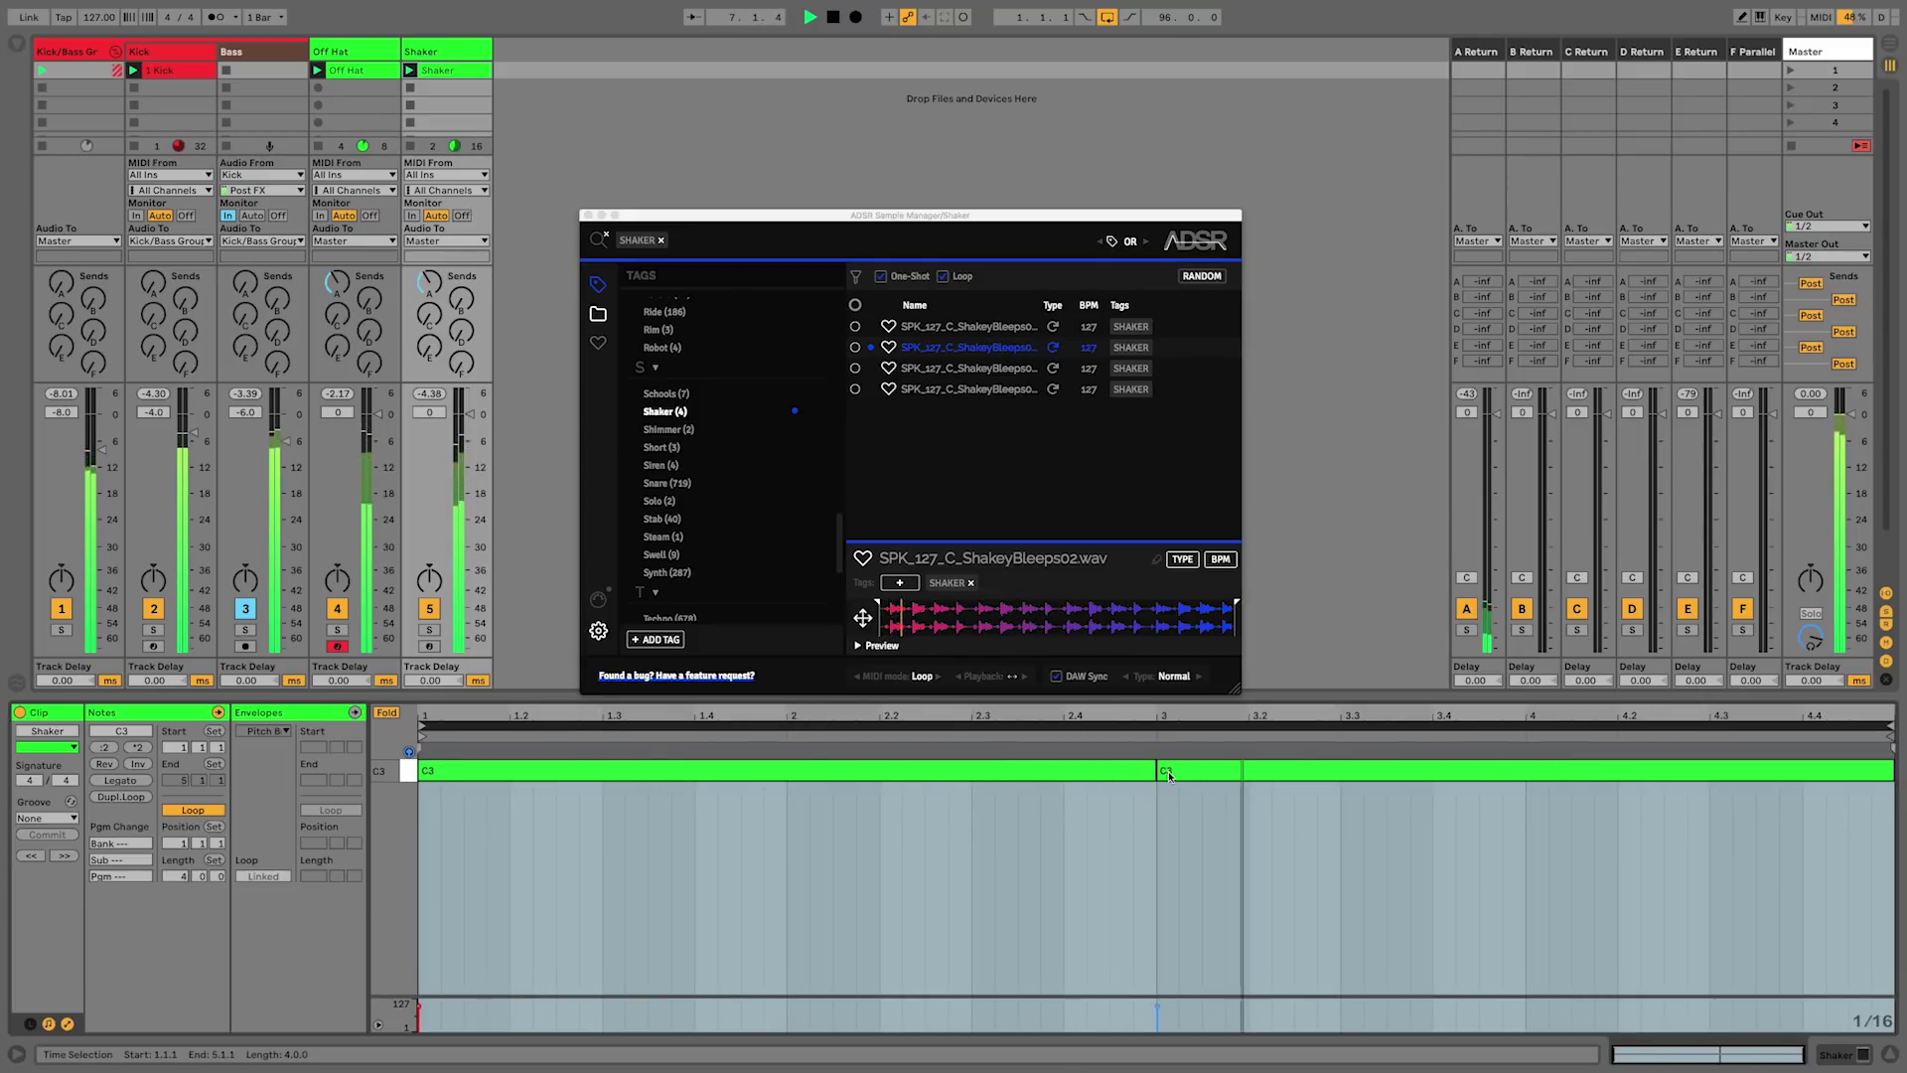
left_click_drag(1169, 776, 1892, 771)
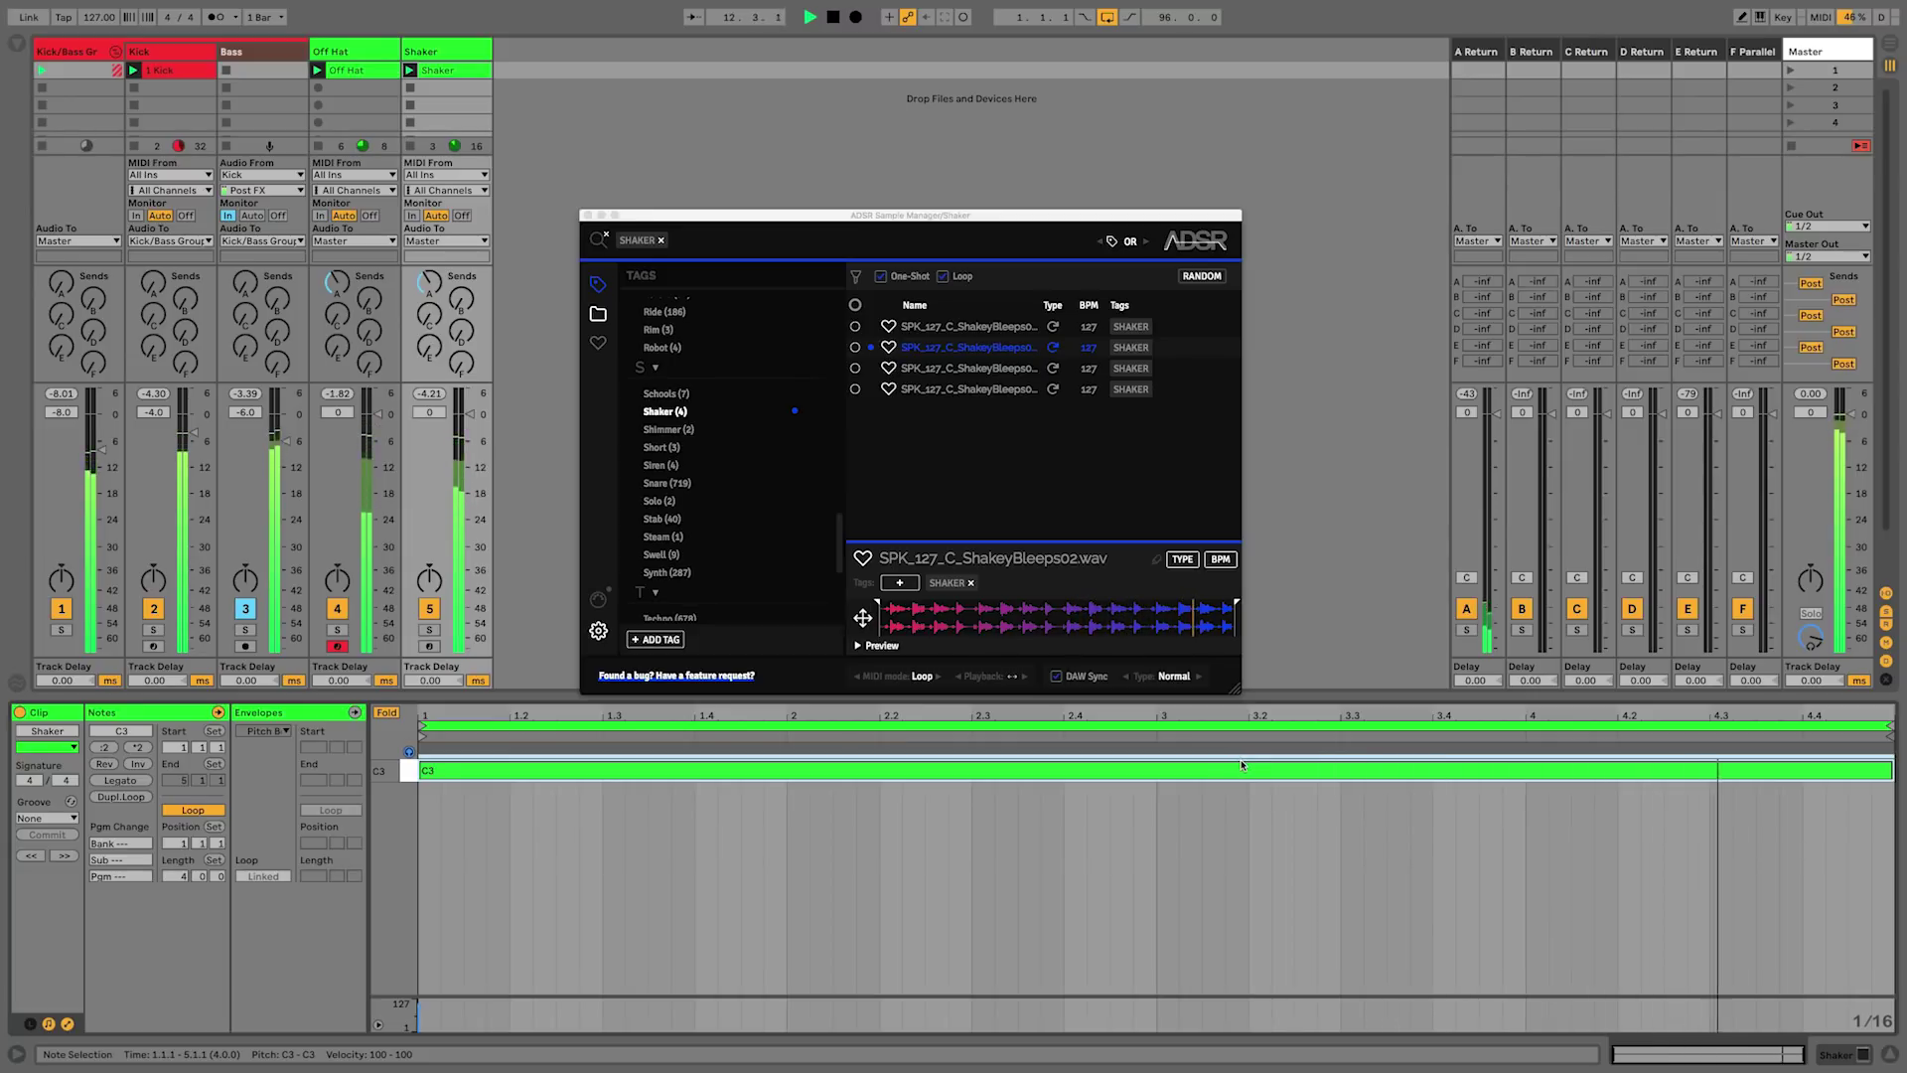
- Double the loop to 8 bars and join the C3 notes into one 8-bar note
left_click(1183, 748)
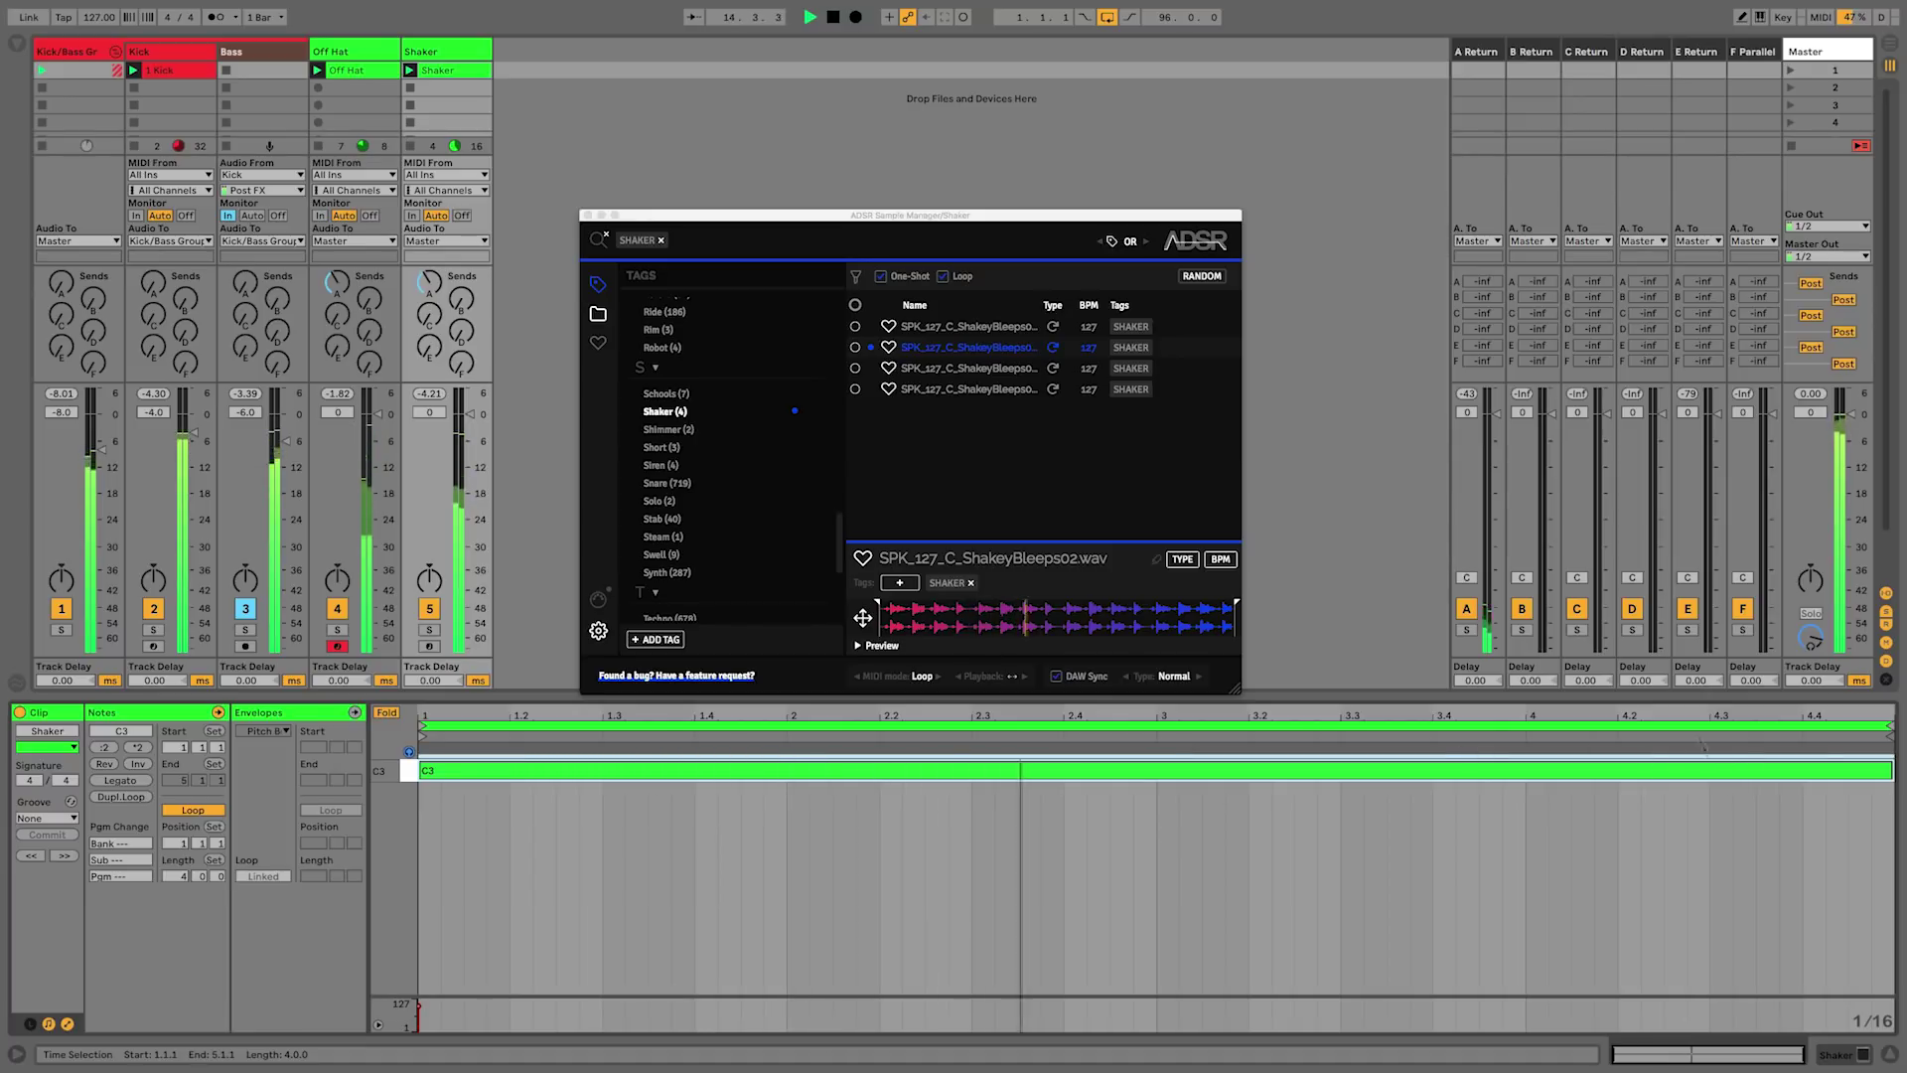
left_click(1682, 723)
key("ctrl+d")
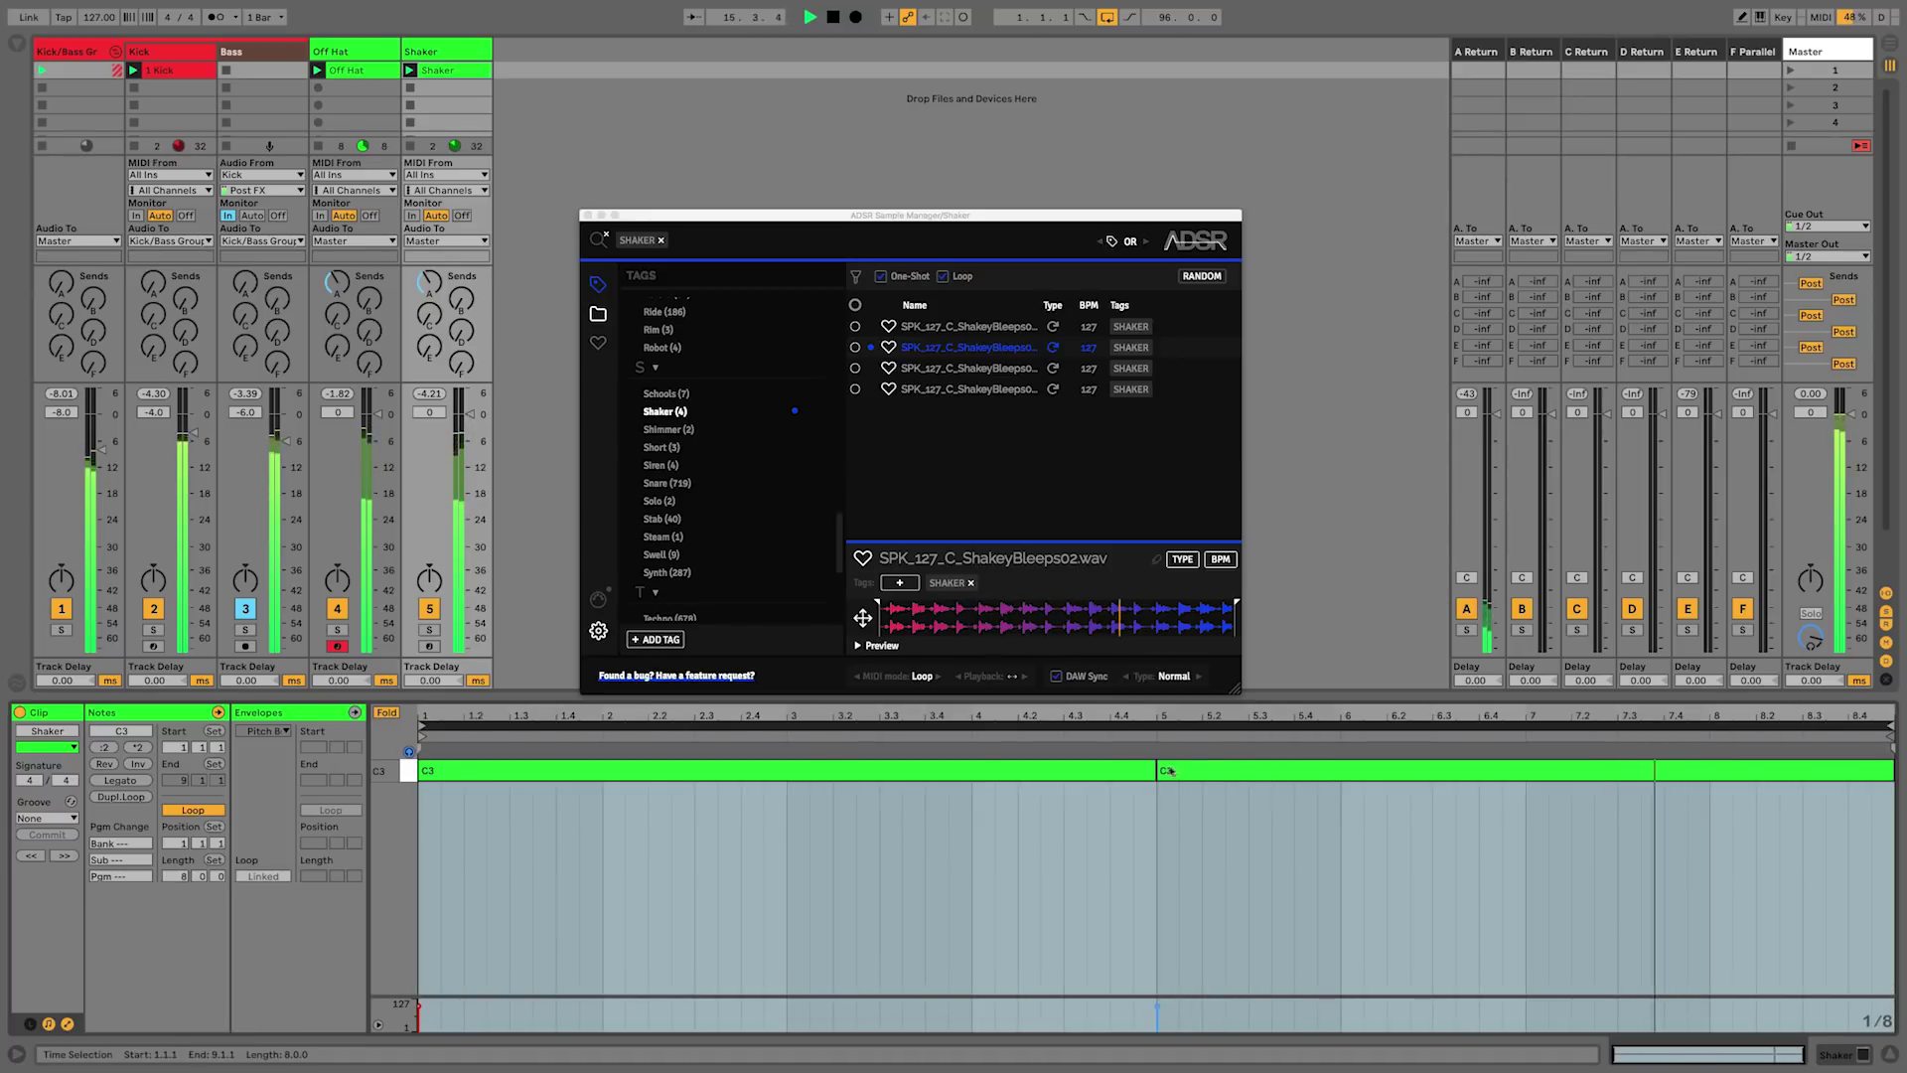
key("ctrl+j")
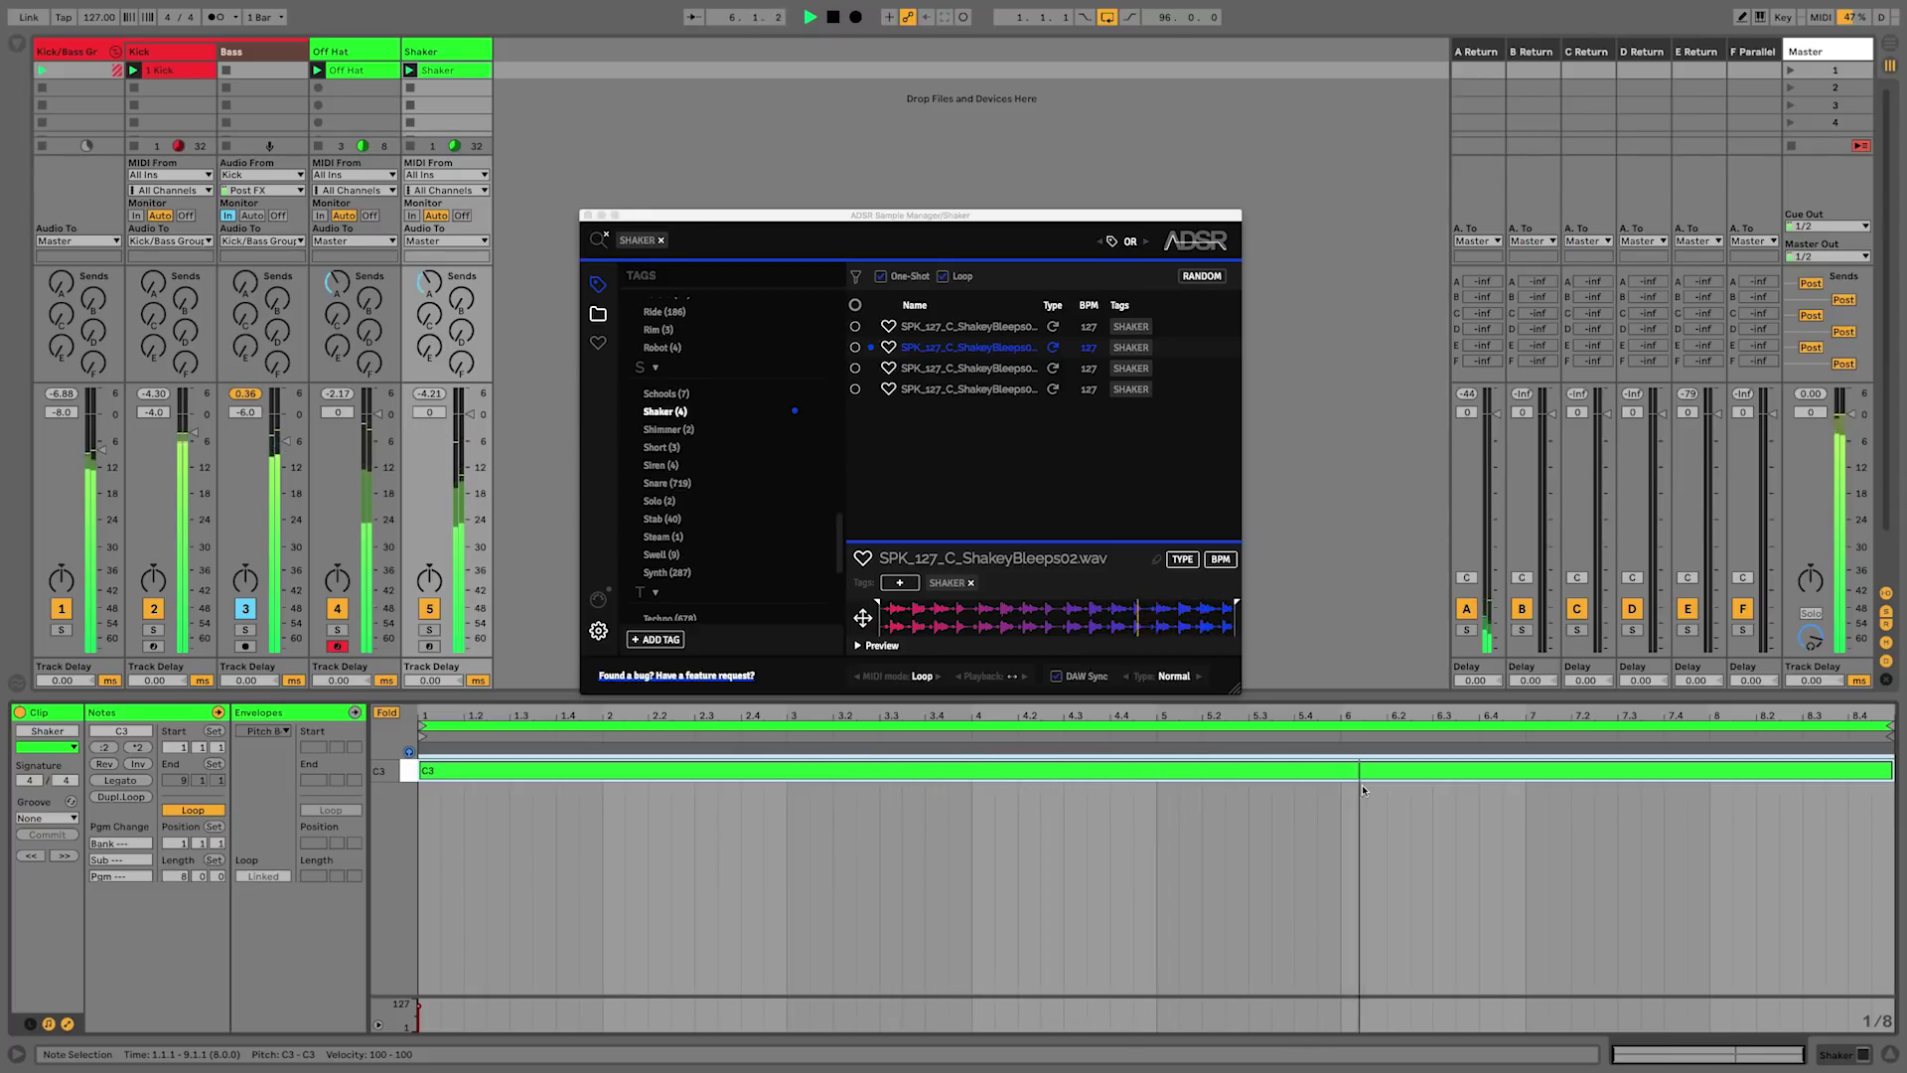
- Enable DAW Sync on the shaker loop and try halving its tempo to 64
left_click(1014, 679)
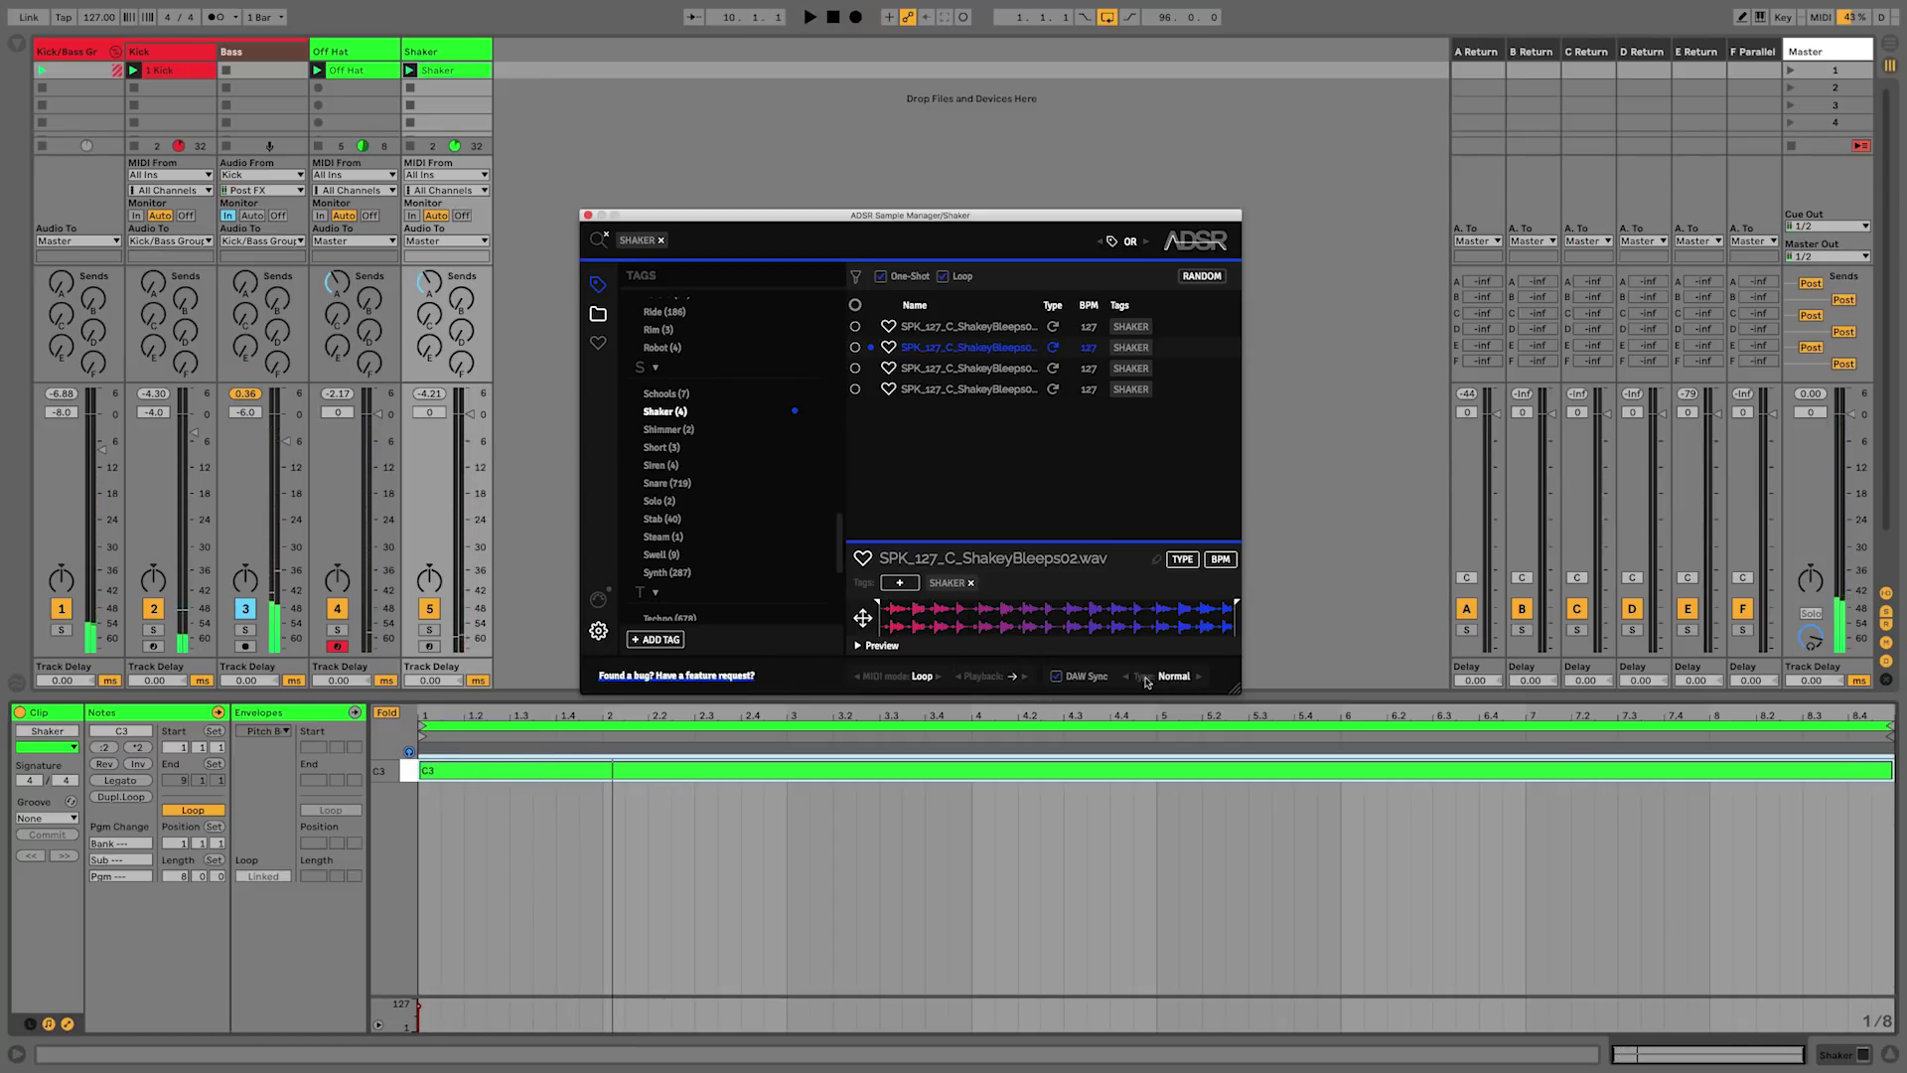
left_click(1057, 678)
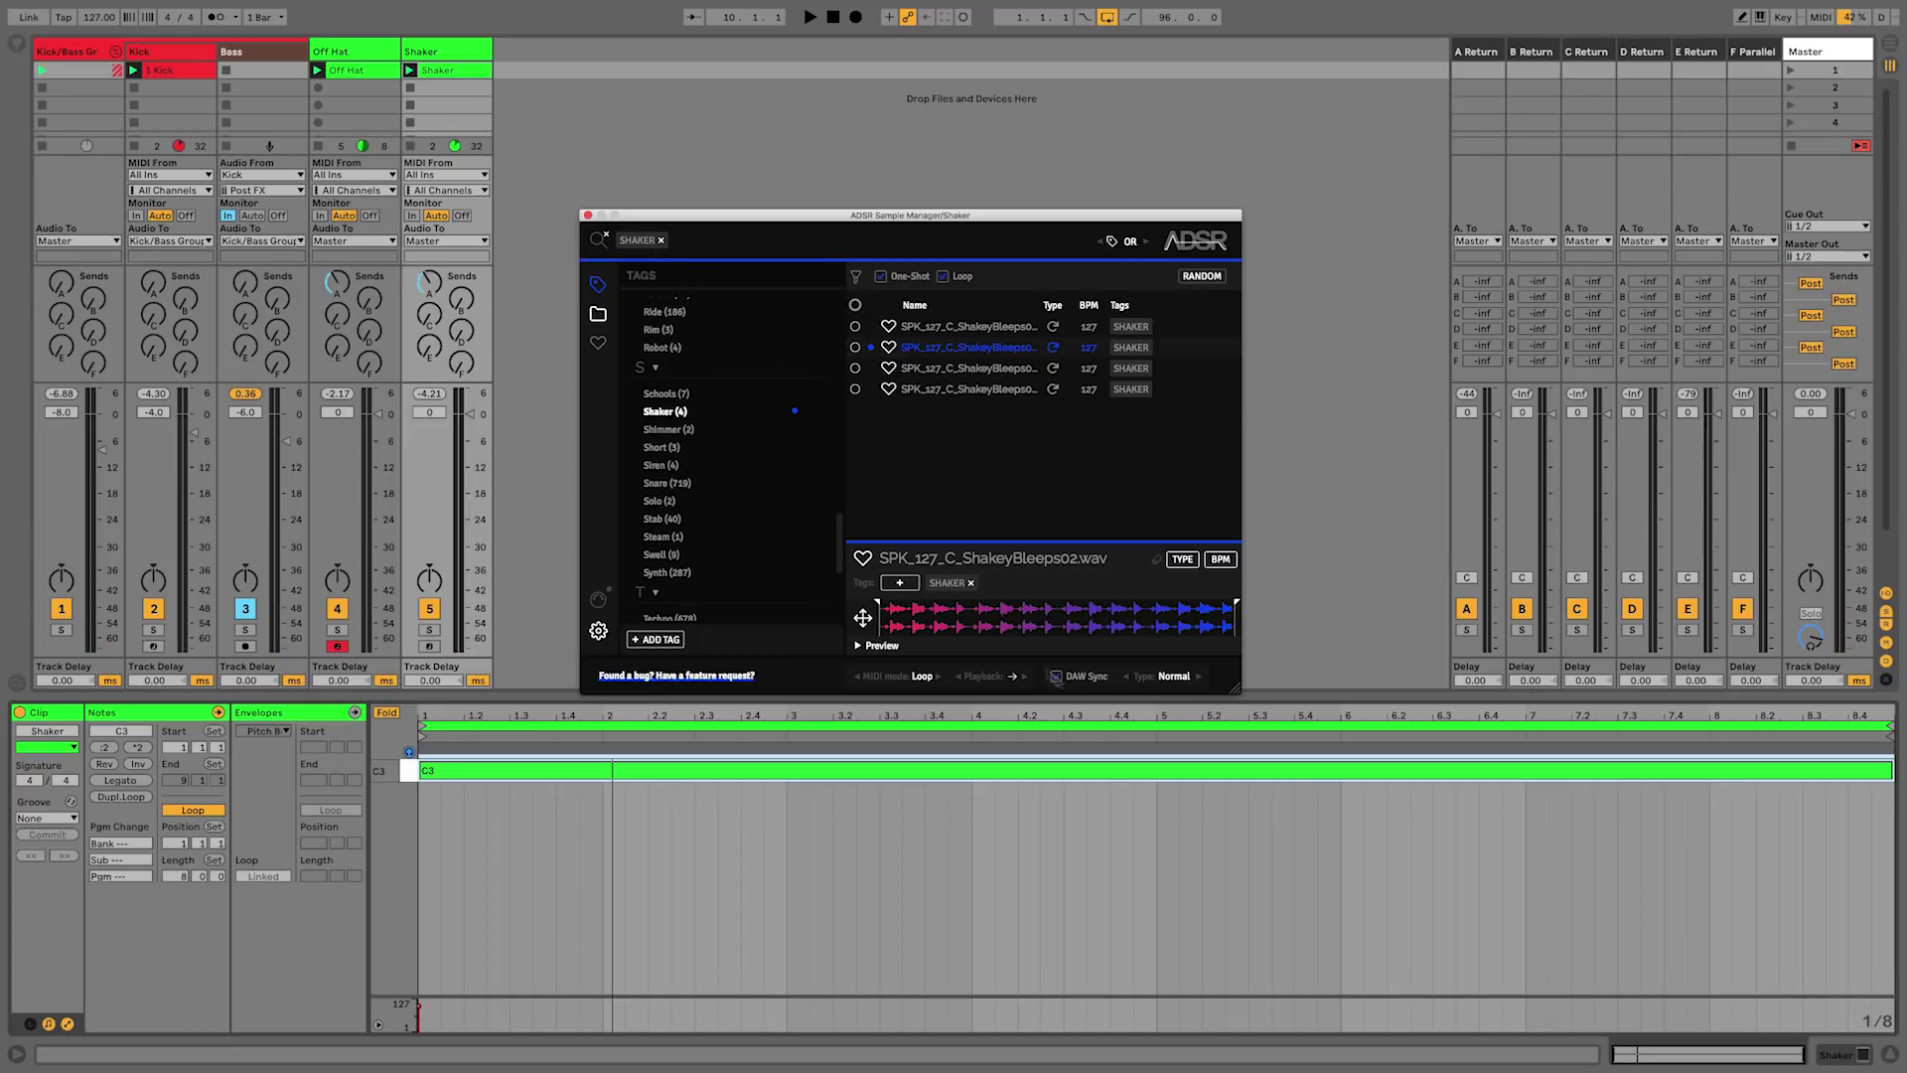
left_click(1220, 560)
left_click(1225, 596)
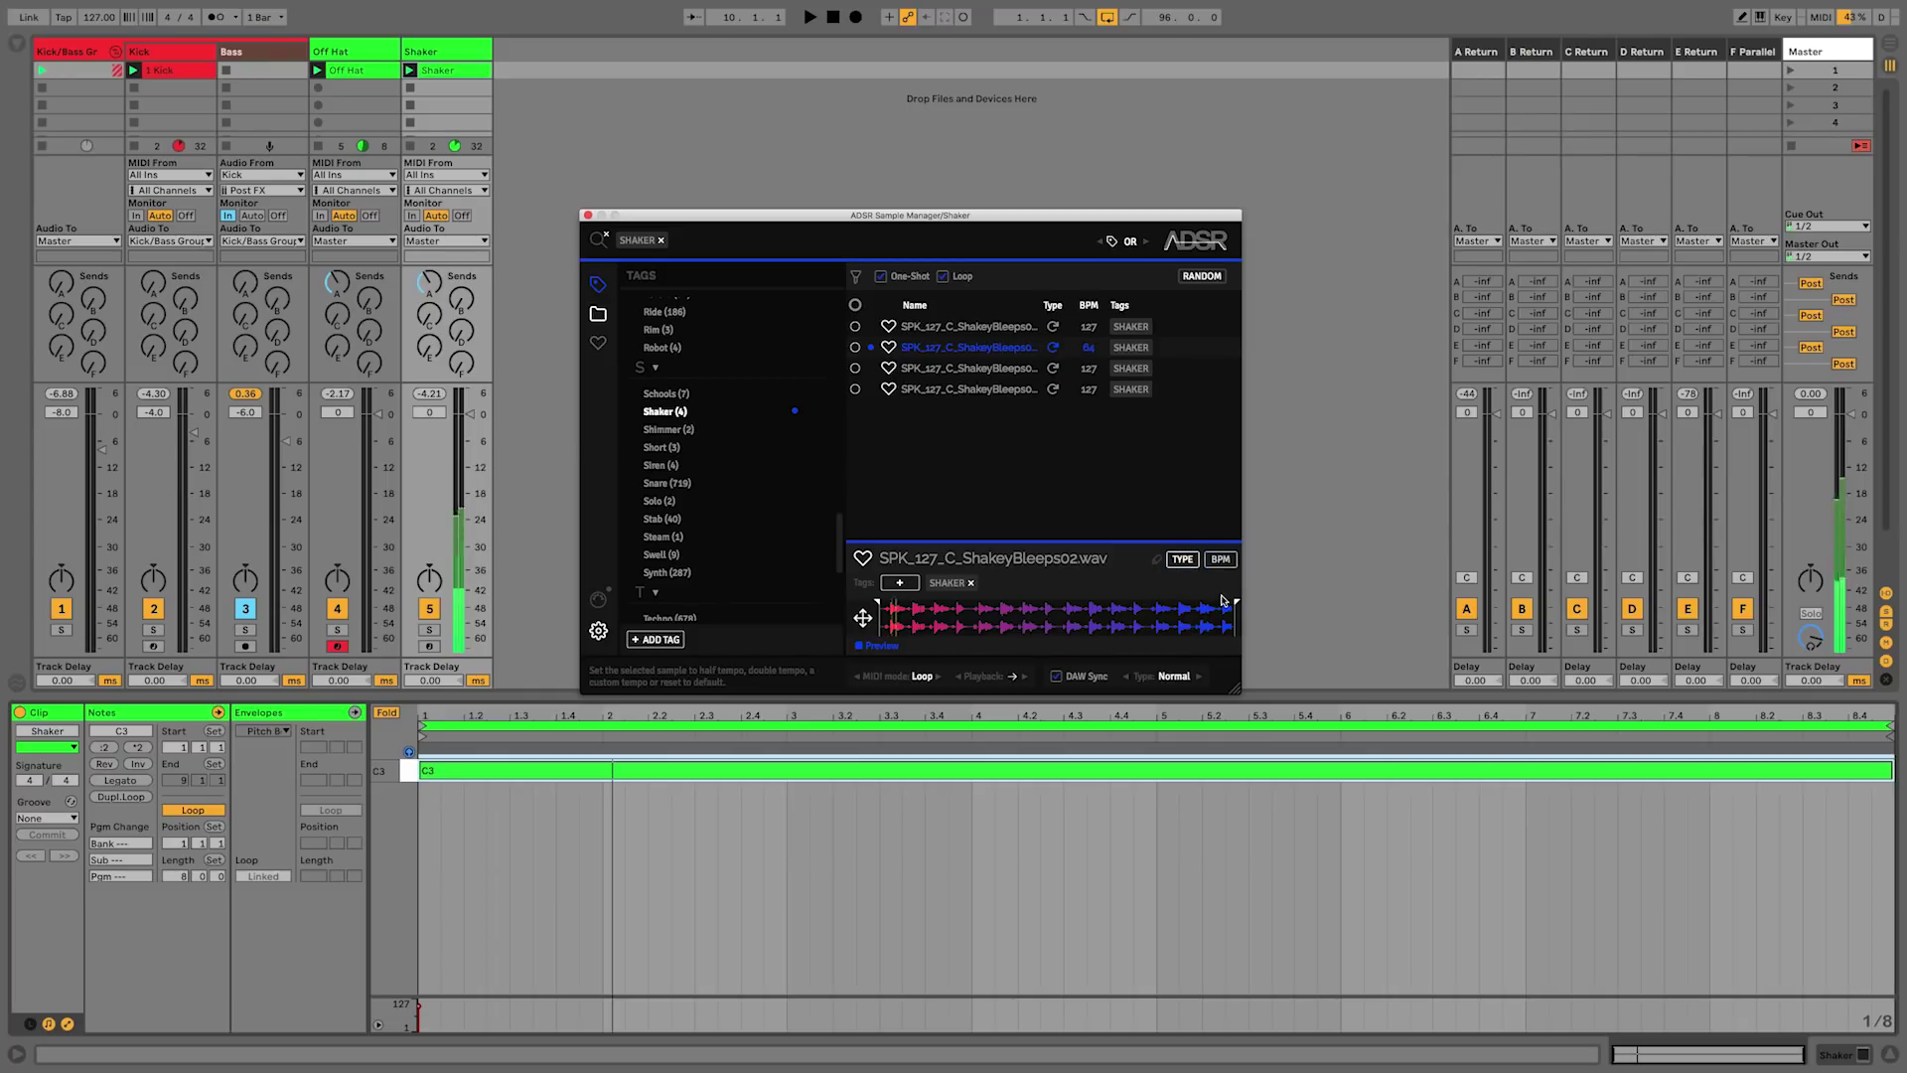
key("space")
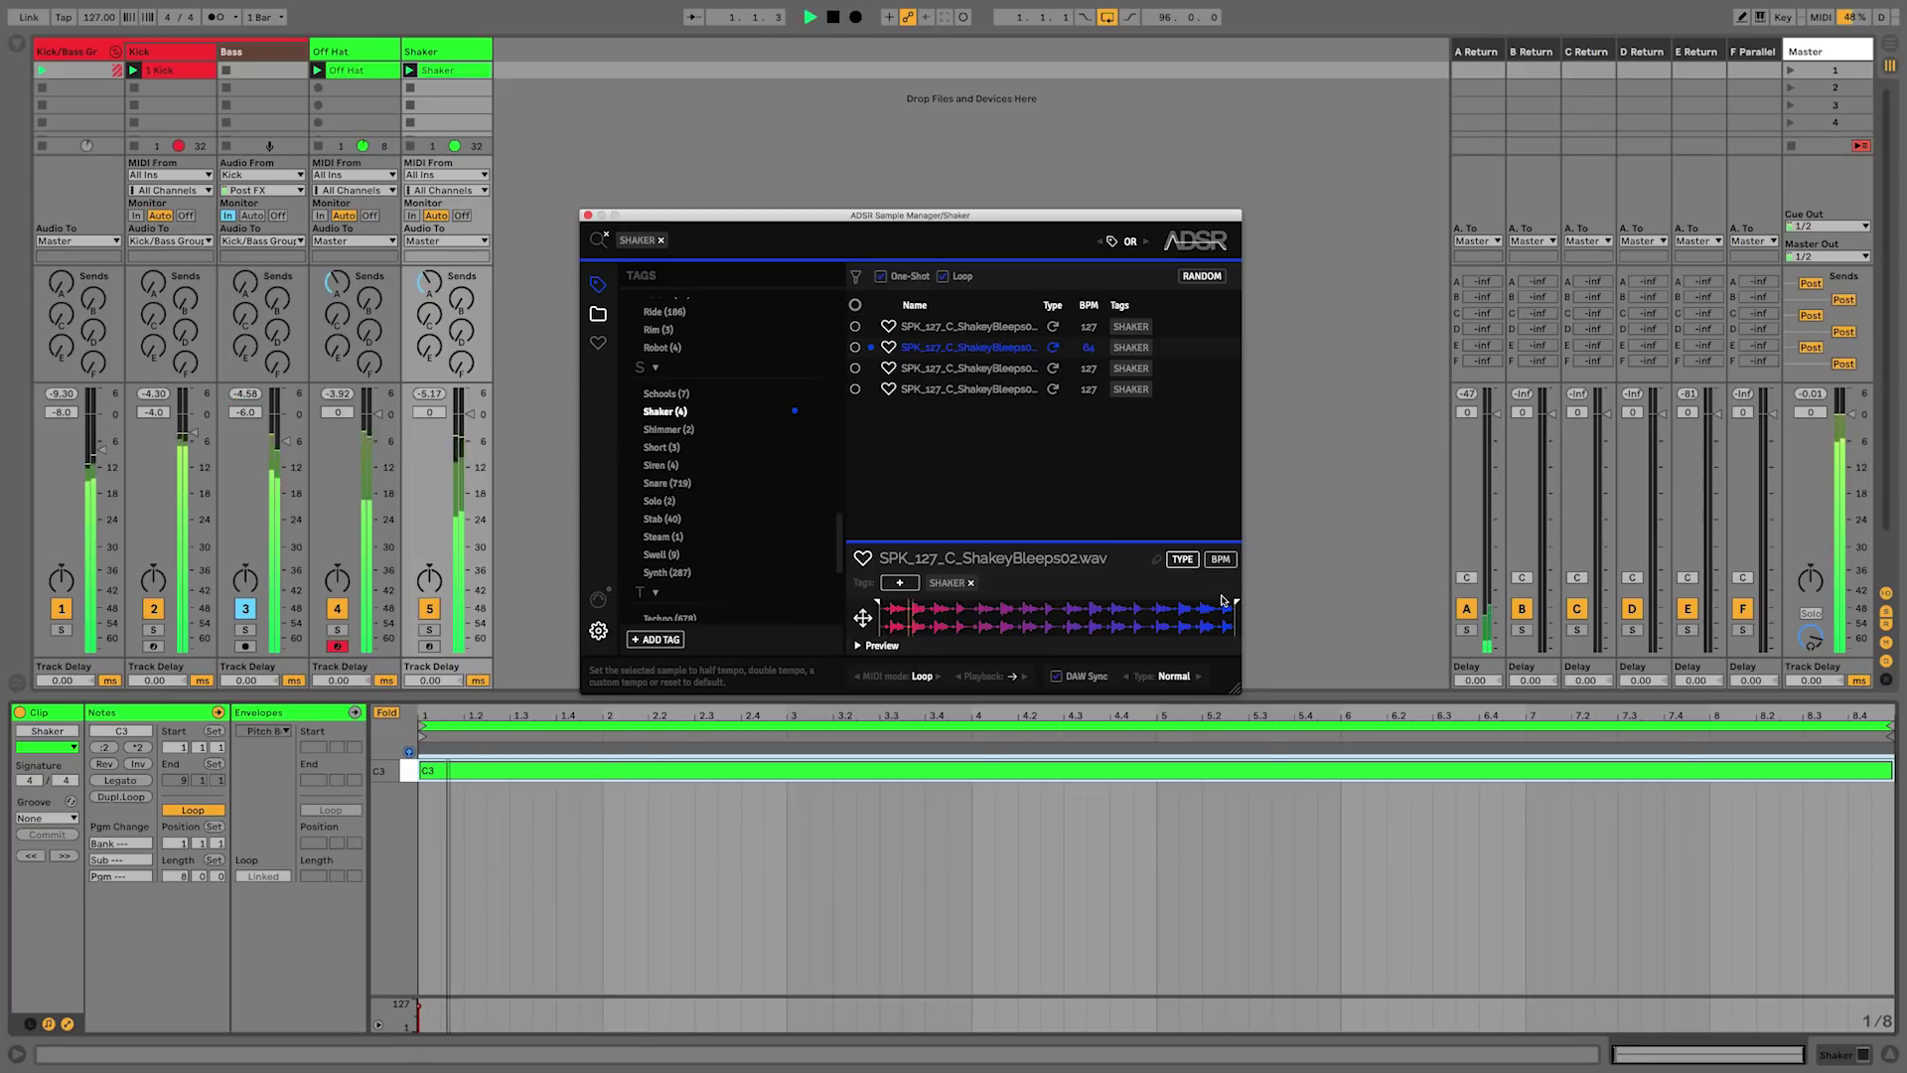
- Double the loop's tempo back to 127 BPM and arm the Shaker track
left_click(1220, 560)
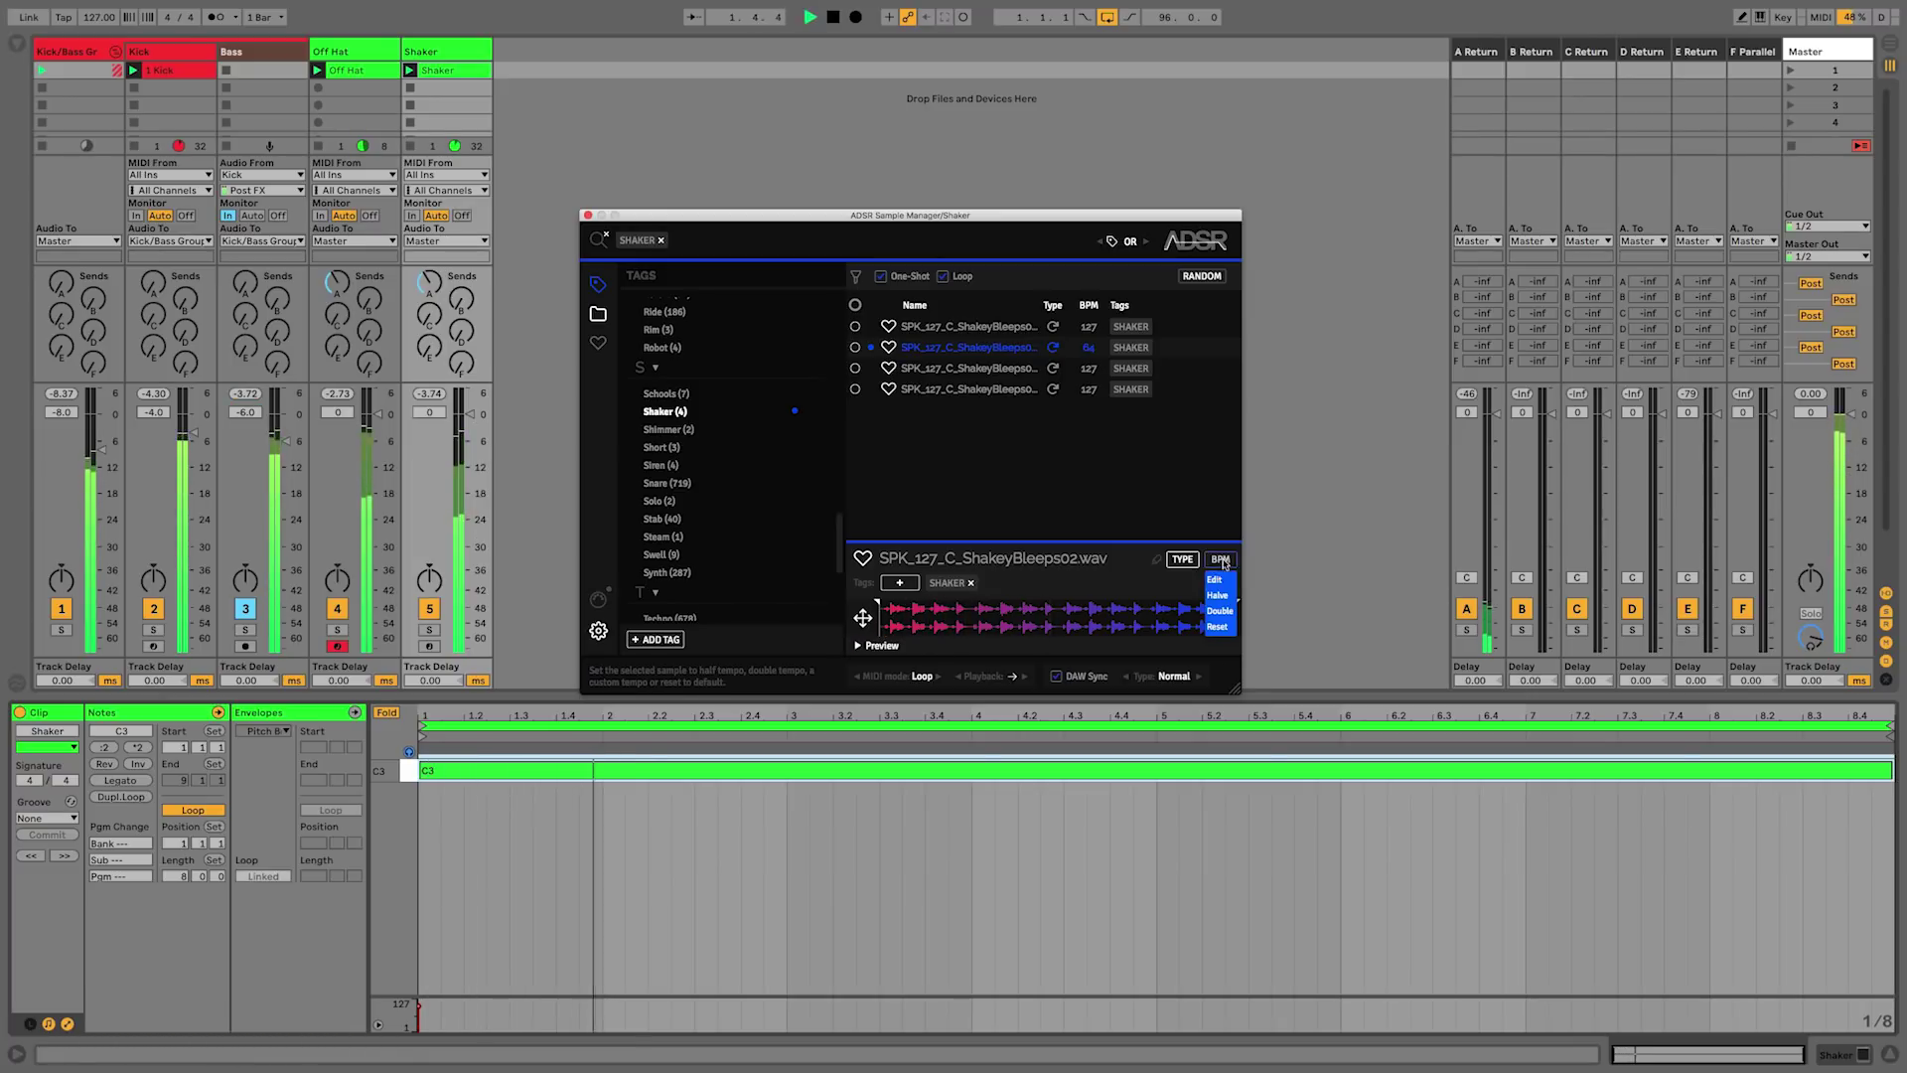
left_click(1220, 611)
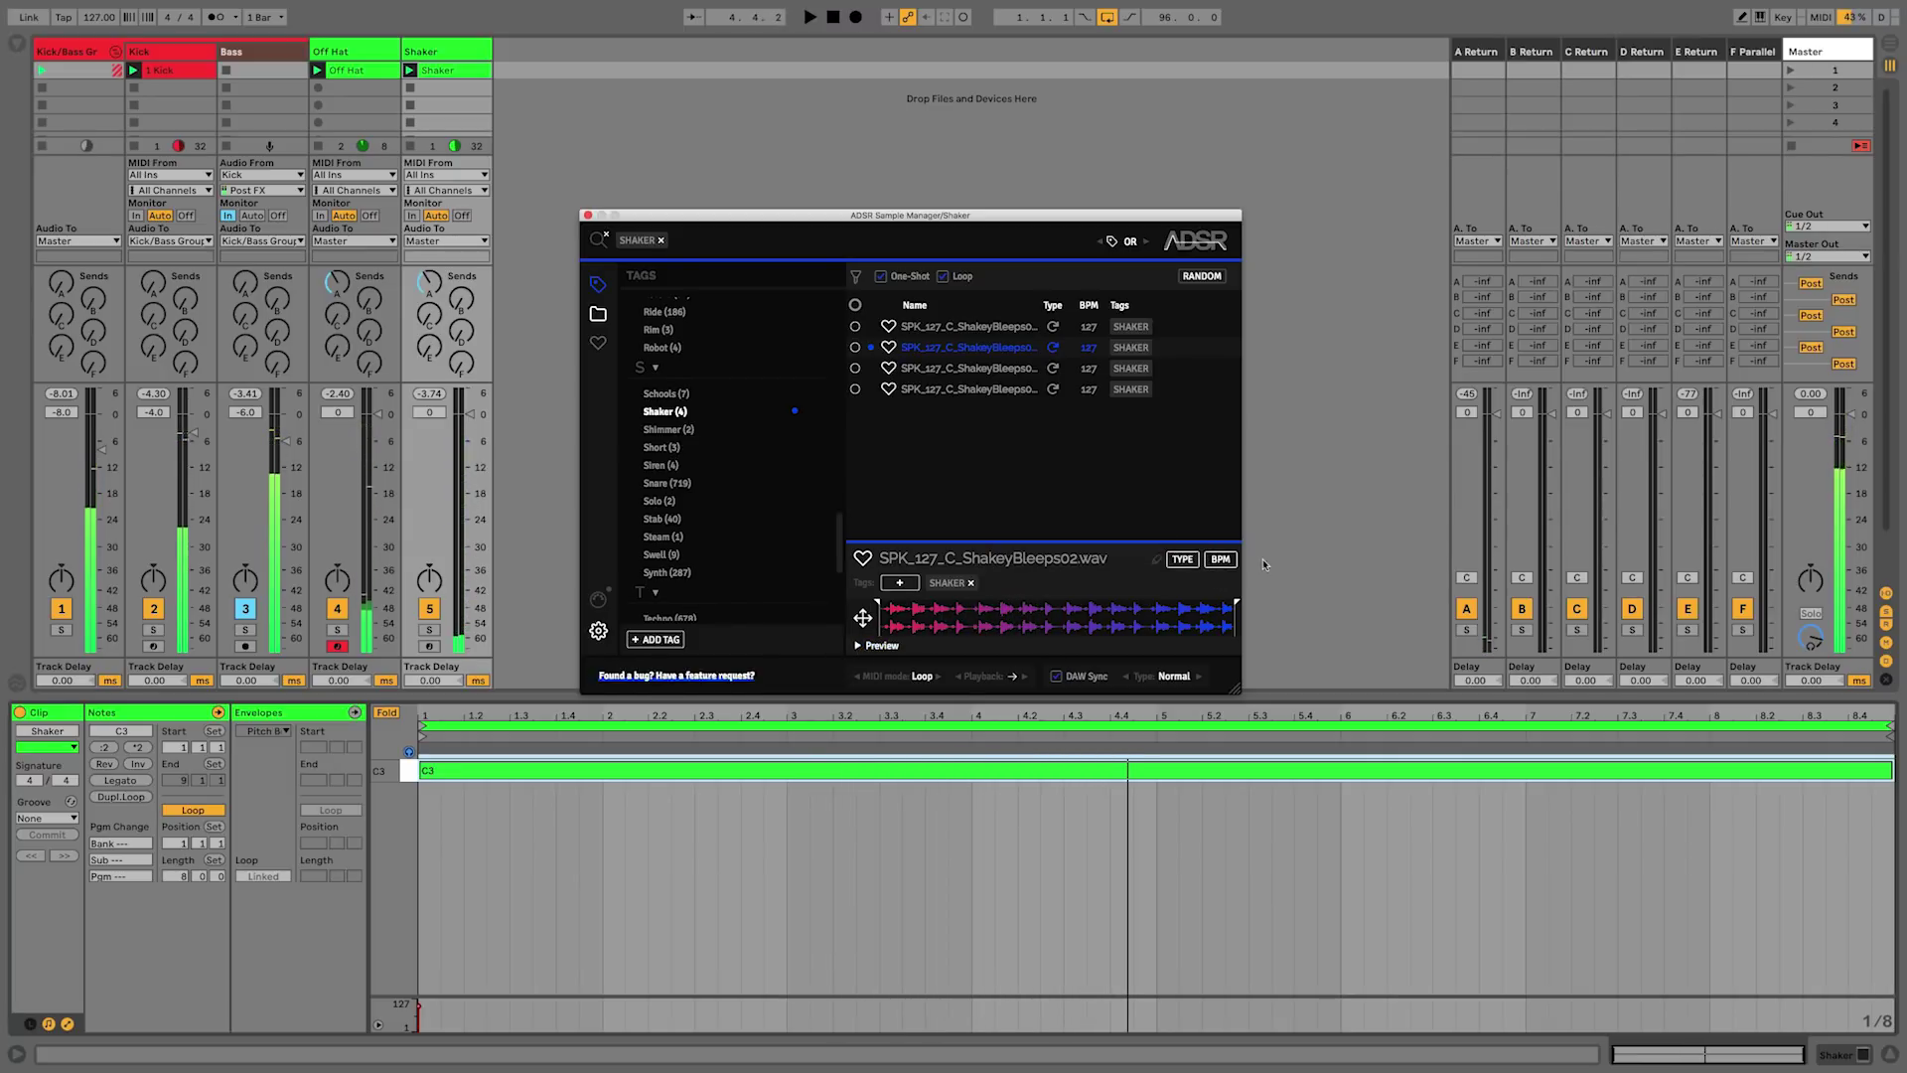
left_click(1220, 559)
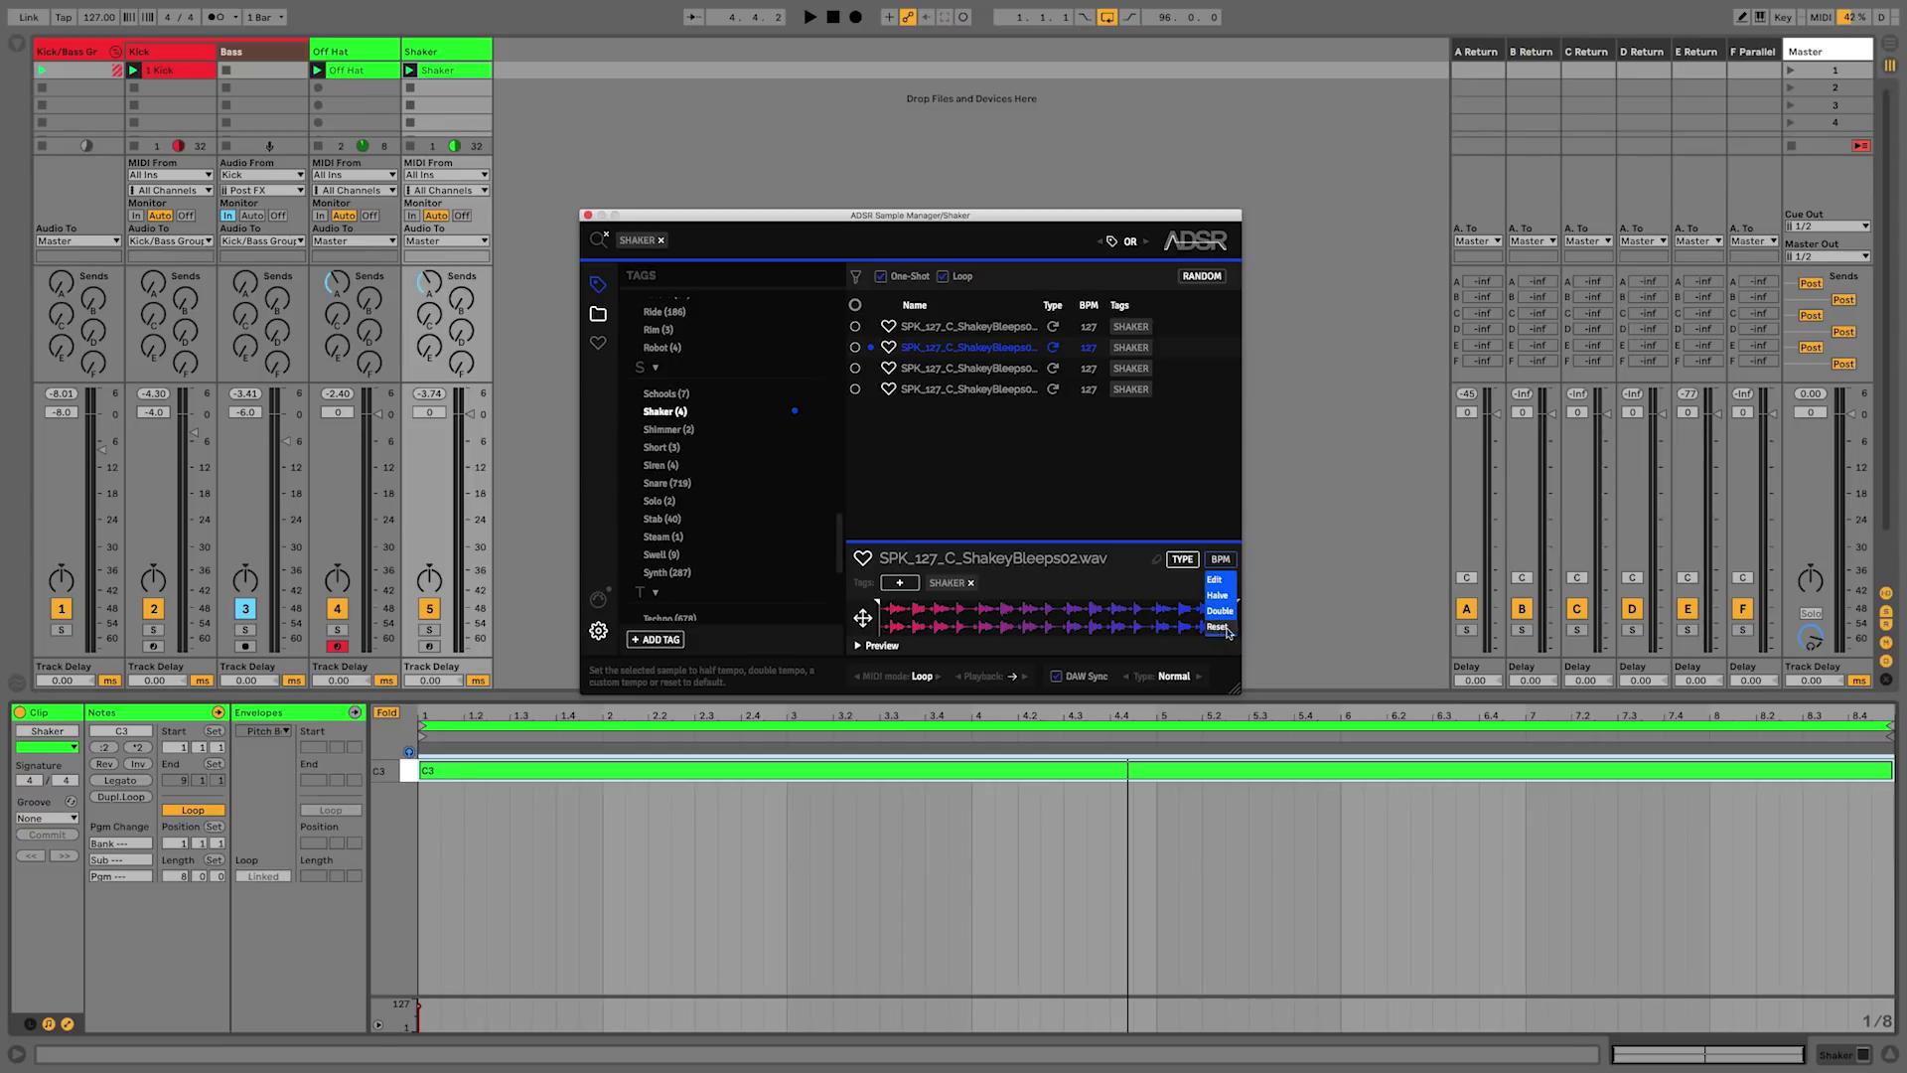
left_click(1218, 580)
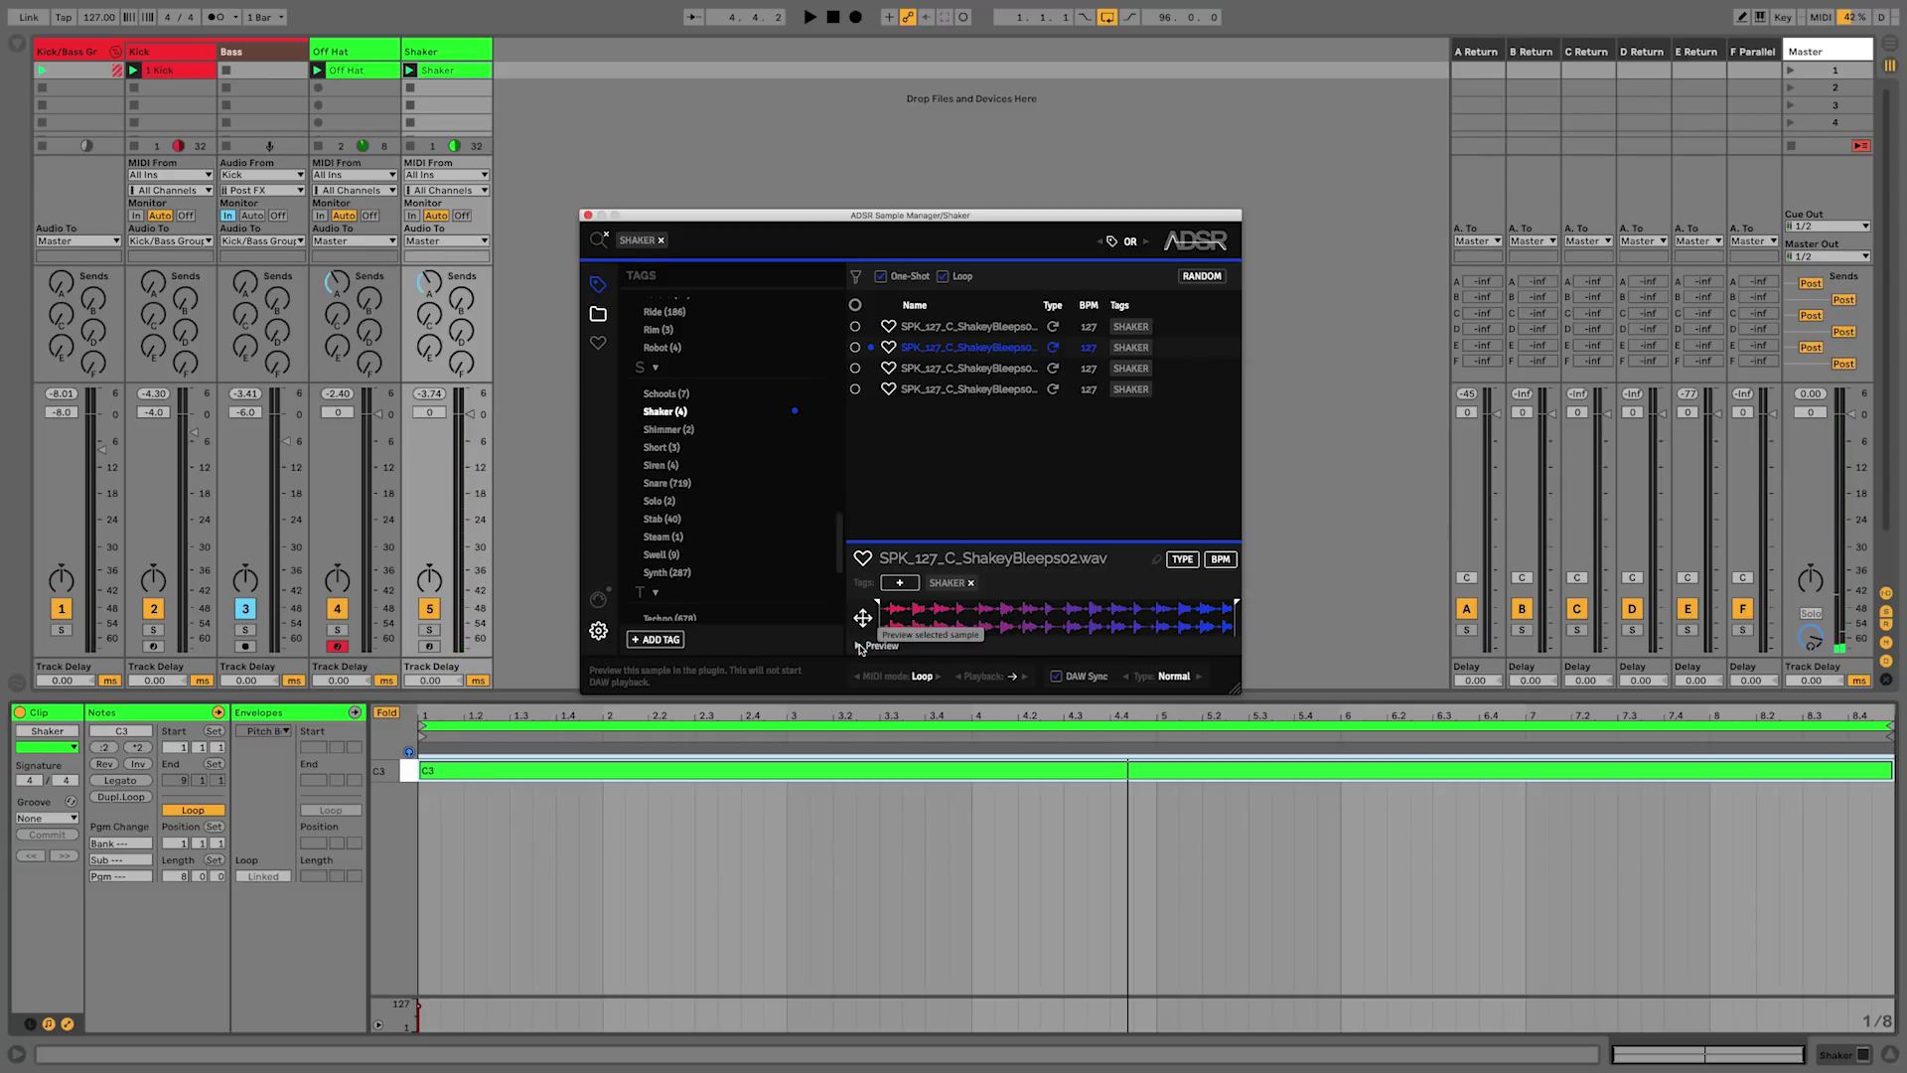
left_click(435, 647)
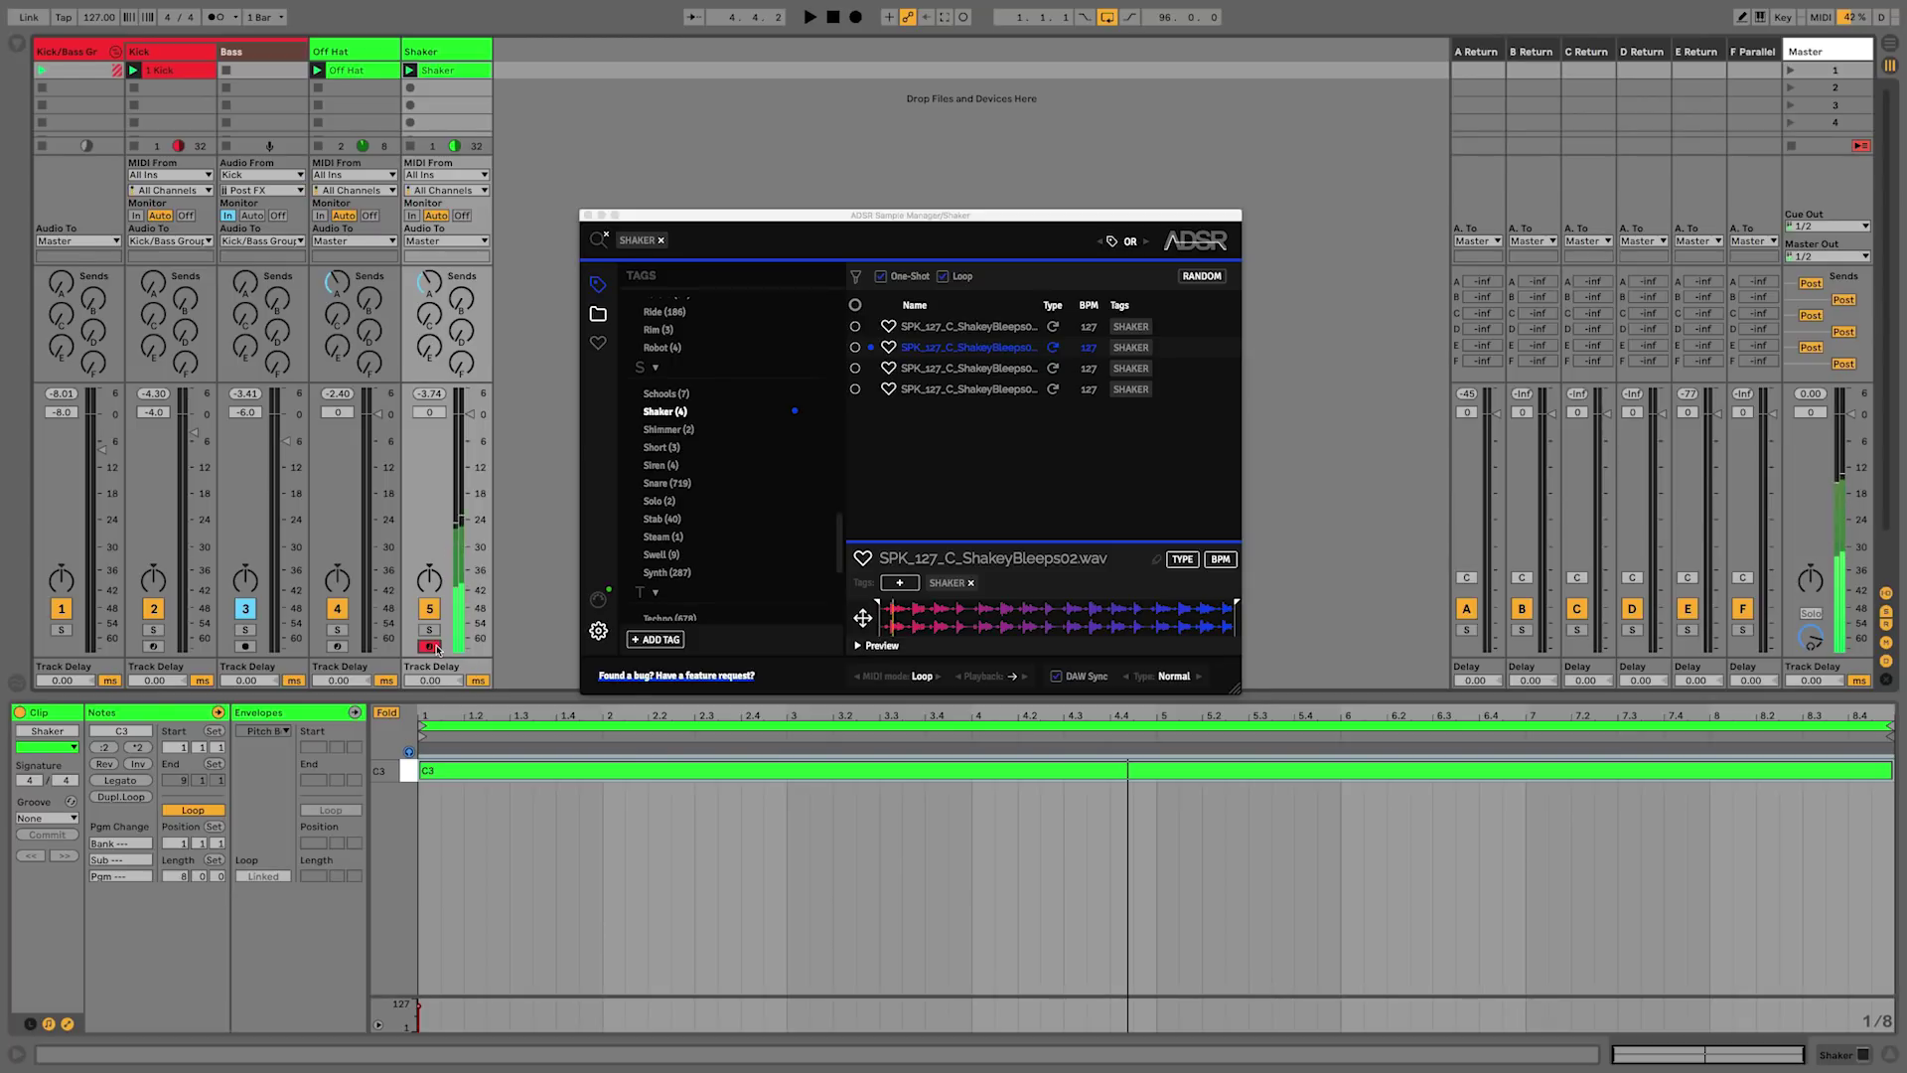
scroll(528, 646, "down", 1)
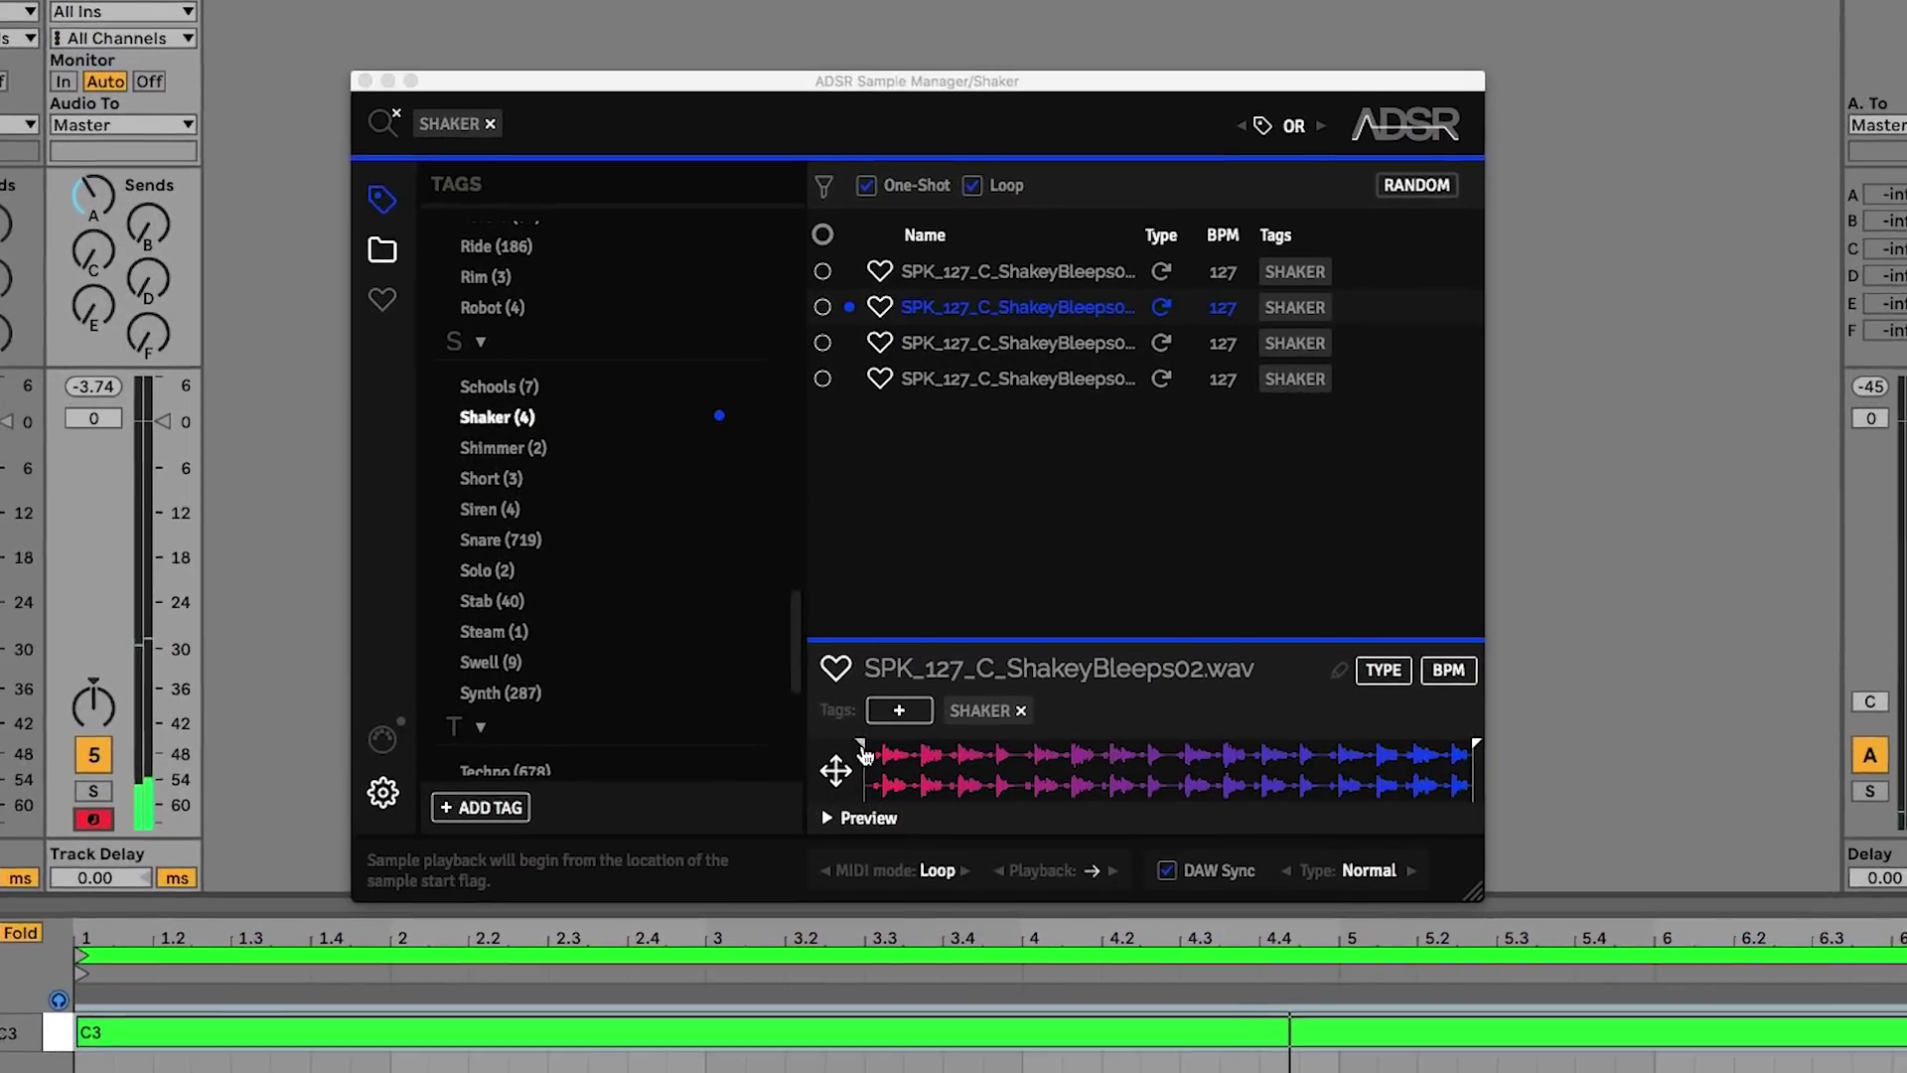
- Move ShakeyBleeps02's start marker later into the loop
left_click(890, 597)
left_click_drag(881, 735, 996, 740)
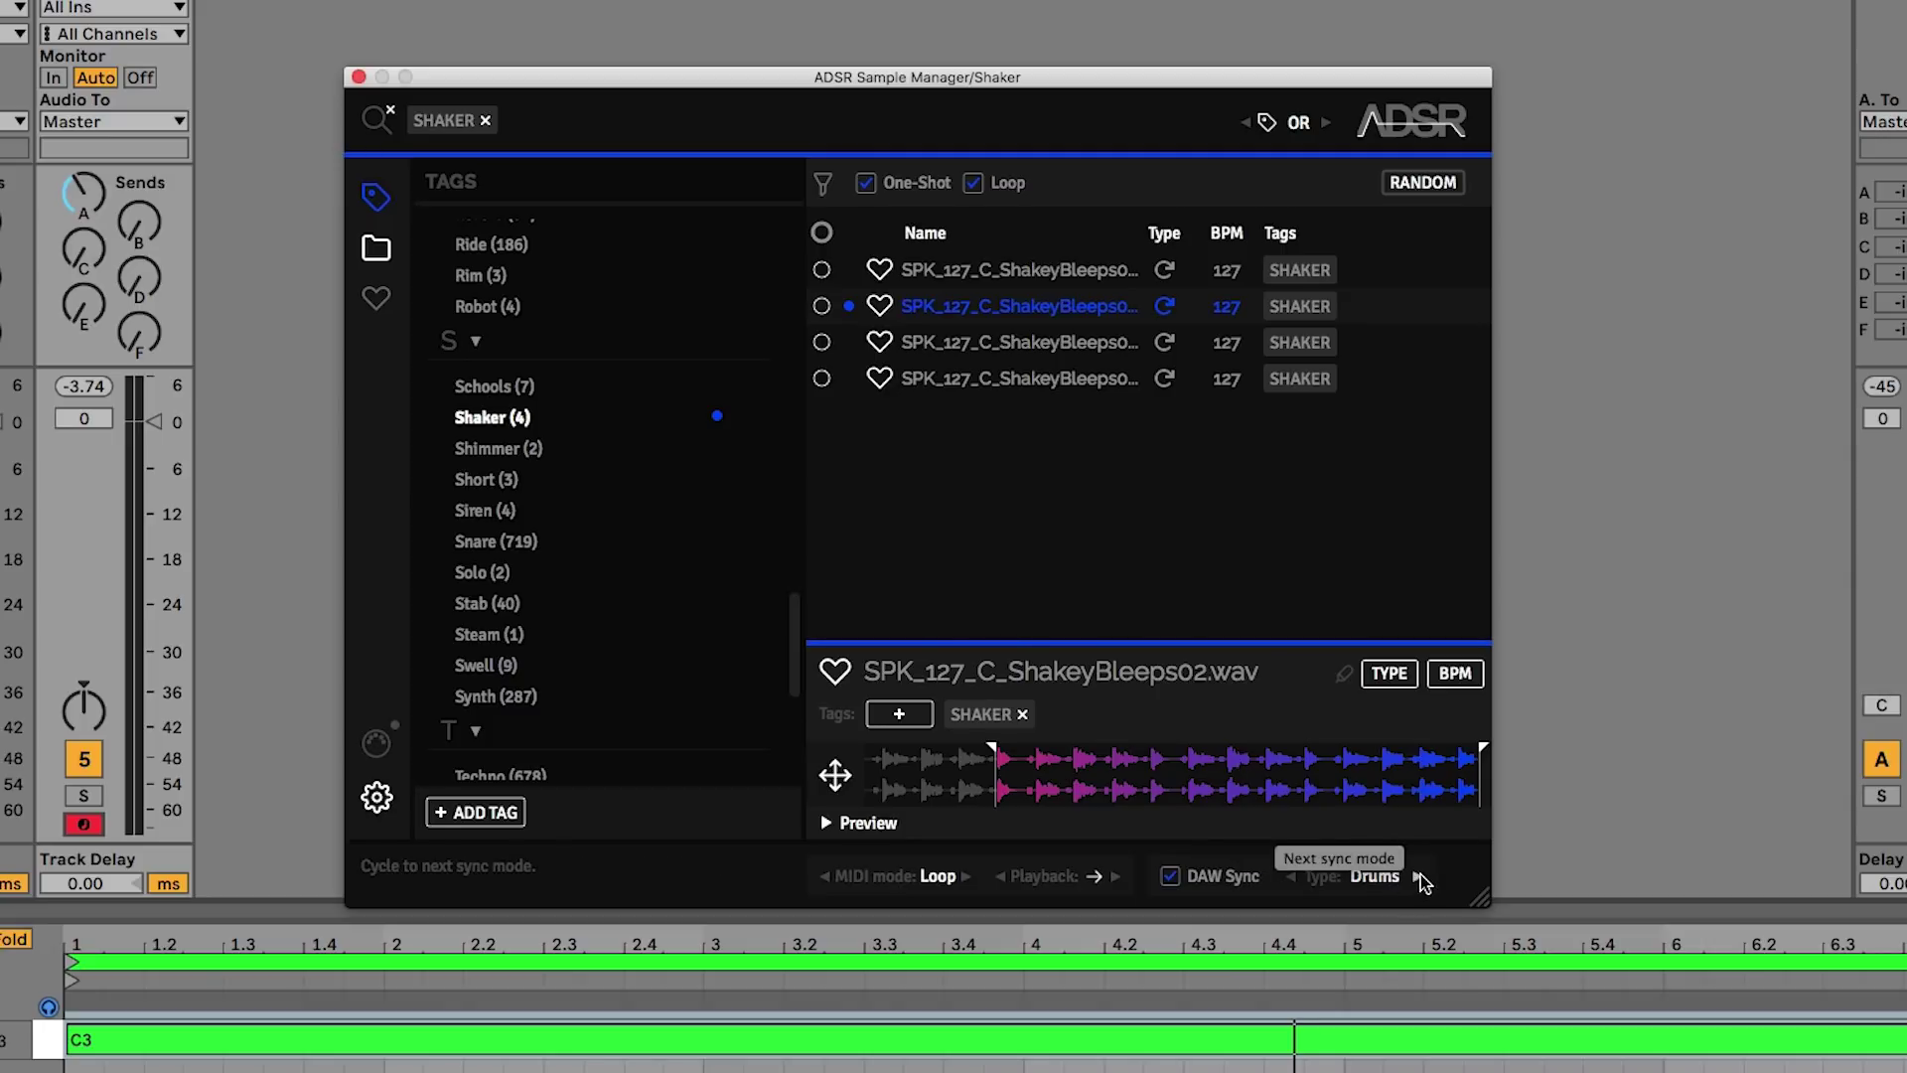
- Cycle ShakeyBleeps02's sync type through Drums and Normal, settling on Smooth
left_click(1418, 877)
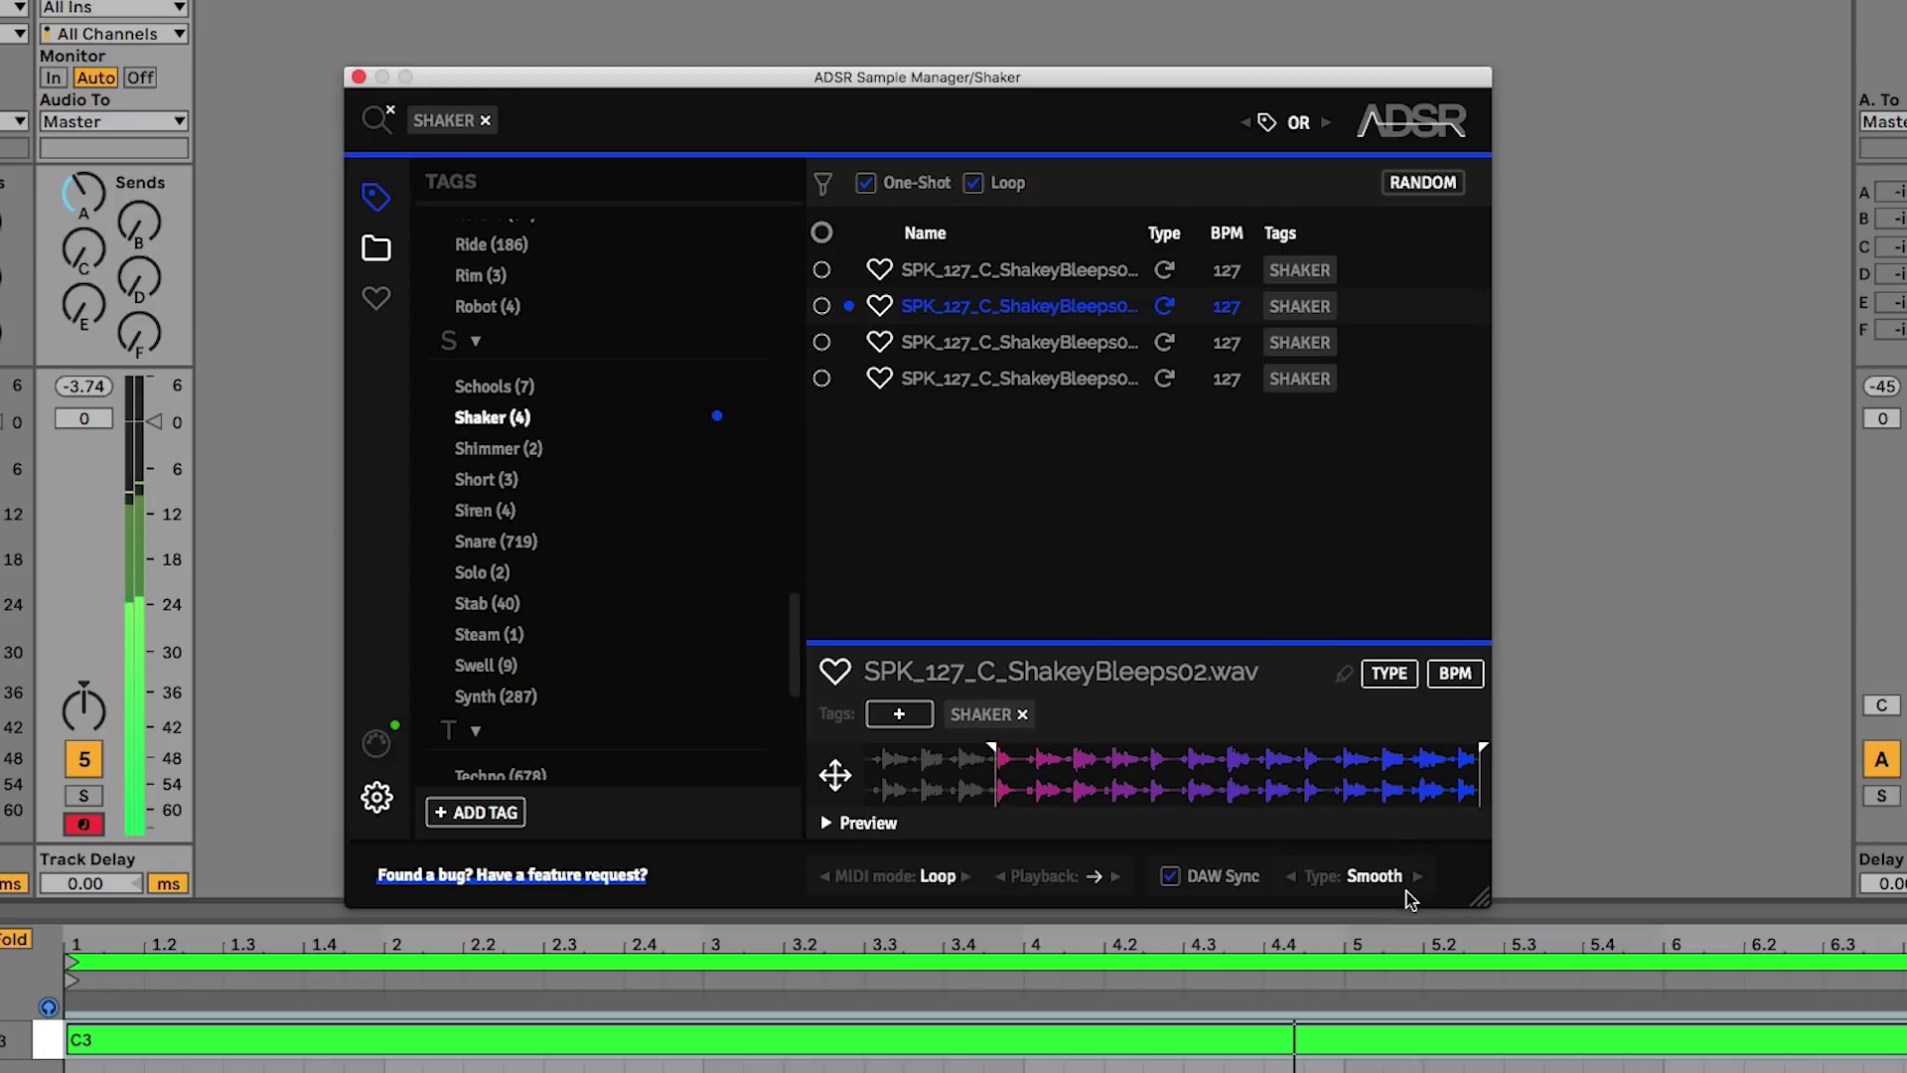
left_click(1417, 876)
left_click(1416, 877)
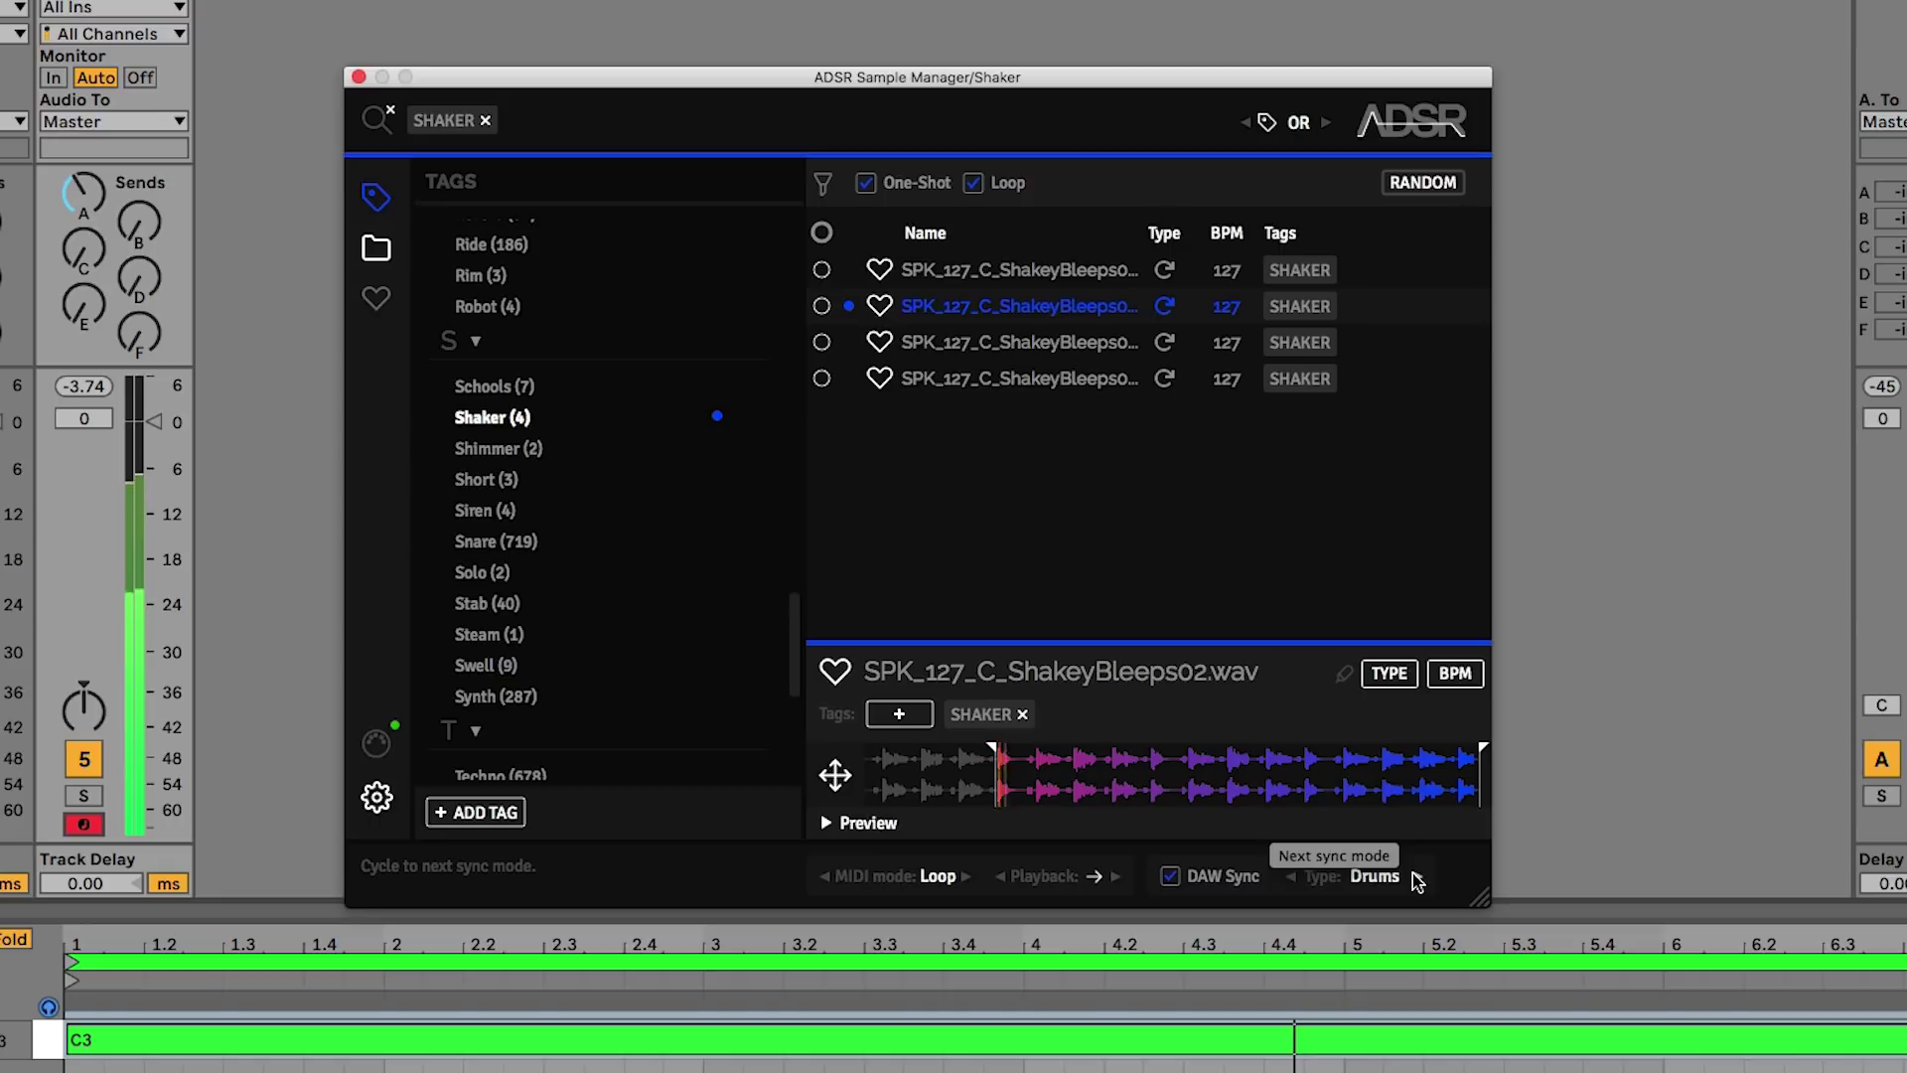
left_click(1419, 878)
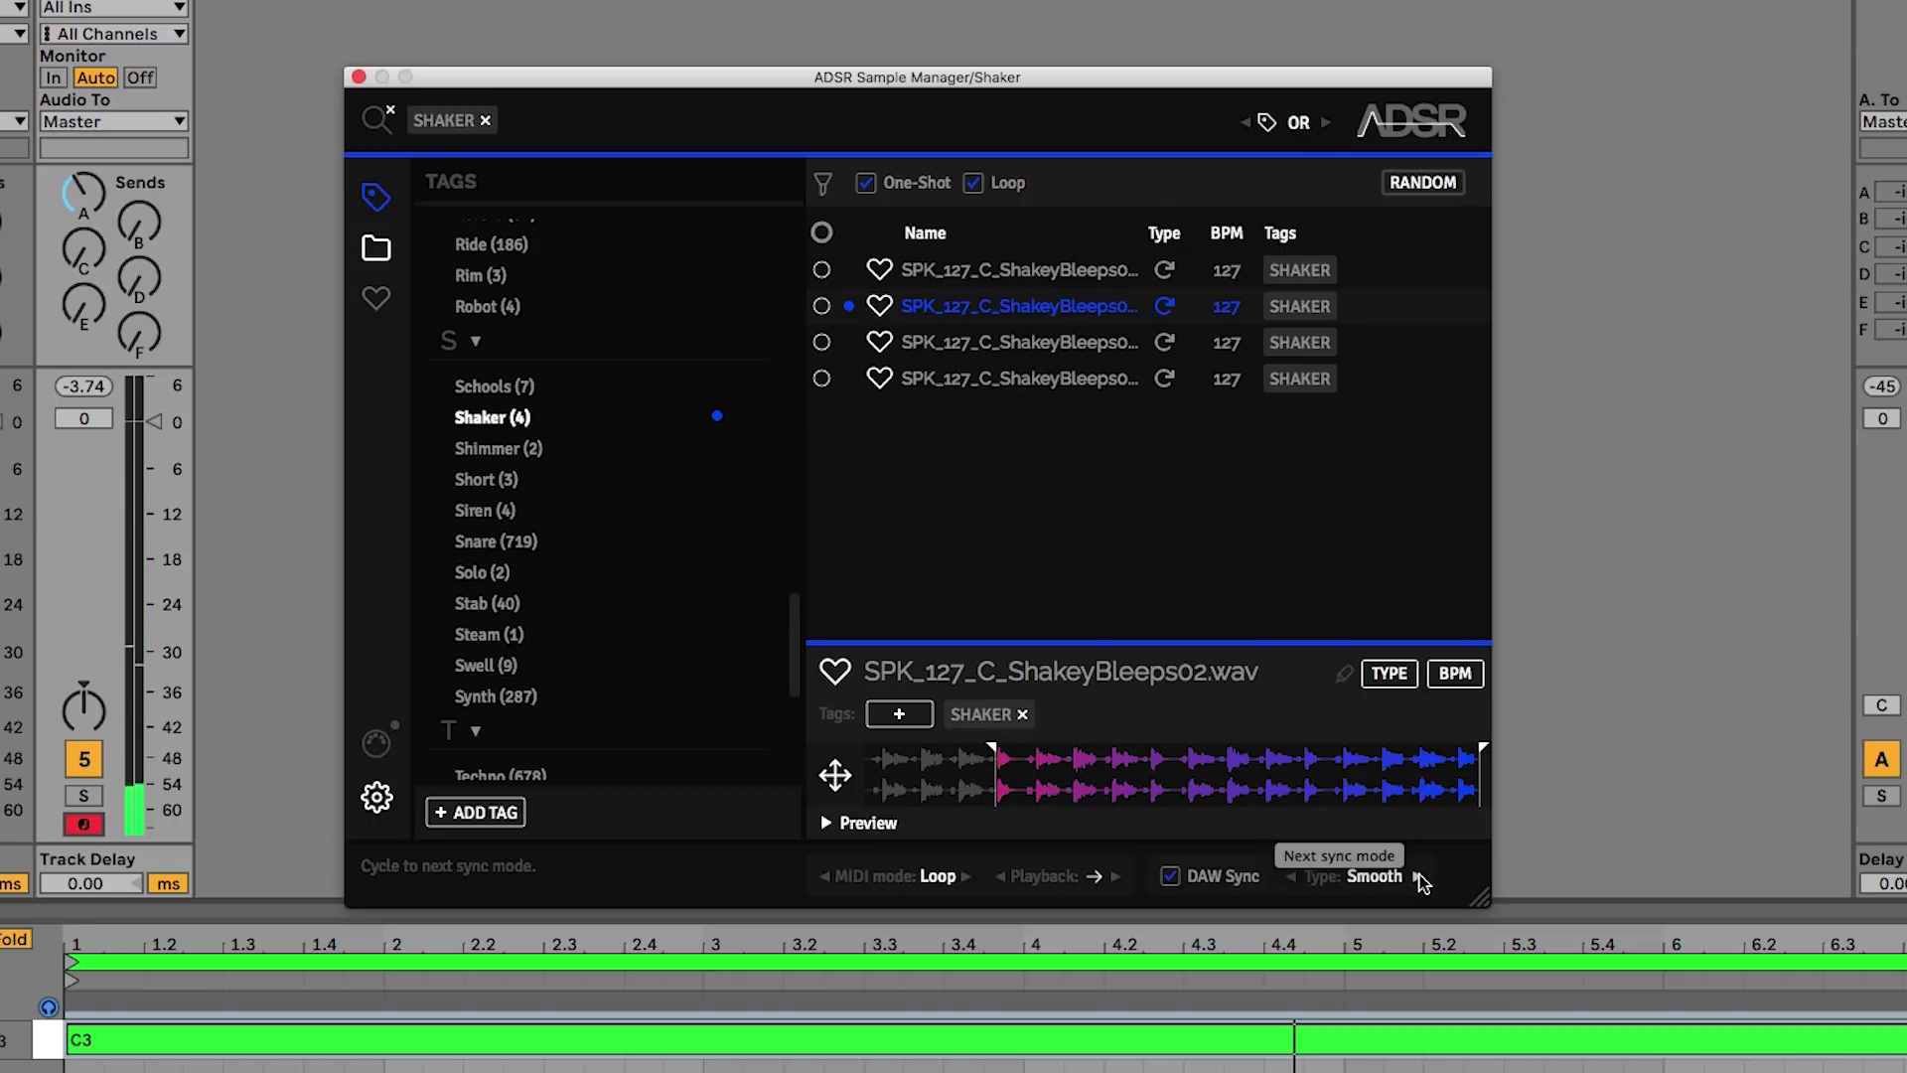
left_click(1419, 877)
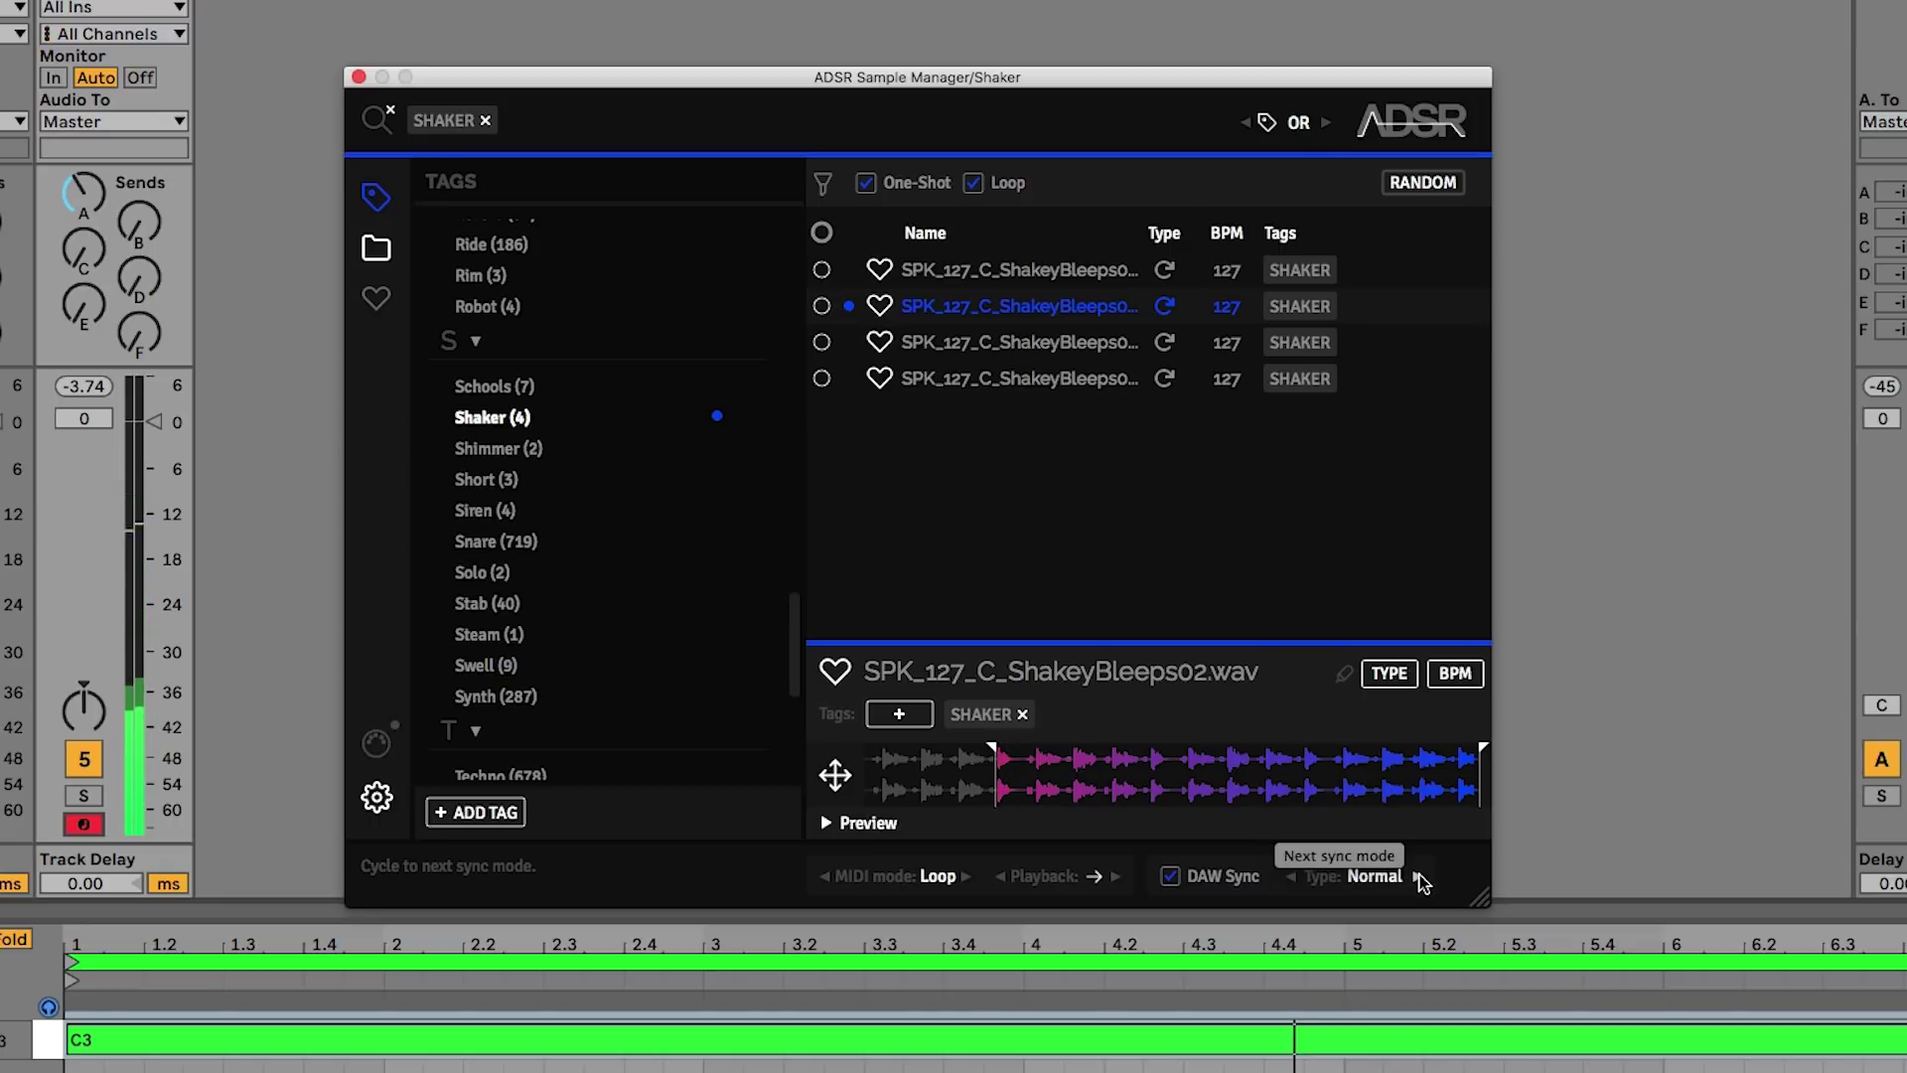
left_click(1291, 878)
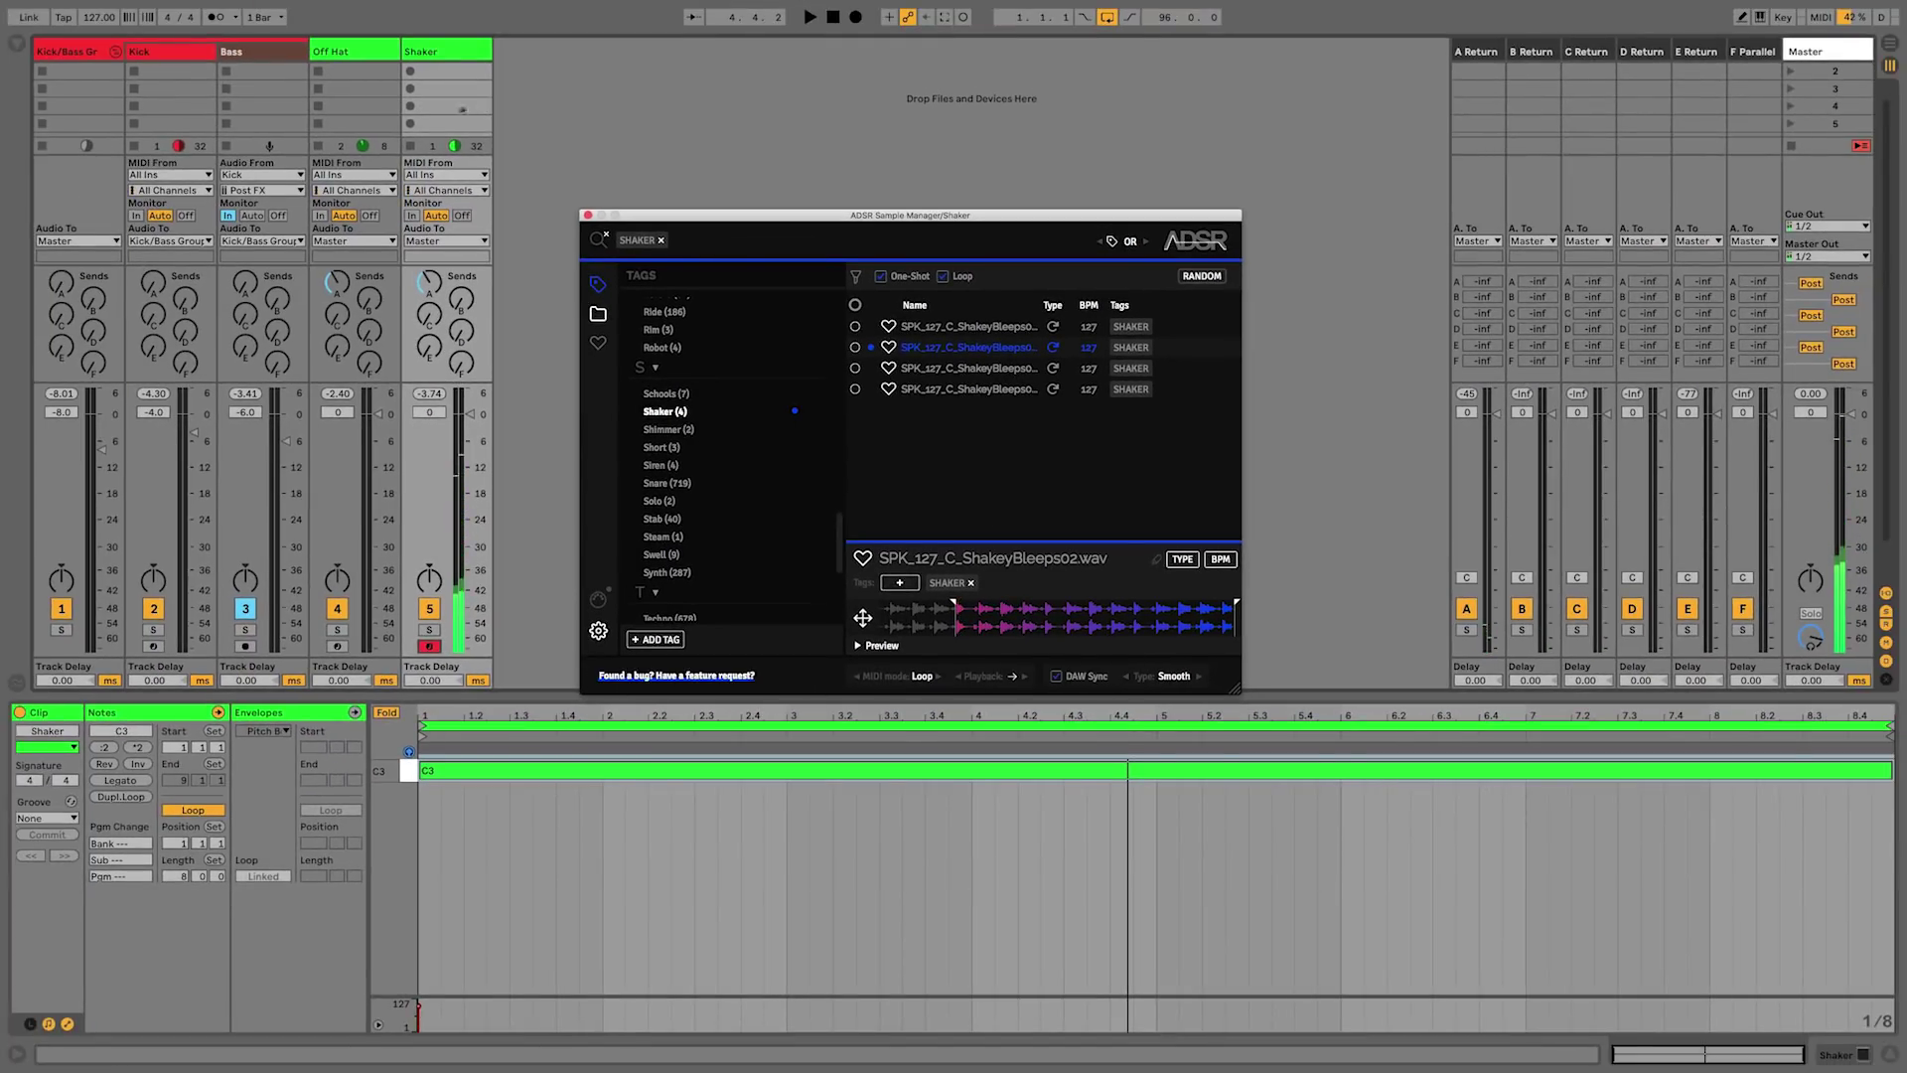
scroll(408, 106, "up", 1)
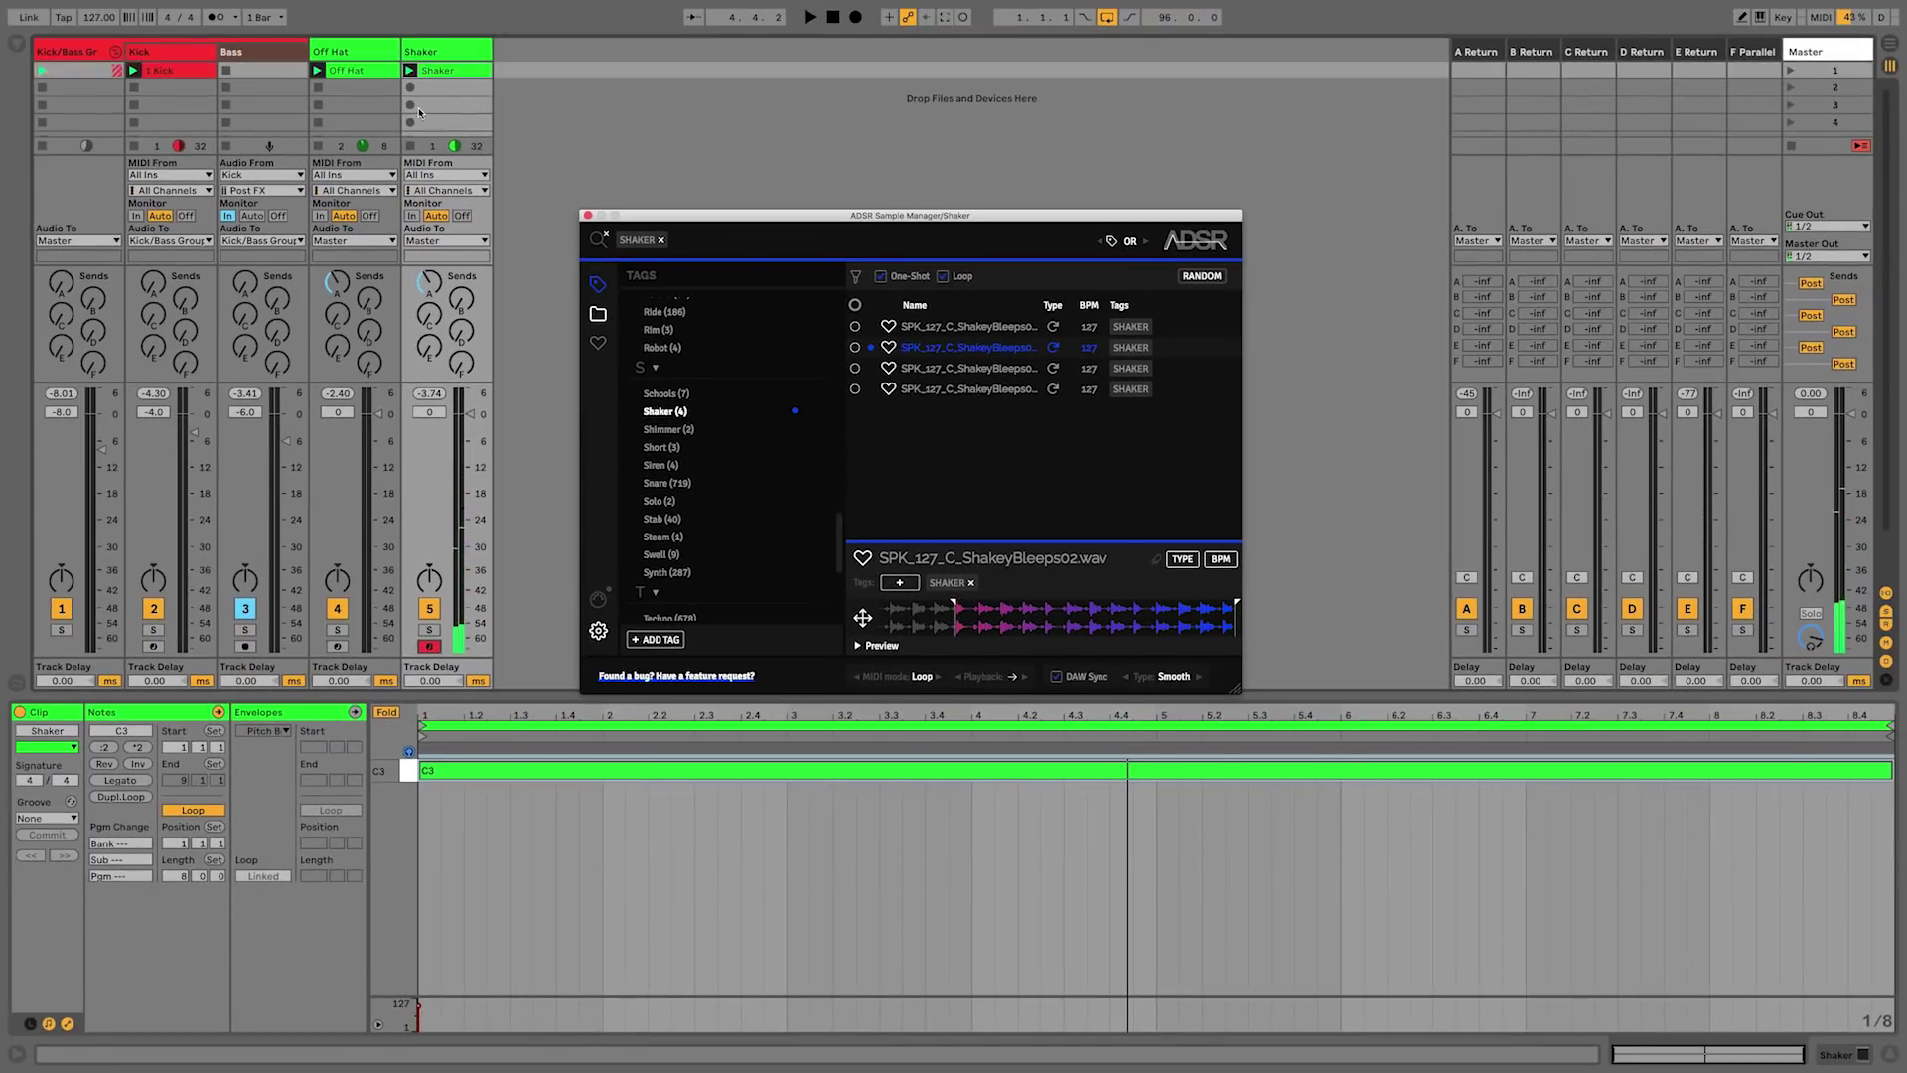
left_click(441, 71)
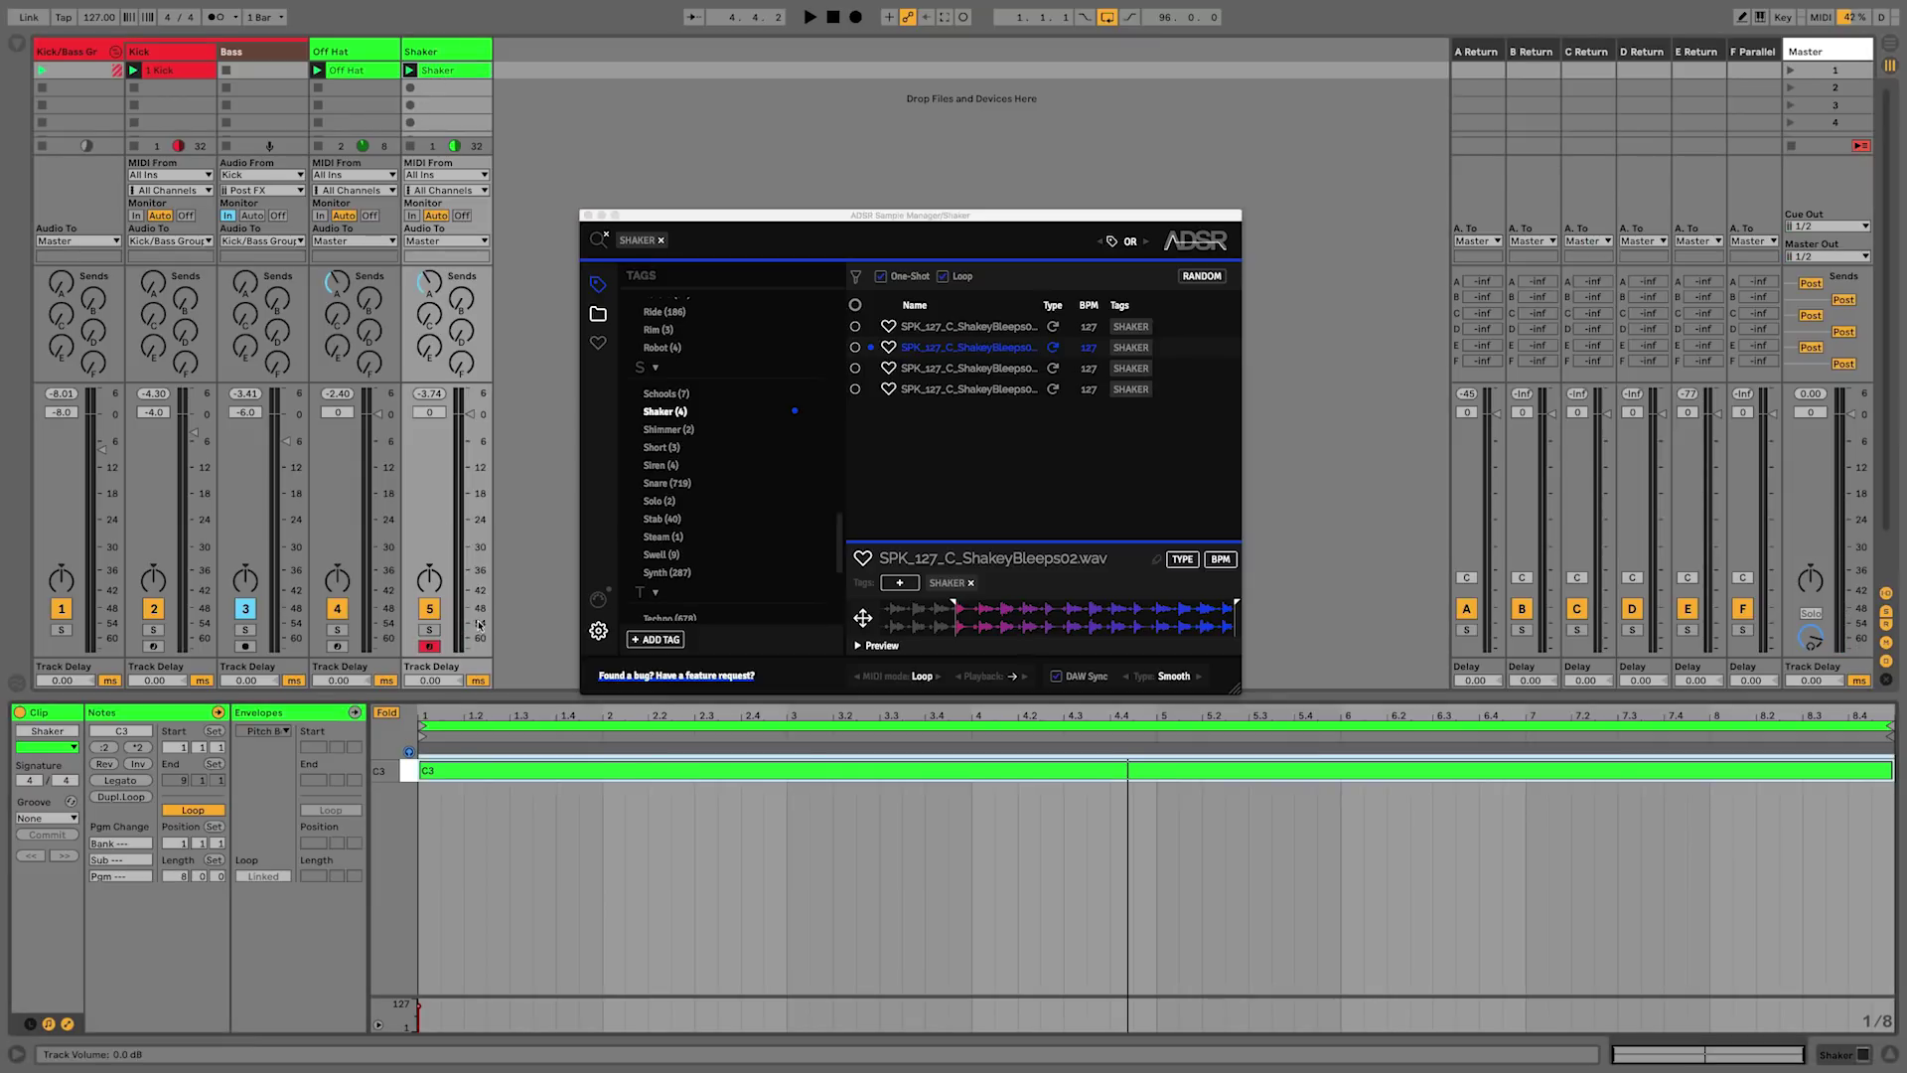
- Delete the long C3 note and shorten the Shaker clip loop to one bar
key("b")
left_click(482, 770)
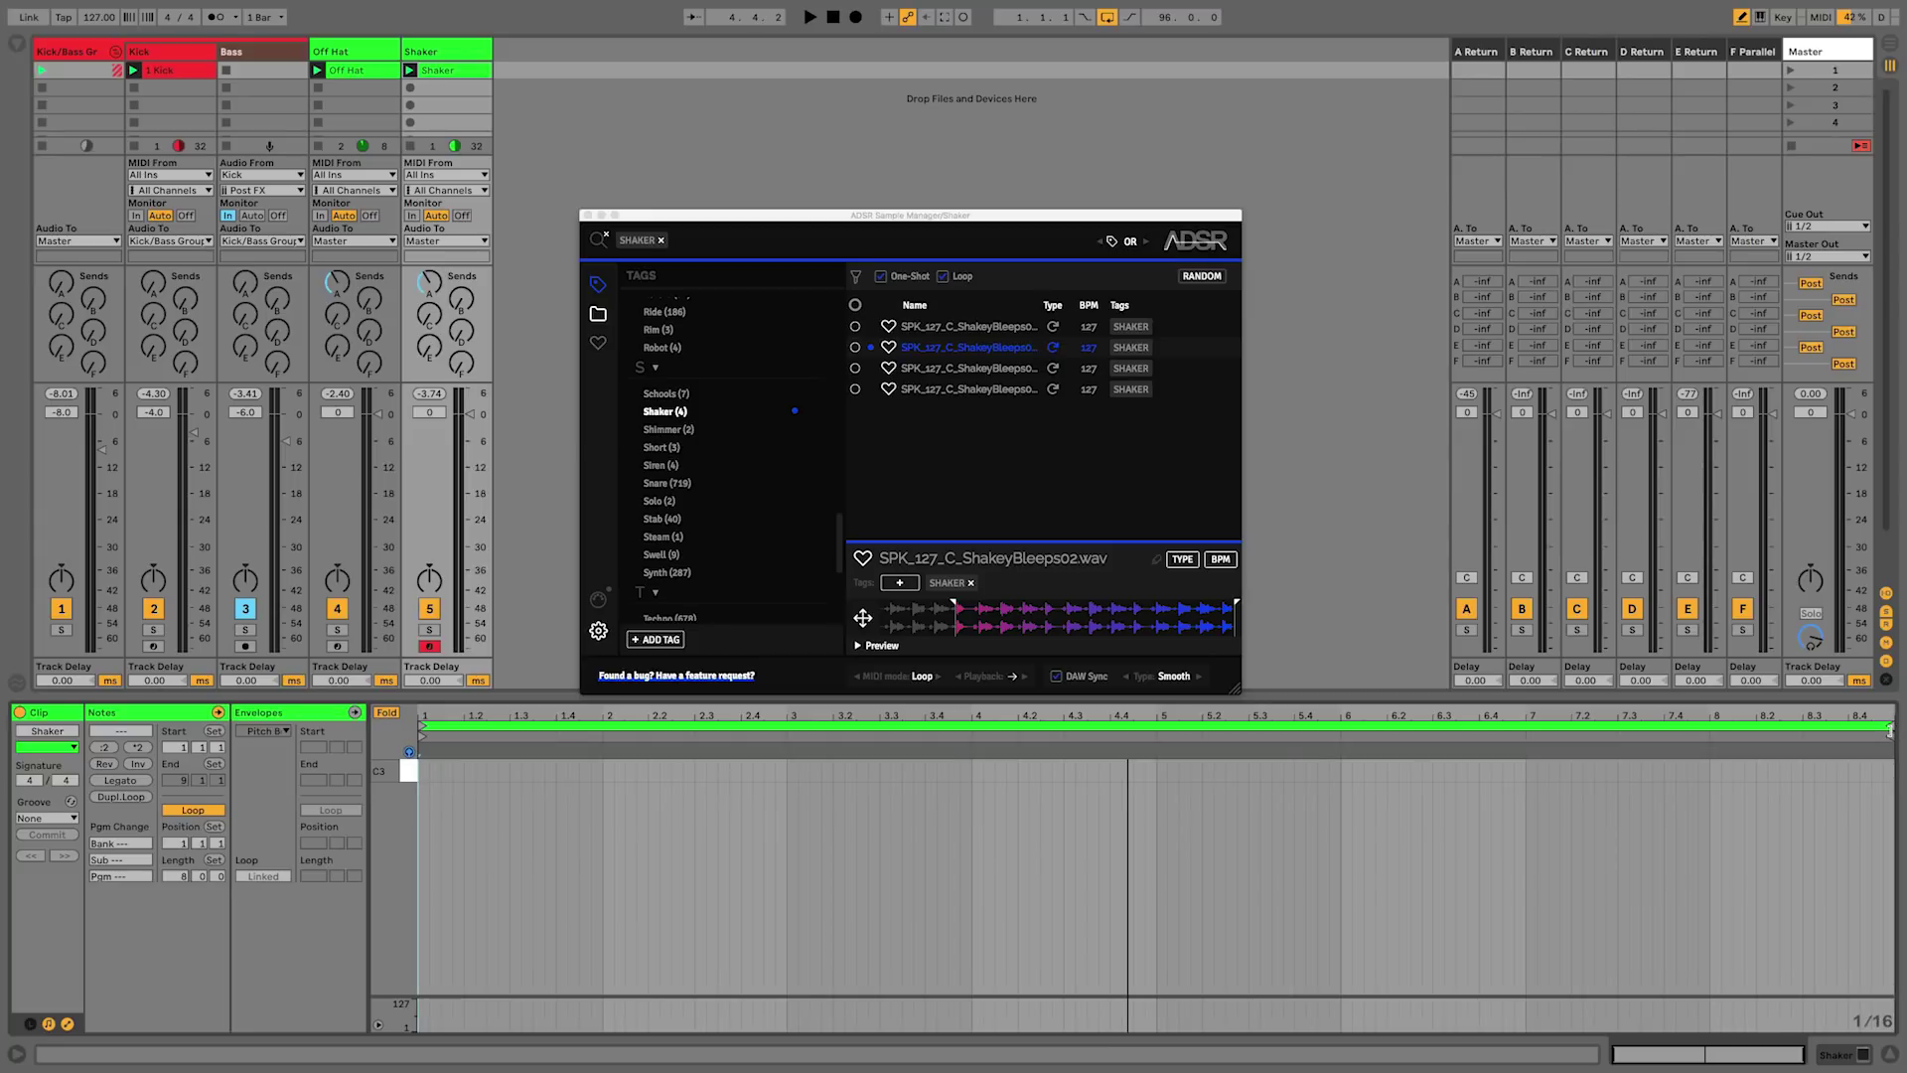
left_click_drag(1890, 730, 609, 731)
right_click(536, 759)
left_click(504, 844)
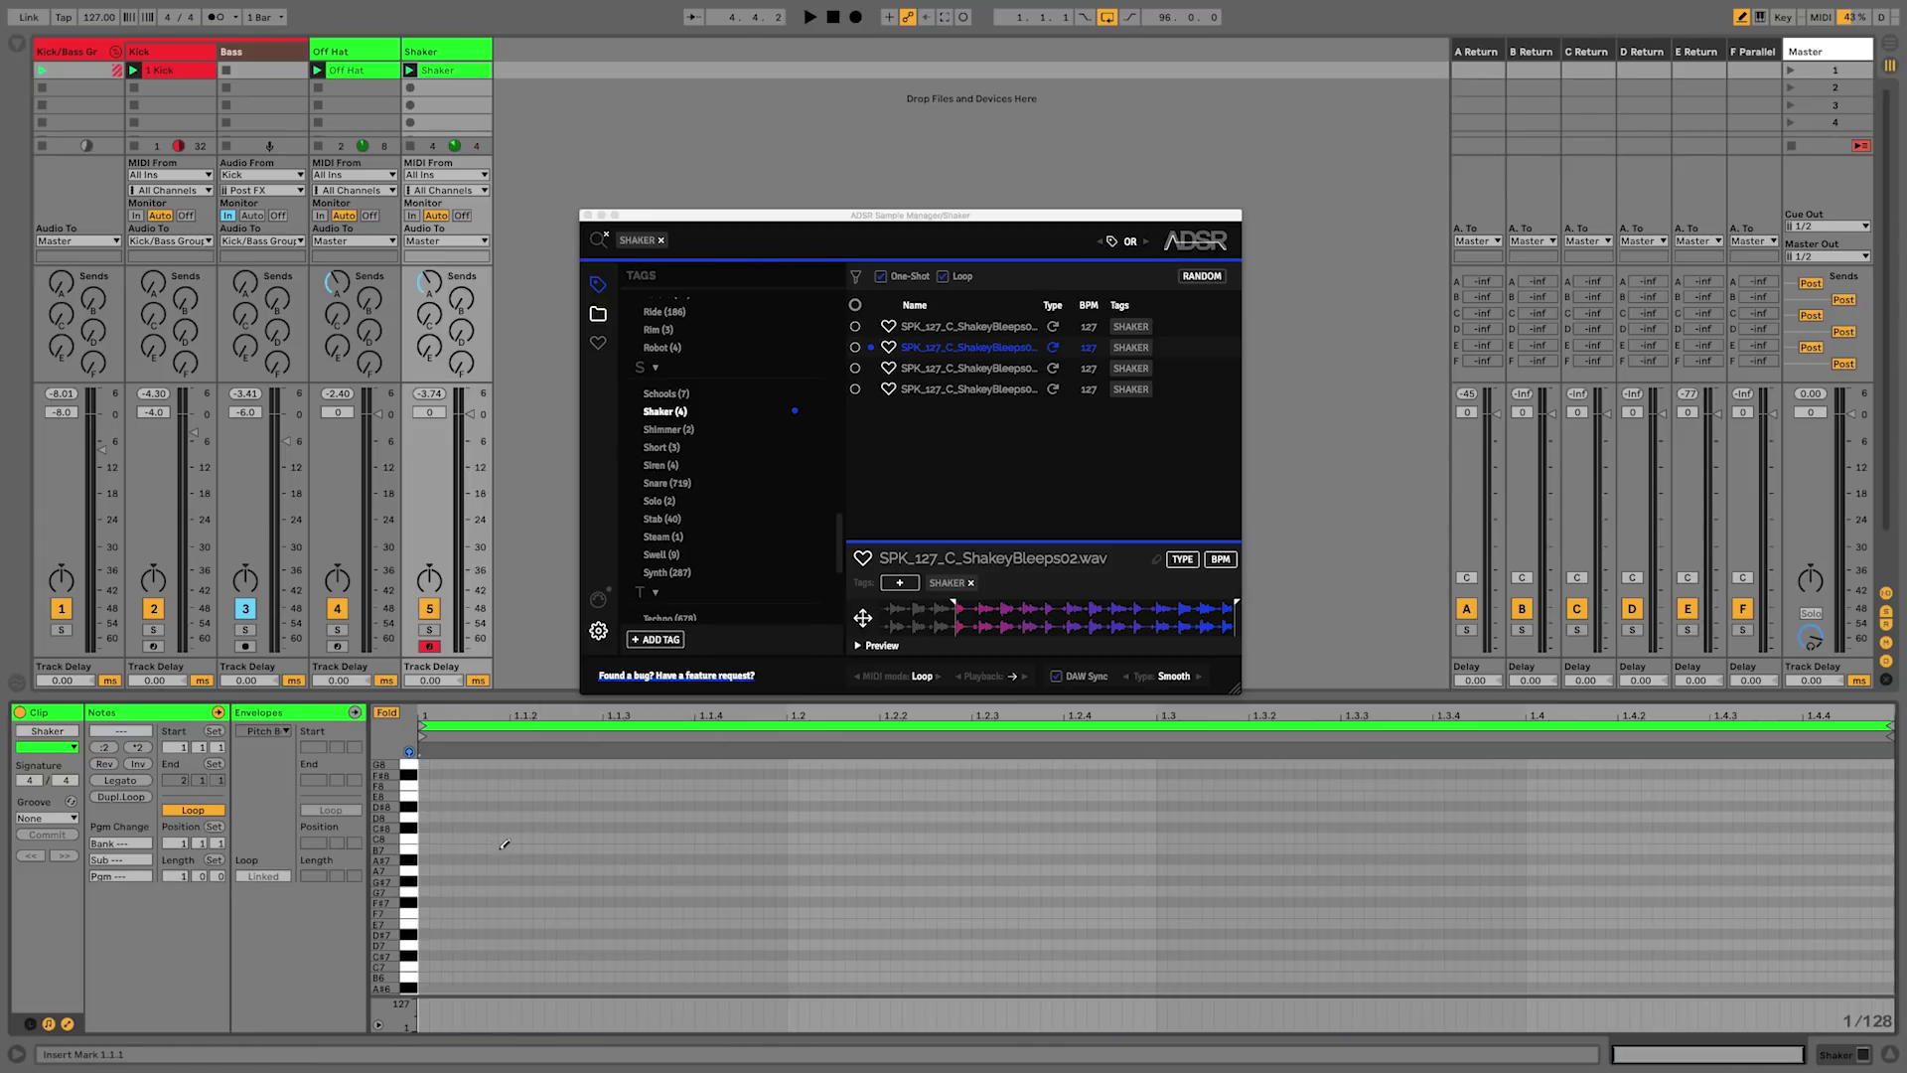
- Draw sixteenth-note C3 hits across the bar and set the sample's MIDI mode to Stop
scroll(404, 924, "down", 10)
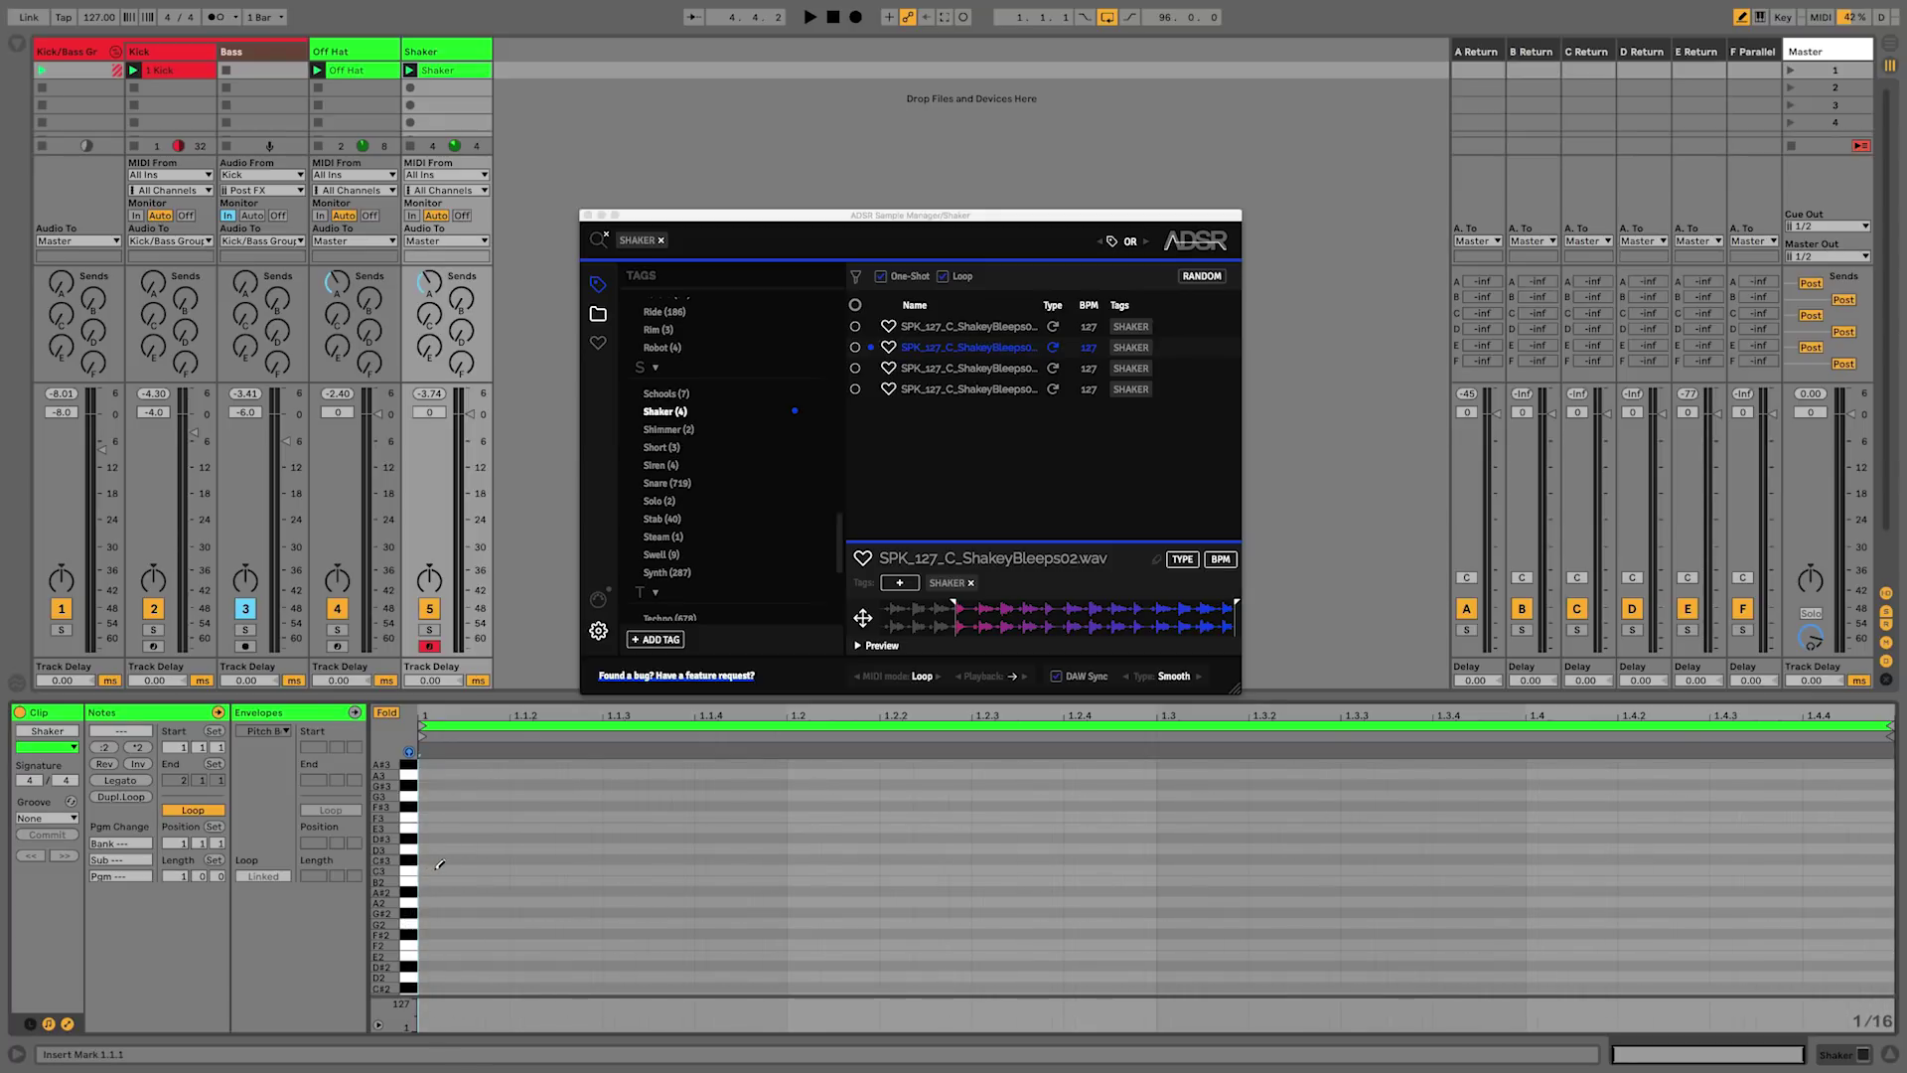
left_click_drag(439, 870, 1892, 871)
key("space")
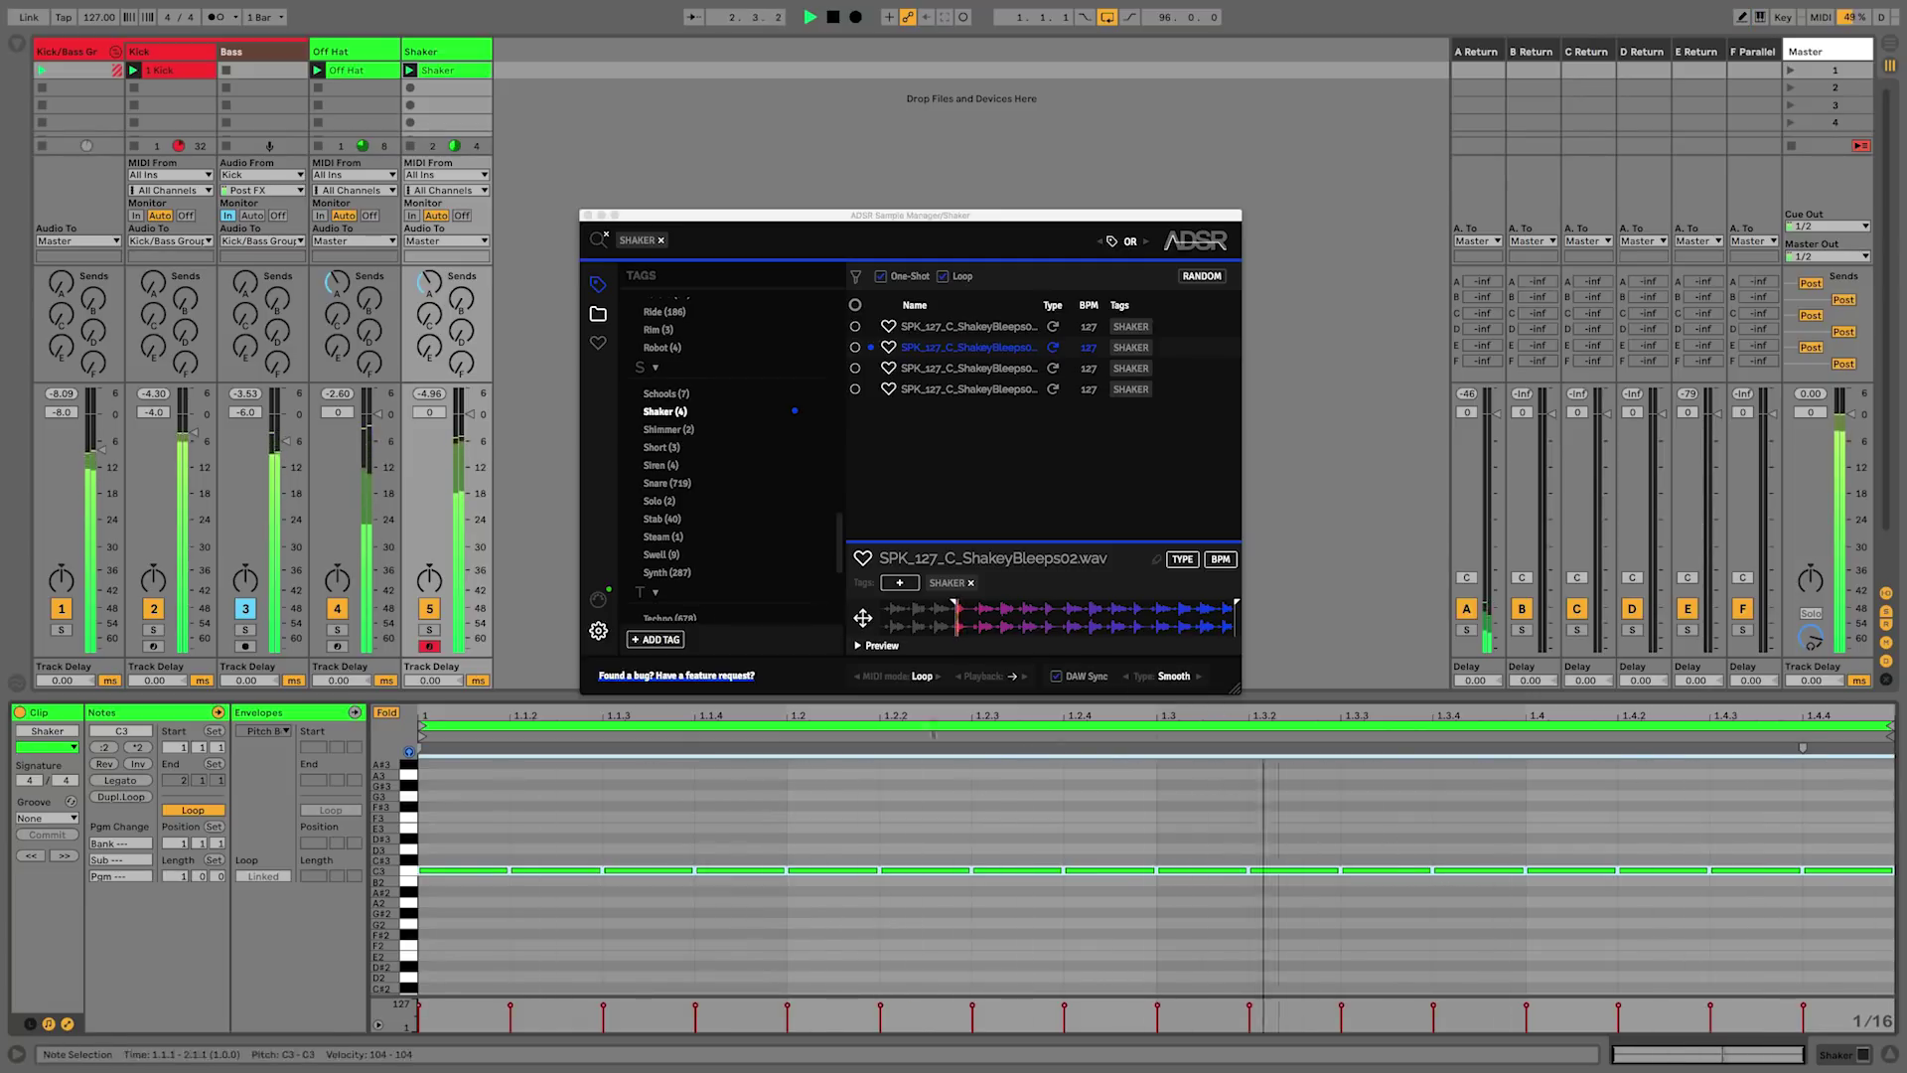
left_click(923, 676)
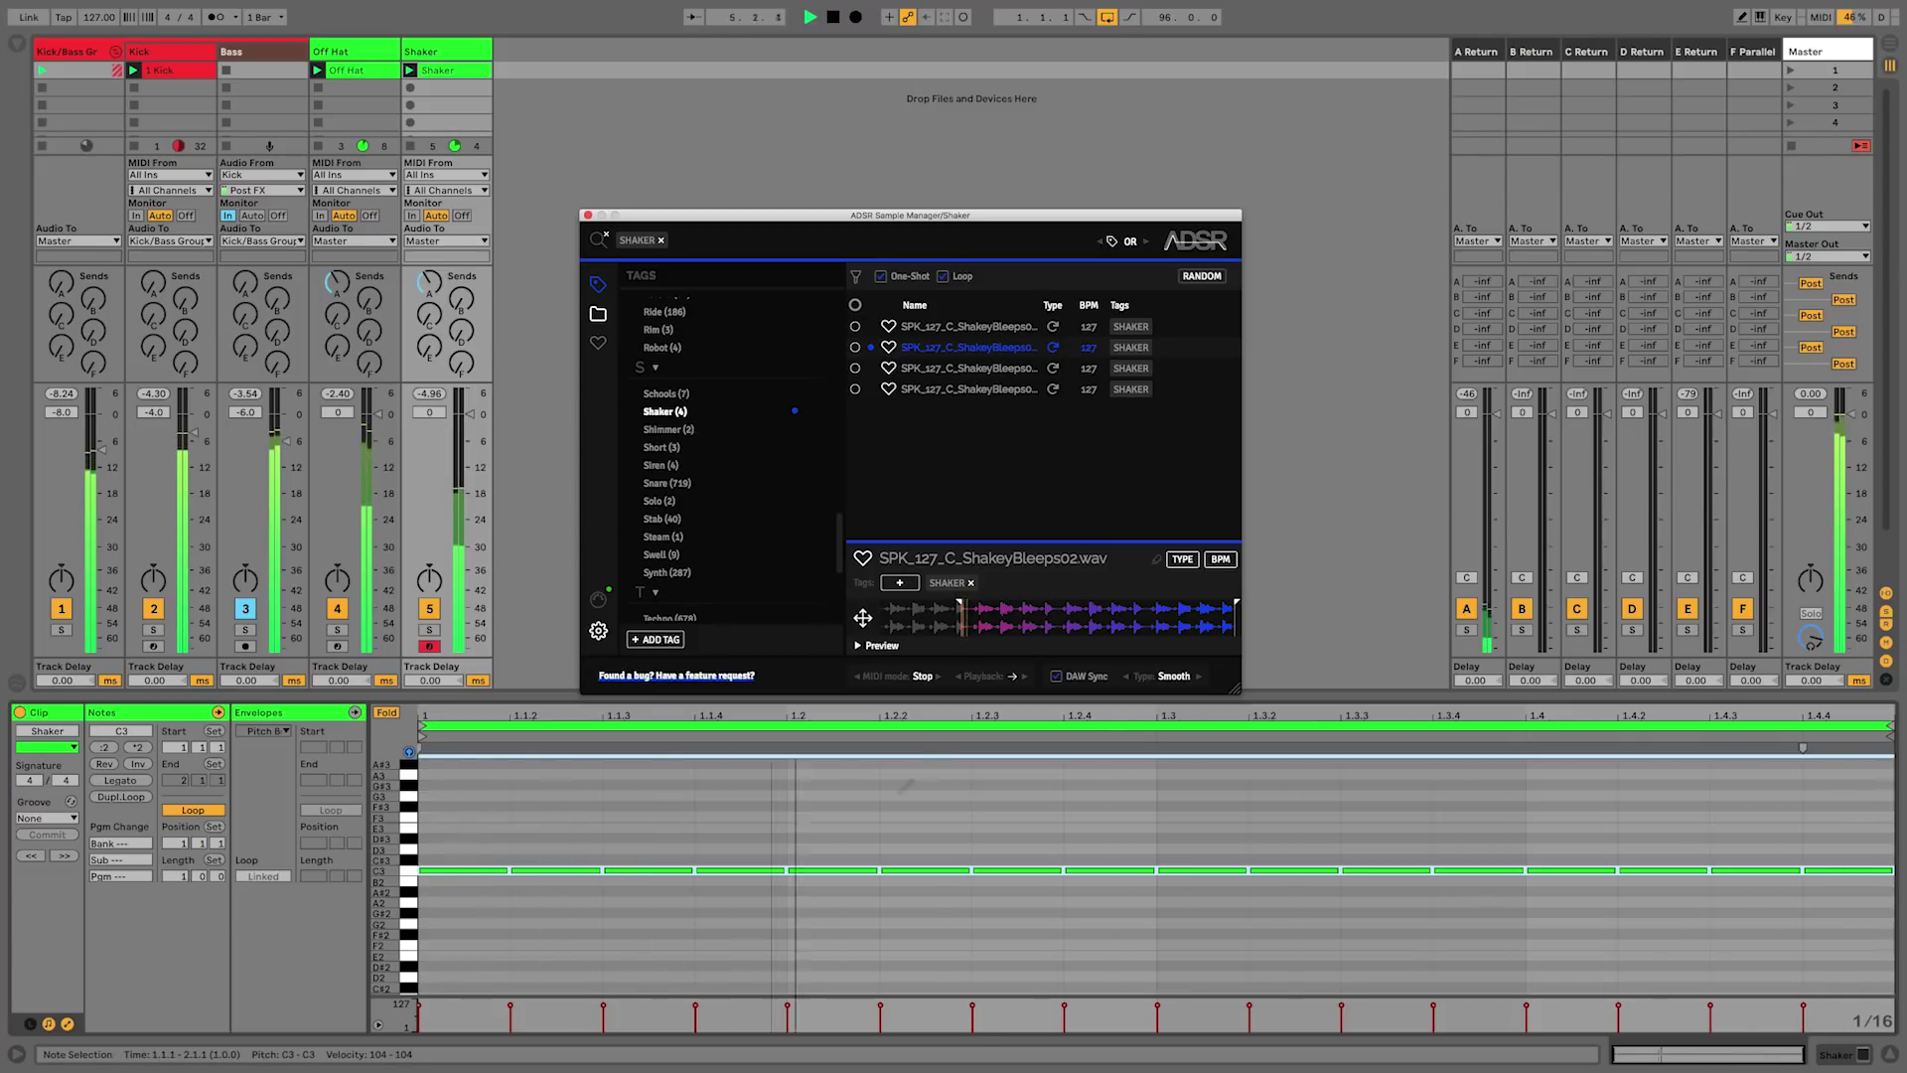
left_click_drag(615, 993, 615, 905)
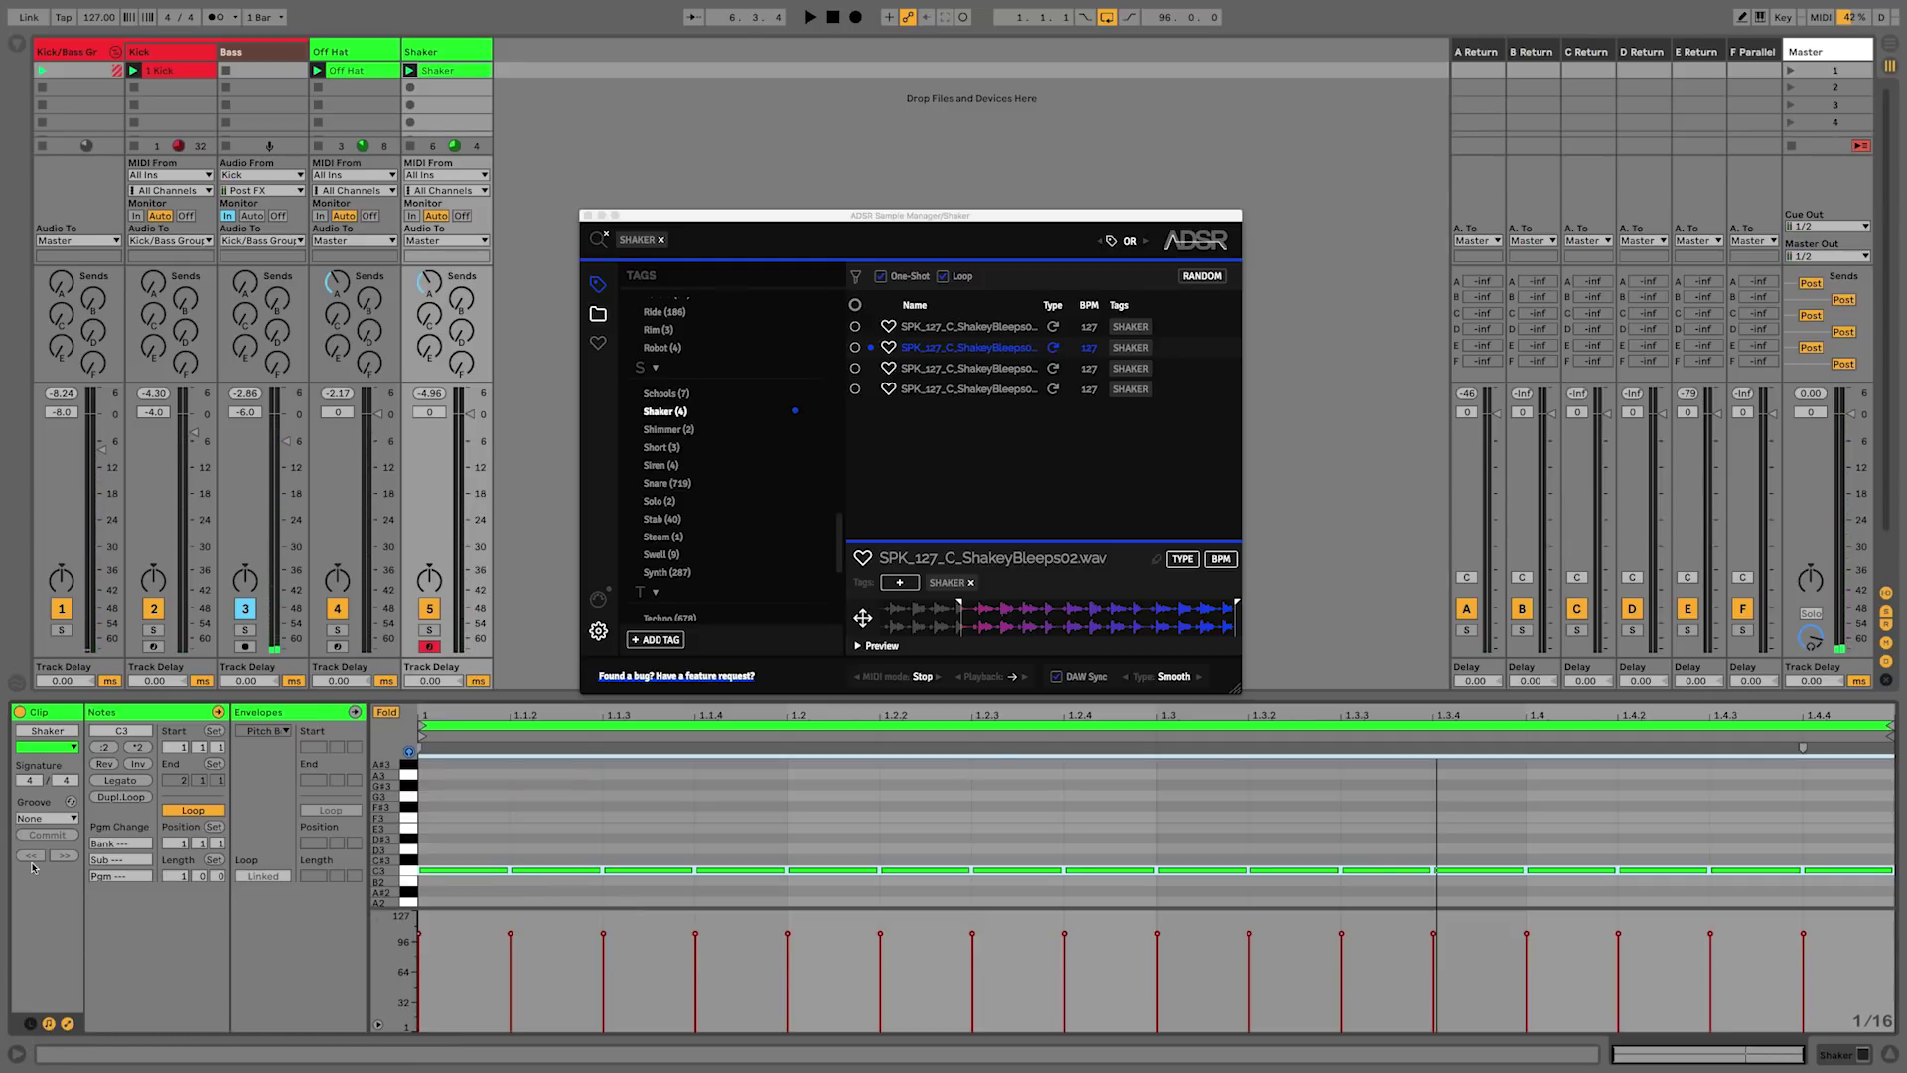
- Apply the Percussion > Cabasa.agr groove to the Shaker clip and commit it
left_click(71, 802)
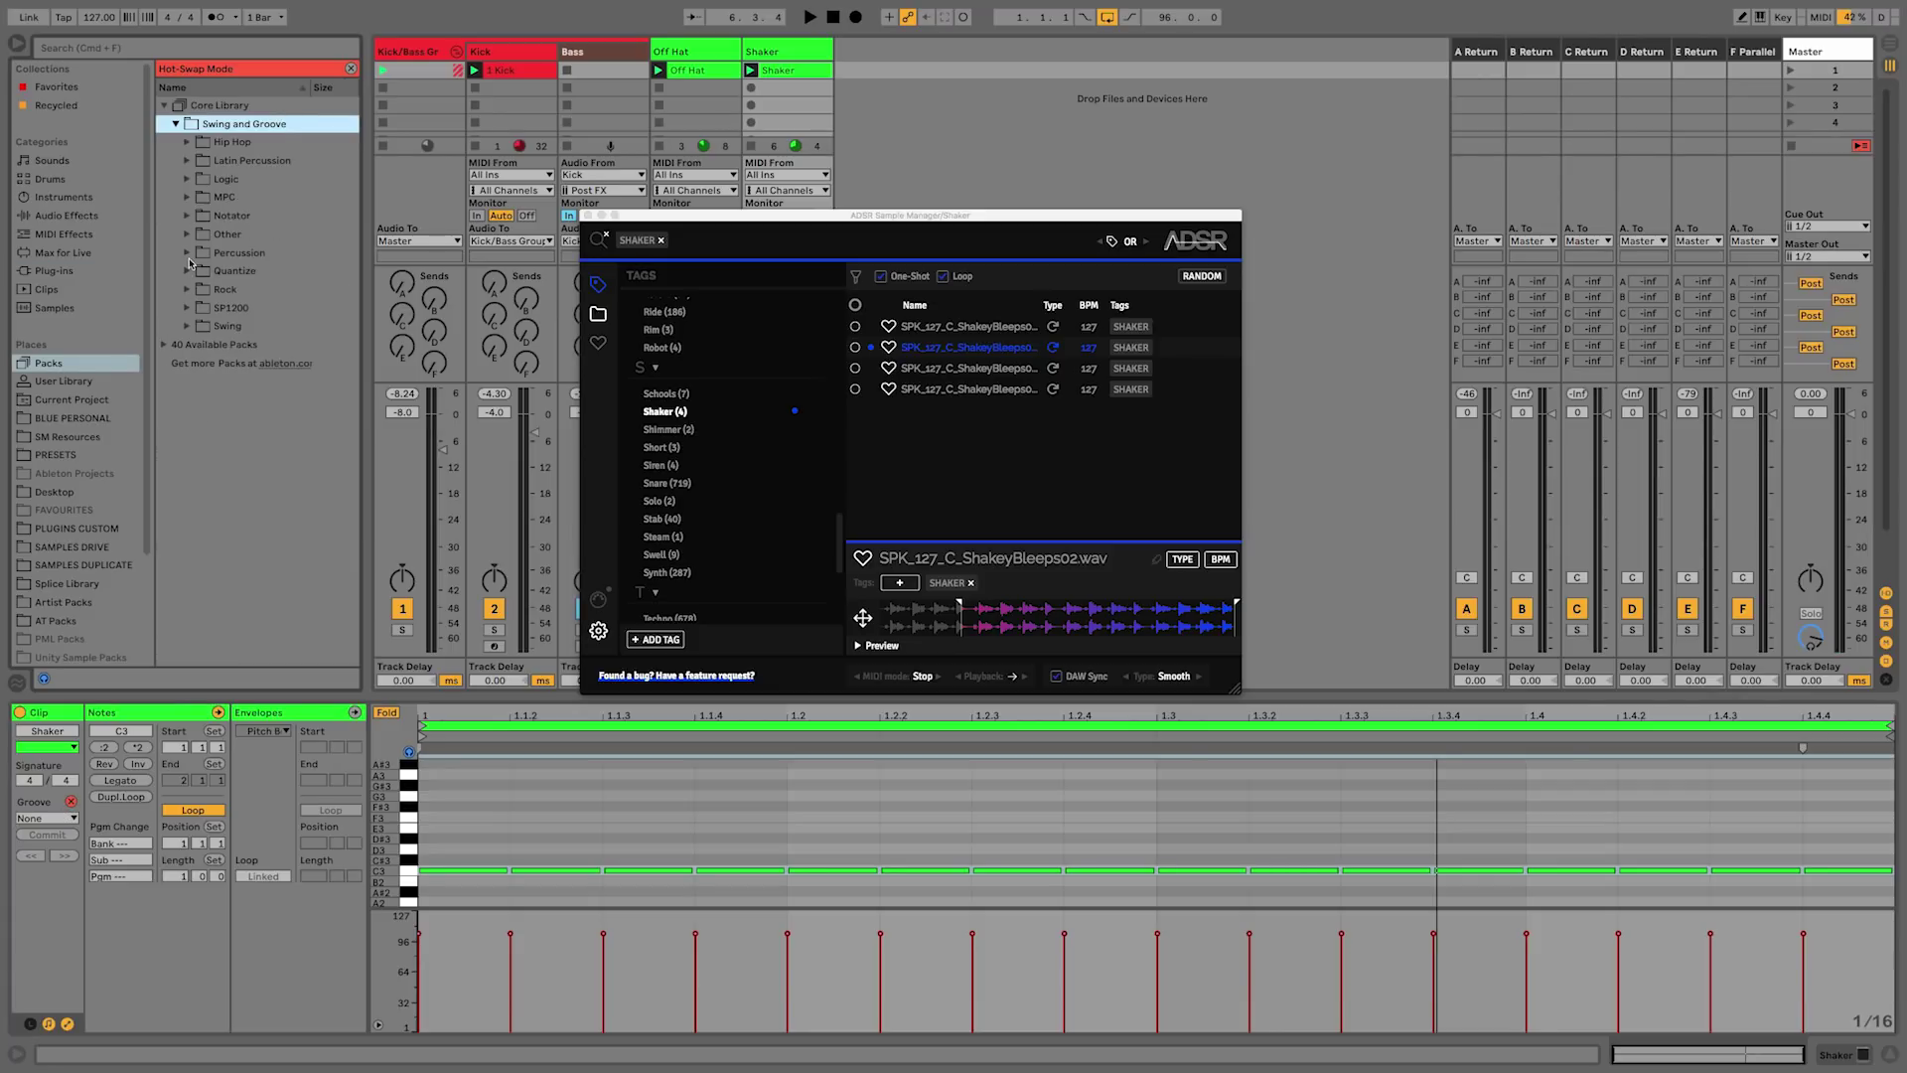
left_click(188, 254)
left_click(248, 309)
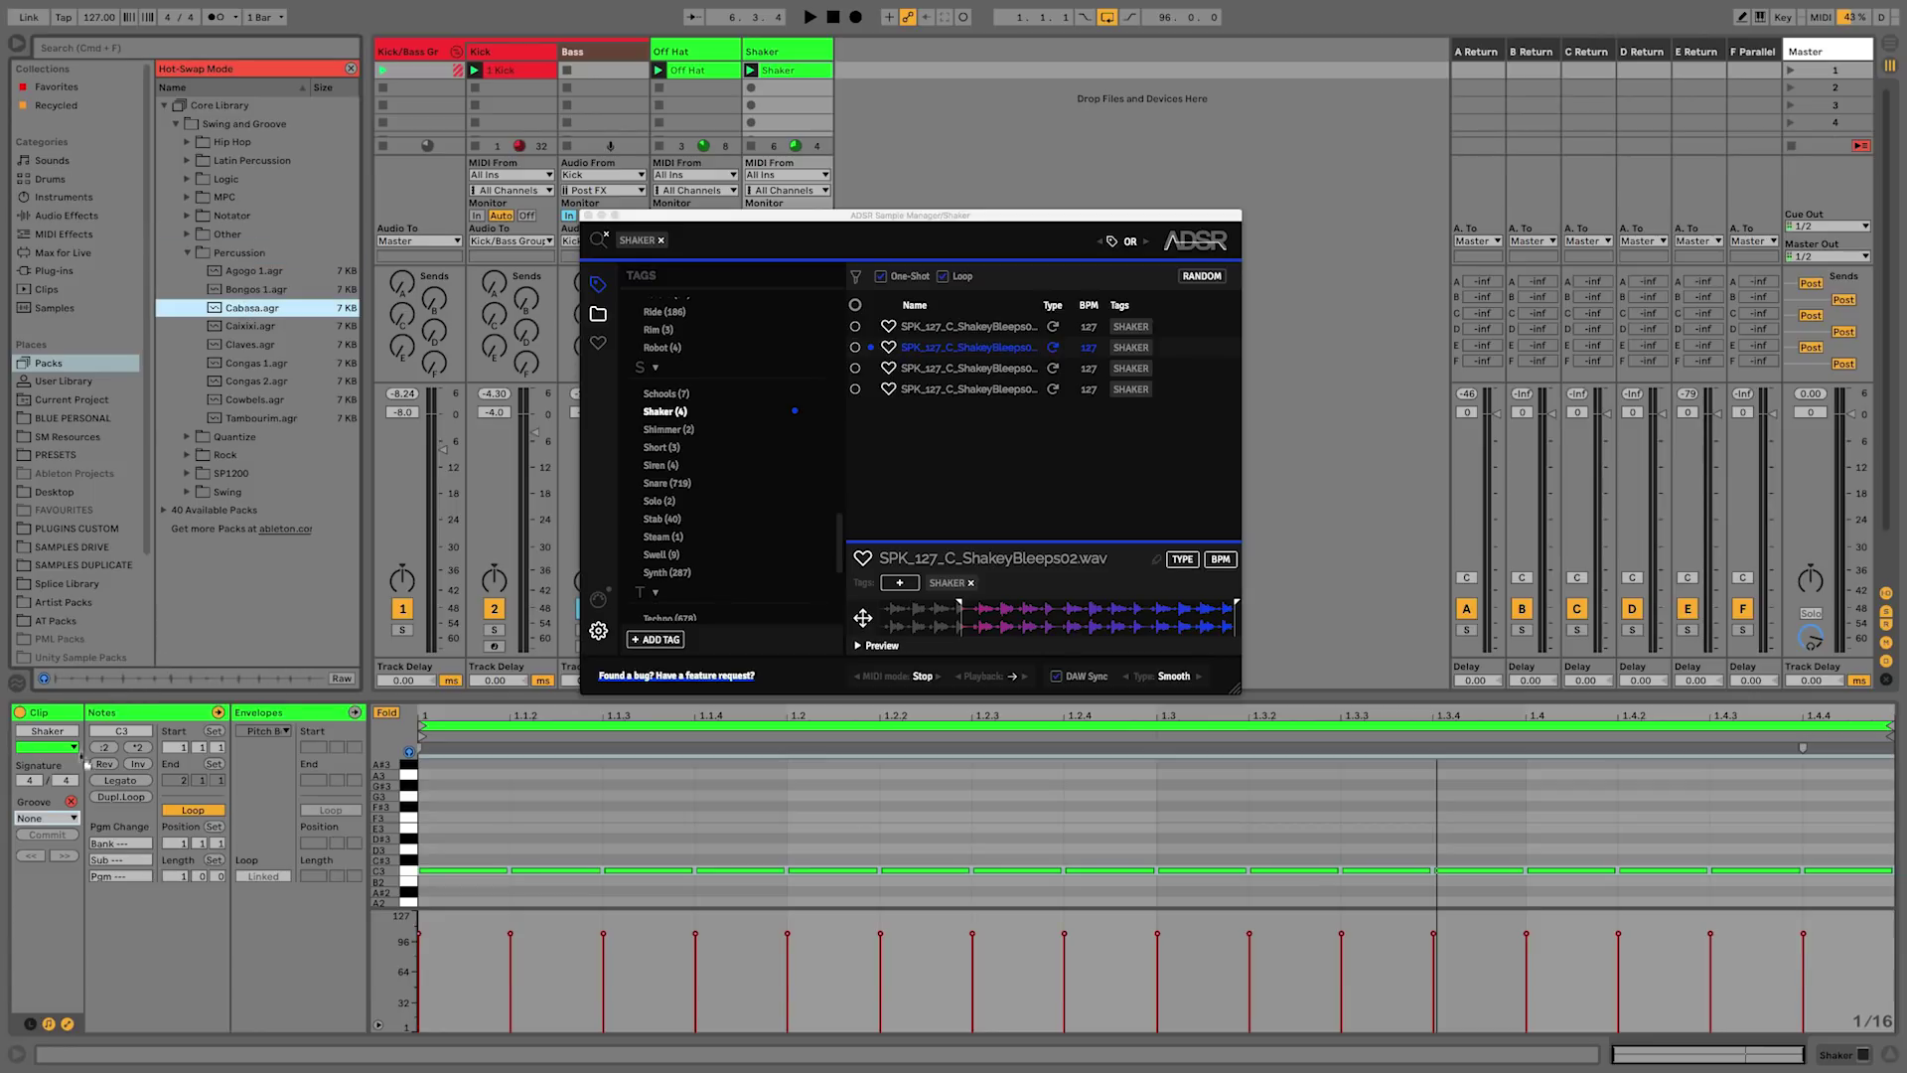
key("Return")
left_click(45, 835)
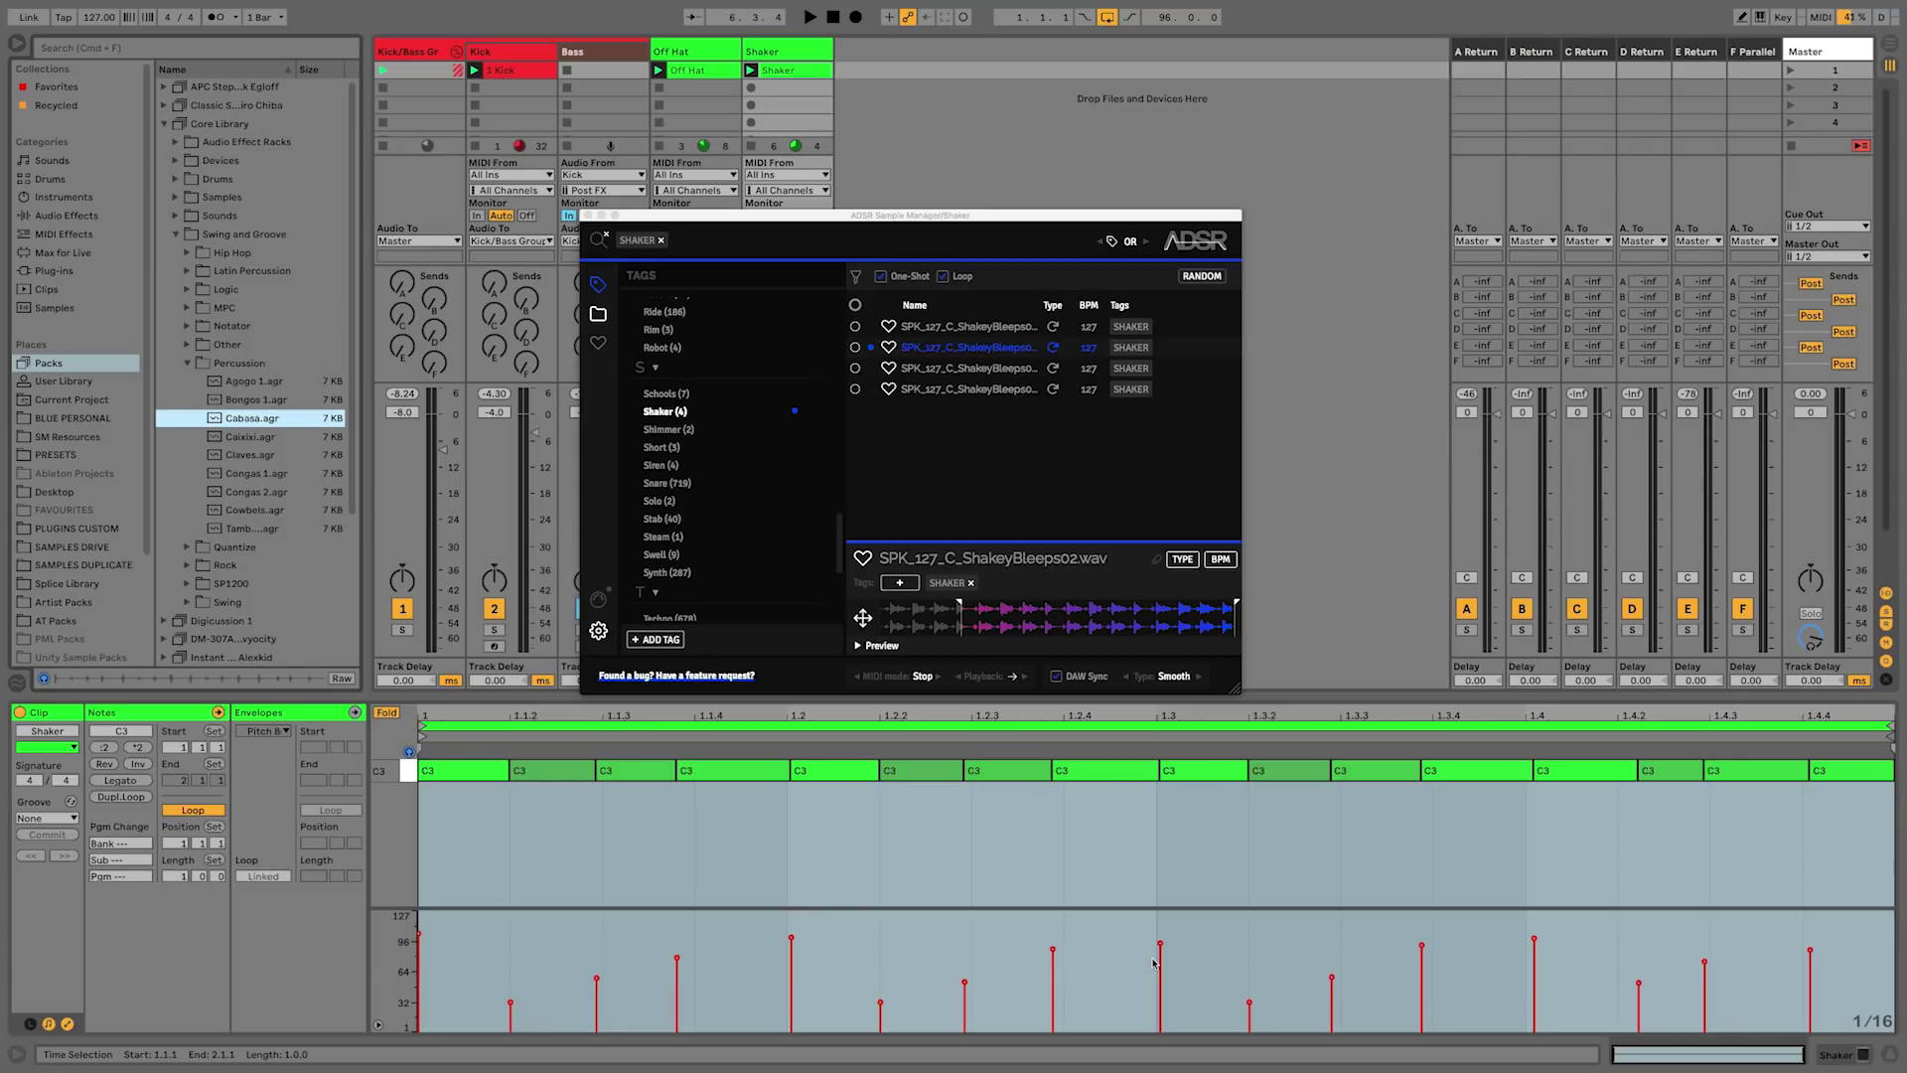
- Play the set and select all the shaker notes in the clip
key("space")
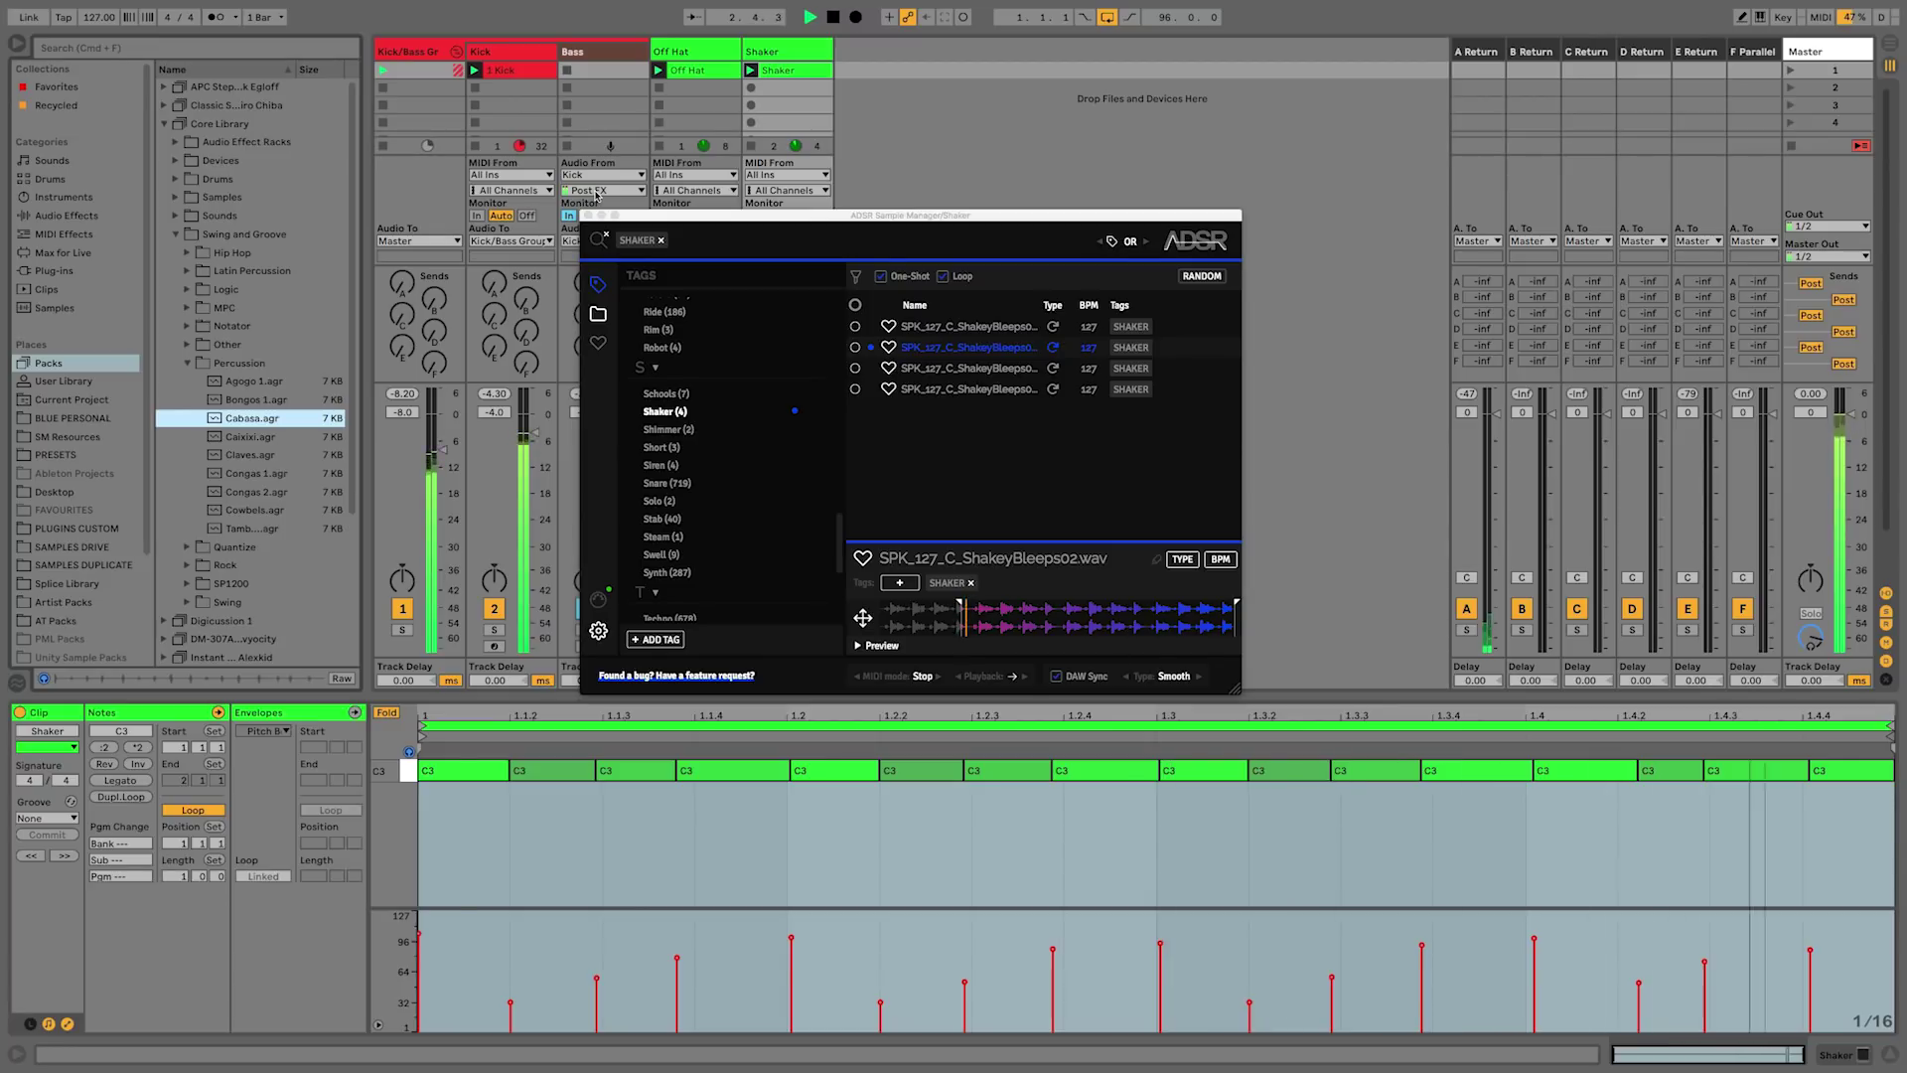
left_click(627, 834)
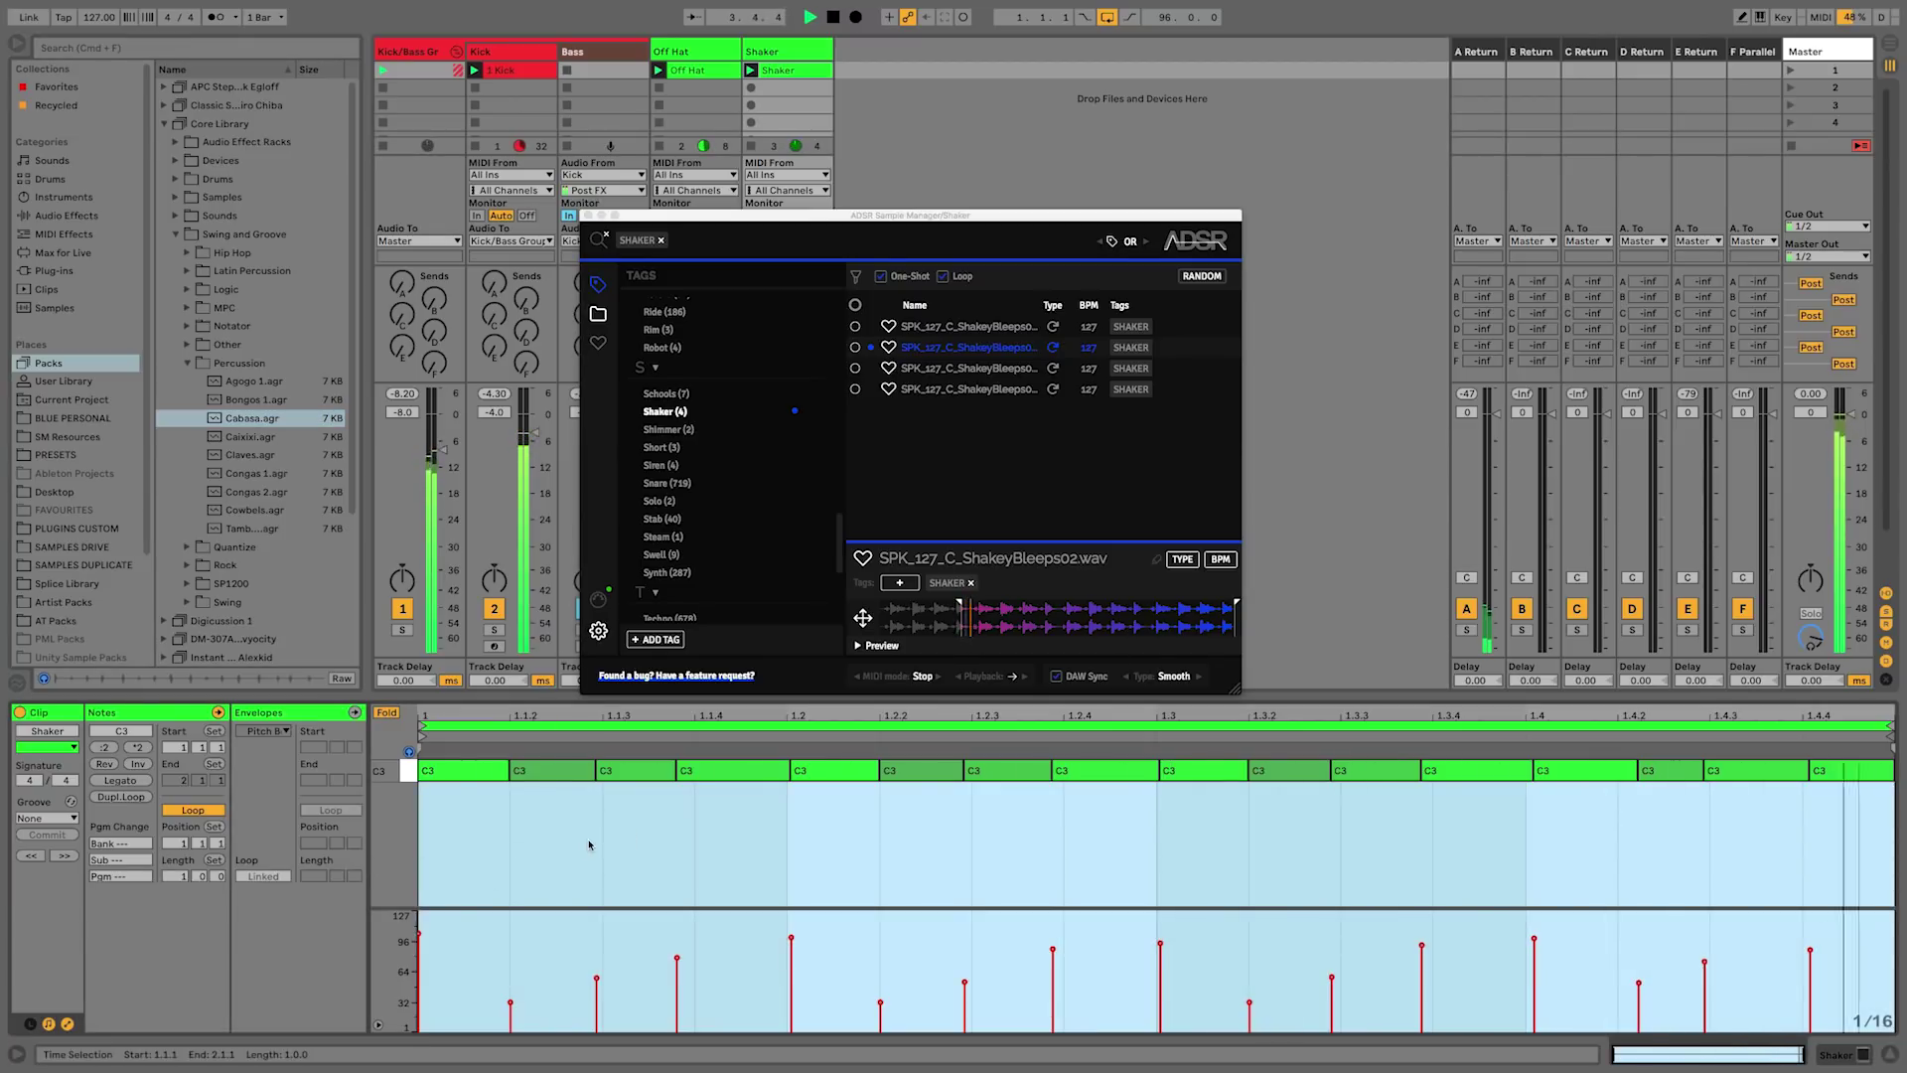
key("super+a")
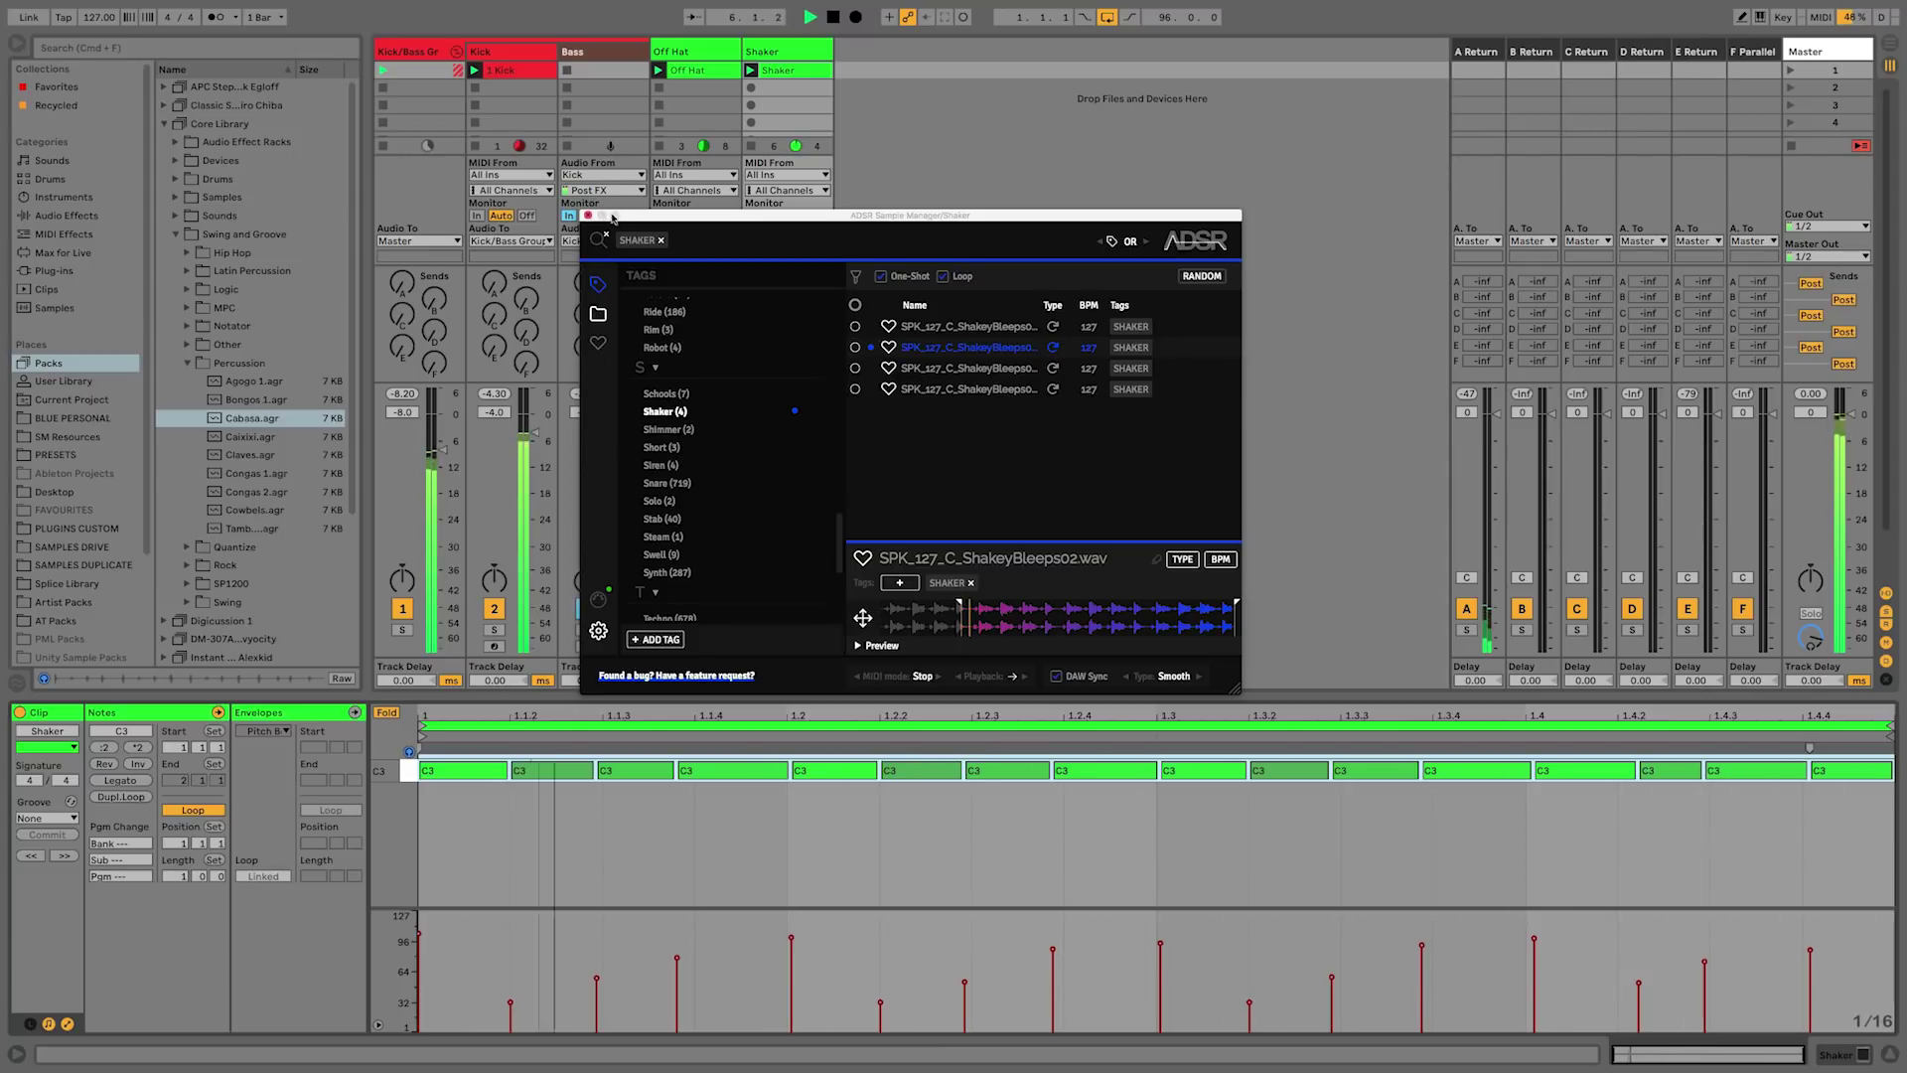
- Quantize the shaker notes to 1/16 at 72% amount, then deselect and preview the loop
key("super+shift+u")
left_click_drag(626, 215, 1142, 147)
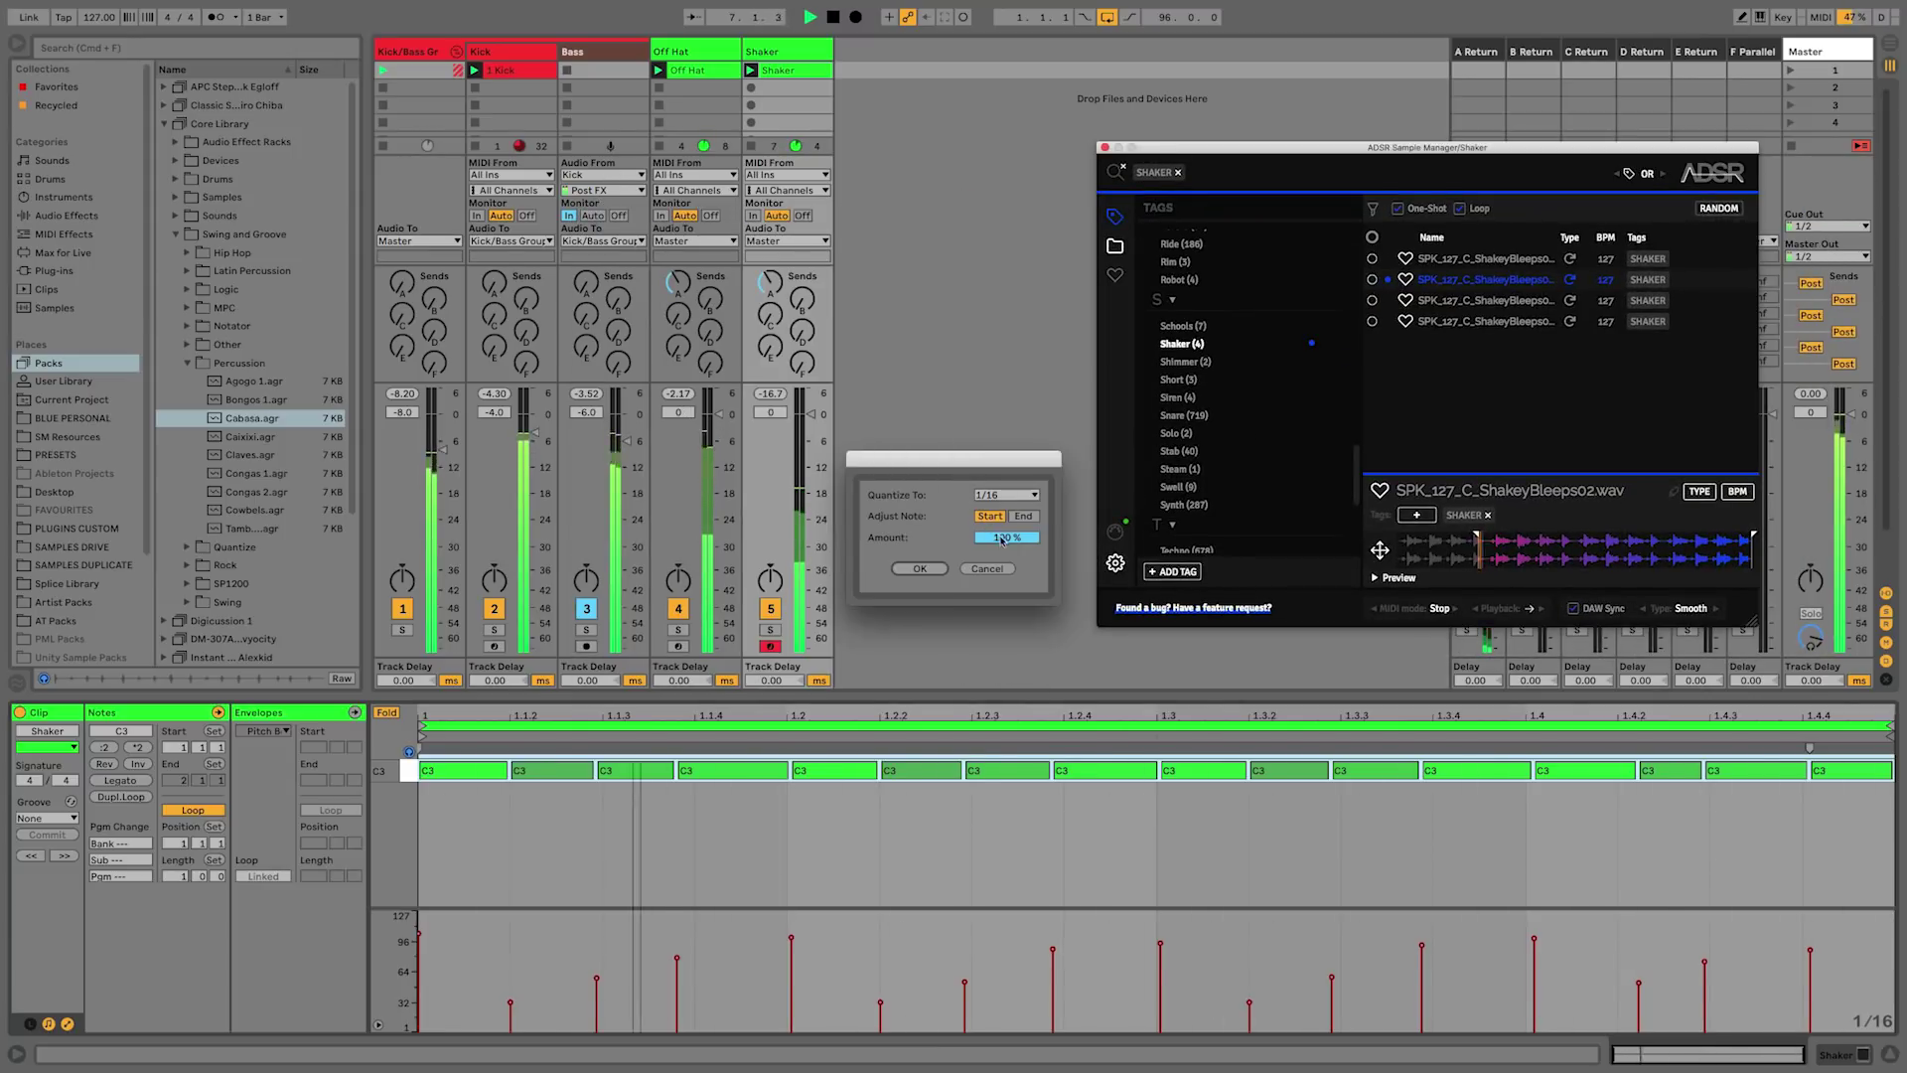
left_click_drag(1002, 539, 1001, 567)
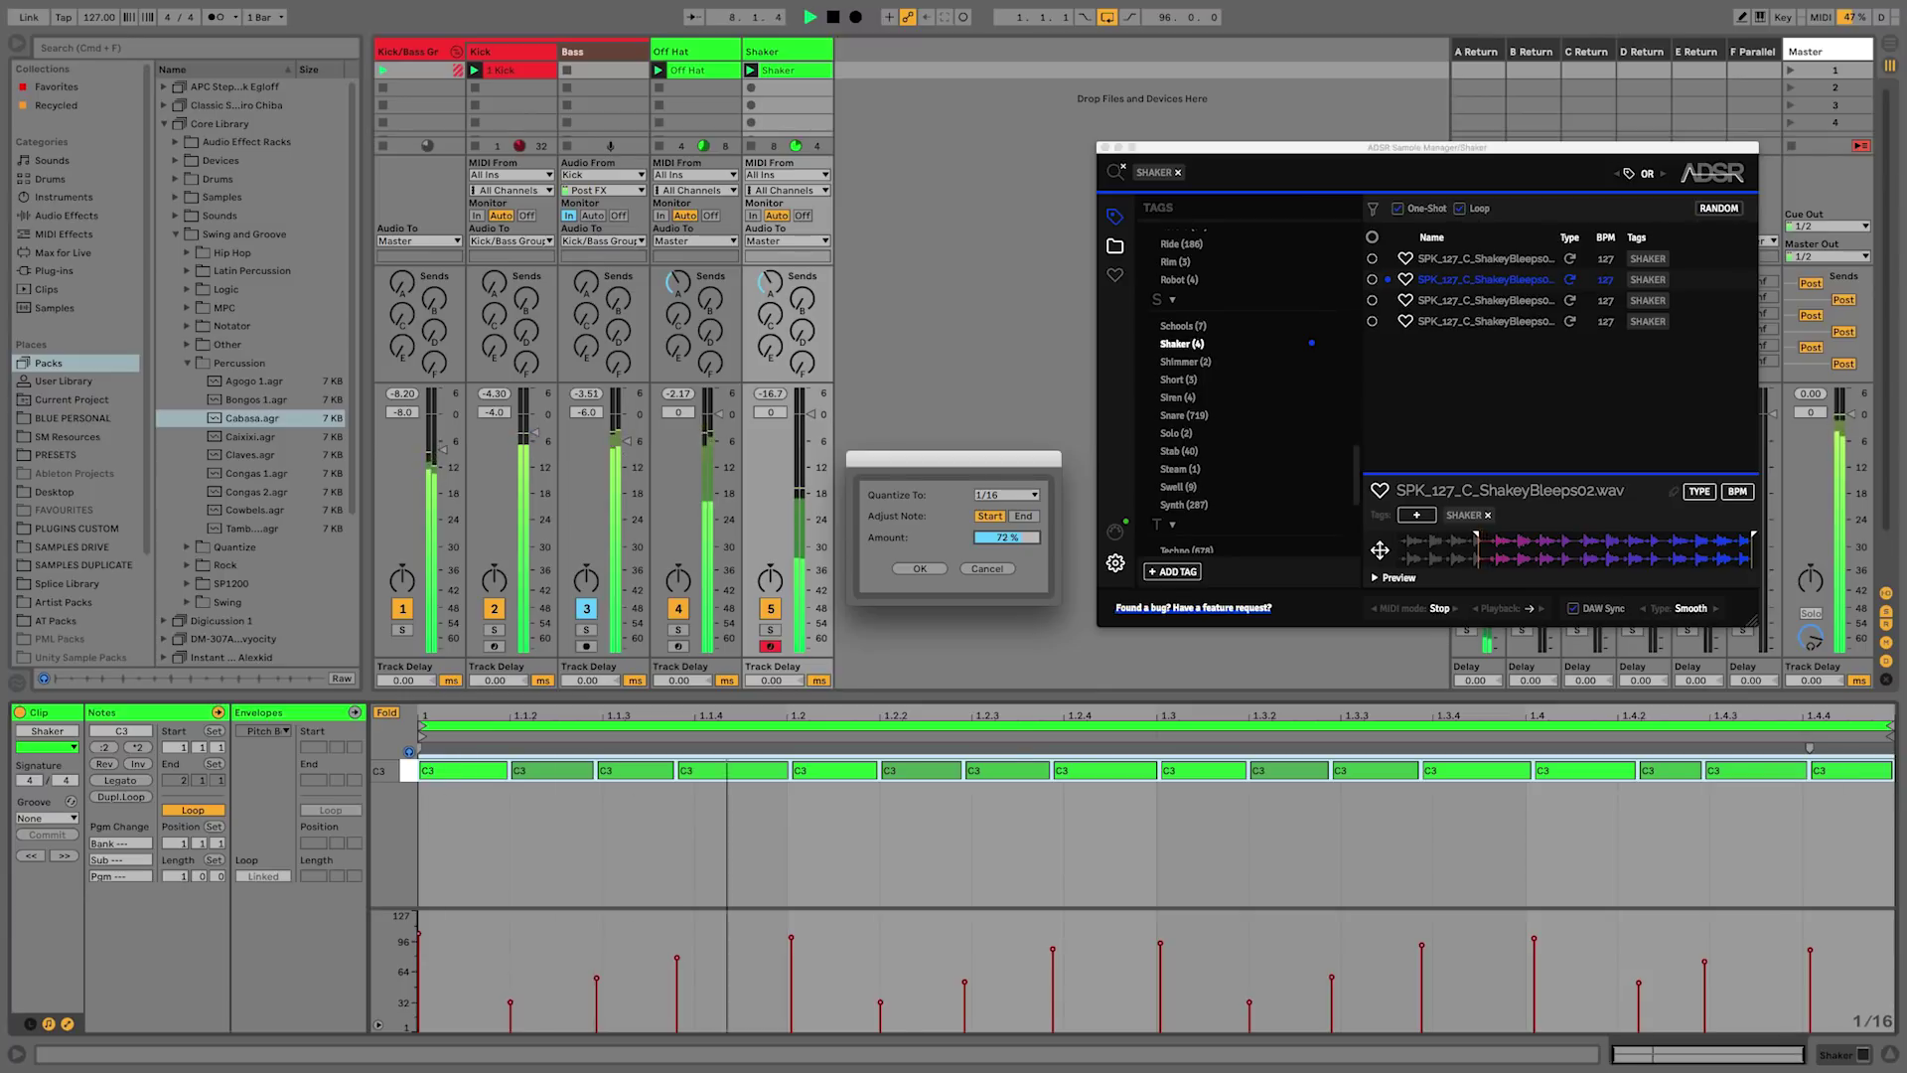
left_click(924, 570)
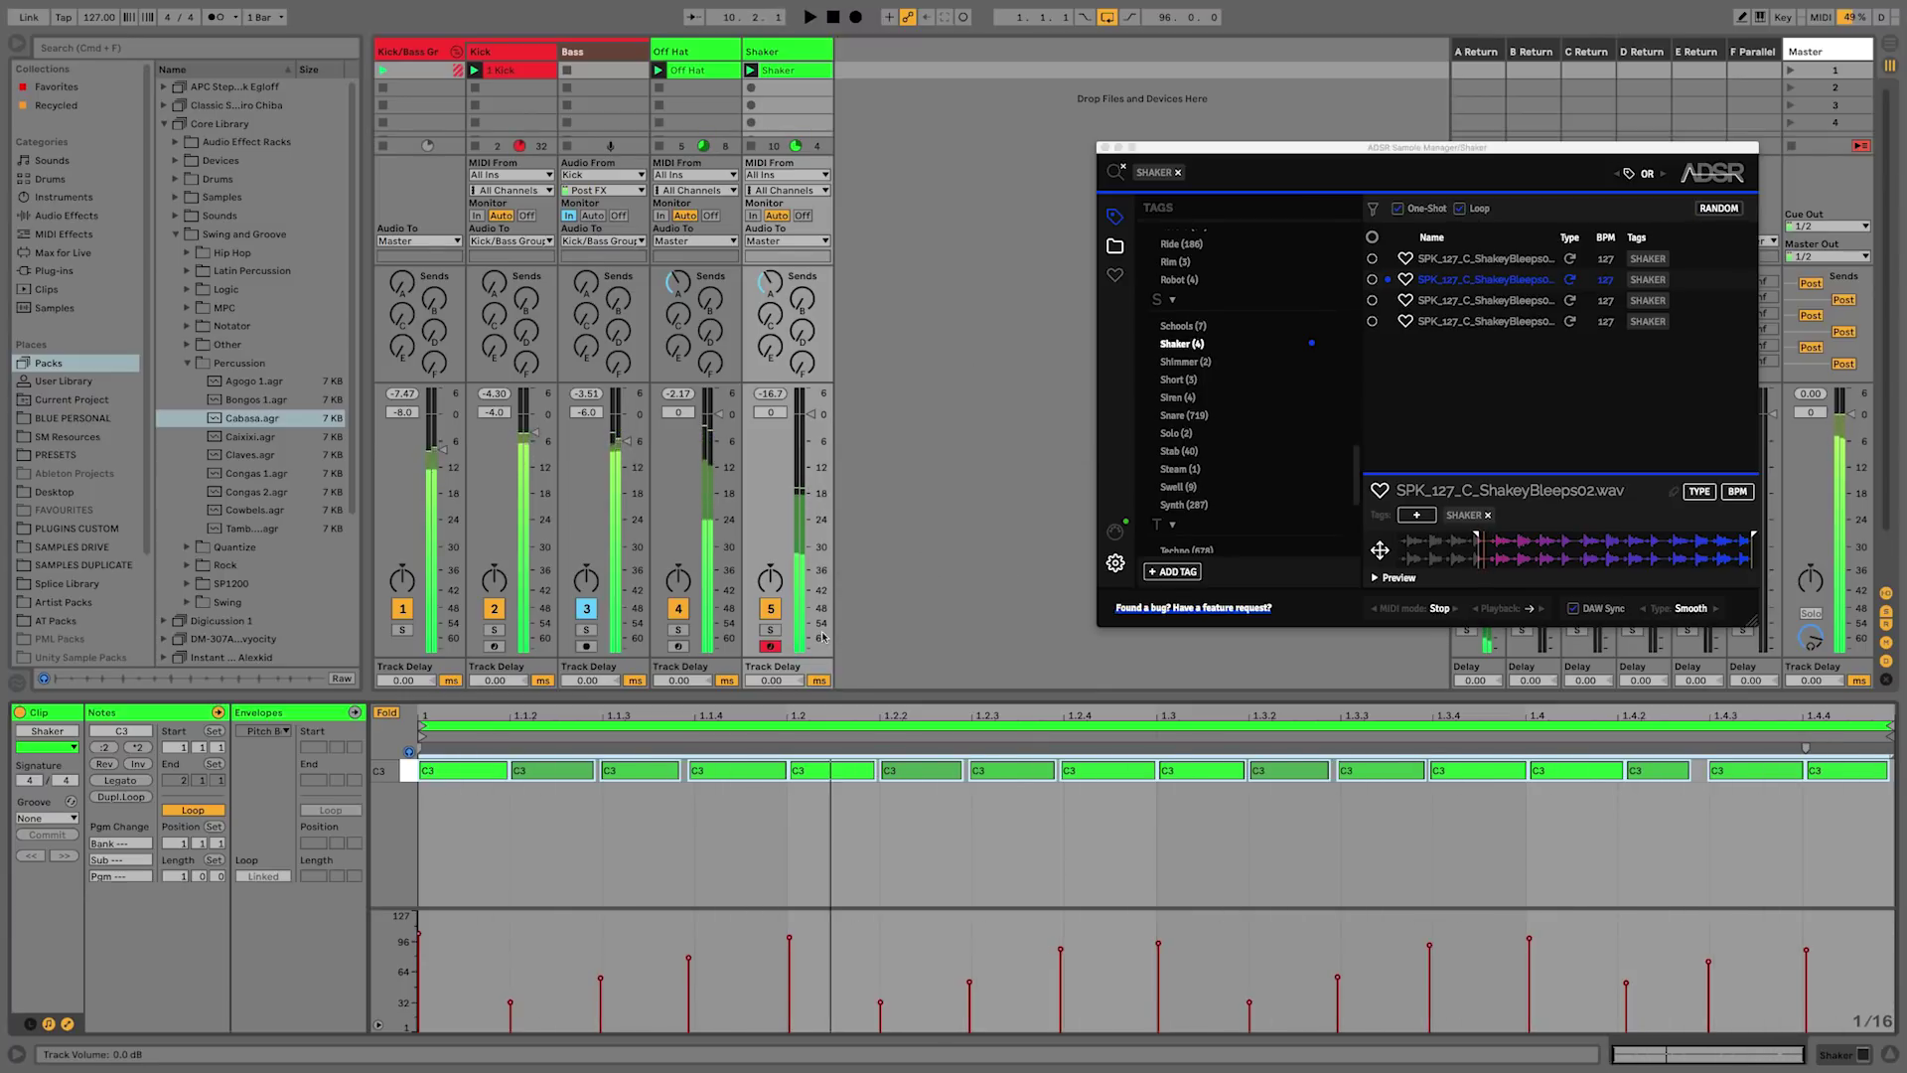
left_click(484, 828)
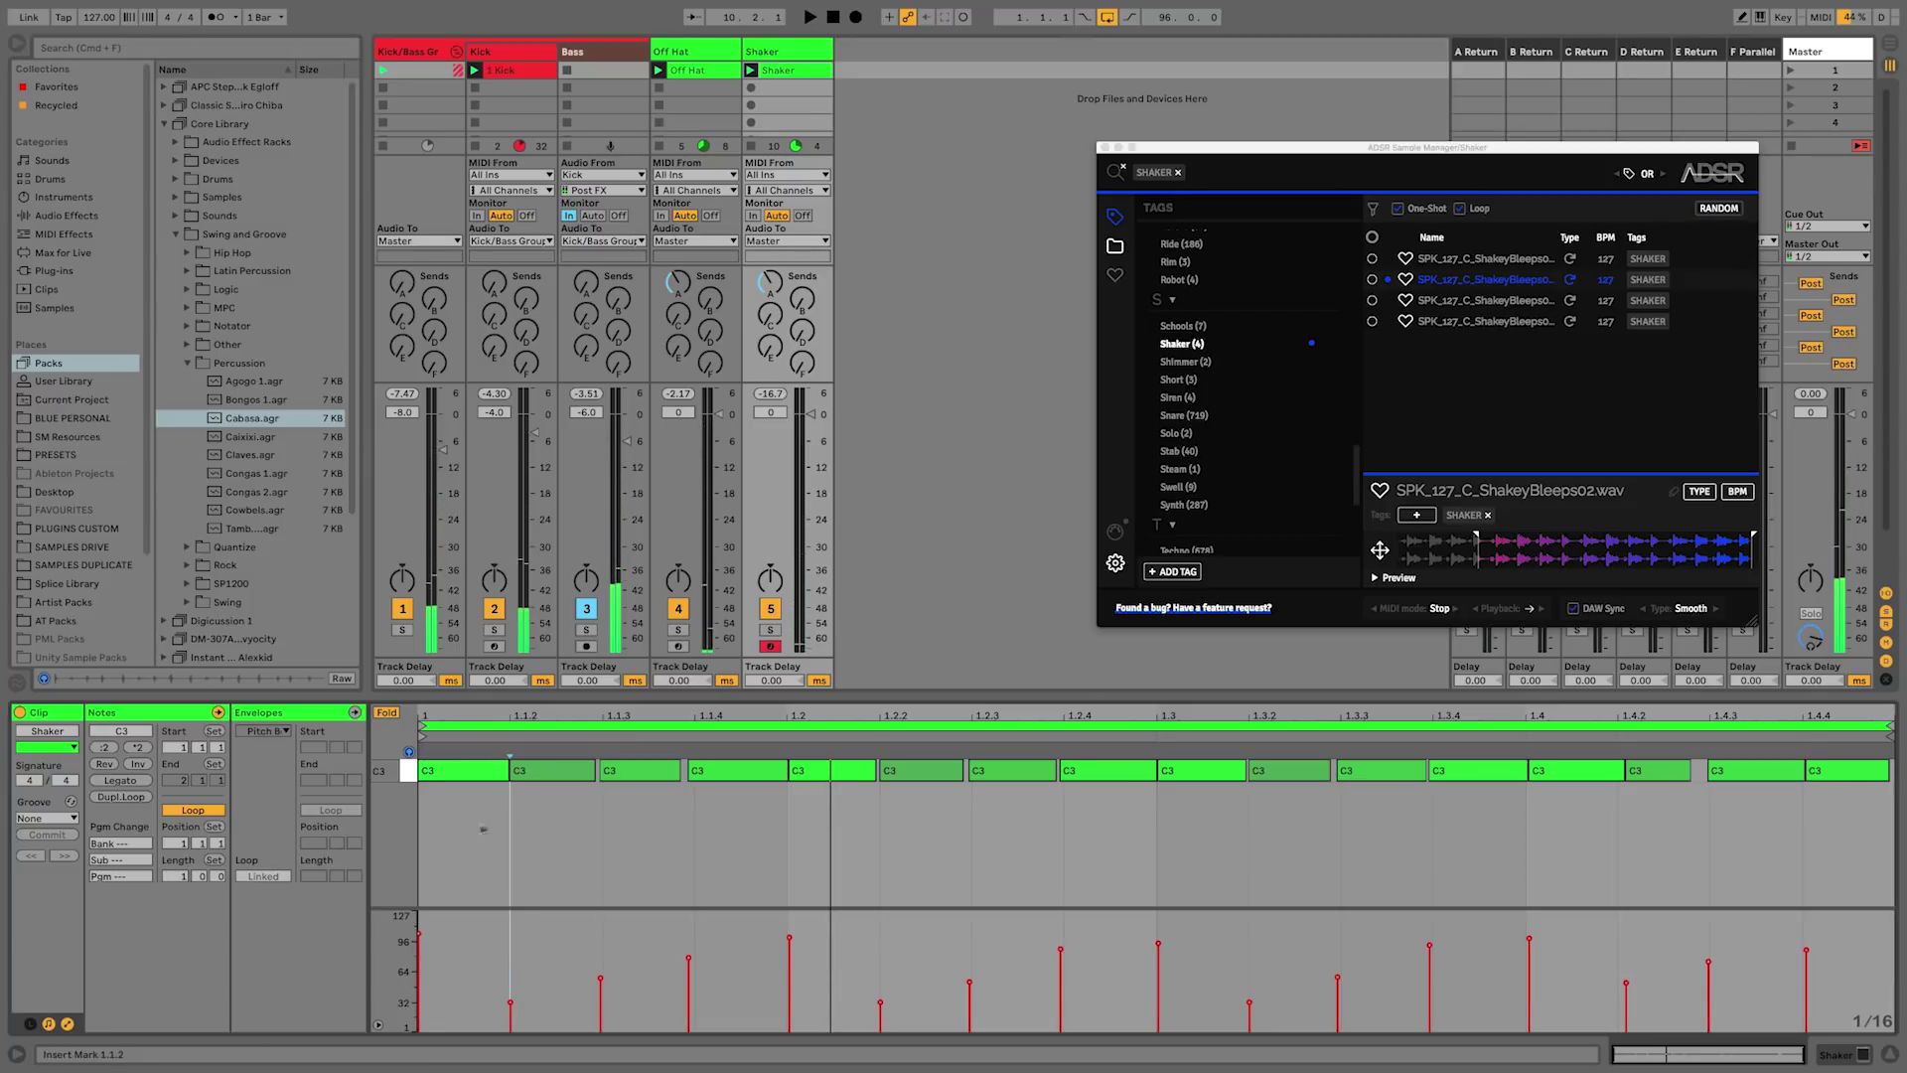
left_click(1433, 284)
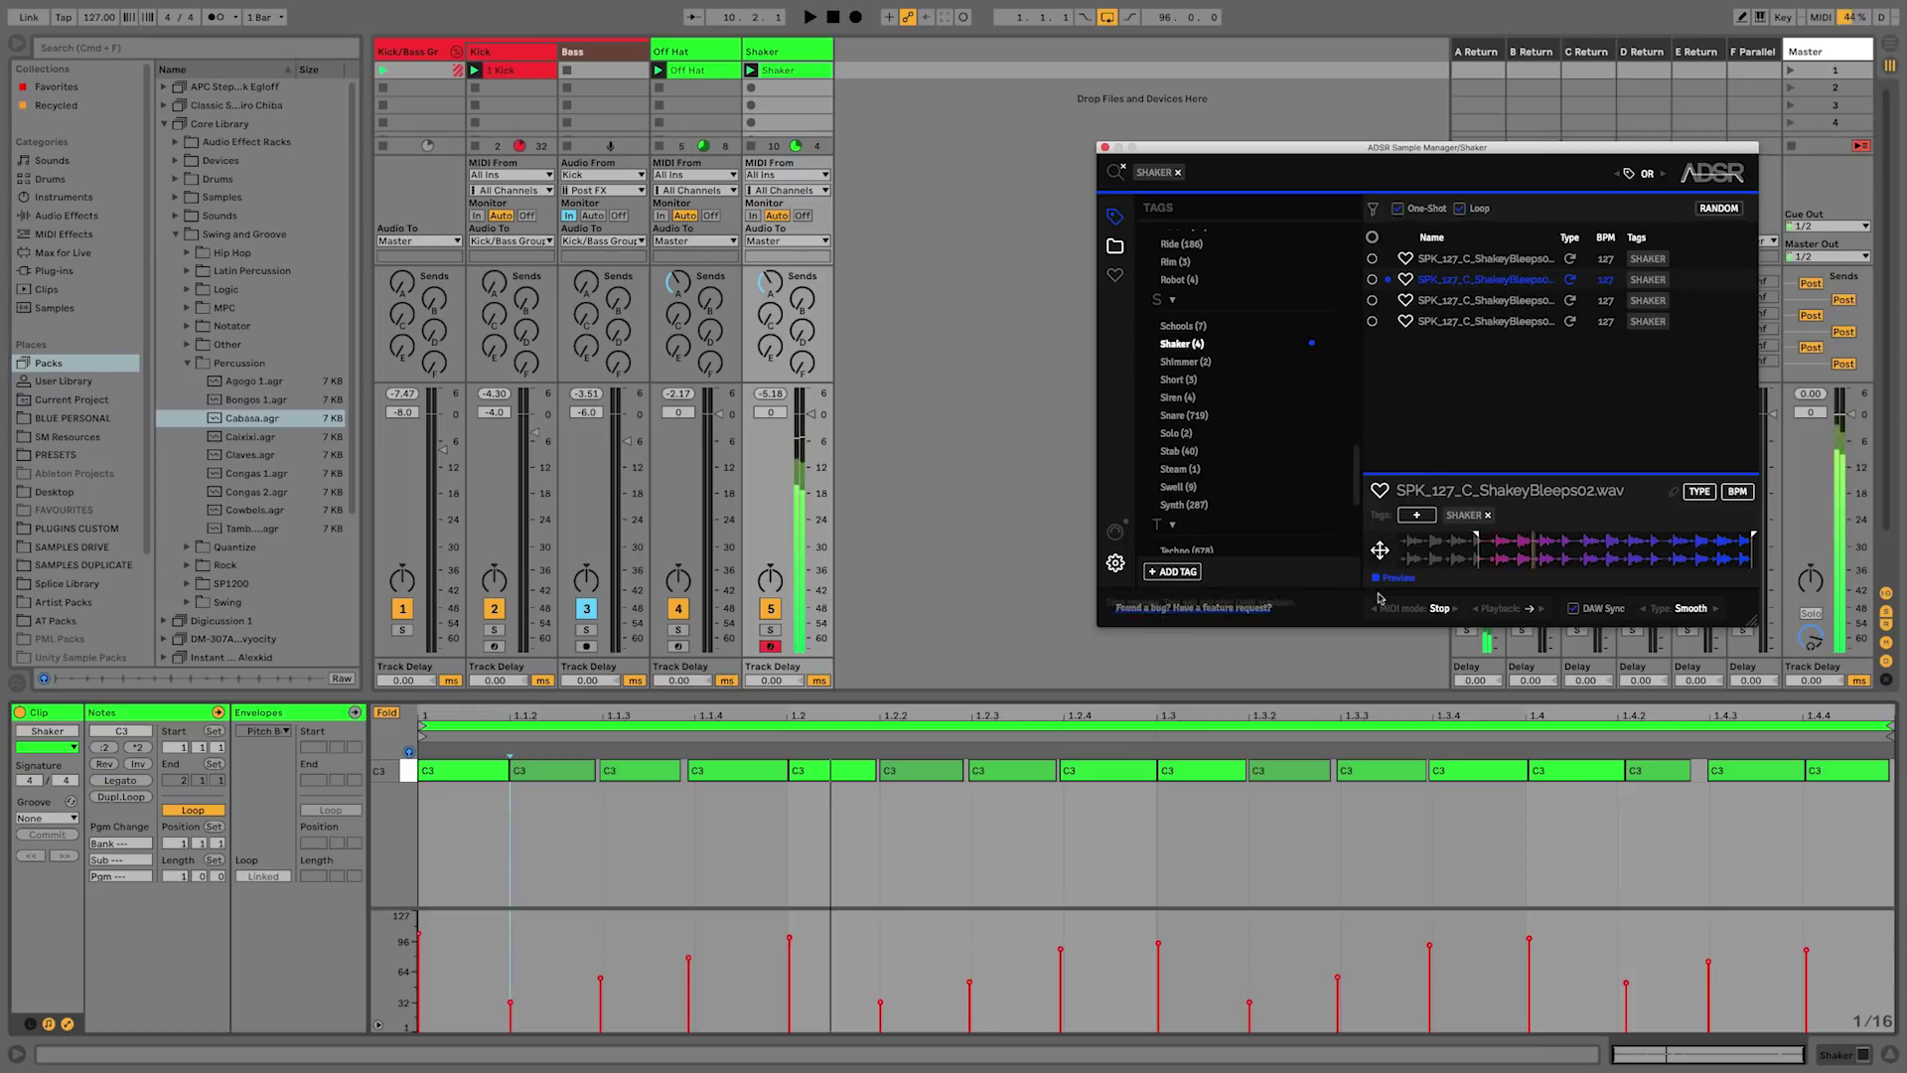
left_click_drag(1470, 280, 882, 69)
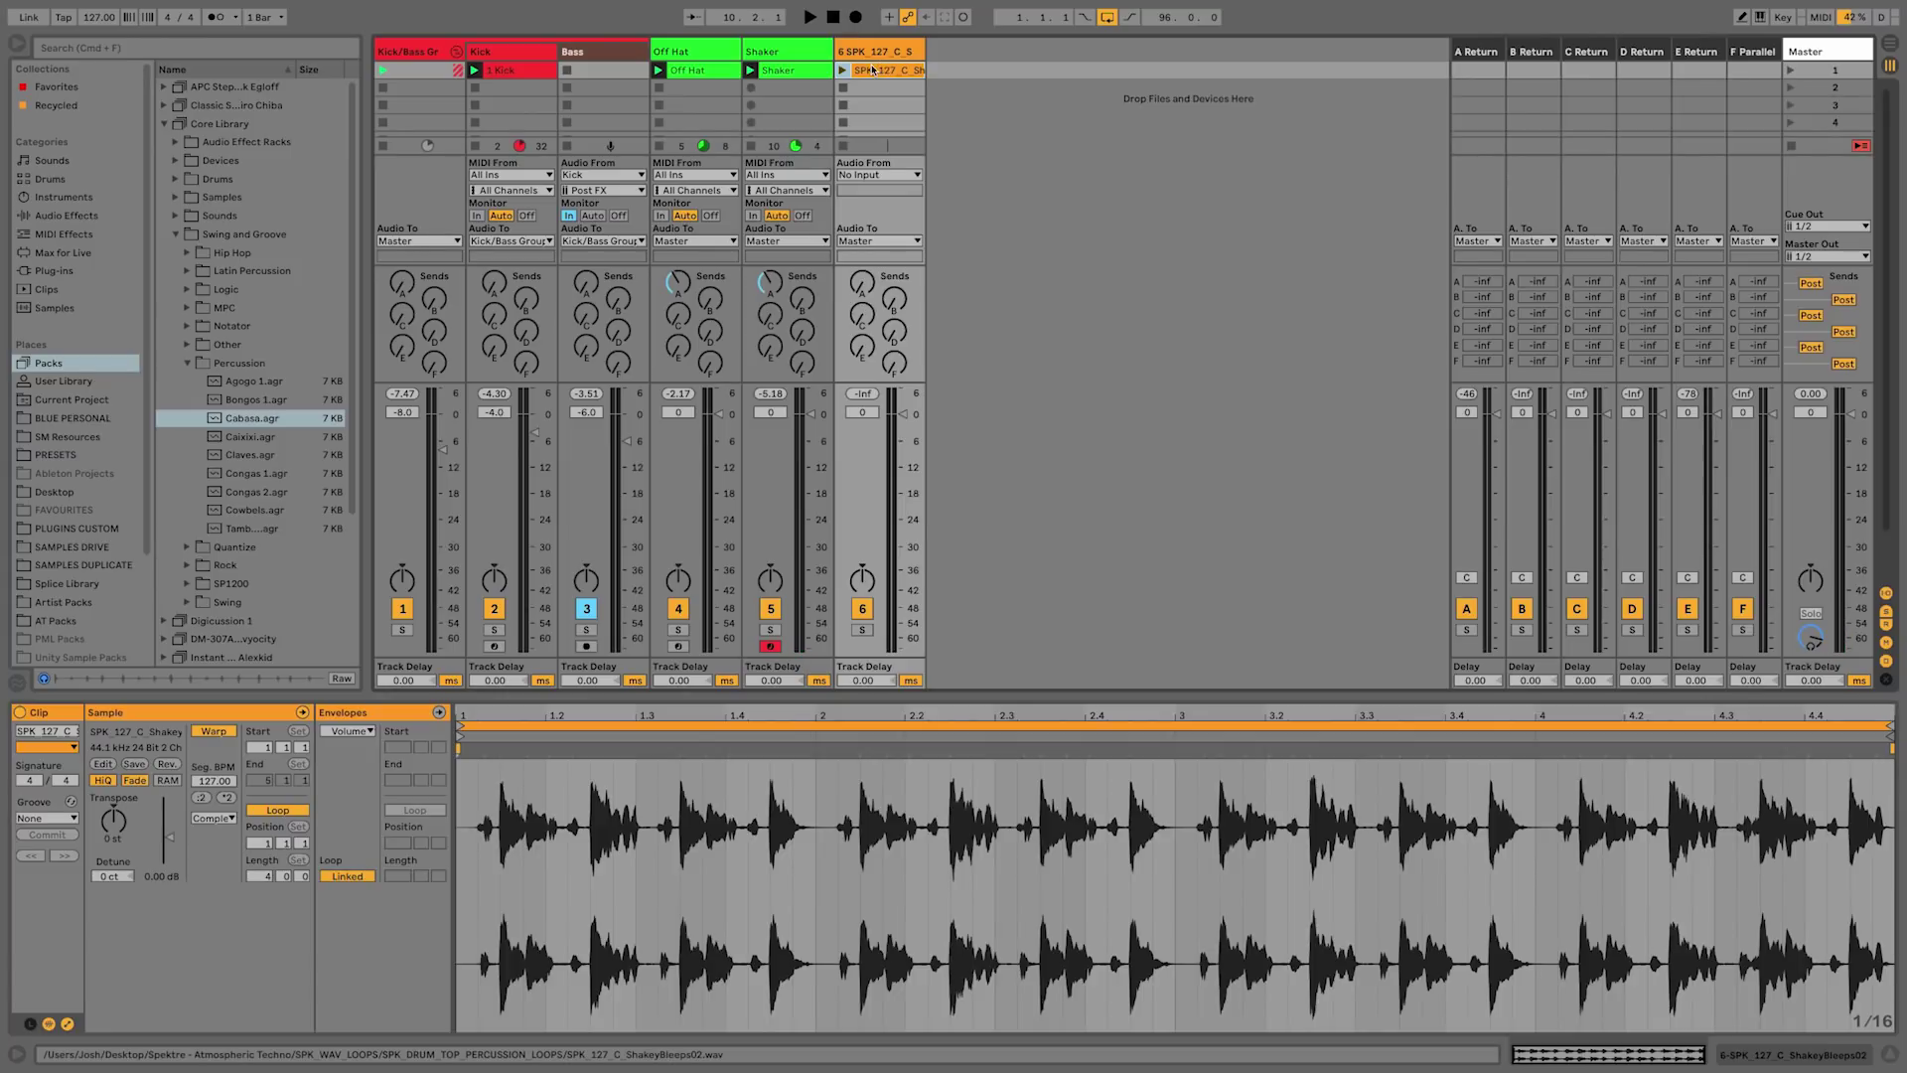
left_click(864, 58)
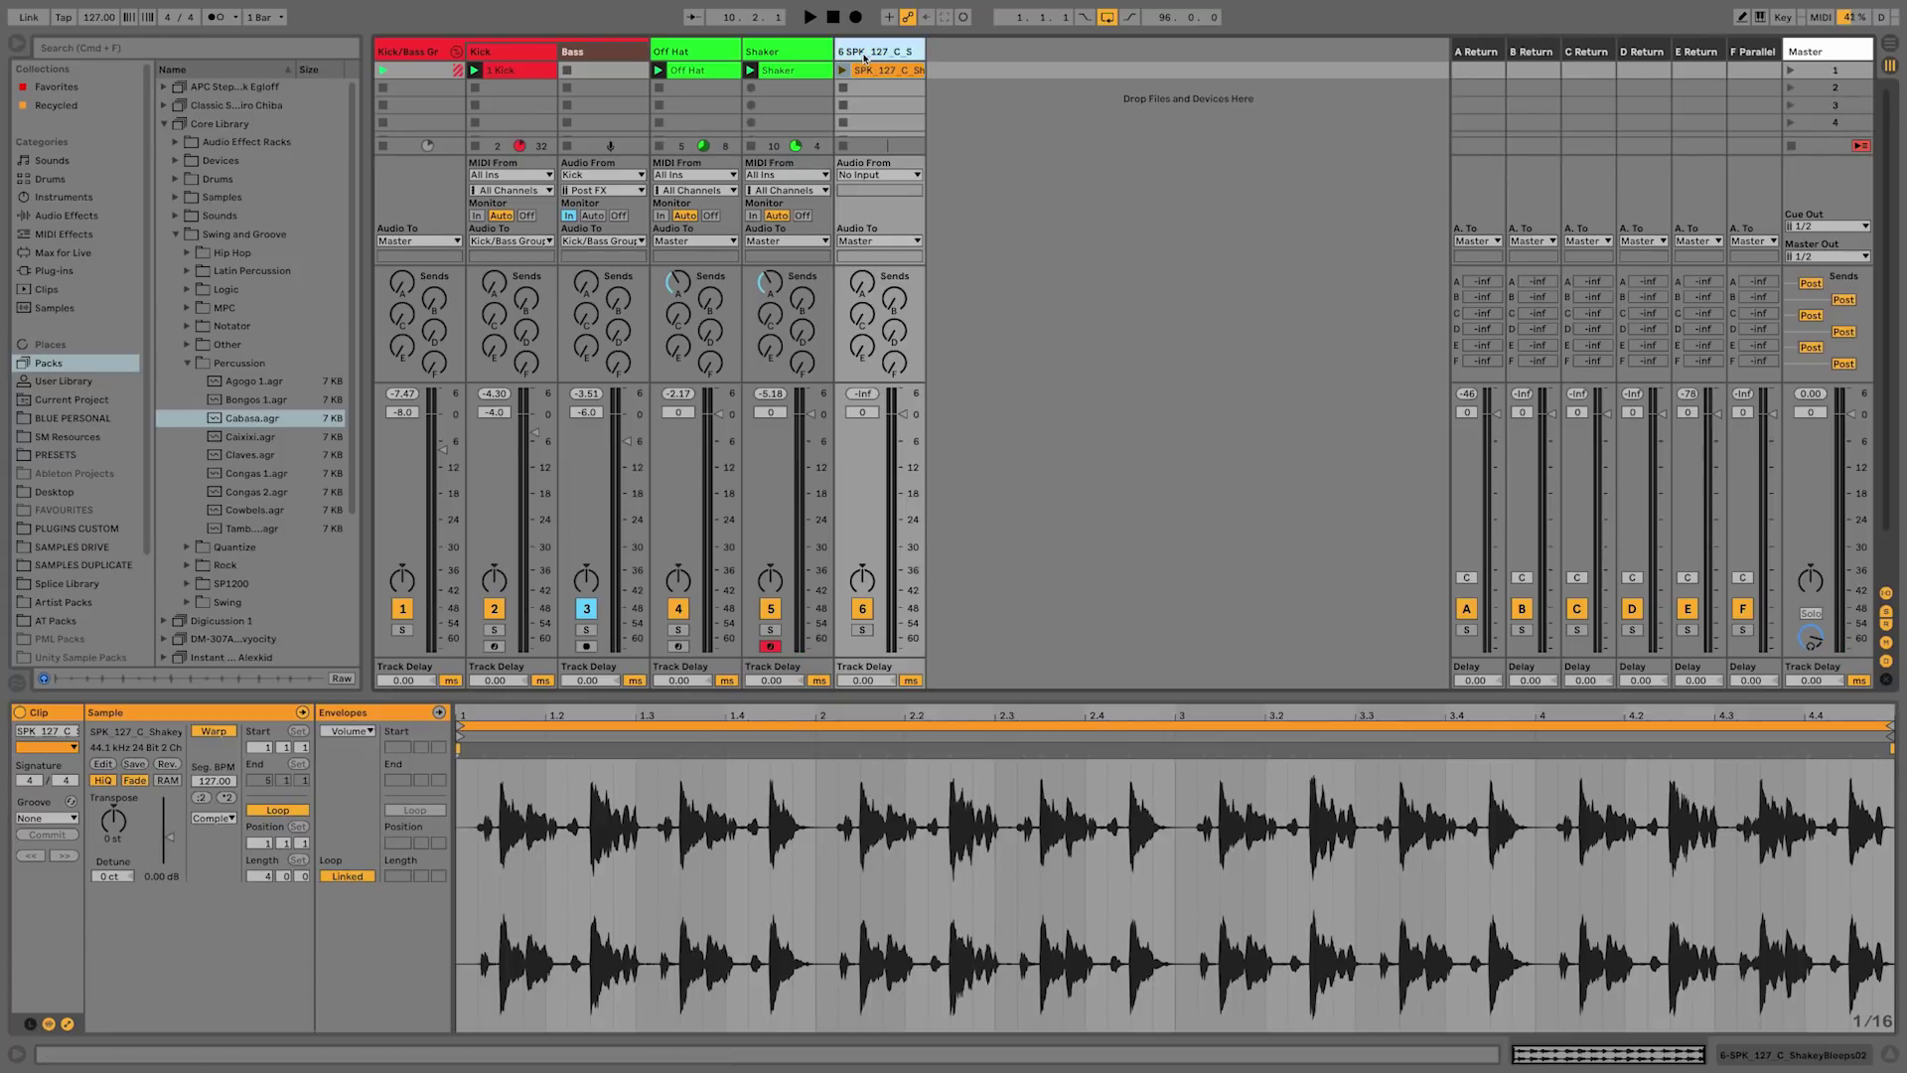
key("Delete")
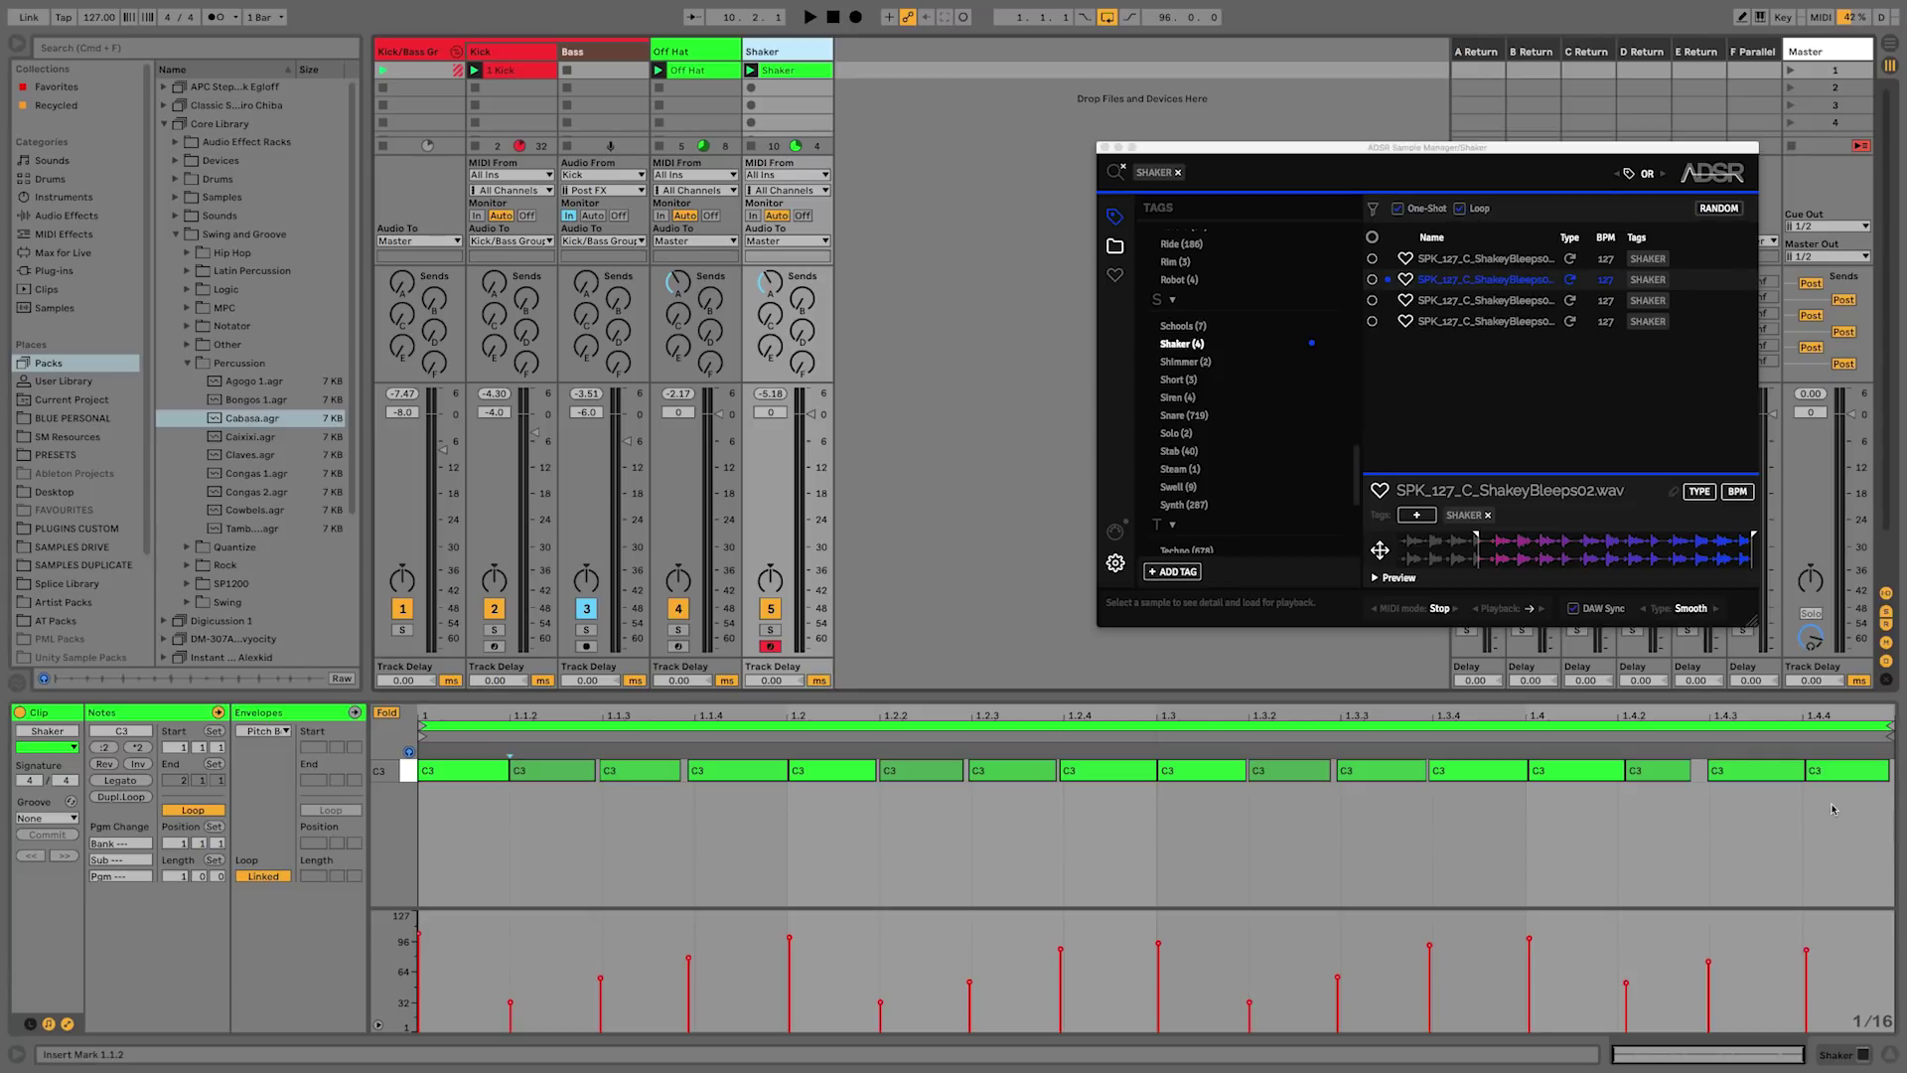
- Load 3 Off Hat.adg and 9 Shaker.adg from the SM AUDIO FX RACKS user library folder
left_click(696, 69)
left_click(700, 55)
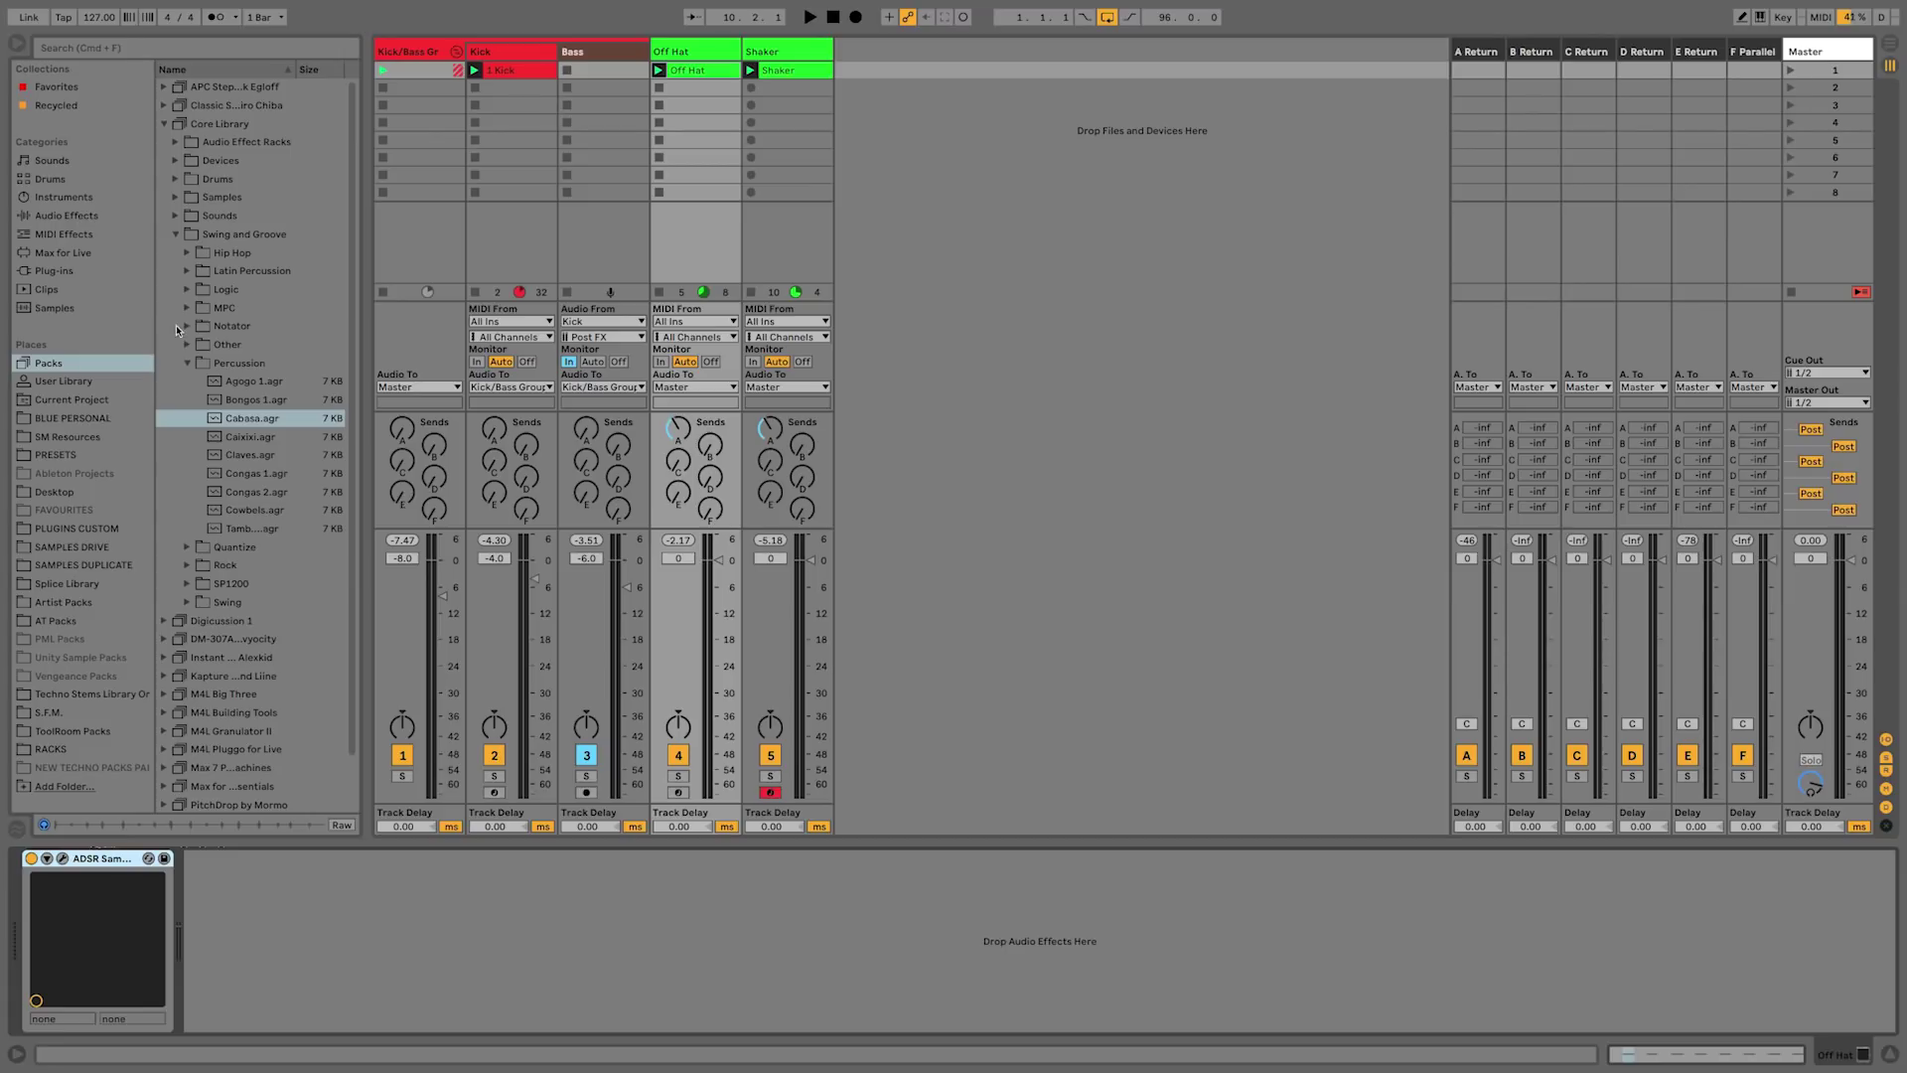
left_click(59, 380)
left_click(164, 196)
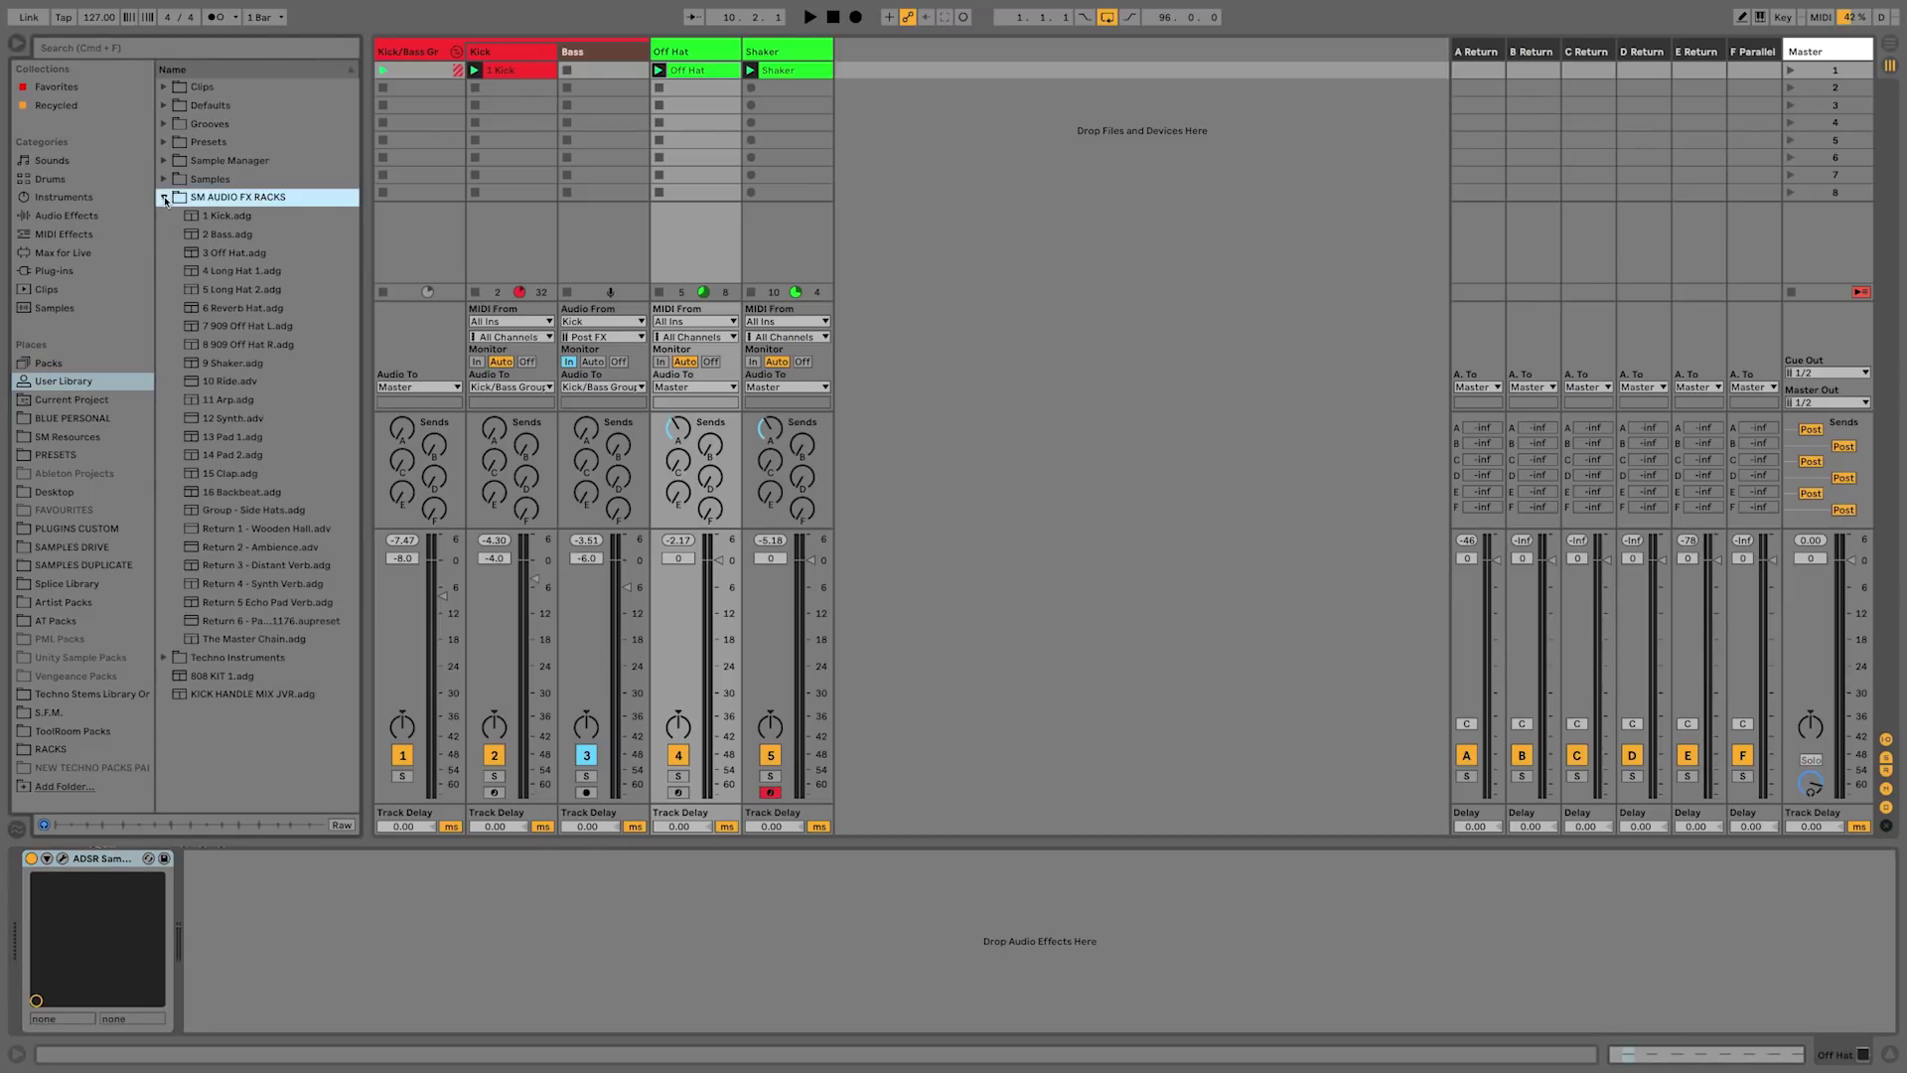
double_click(234, 252)
double_click(229, 363)
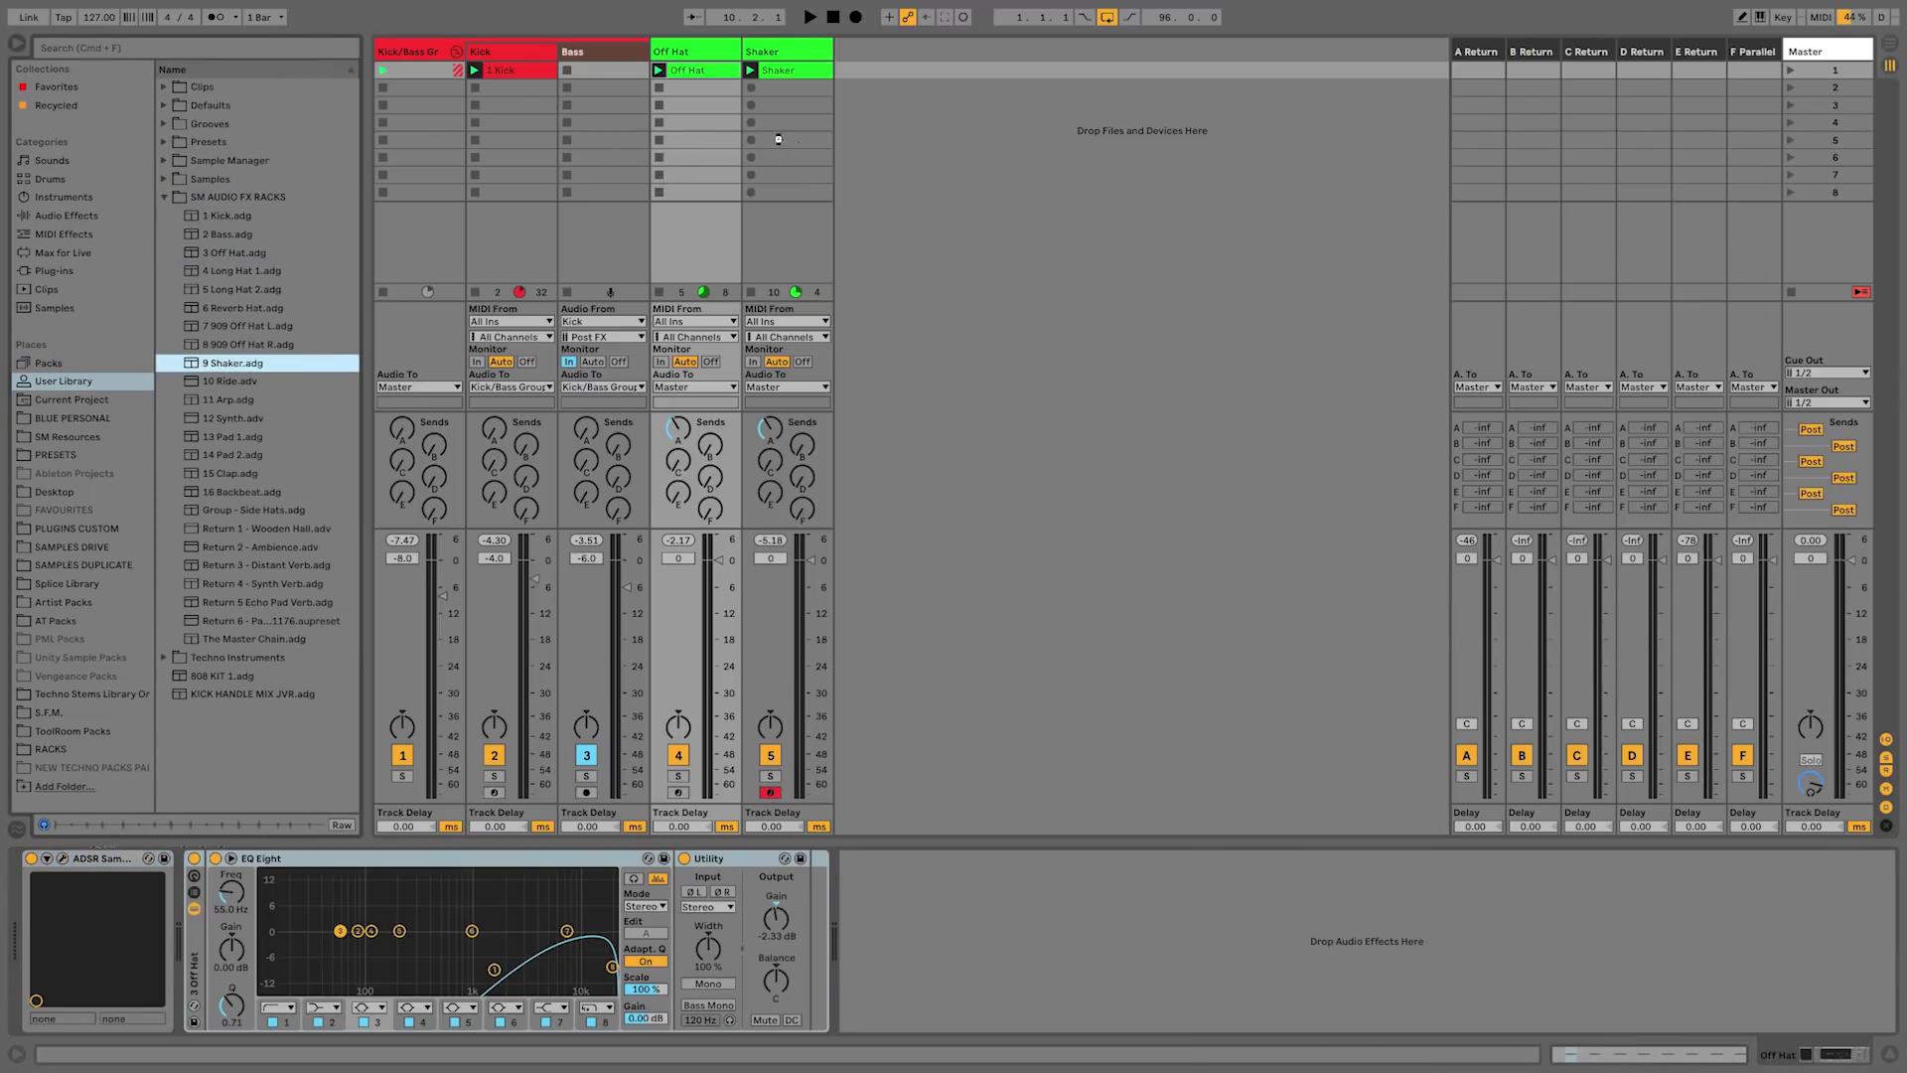
left_click(17, 43)
key("ctrl+z")
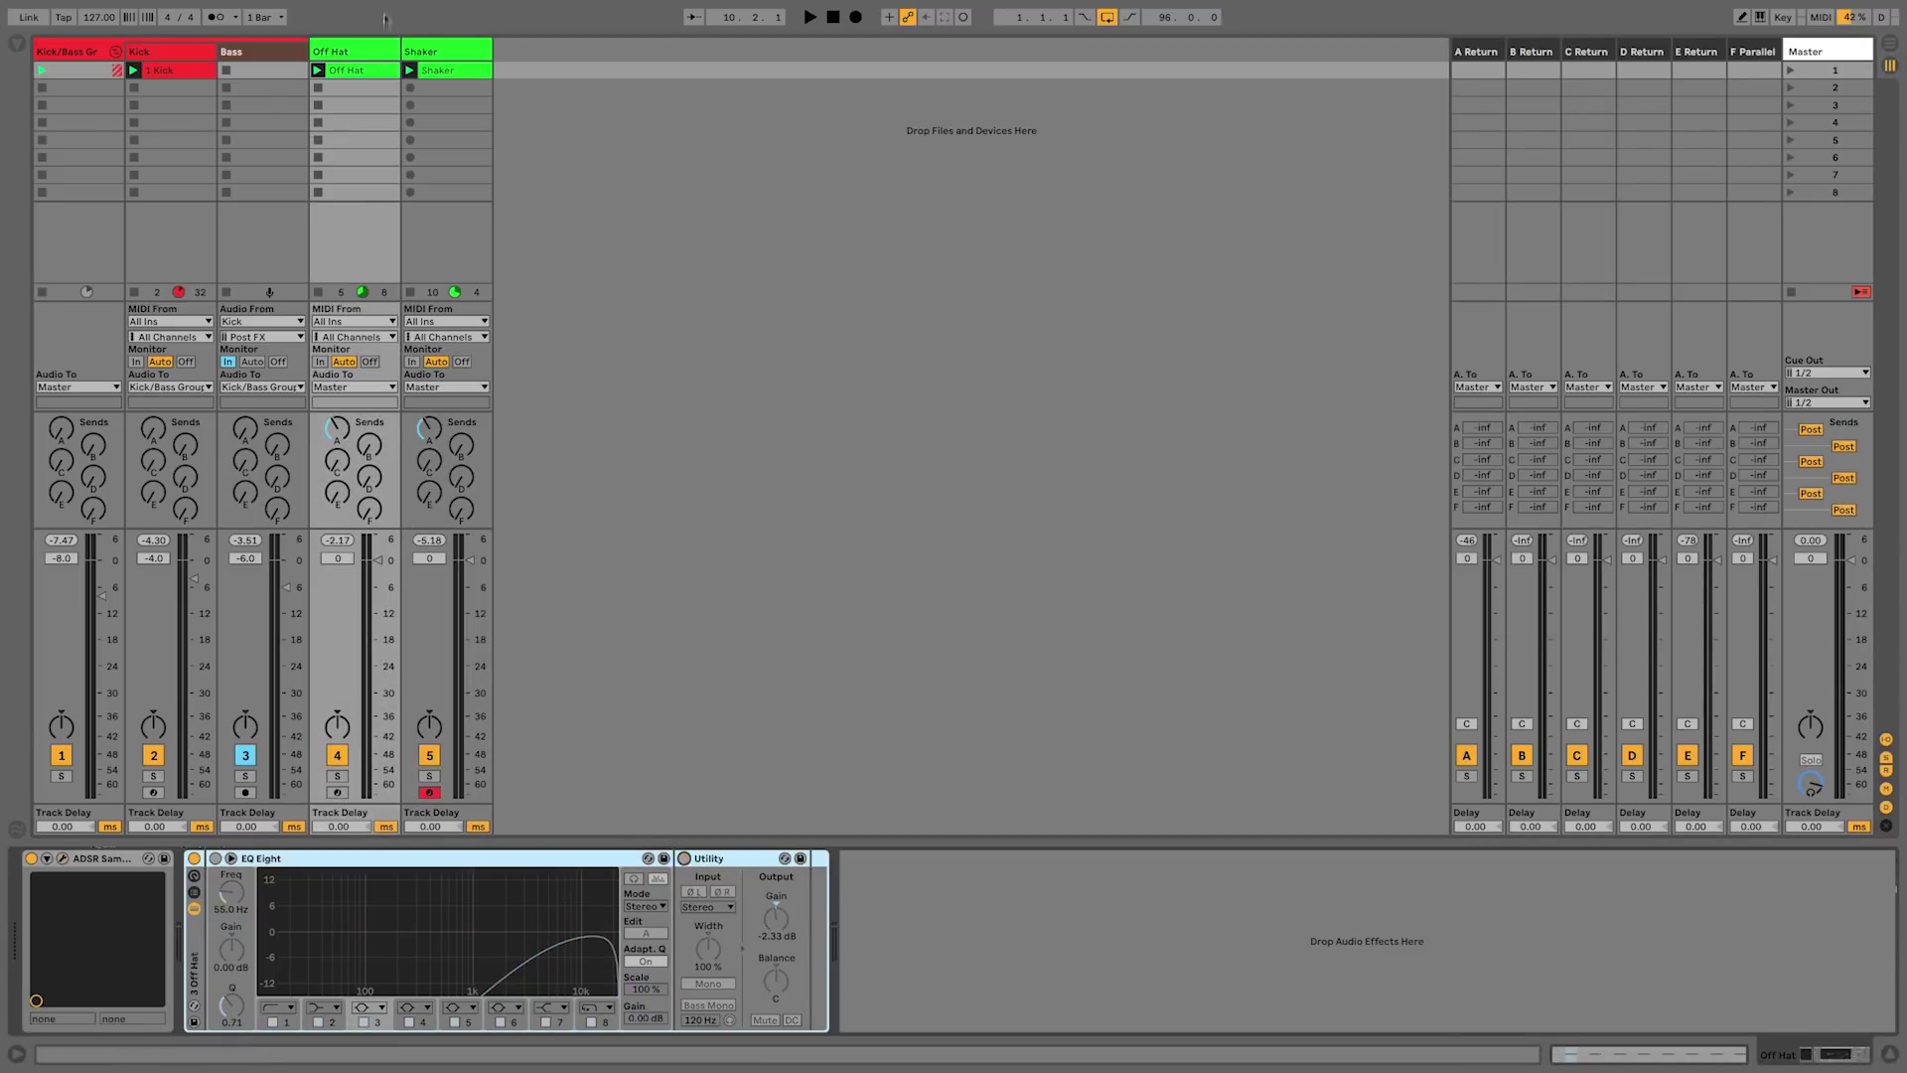
key("ctrl+shift+z")
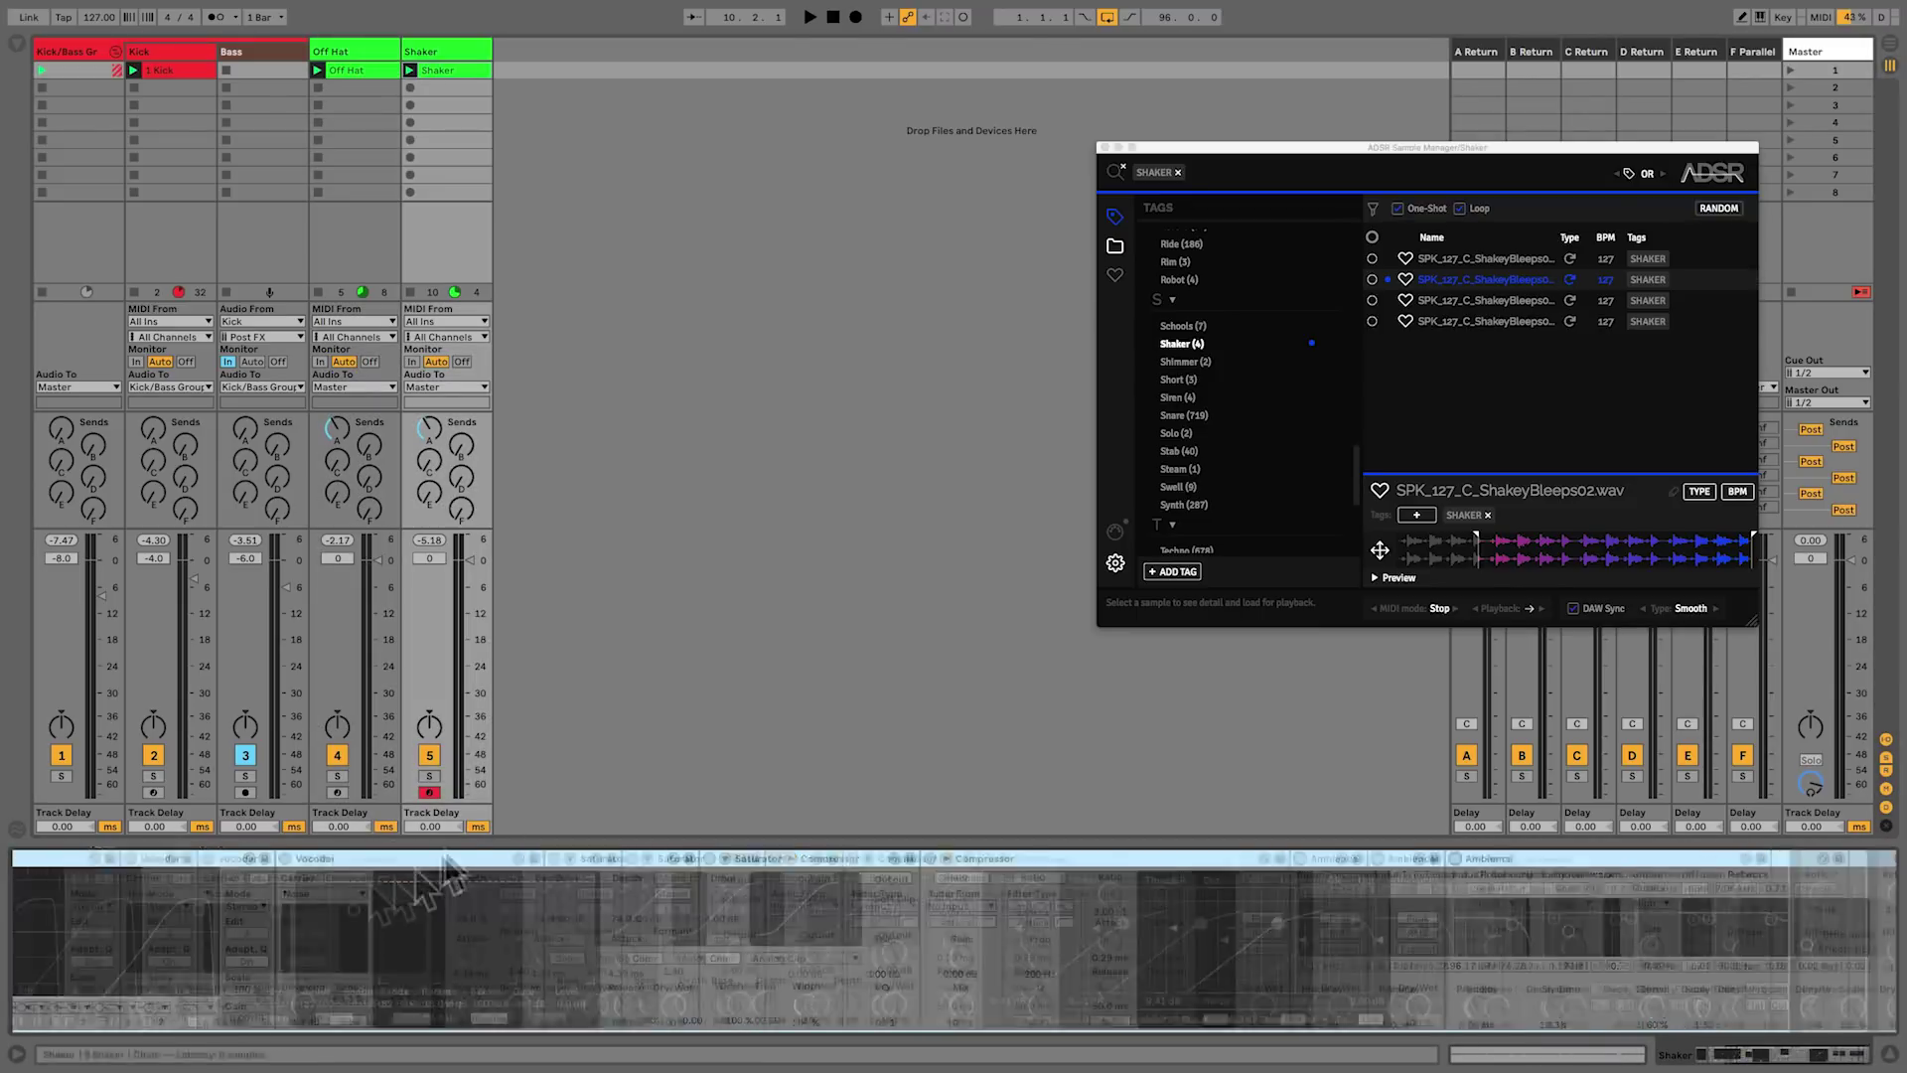
- Play the set, compare Off Hat's EQ Eight off and on, and enable its Utility
key("space")
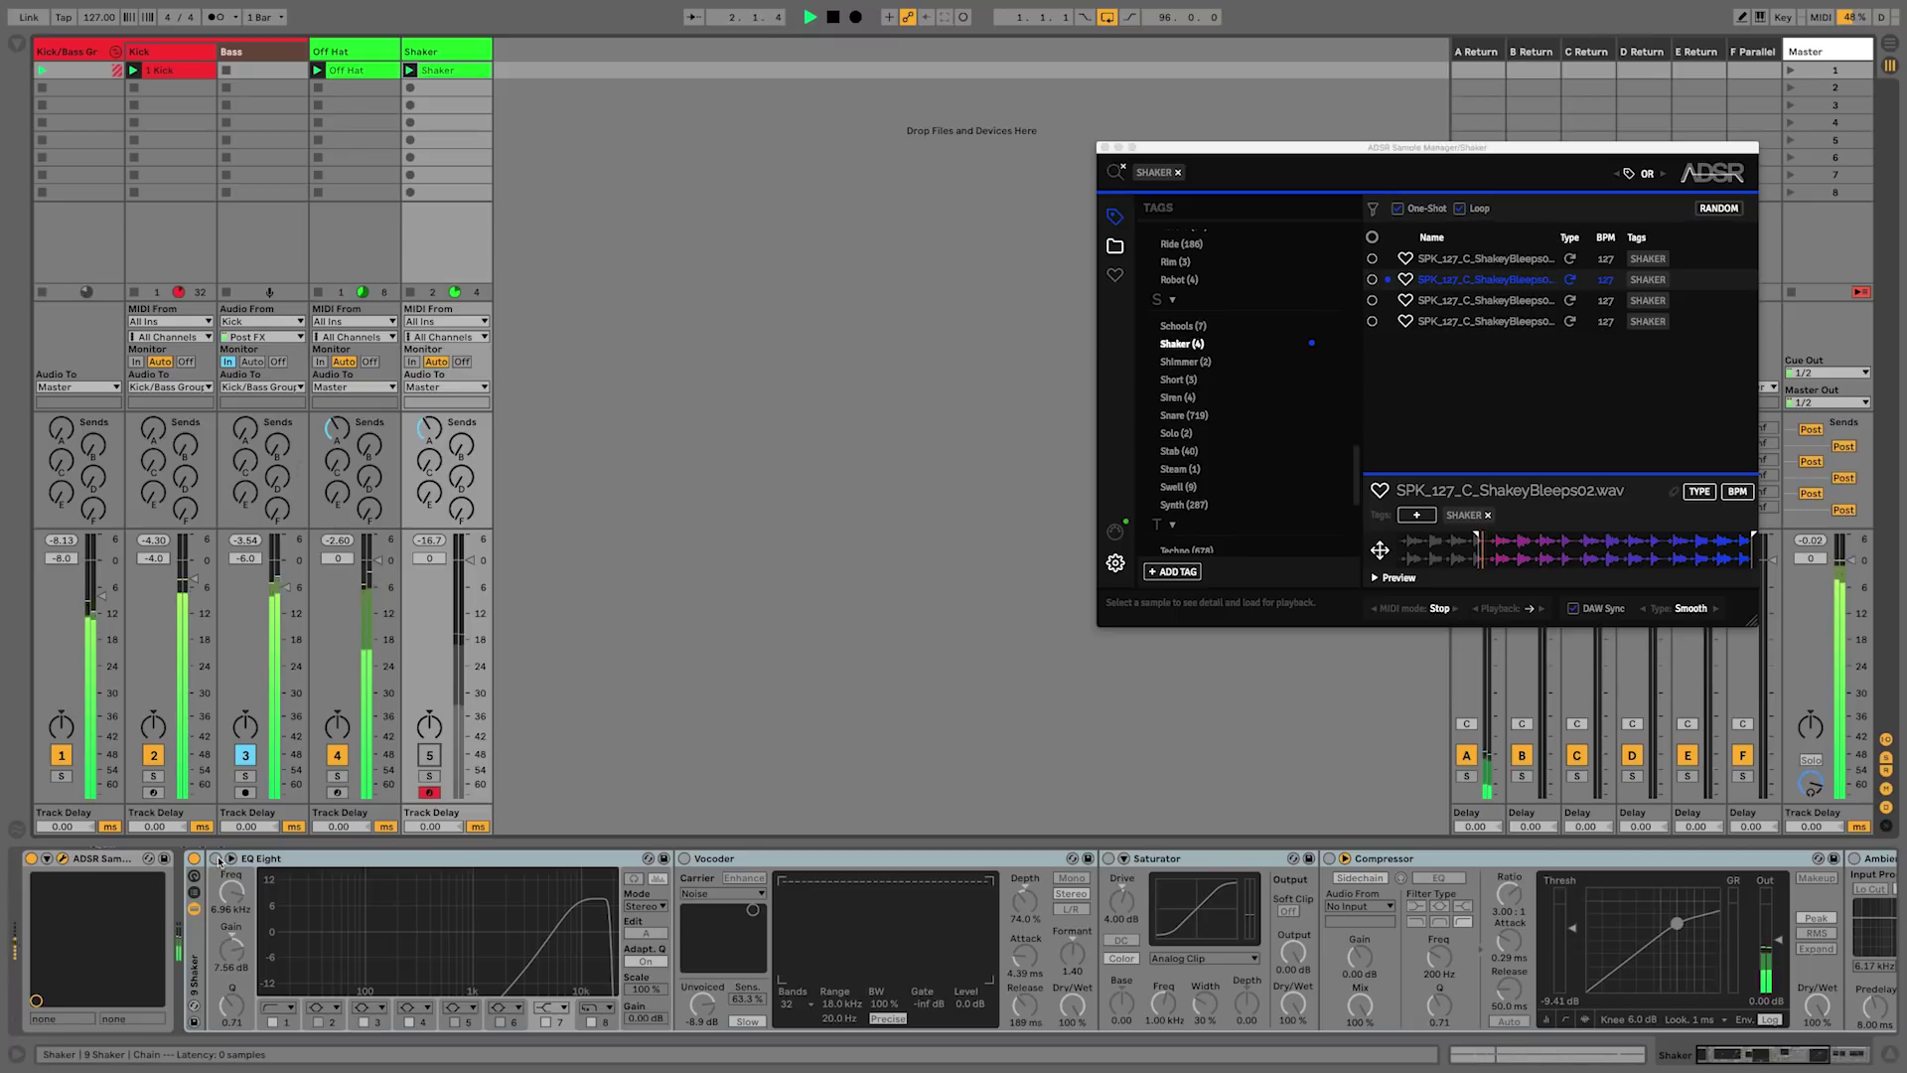
left_click(419, 942)
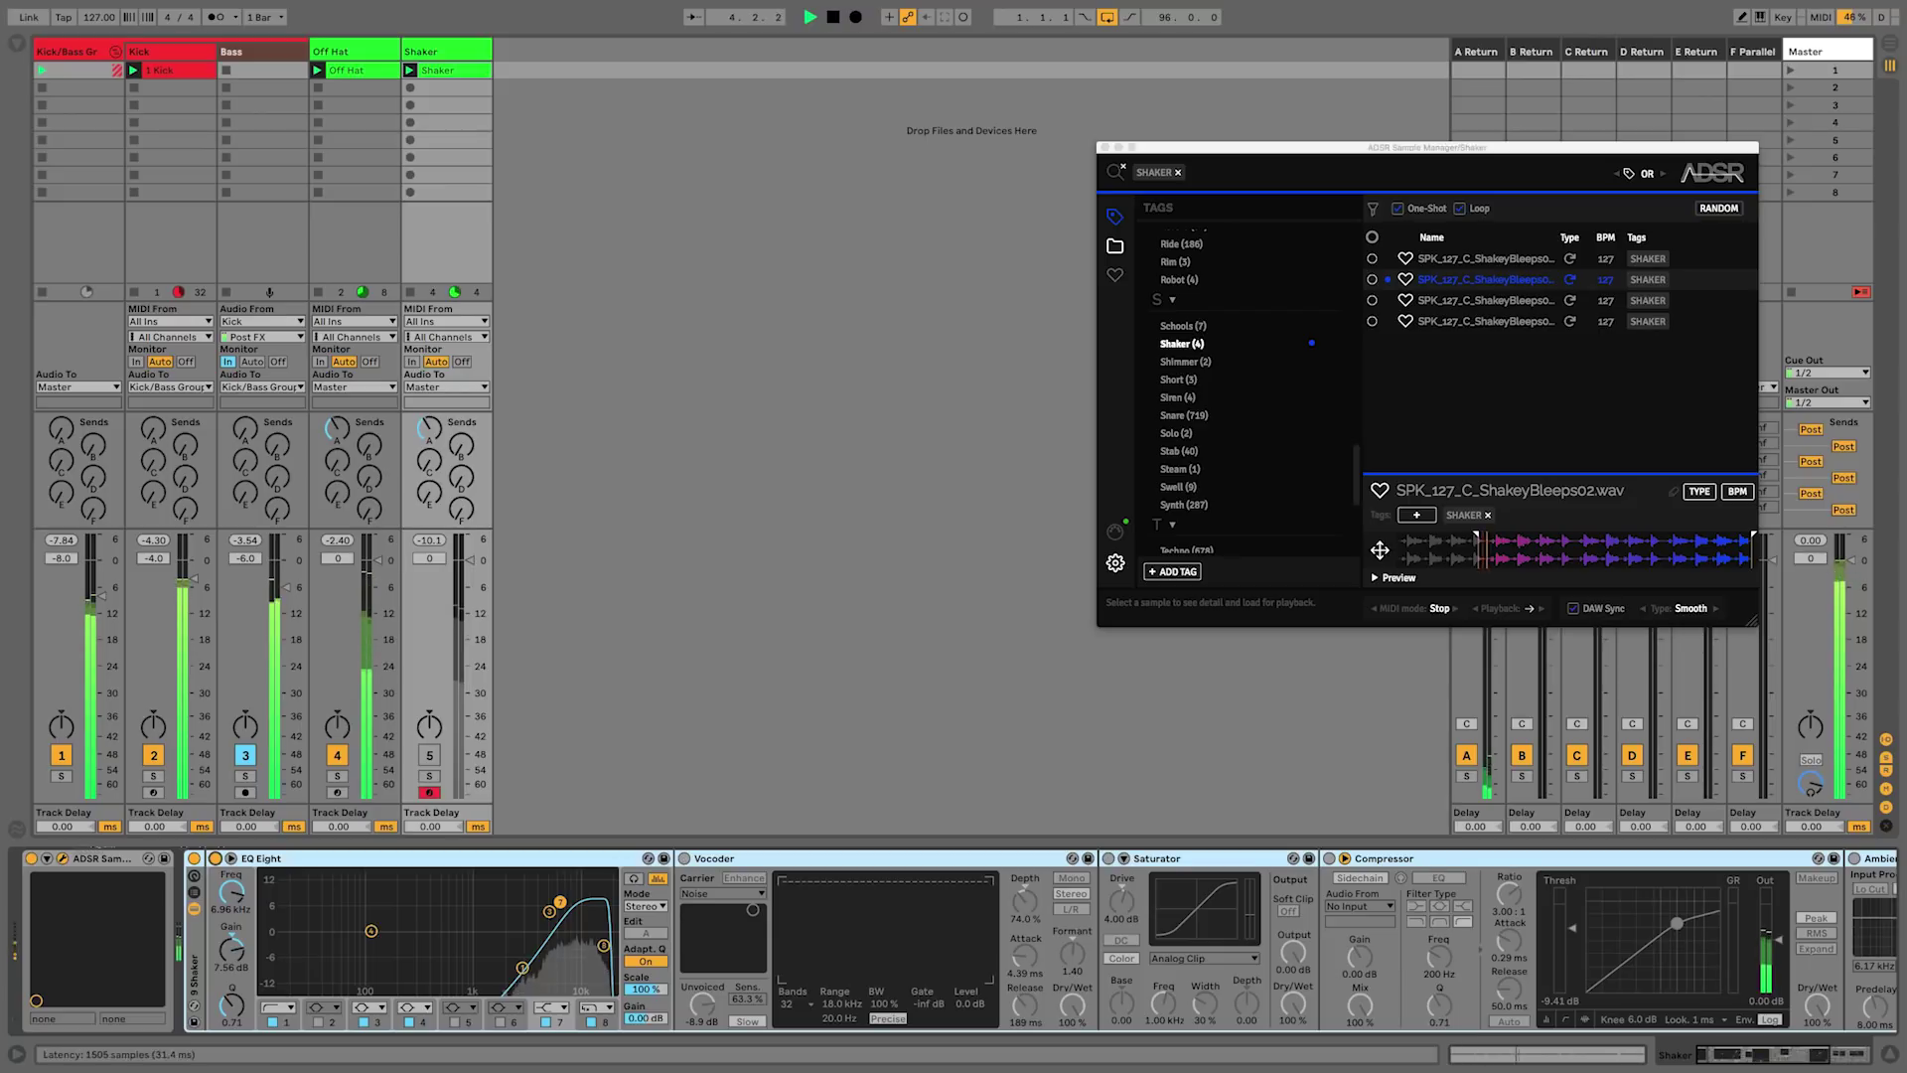
left_click(215, 858)
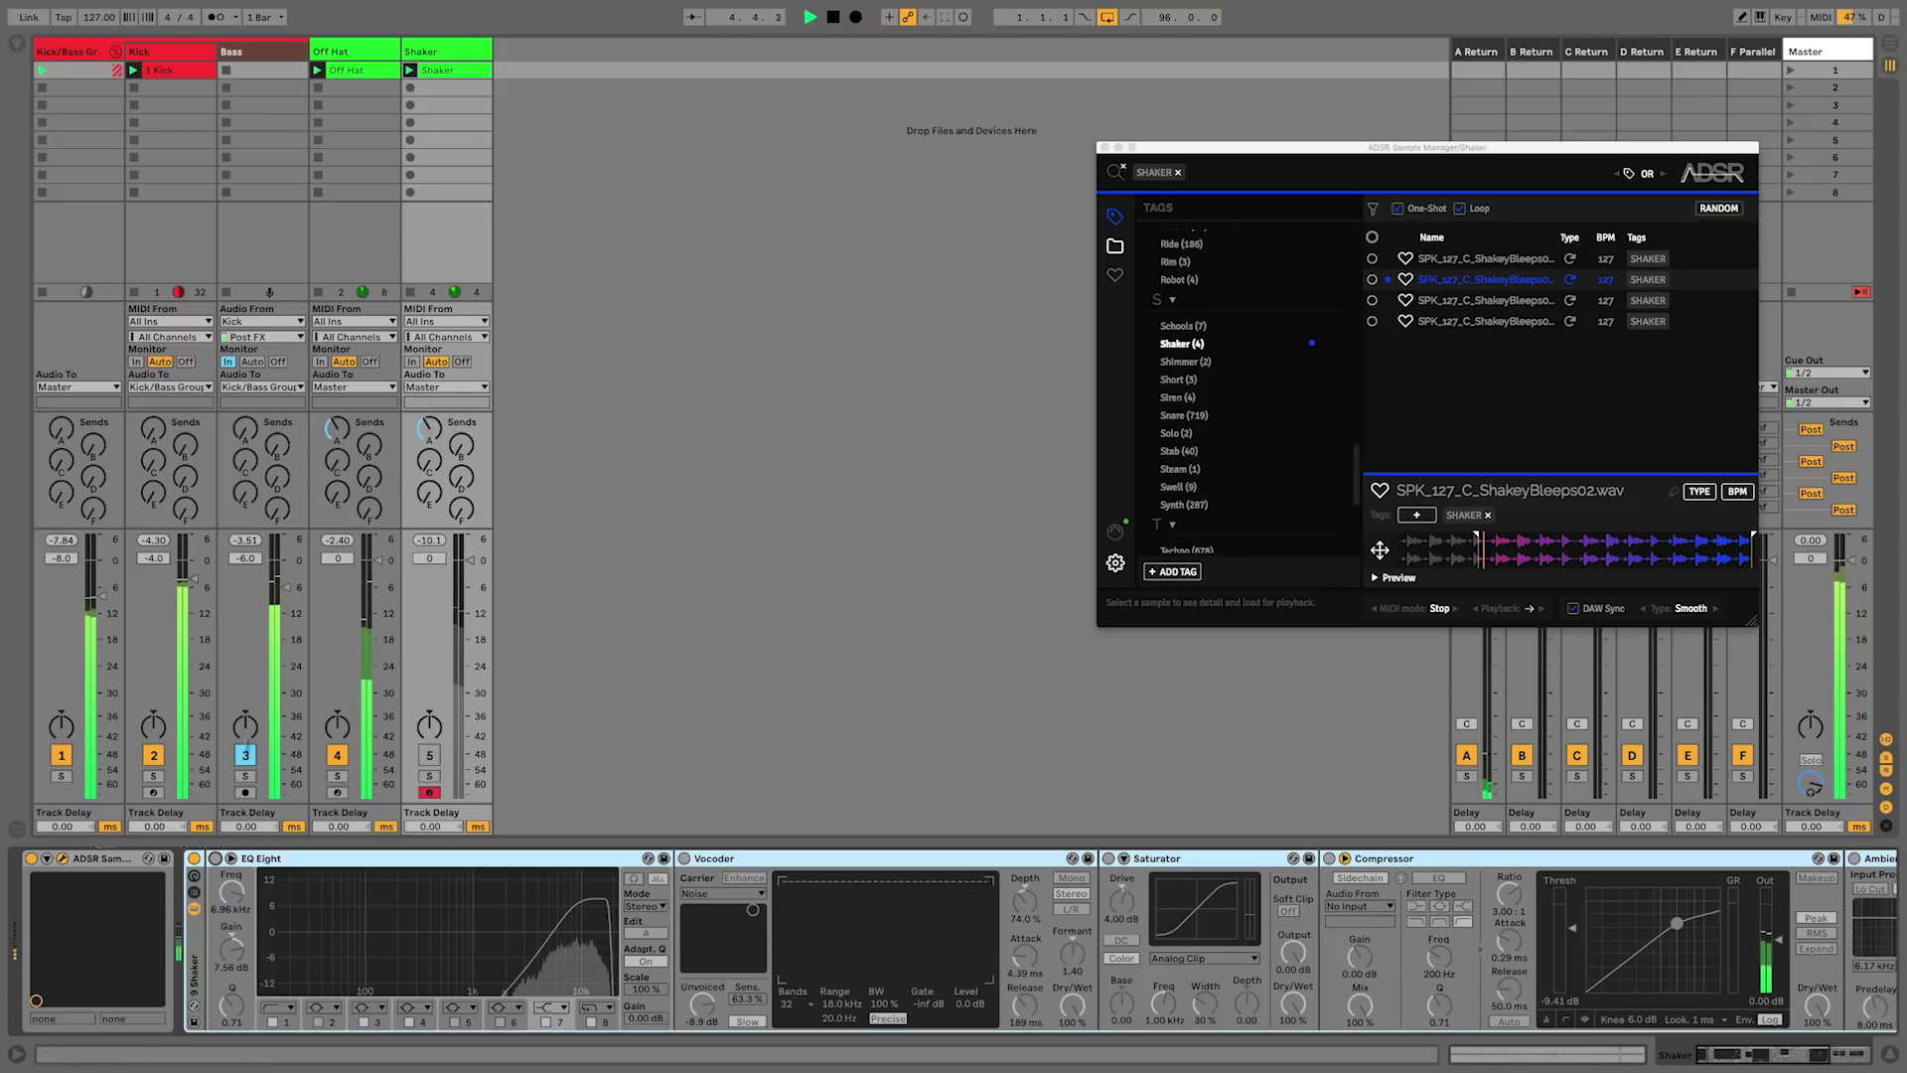
left_click(340, 226)
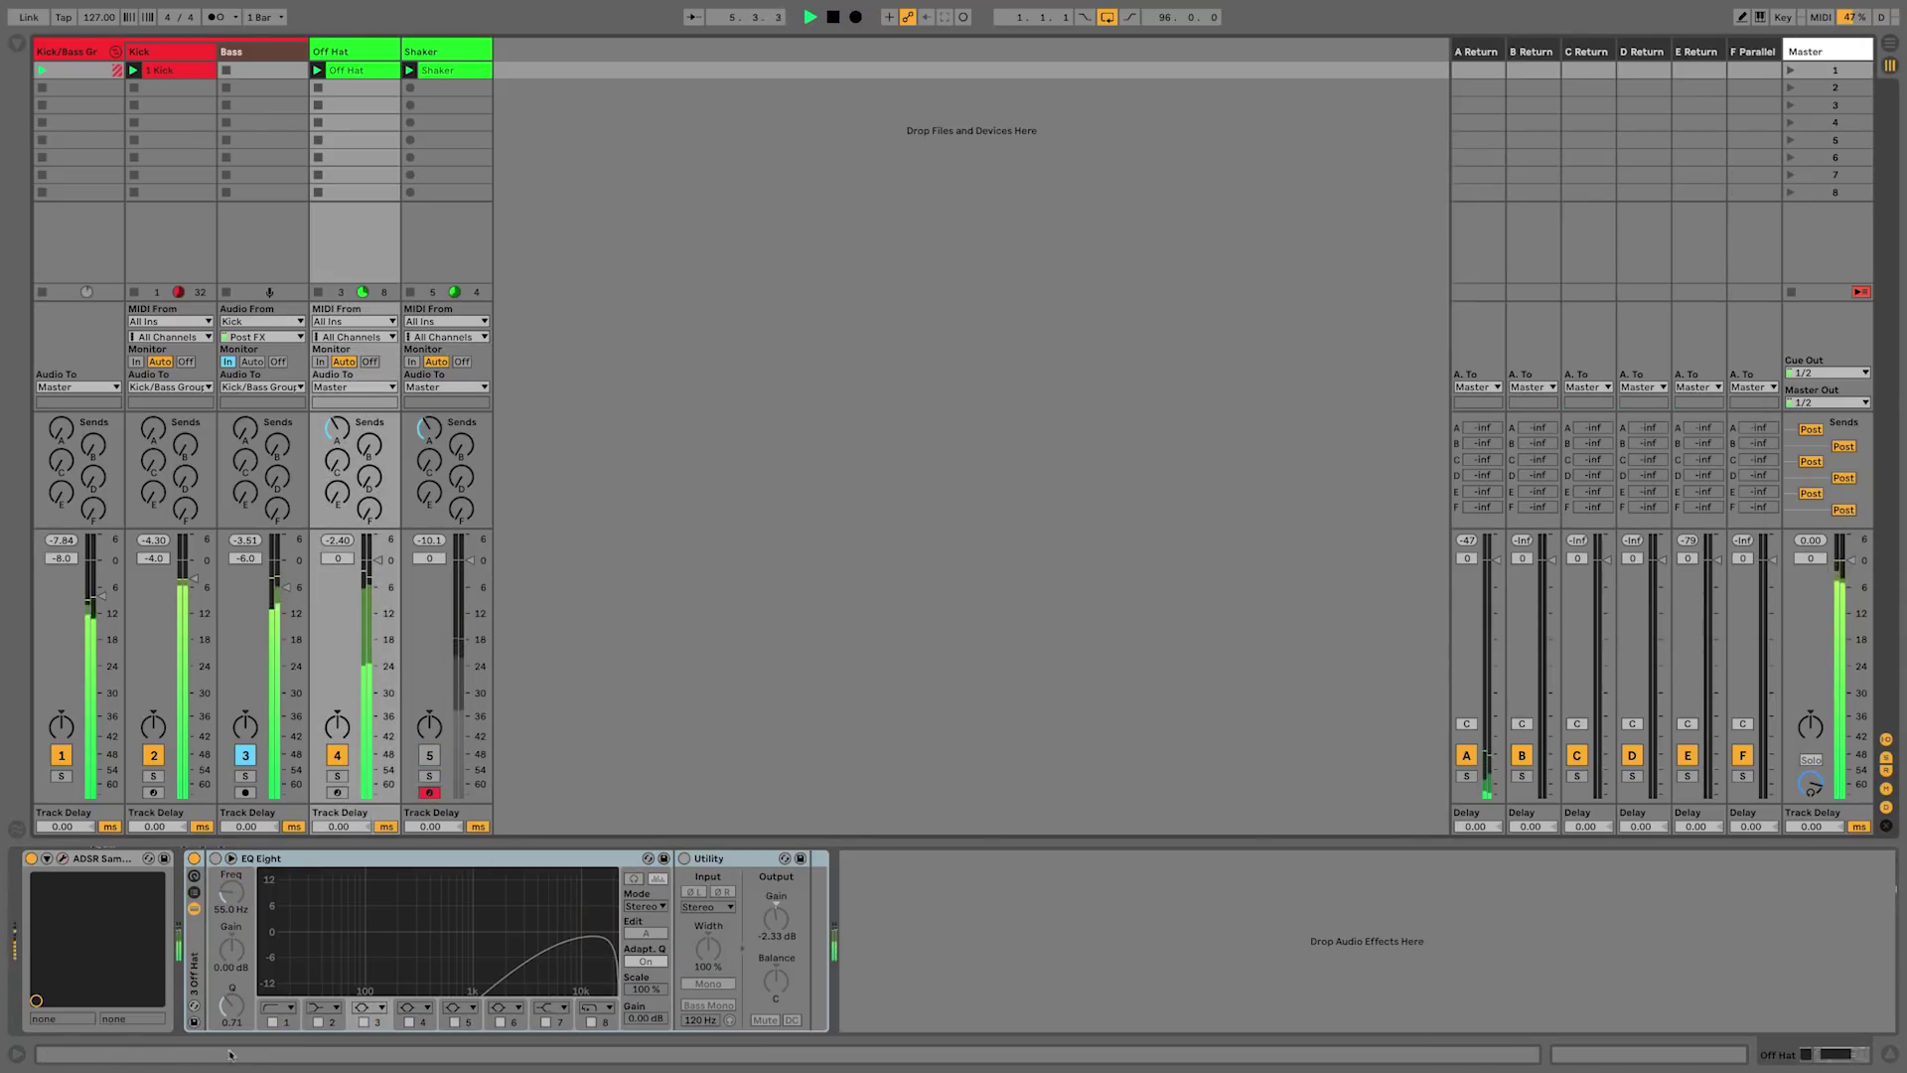
left_click(214, 858)
left_click(685, 858)
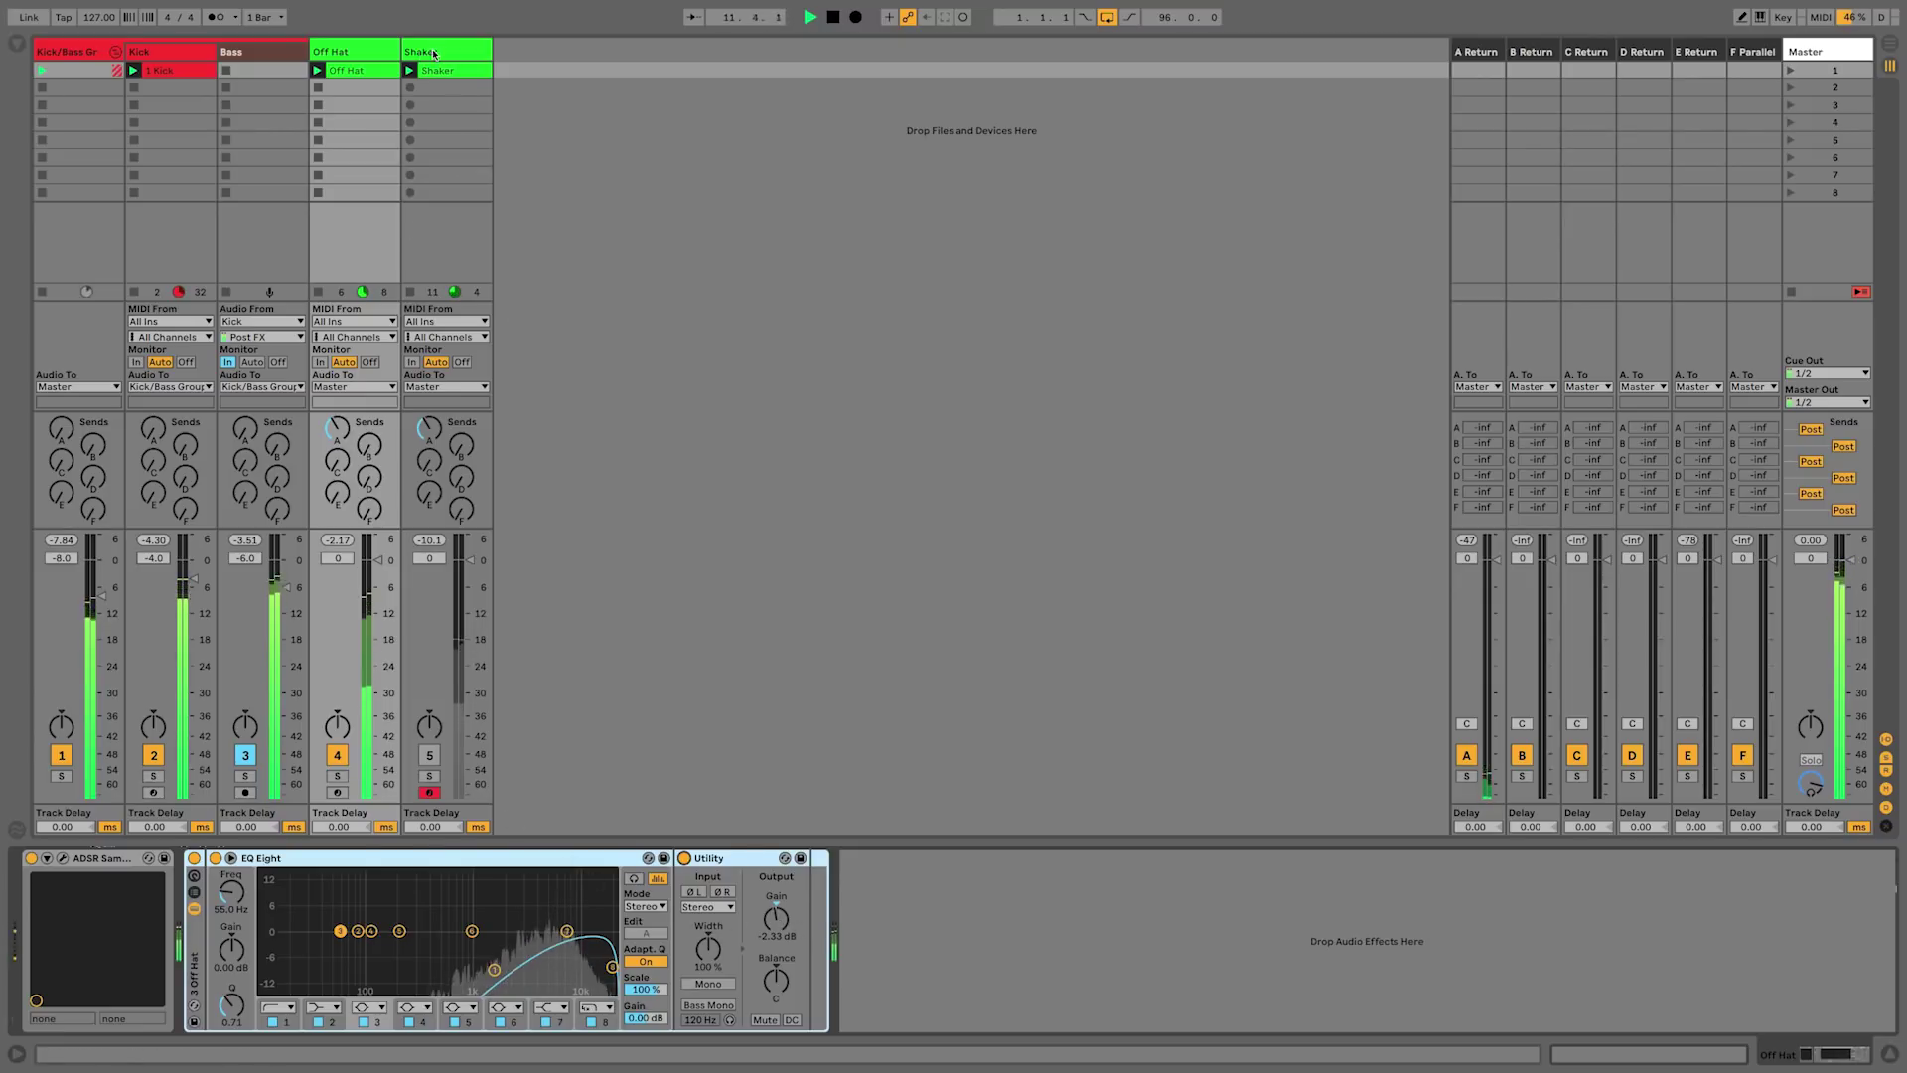
- Select and unmute the Shaker track, then activate its EQ Eight and Vocoder
left_click(442, 100)
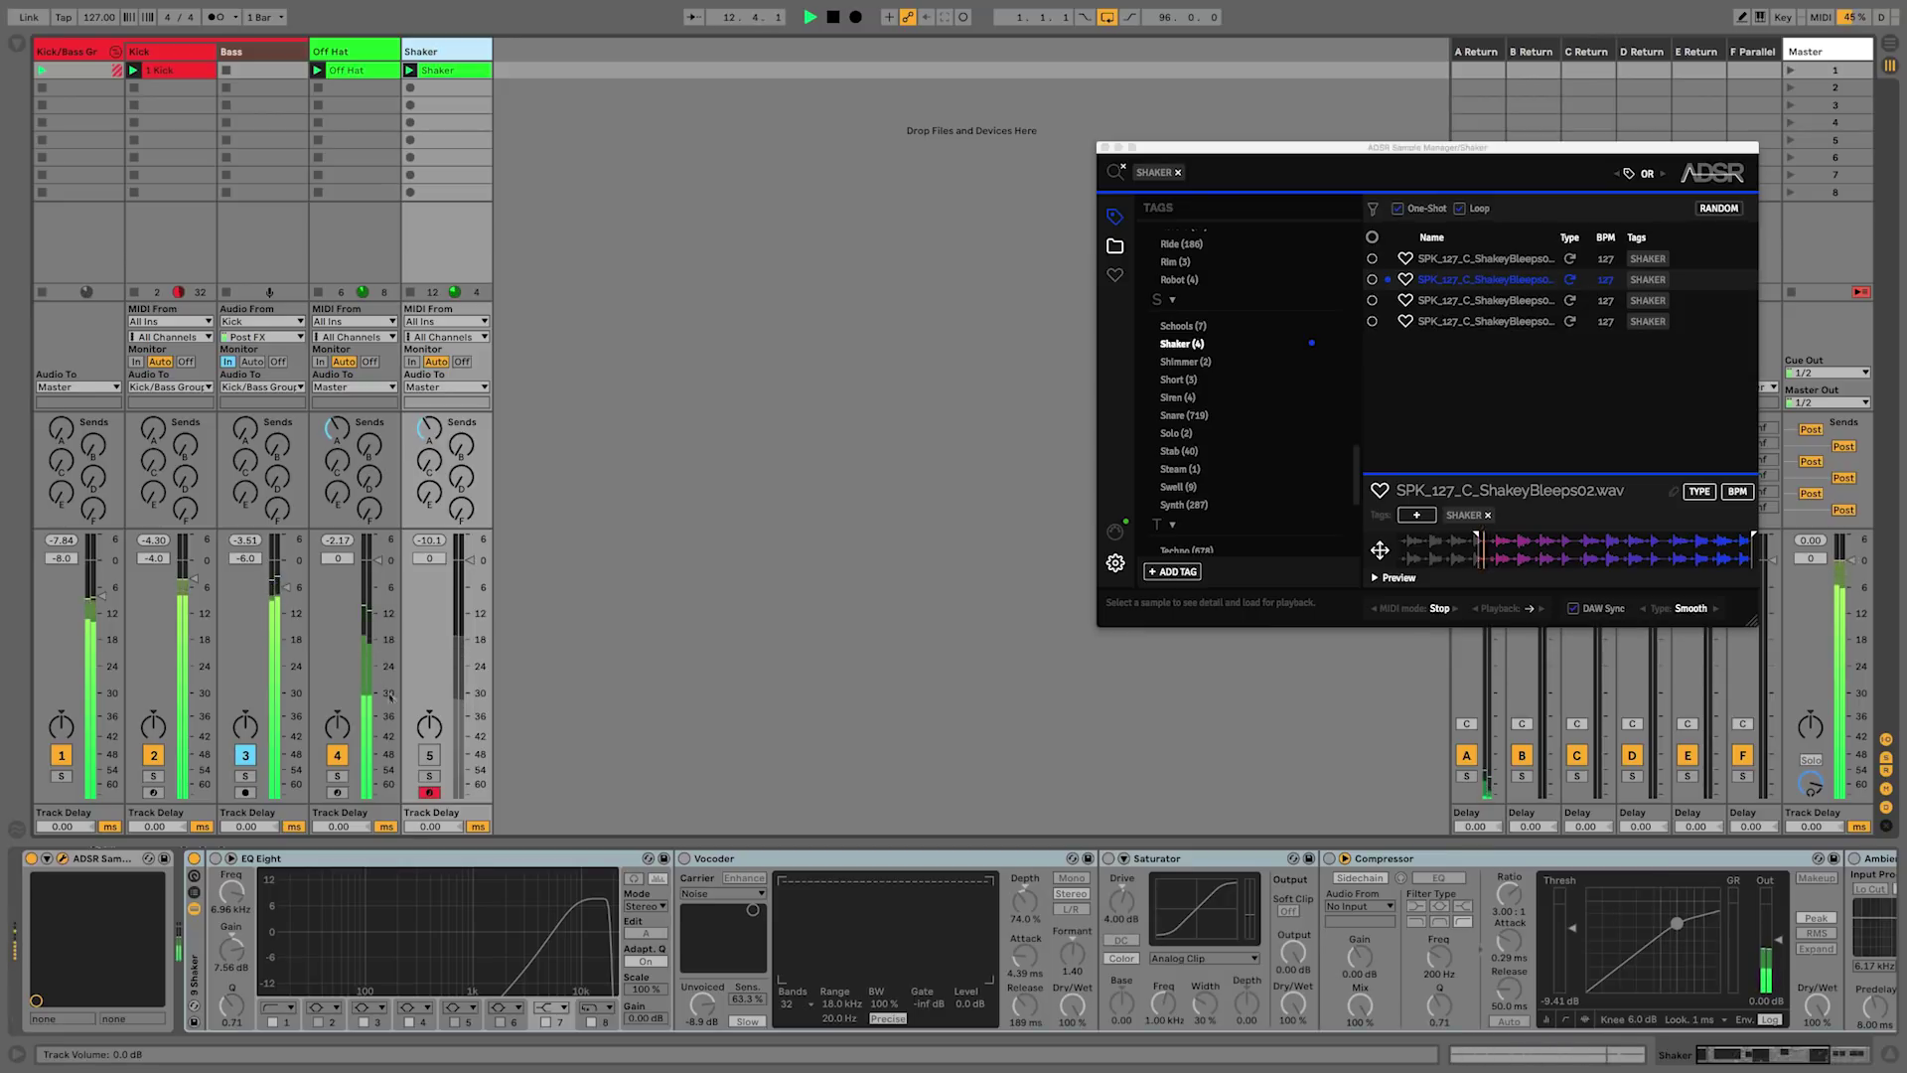
left_click(429, 755)
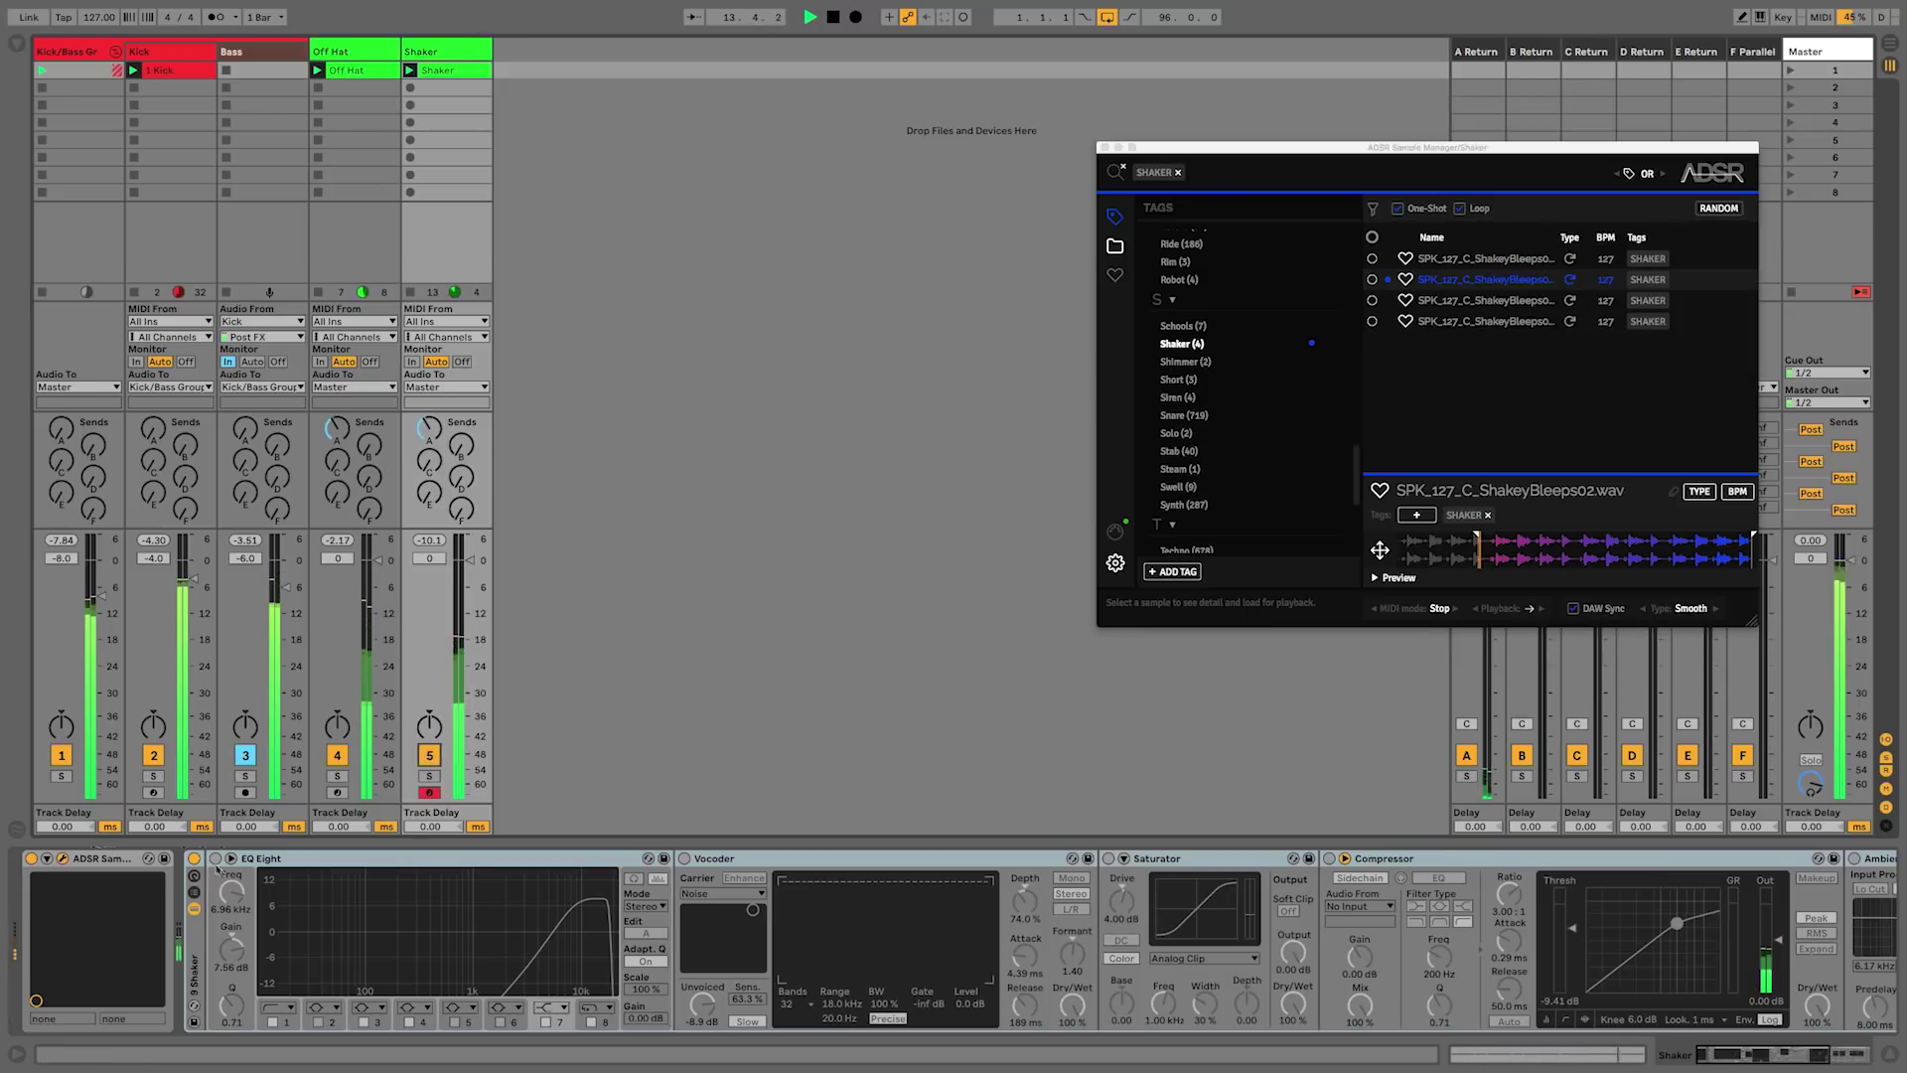
left_click(214, 858)
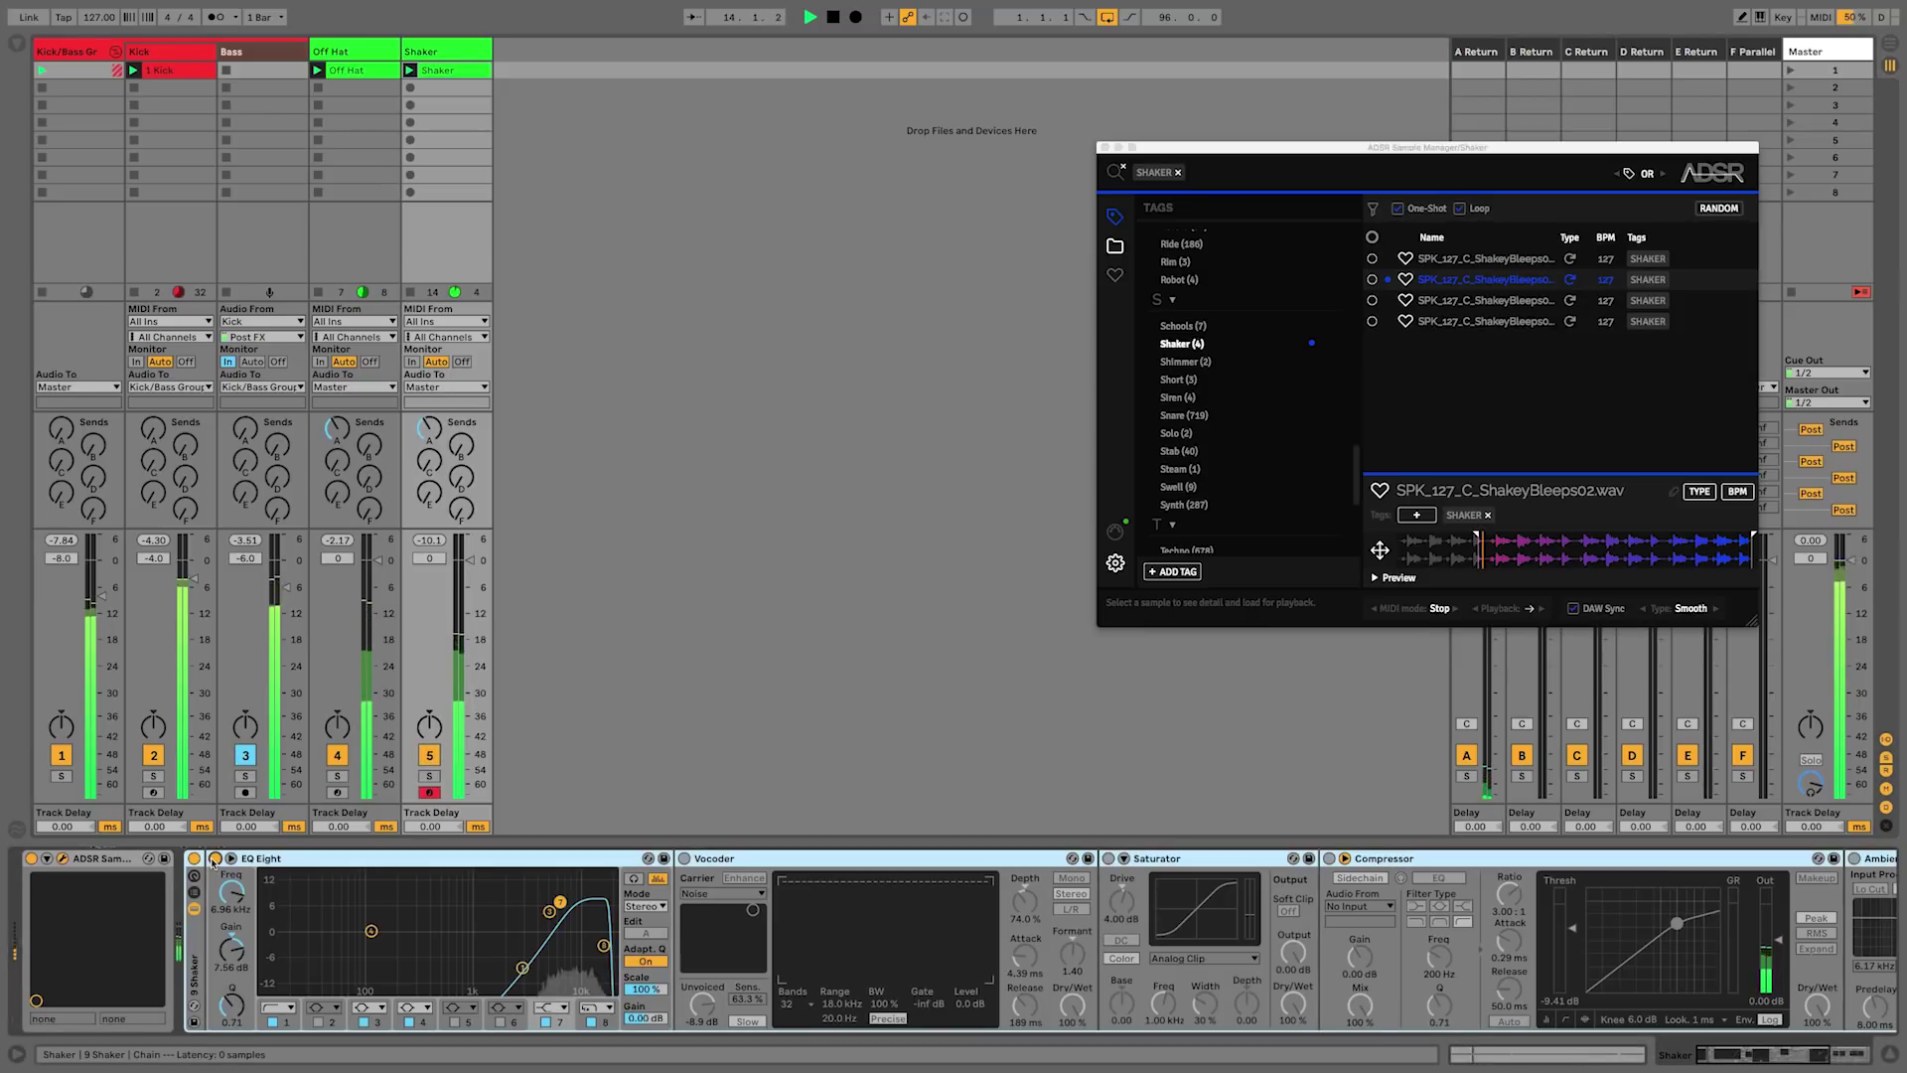
left_click(684, 859)
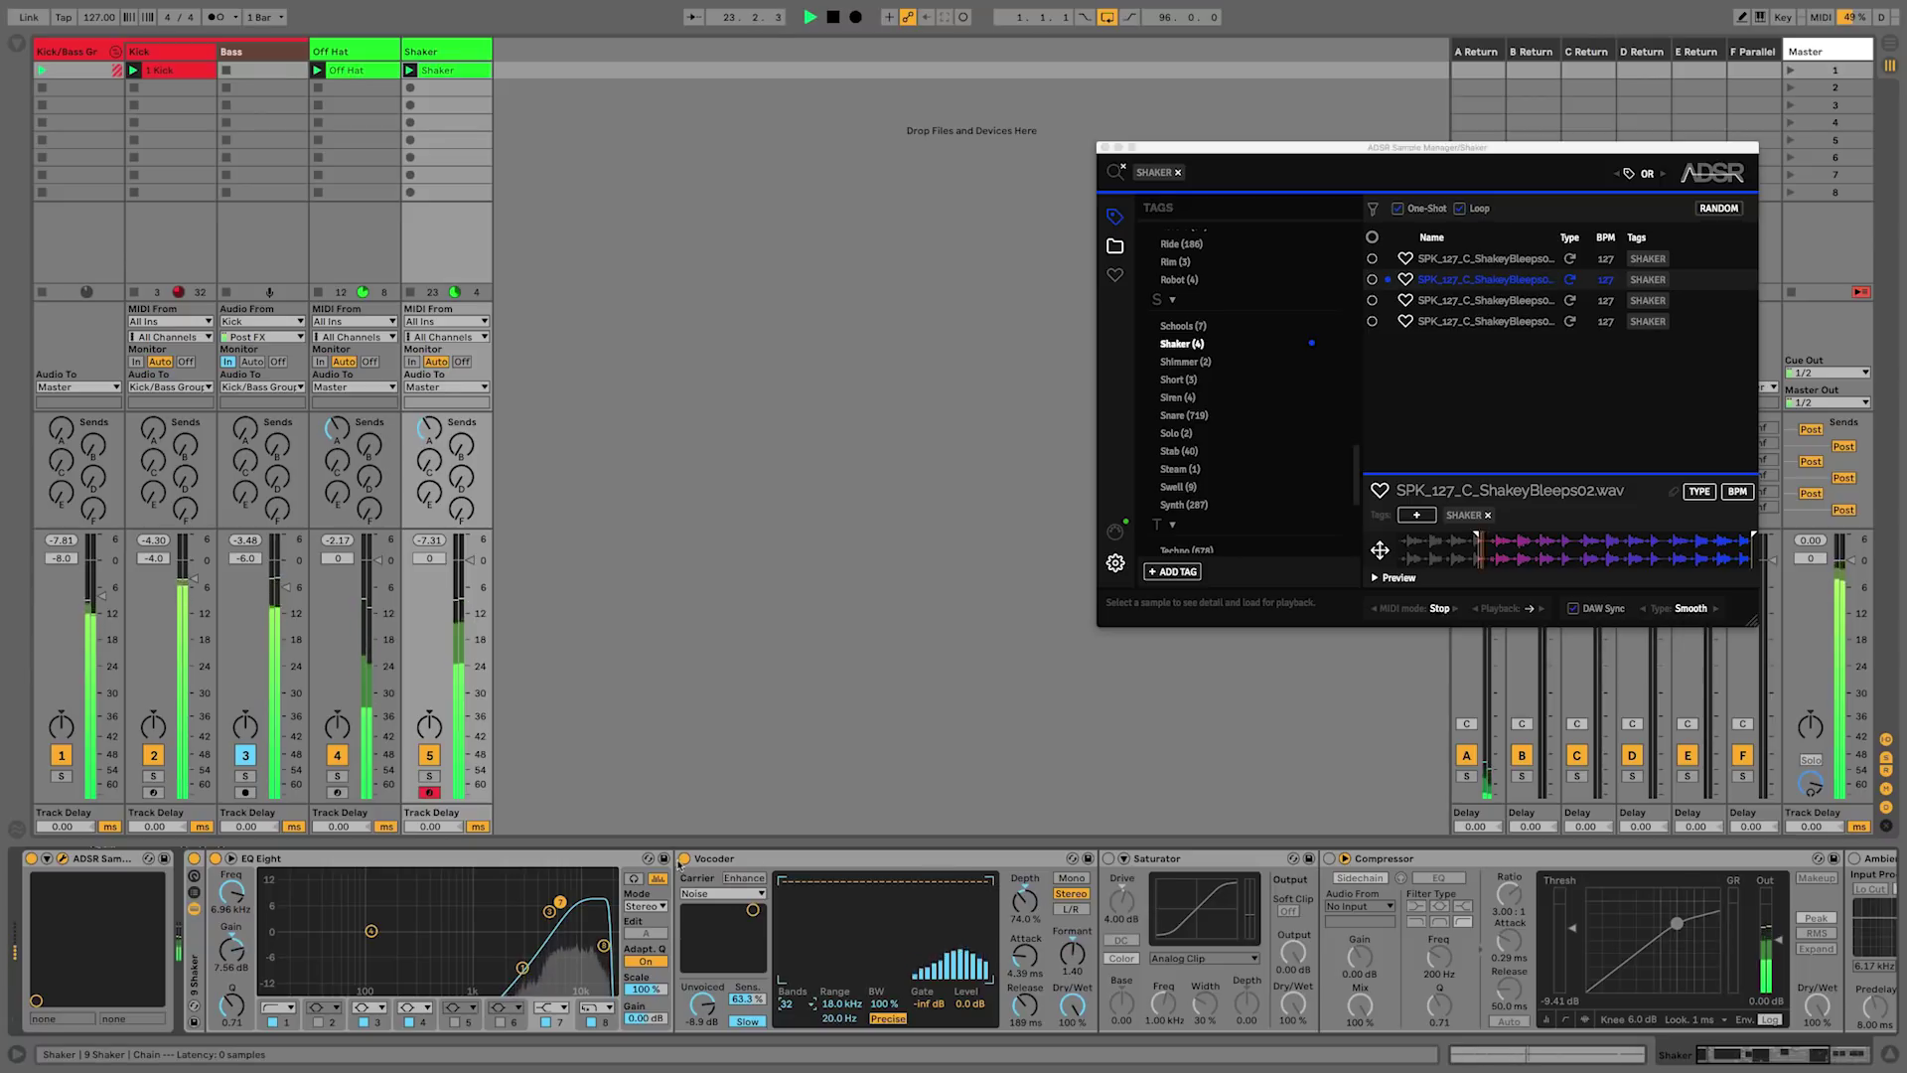
scroll(797, 857, "right", 4)
- Turn on the Saturator and sidechain the Compressor to the Kick track
left_click(682, 859)
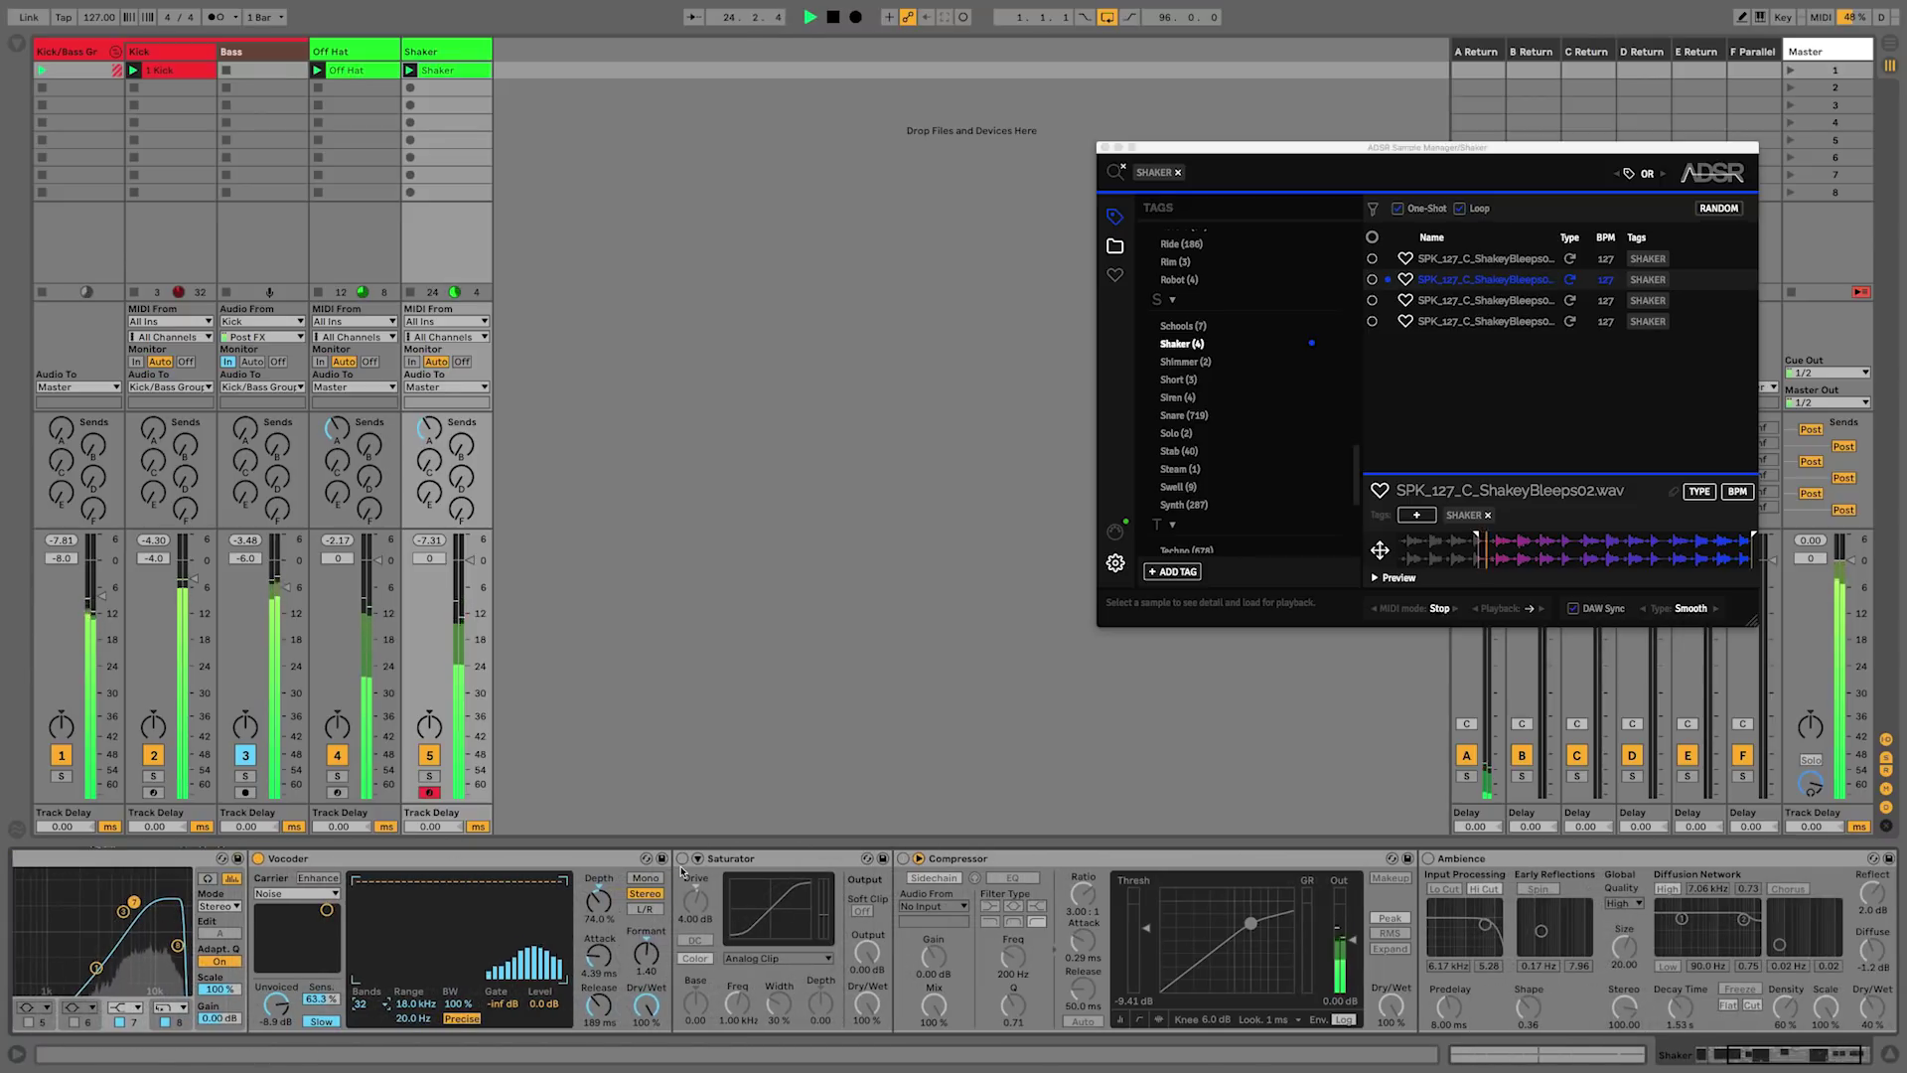
scroll(682, 865, "right", 2)
left_click(807, 877)
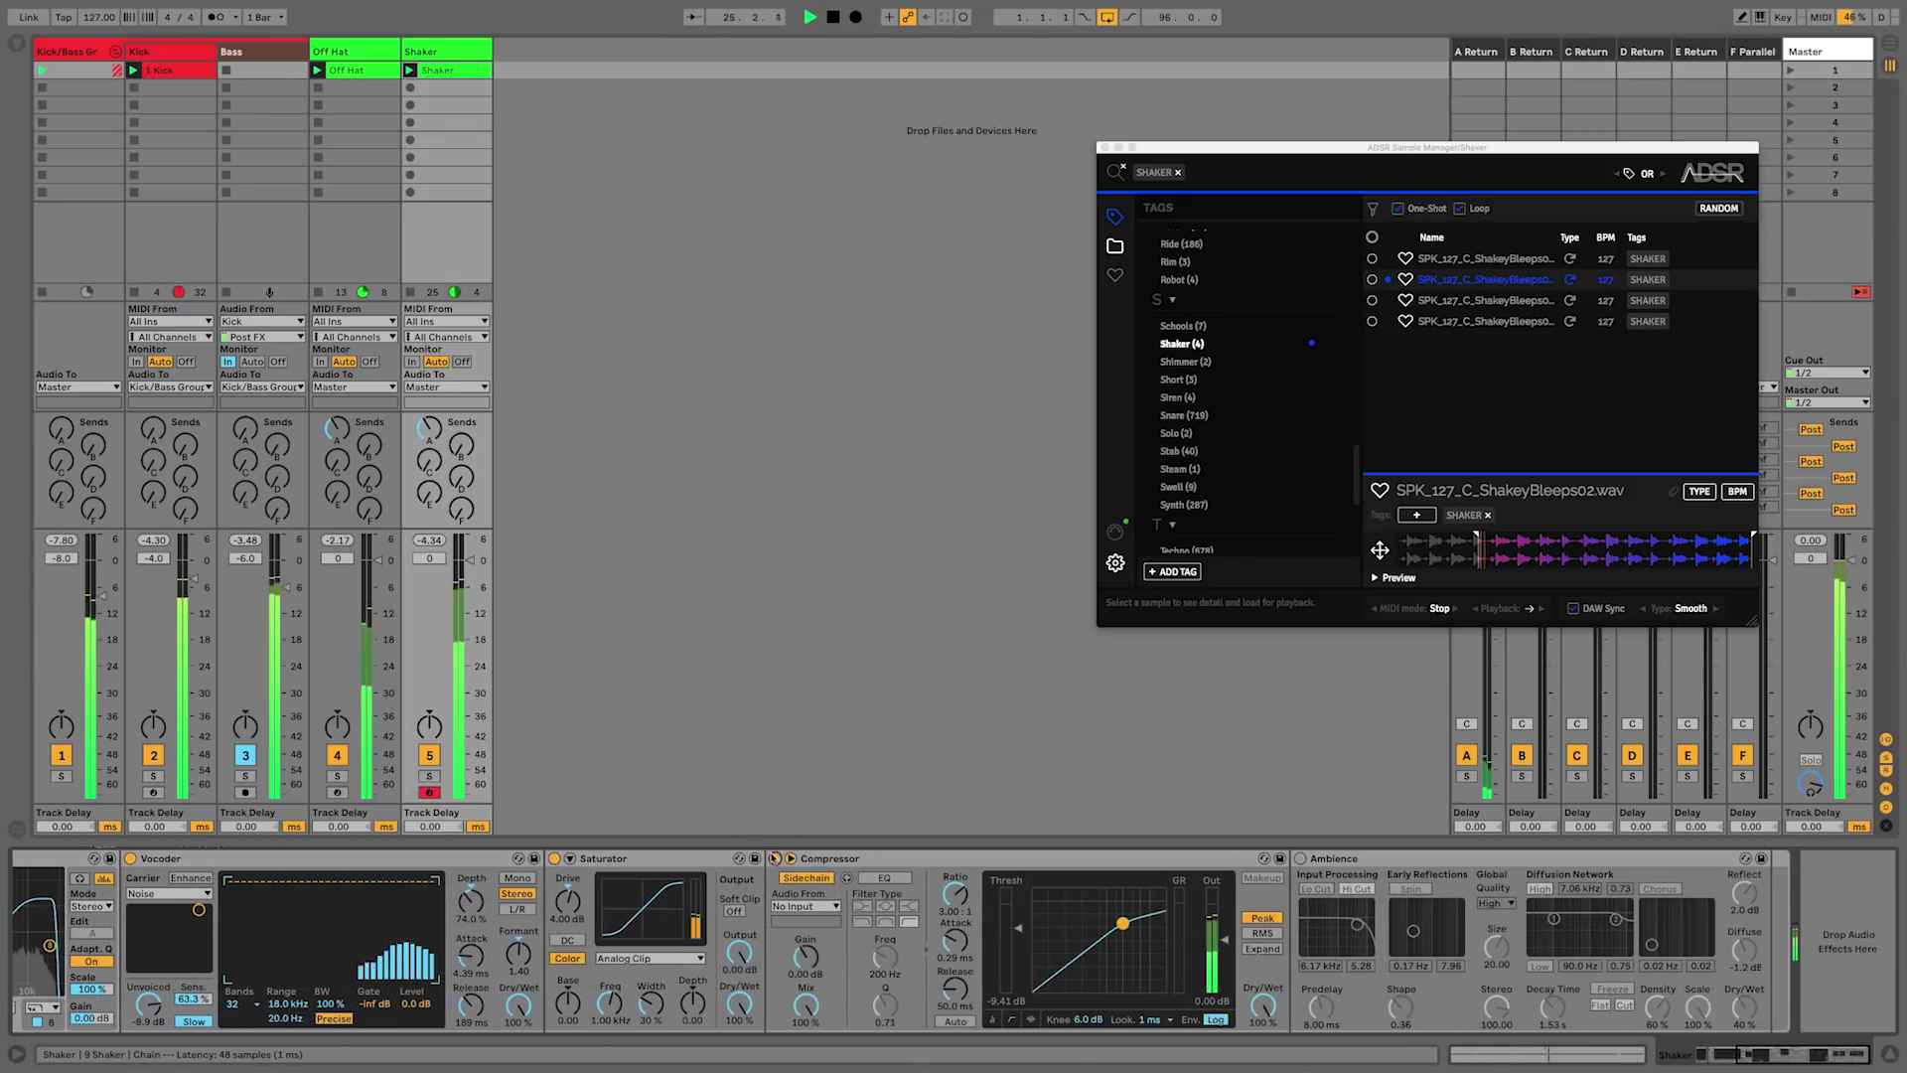
left_click(795, 906)
left_click(802, 729)
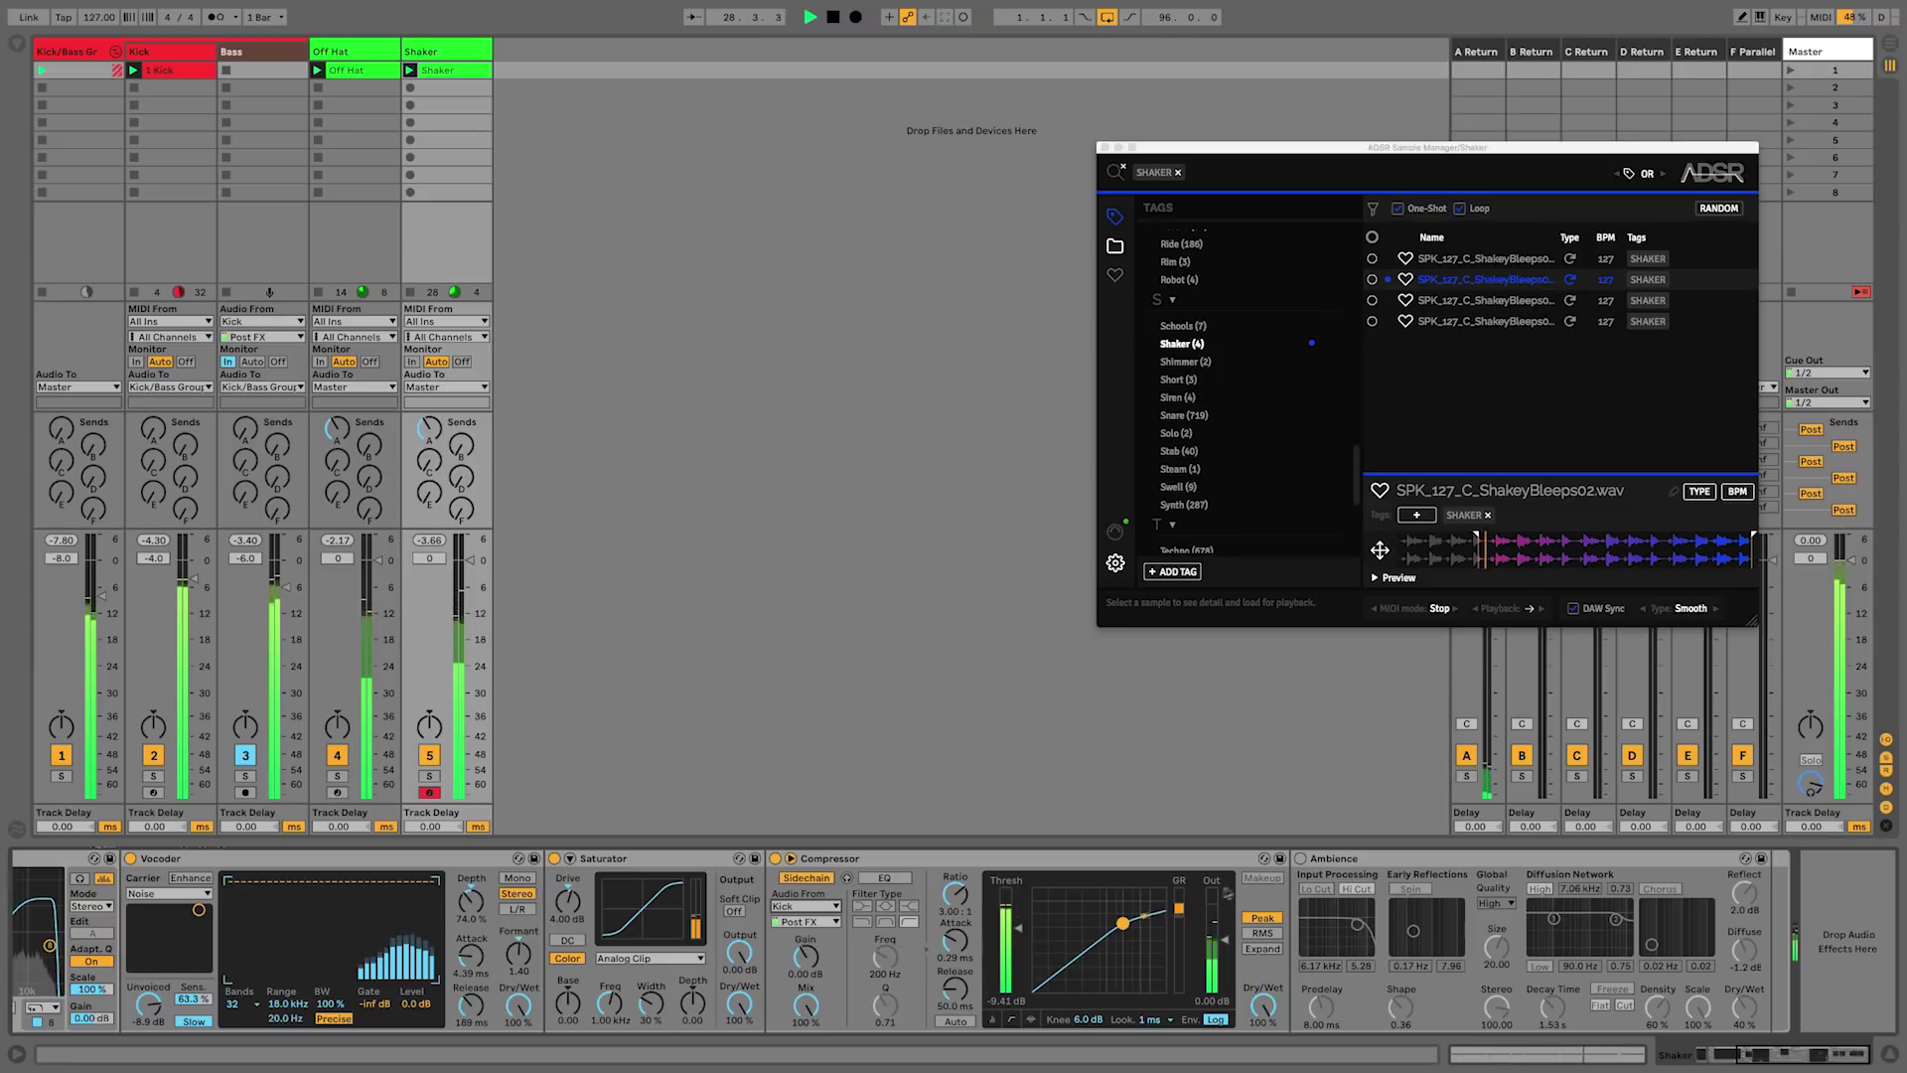
- Turn on the Ambience reverb and lower its Dry/Wet to 26%
left_click(1302, 860)
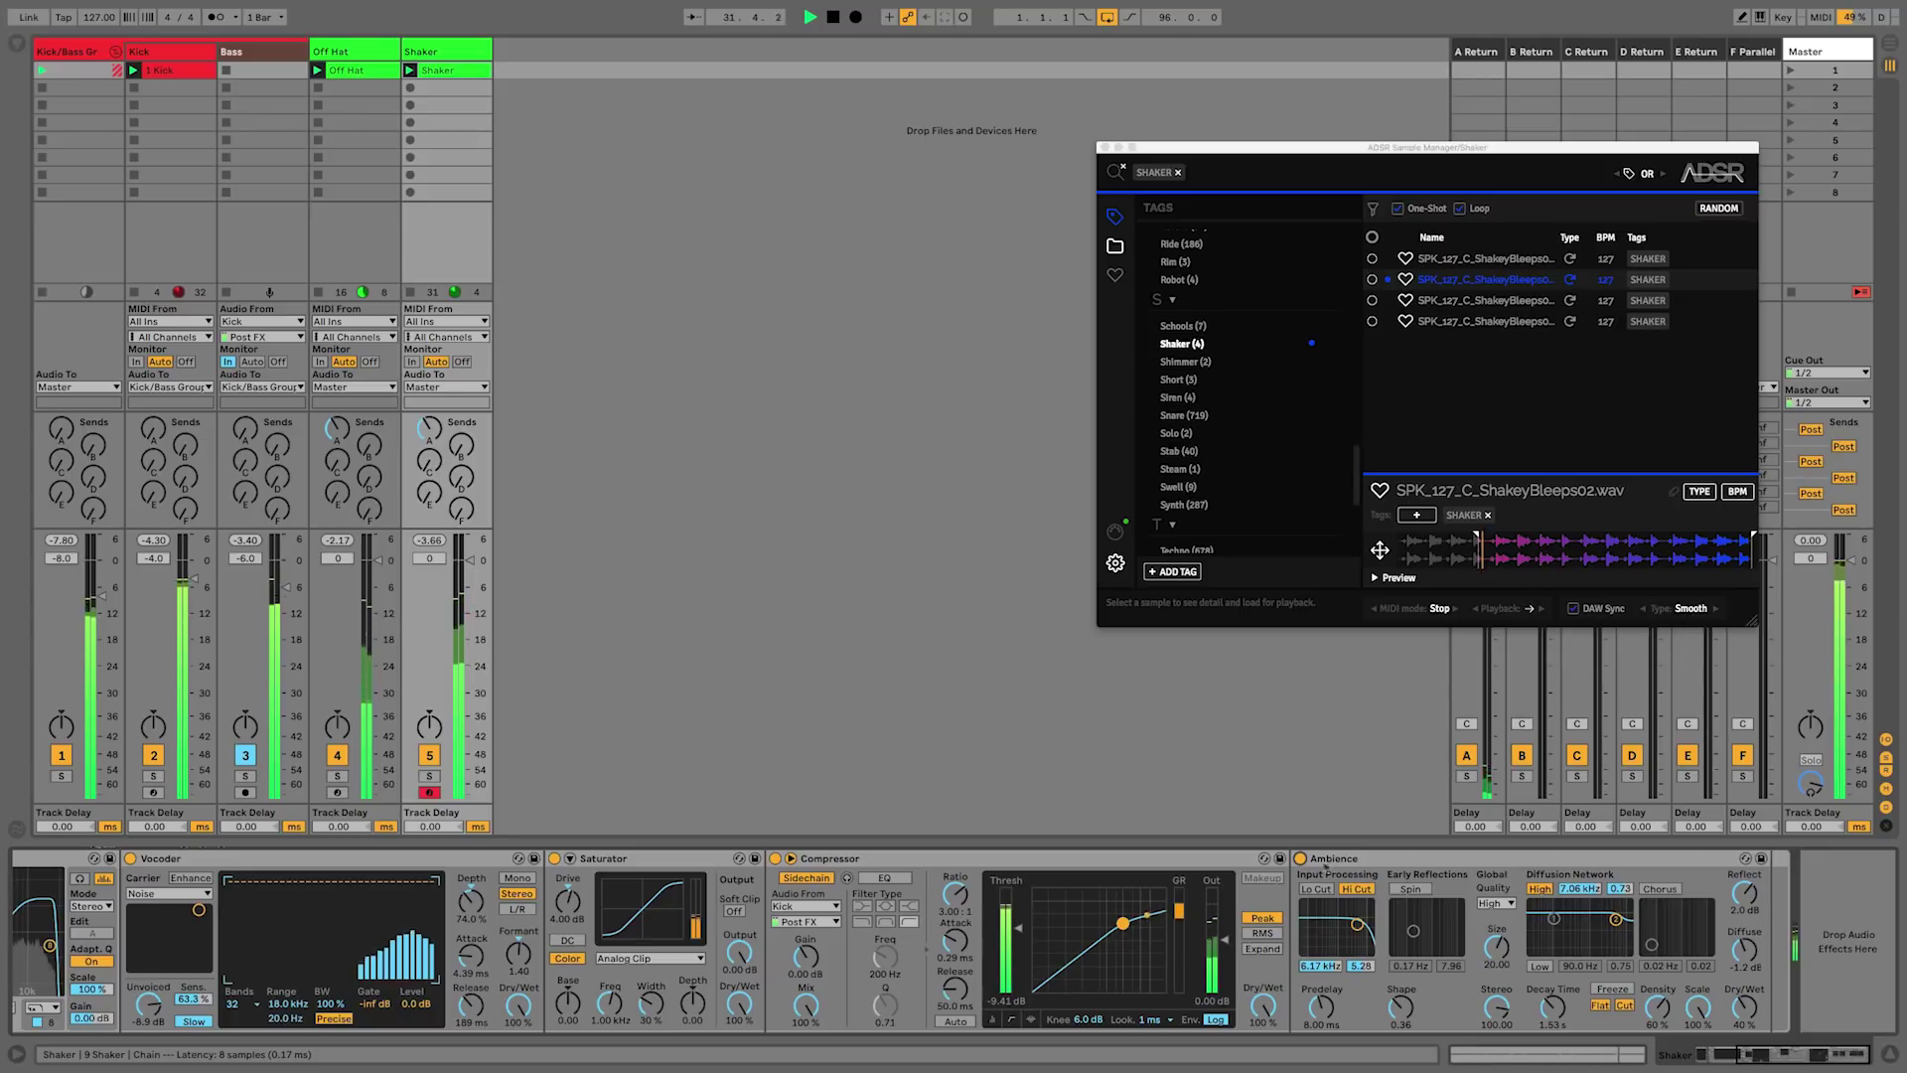
left_click(1326, 864)
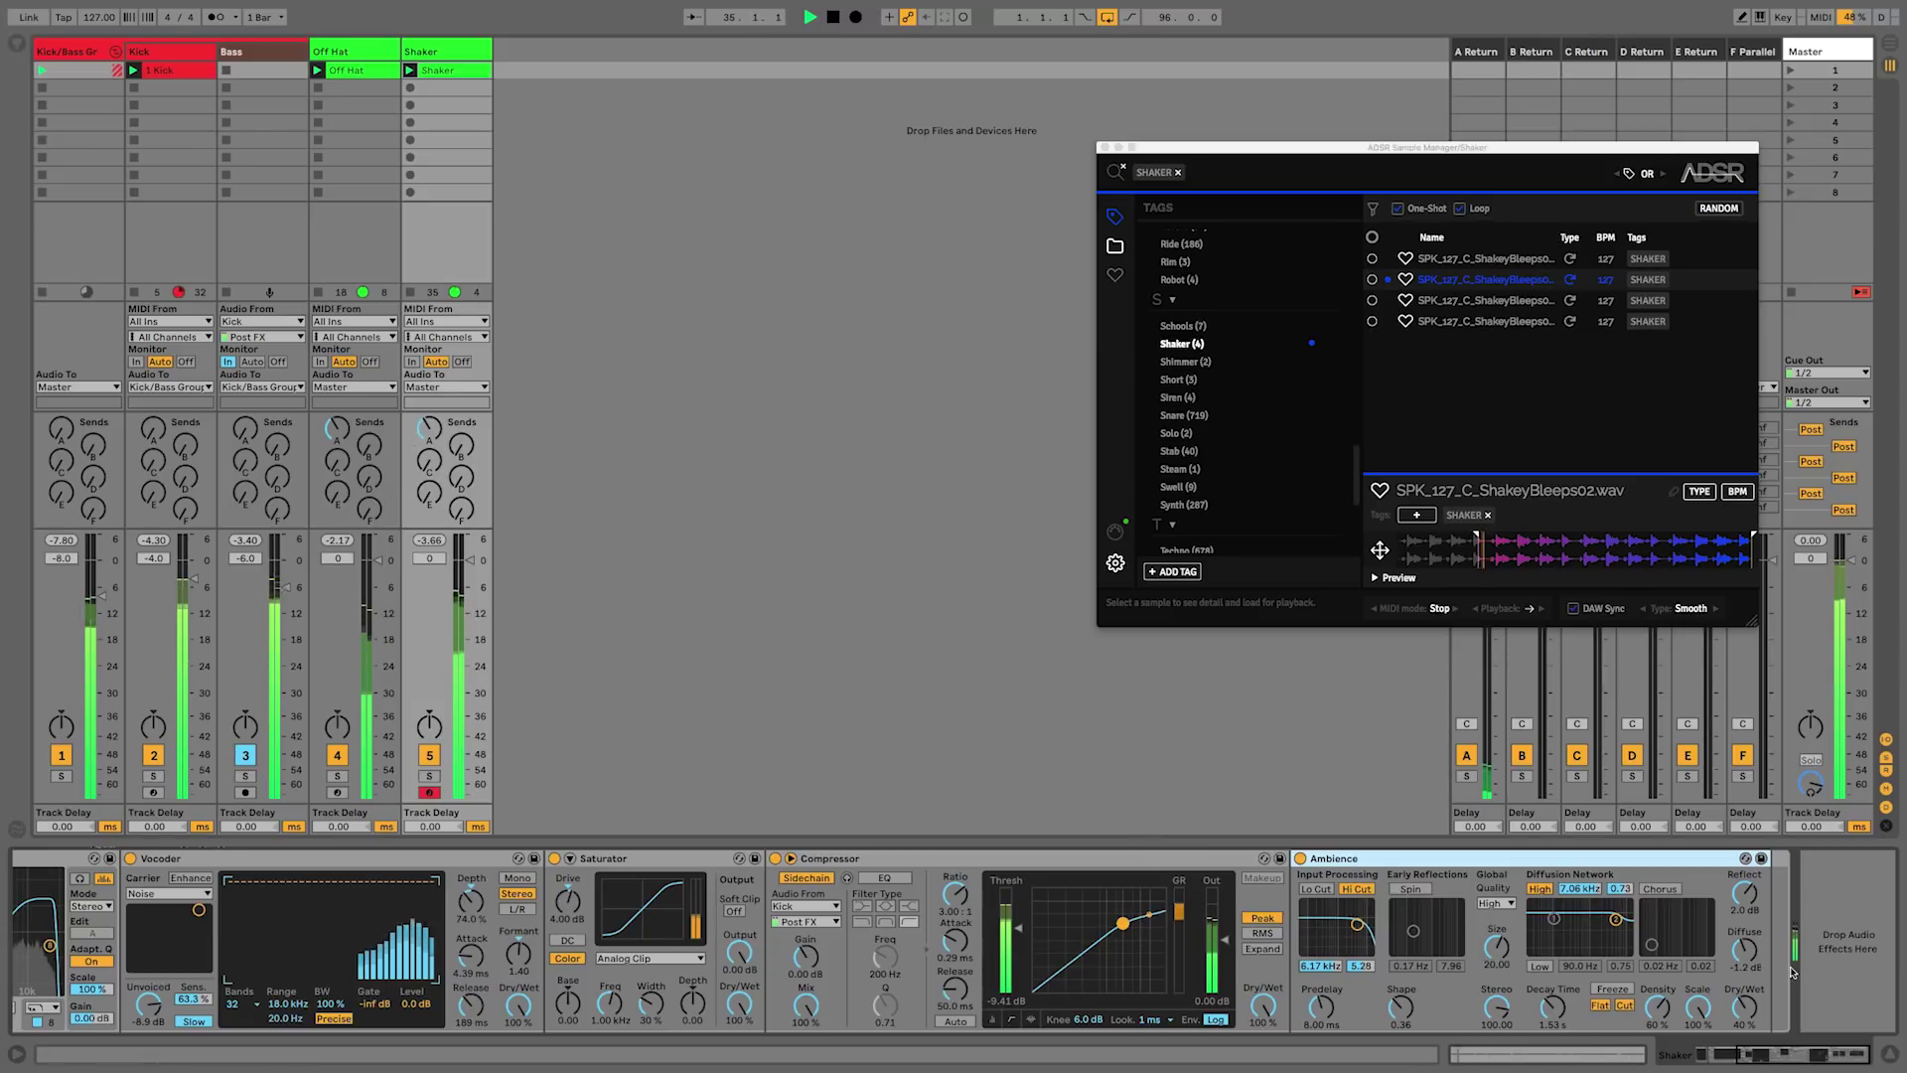
left_click_drag(1744, 1006, 1767, 1017)
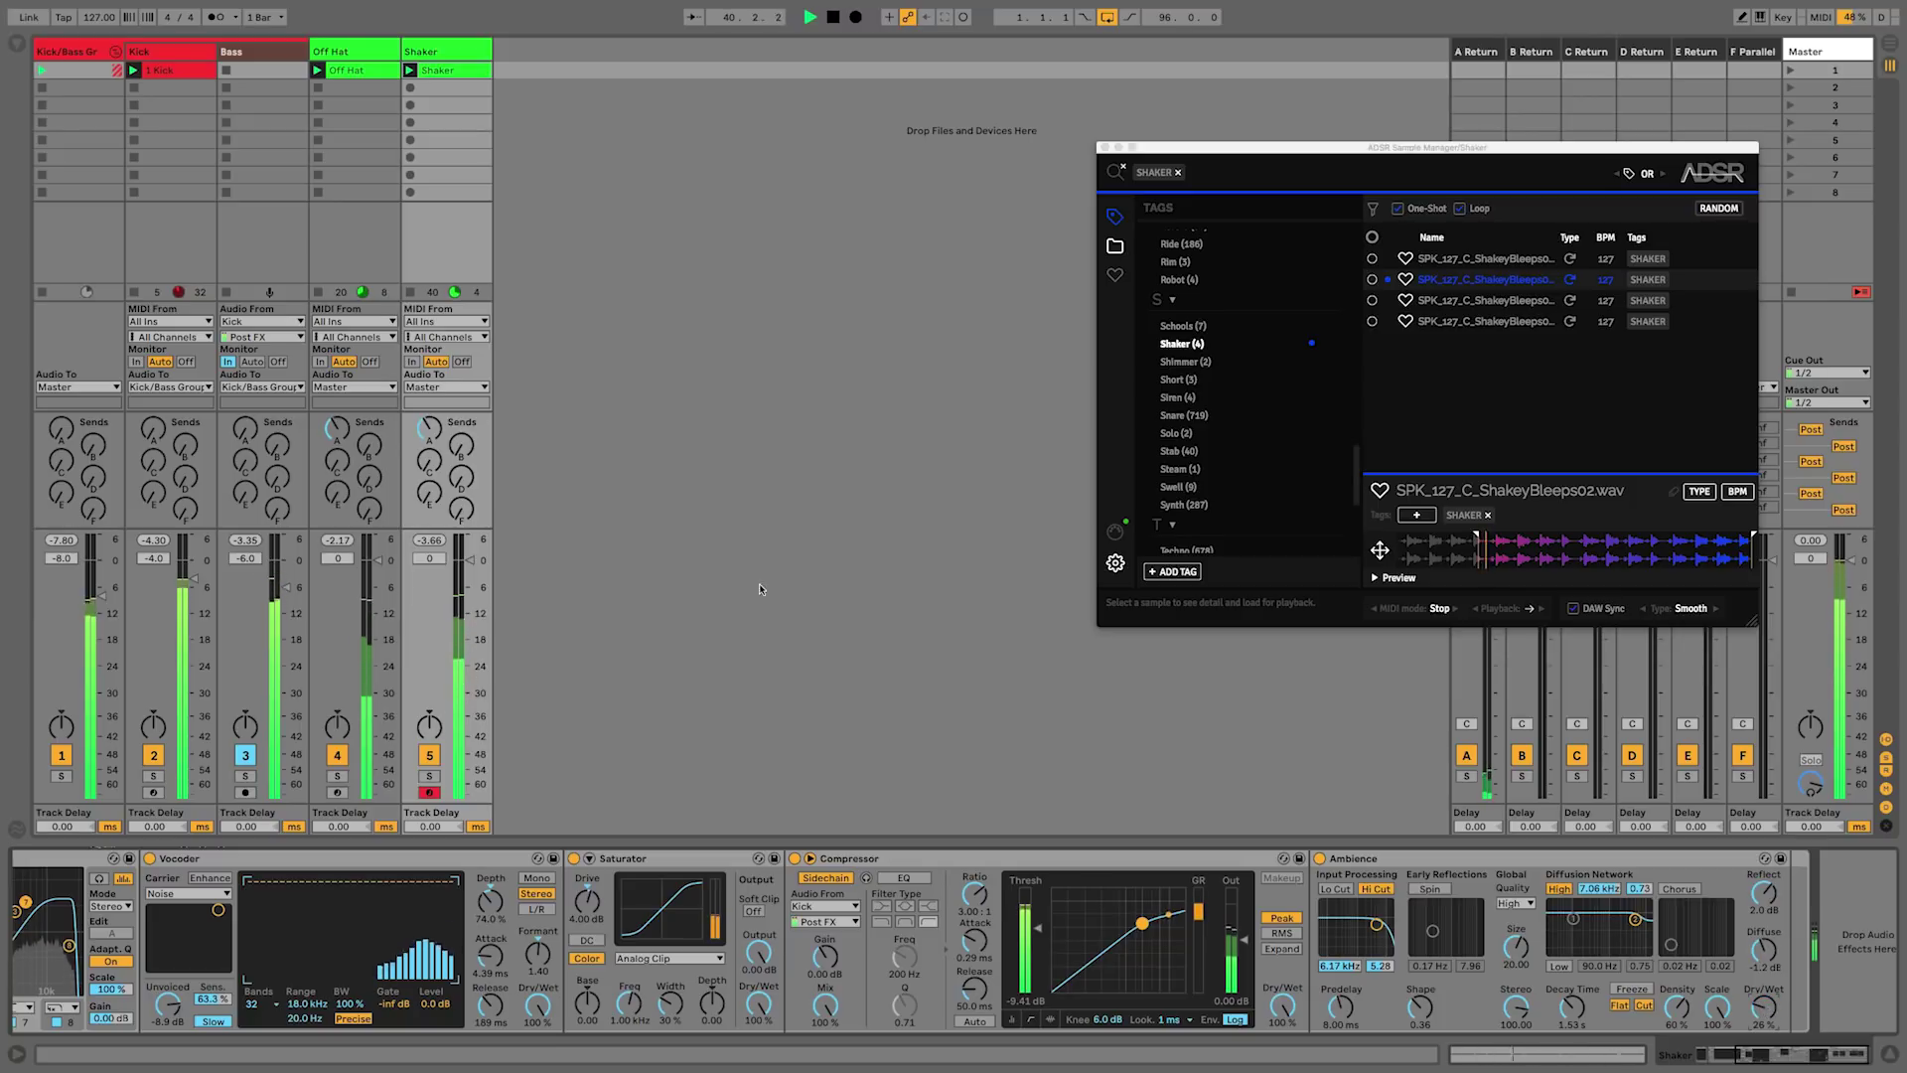
- Stop the set's playback with the spacebar
key("space")
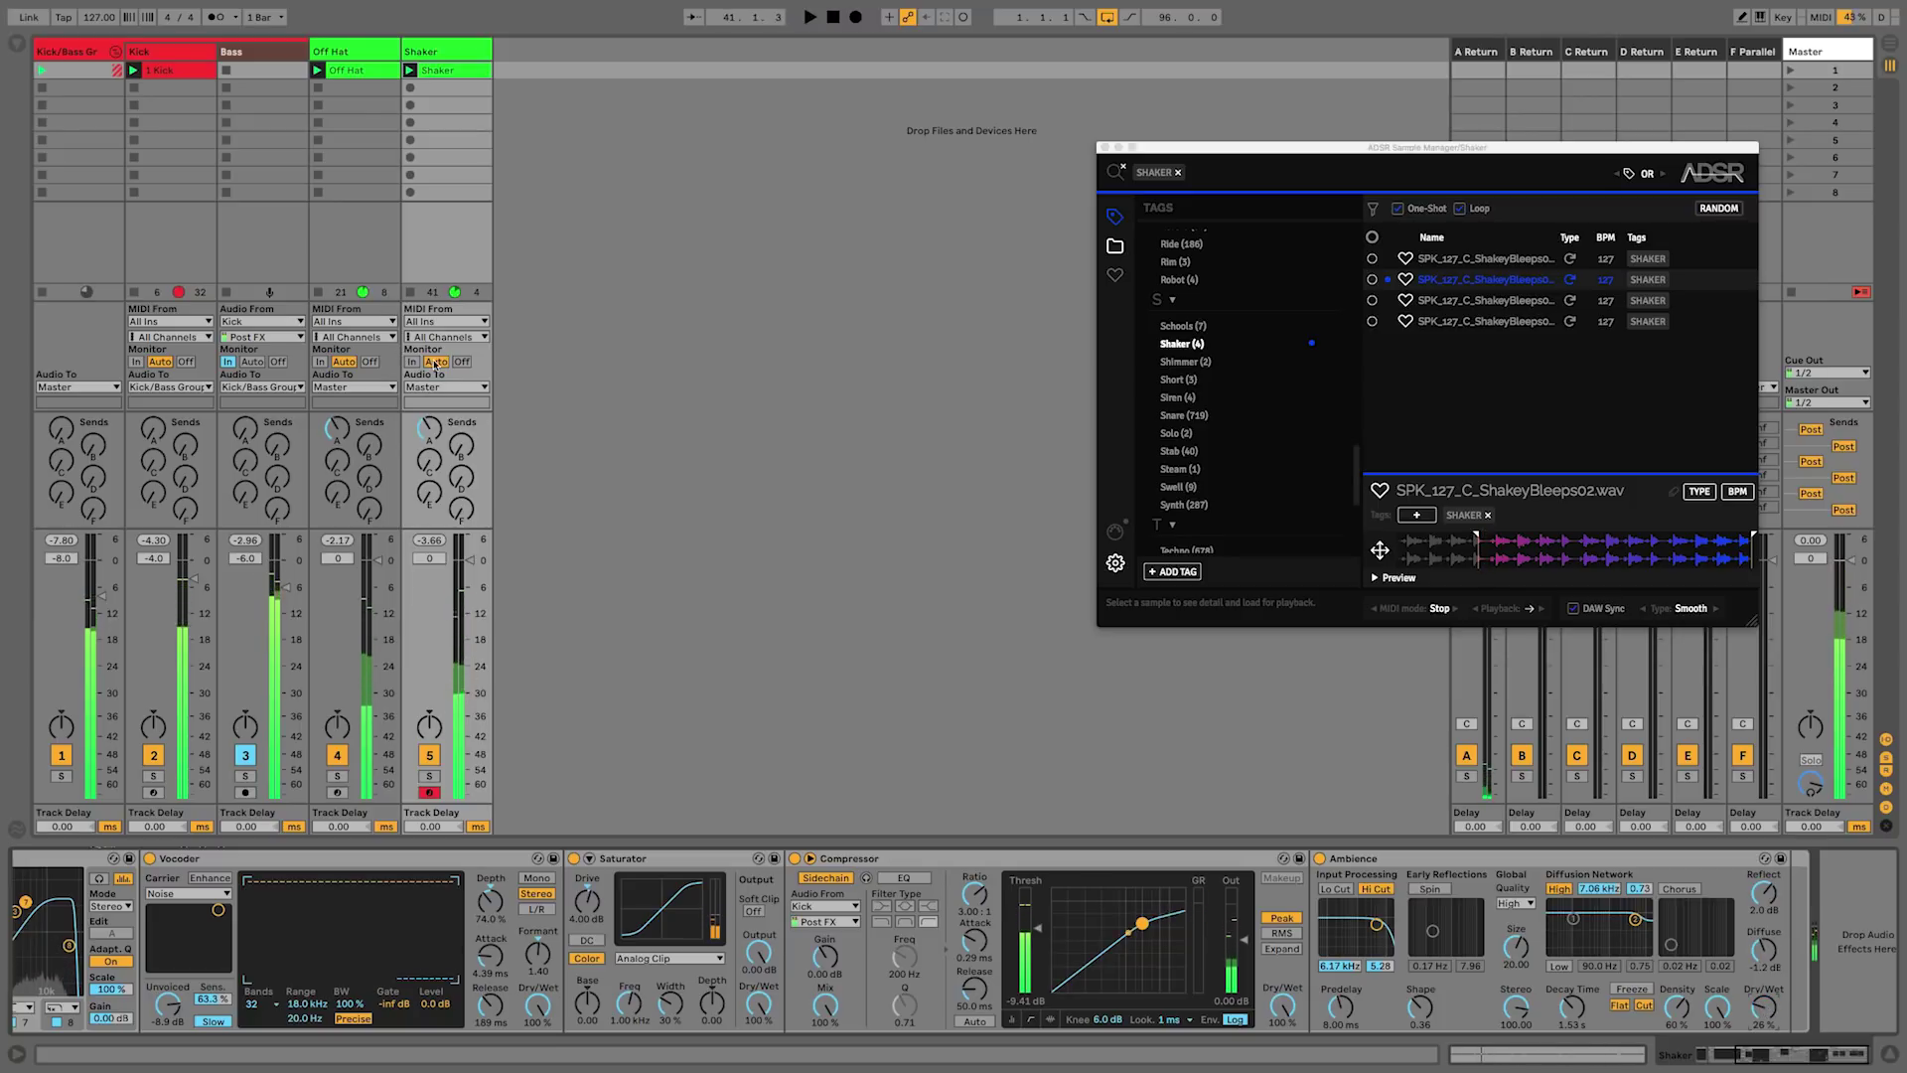